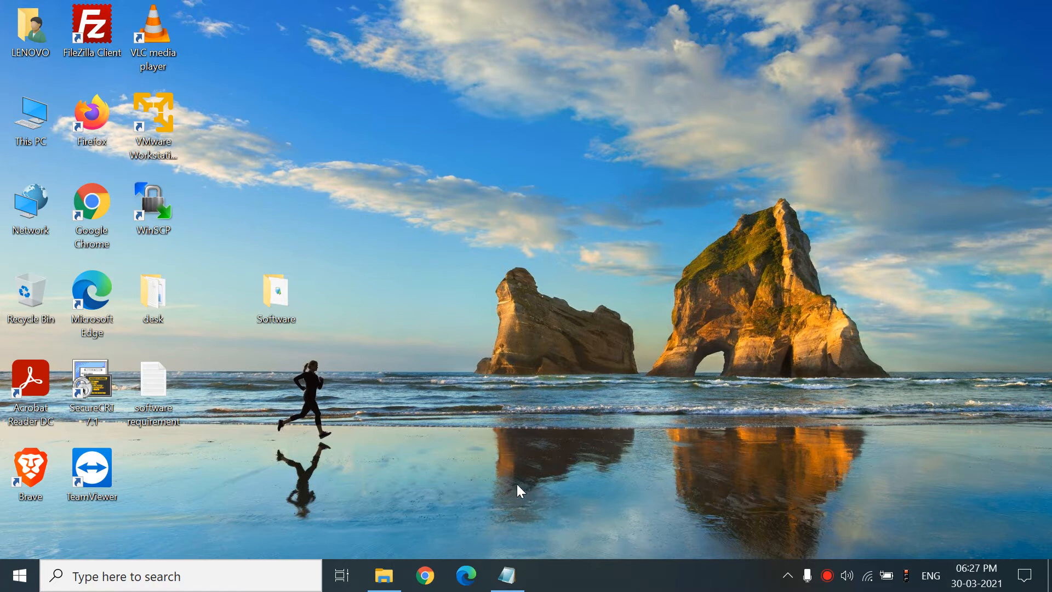
- Bring back the Software Requirement notes and start an eve-ng search in Chrome
{"action": "left_click", "coordinate": [507, 575]}
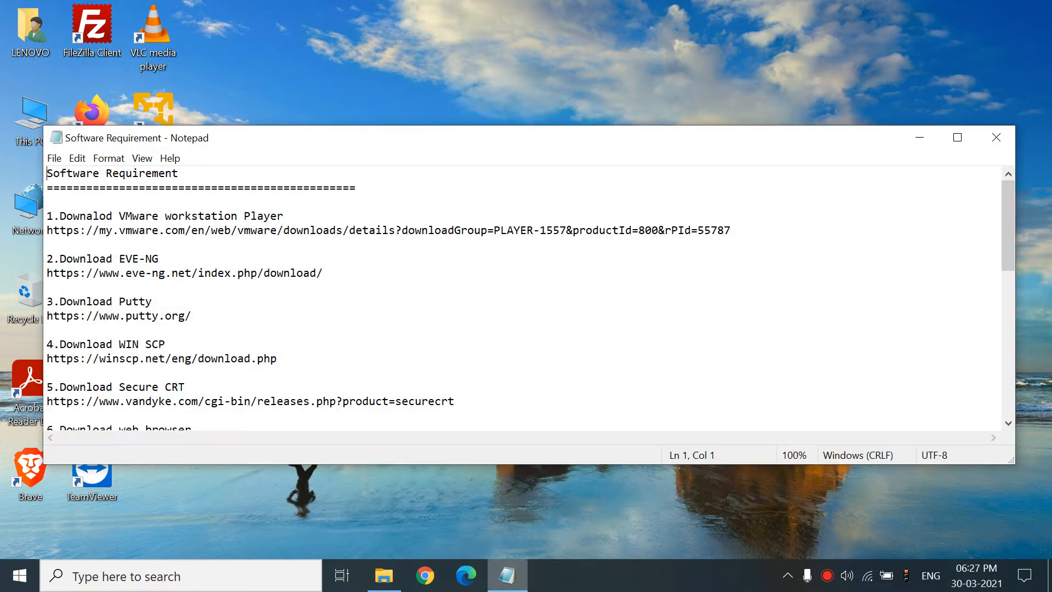
{"action": "left_click", "coordinate": [425, 575]}
{"action": "type", "text": "eve"}
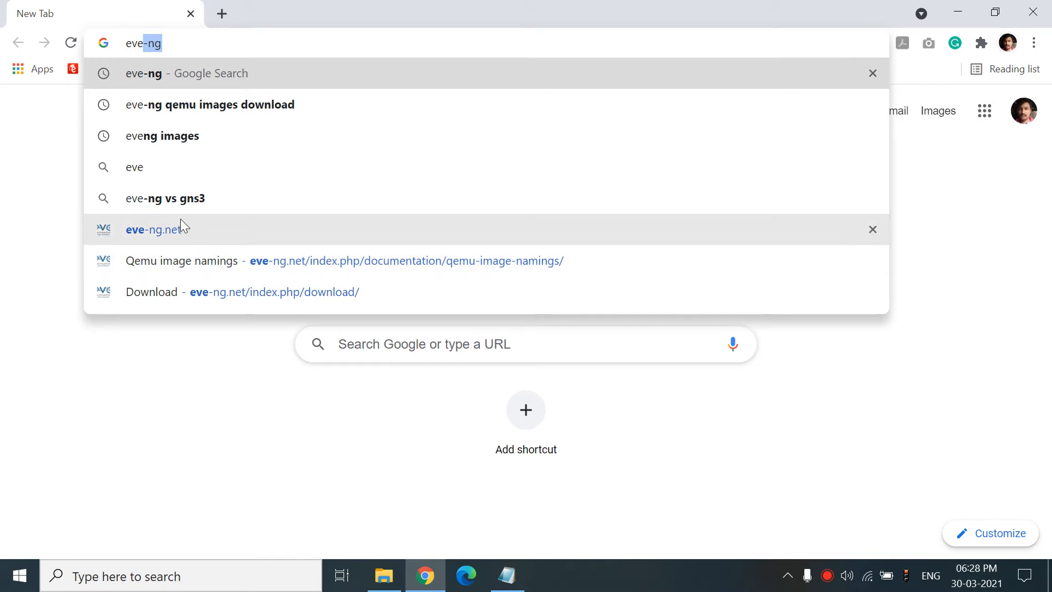
- Open the eve-ng.net download page and scroll to the Windows client side integration pack
{"action": "left_click", "coordinate": [181, 226]}
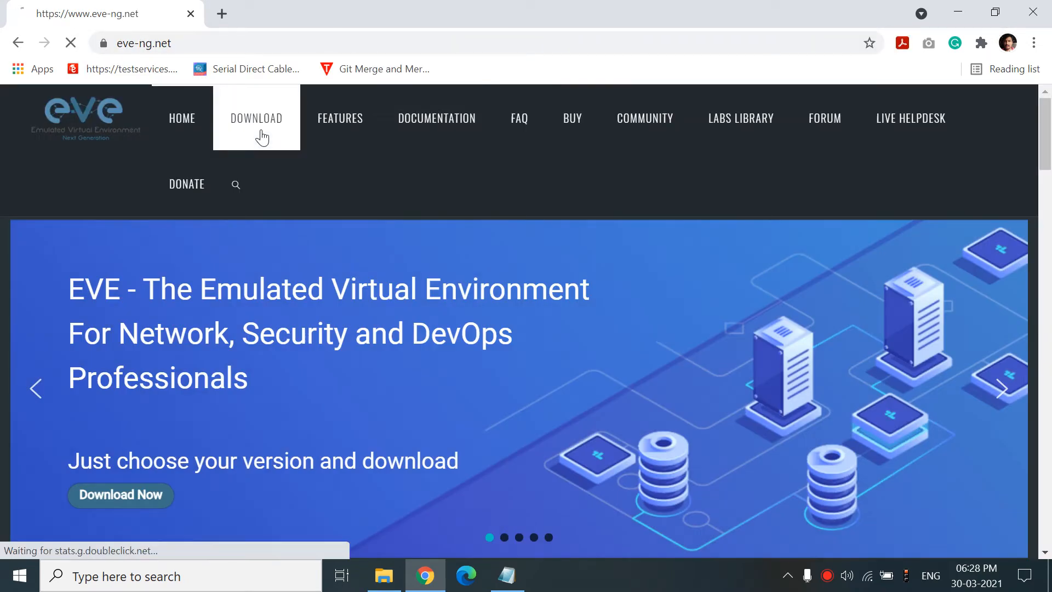
{"action": "left_click", "coordinate": [262, 137]}
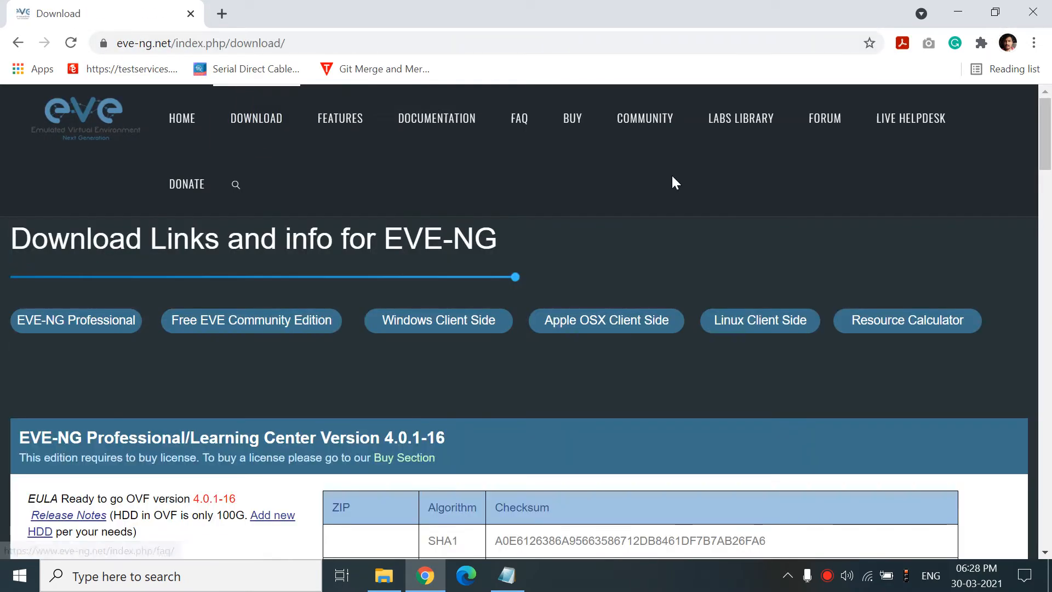
{"action": "left_click_drag", "start_coordinate": [1050, 147], "coordinate": [1050, 342]}
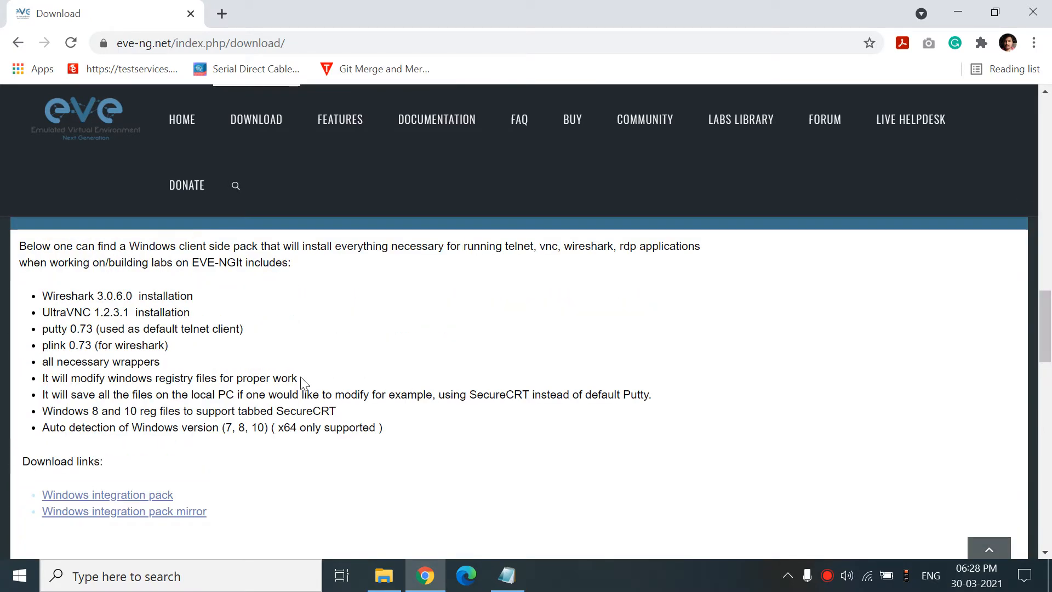
- Launch VMware Workstation 15 Player maximized and show the powered-off EVE-NG VM's details
{"action": "left_click", "coordinate": [960, 11]}
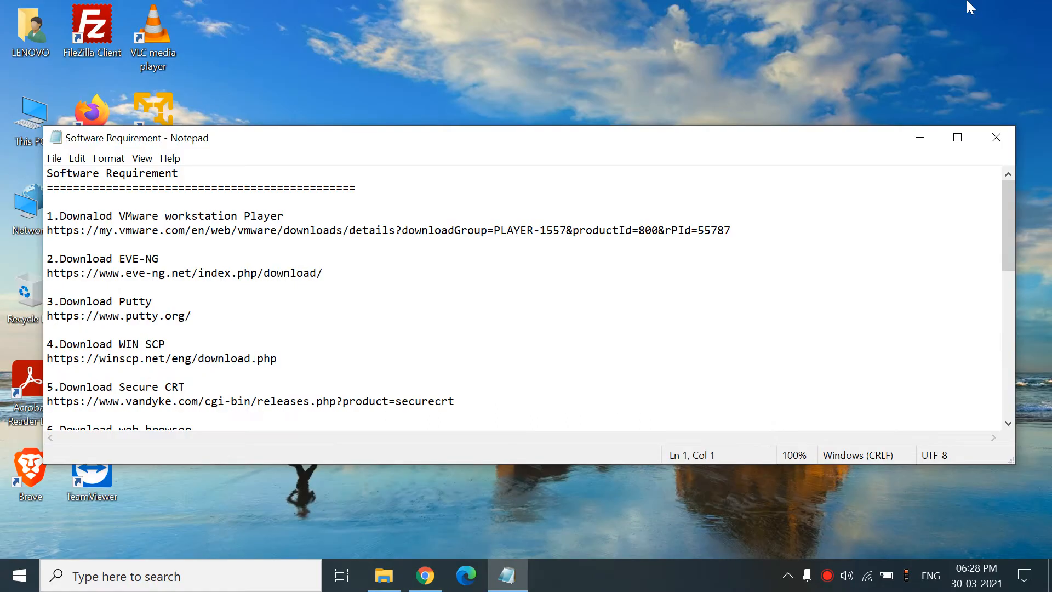
{"action": "key", "text": "super"}
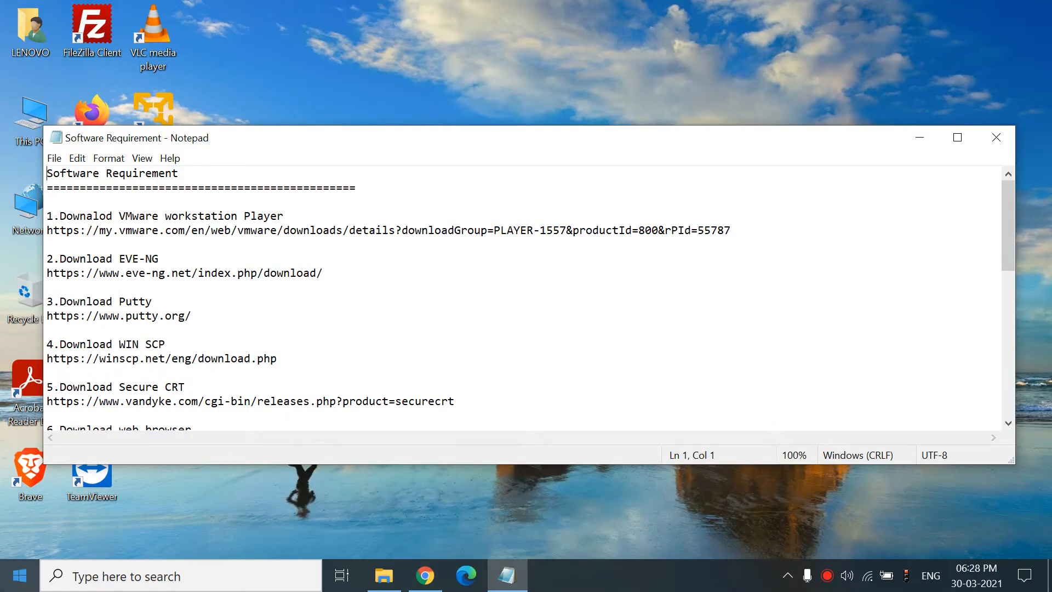
{"action": "type", "text": "vm"}
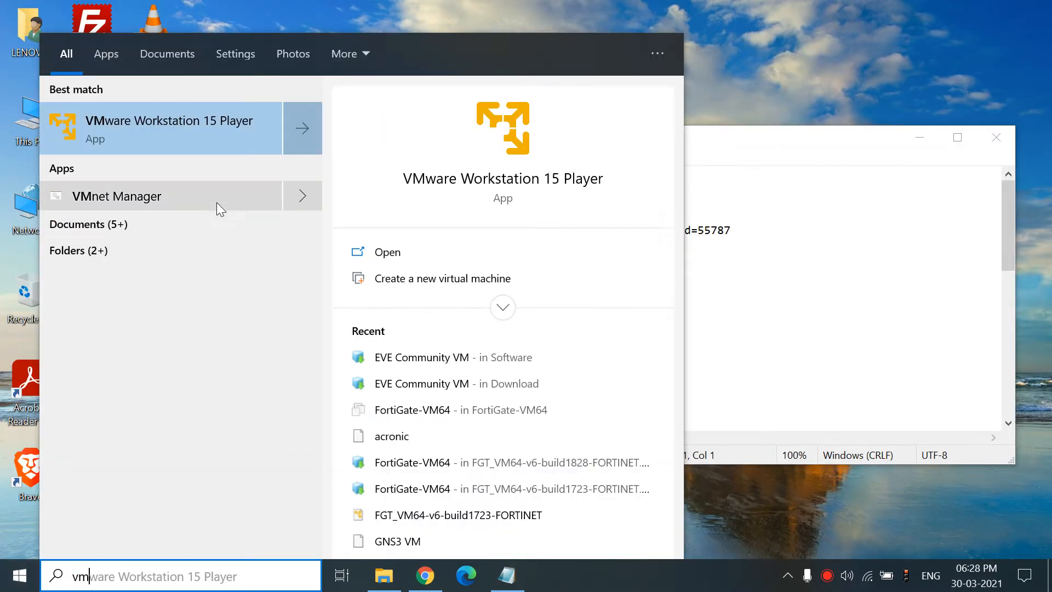
{"action": "left_click", "coordinate": [228, 121]}
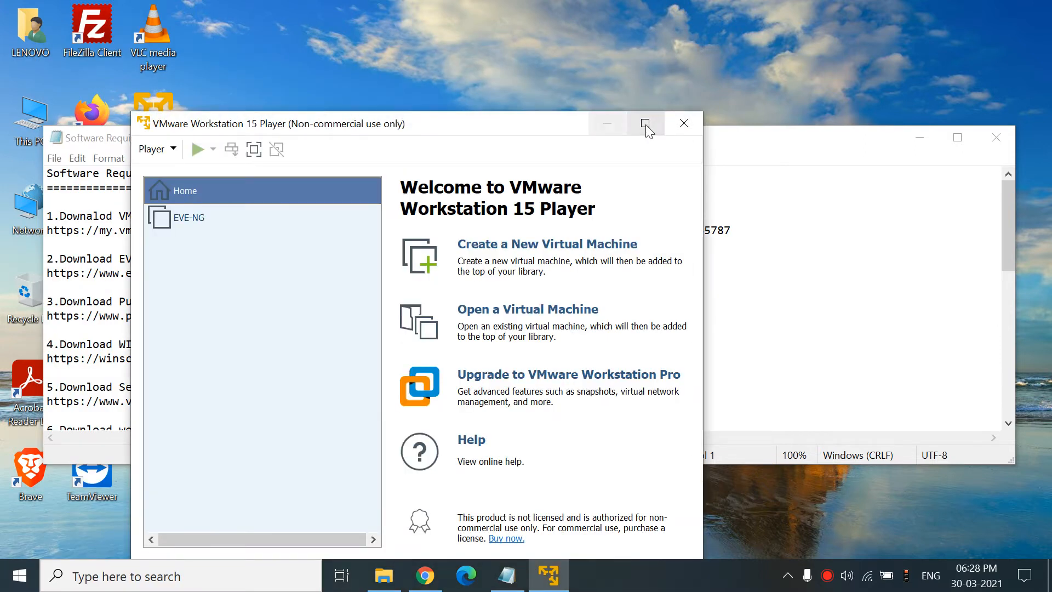
{"action": "left_click", "coordinate": [645, 124]}
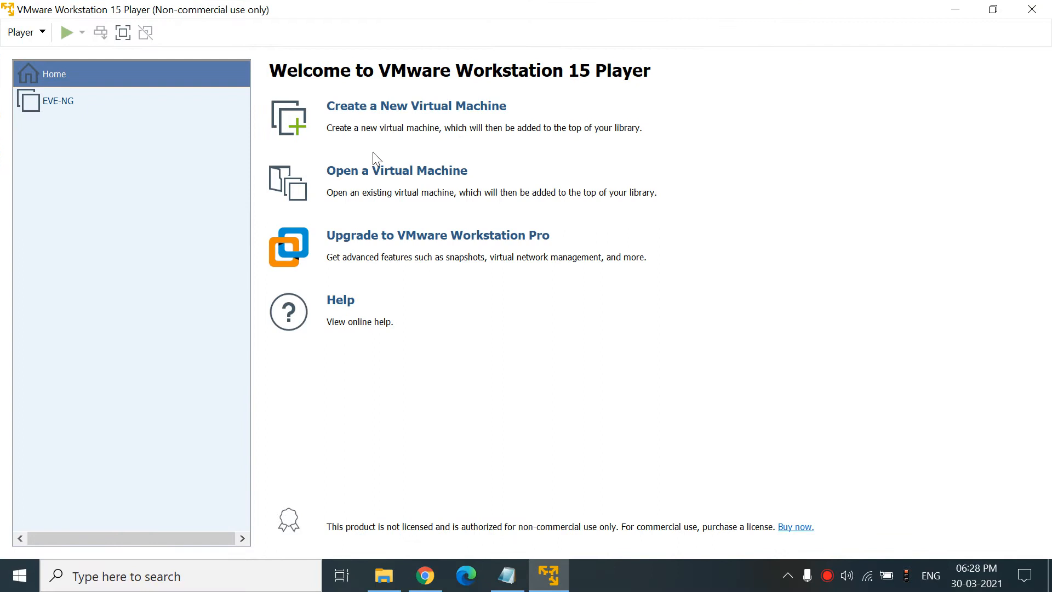
{"action": "left_click", "coordinate": [386, 173]}
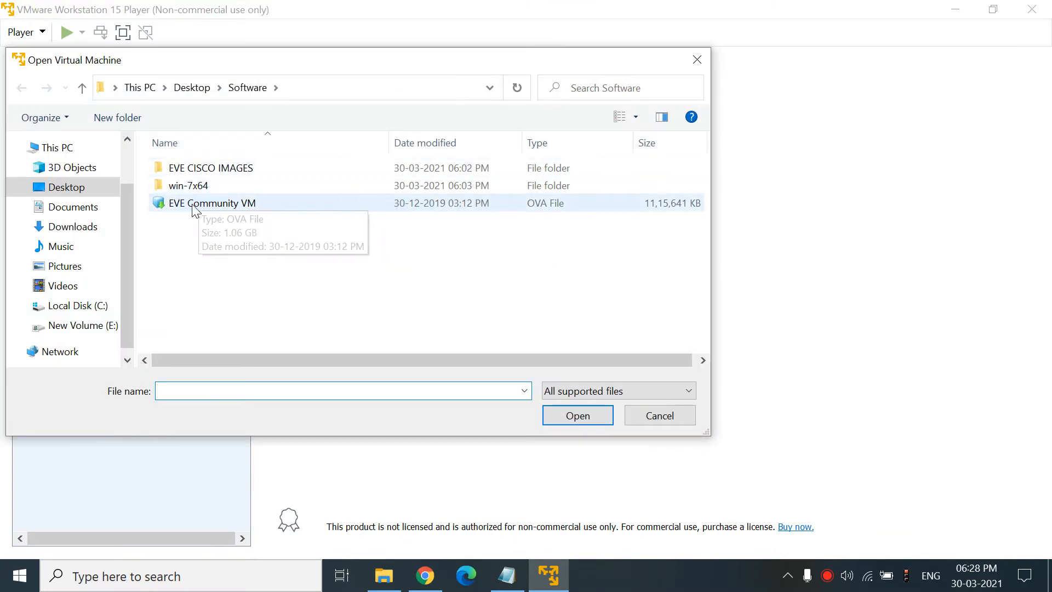
{"action": "left_click", "coordinate": [654, 428]}
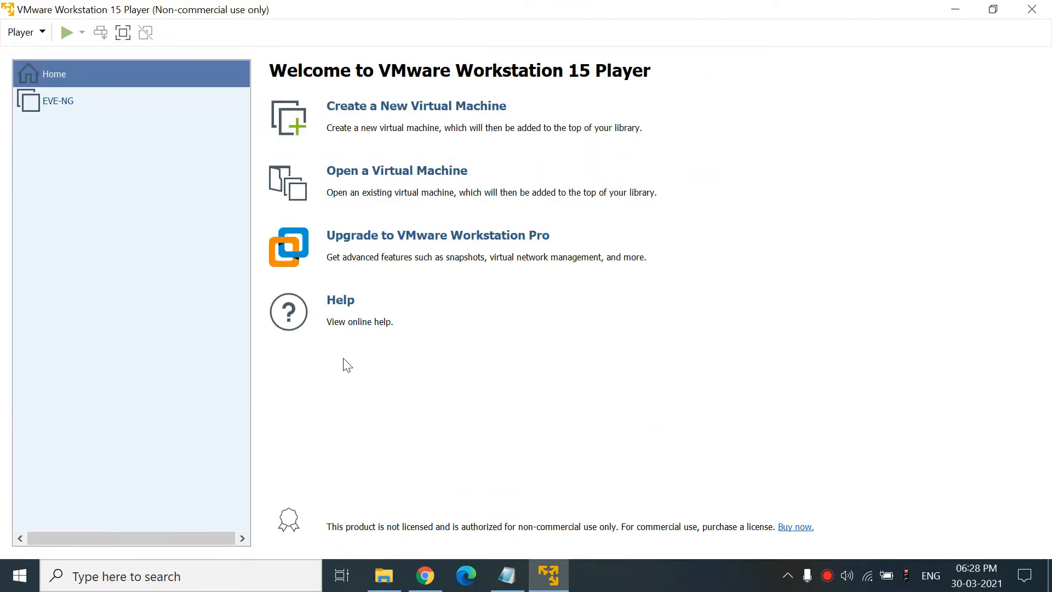
{"action": "left_click", "coordinate": [39, 106]}
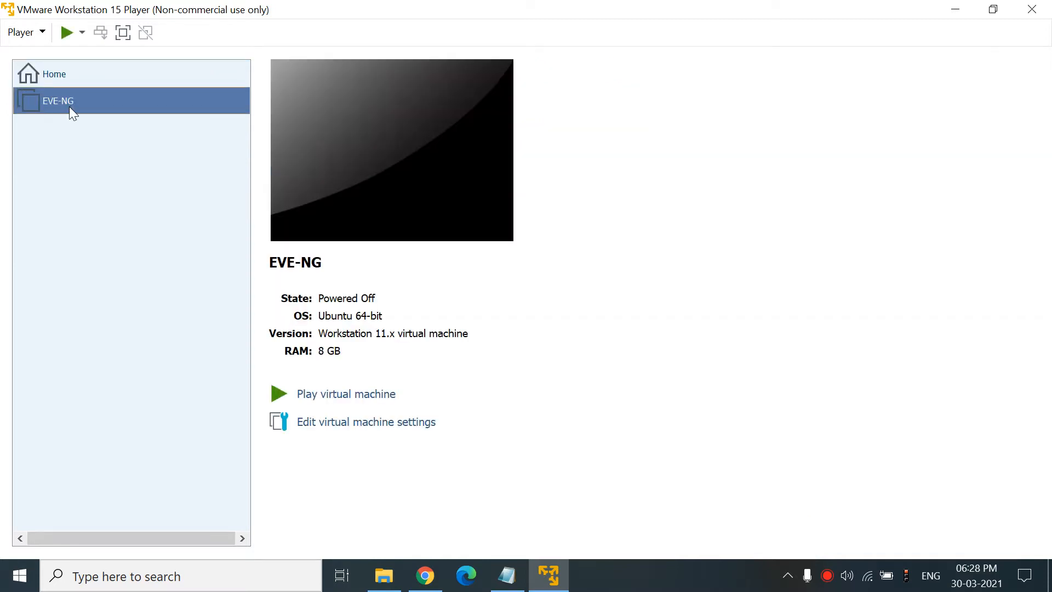
- Power on the EVE-NG virtual machine and enter root at the eve-ng console login
{"action": "left_click", "coordinate": [339, 401]}
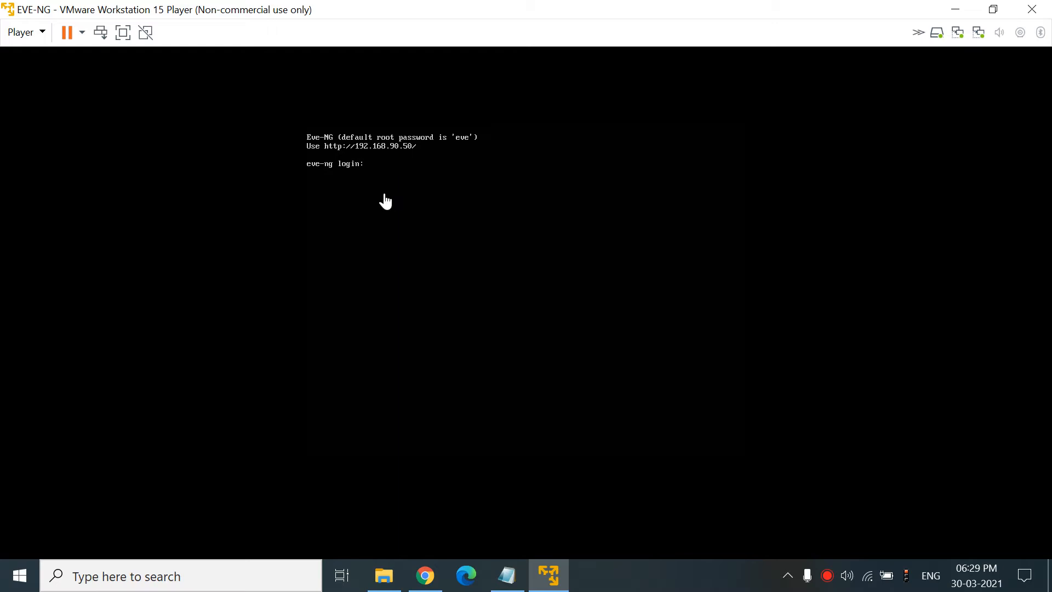
{"action": "left_click", "coordinate": [406, 182]}
{"action": "type", "text": "root"}
{"action": "key", "text": "Return"}
{"action": "key", "text": "Return"}
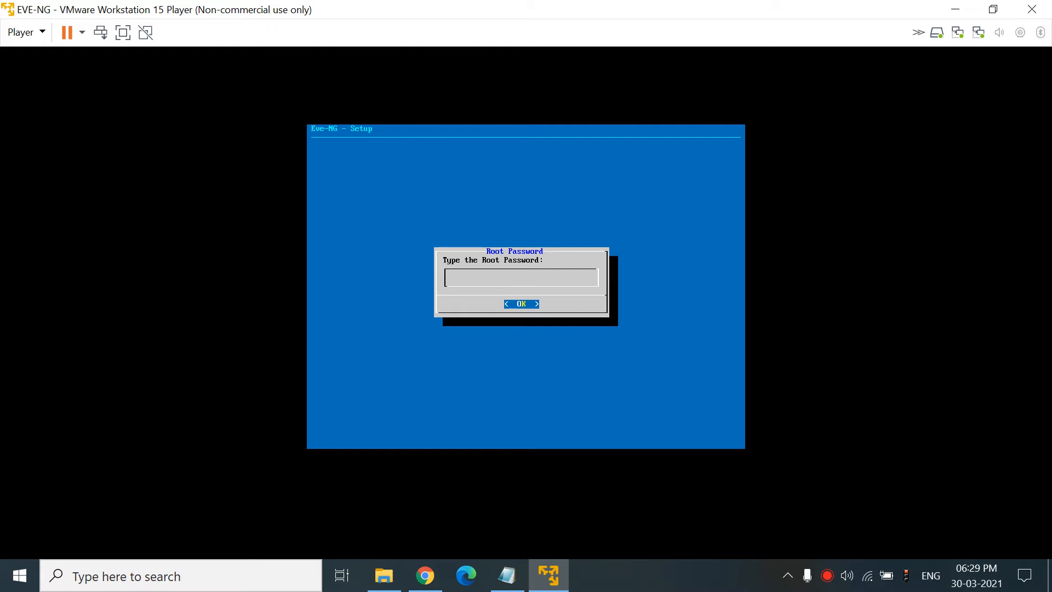
- Complete setup with hostname eve-ng, domain example.com, DHCP, no NTP server and direct connection
{"action": "key", "text": "Return"}
{"action": "key", "text": "Return"}
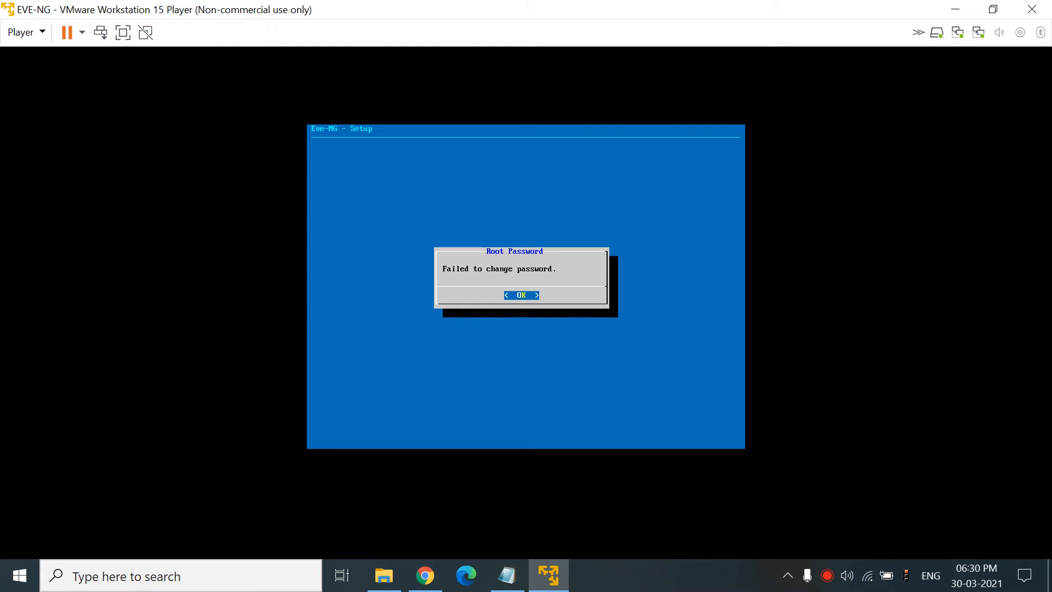
{"action": "key", "text": "Return"}
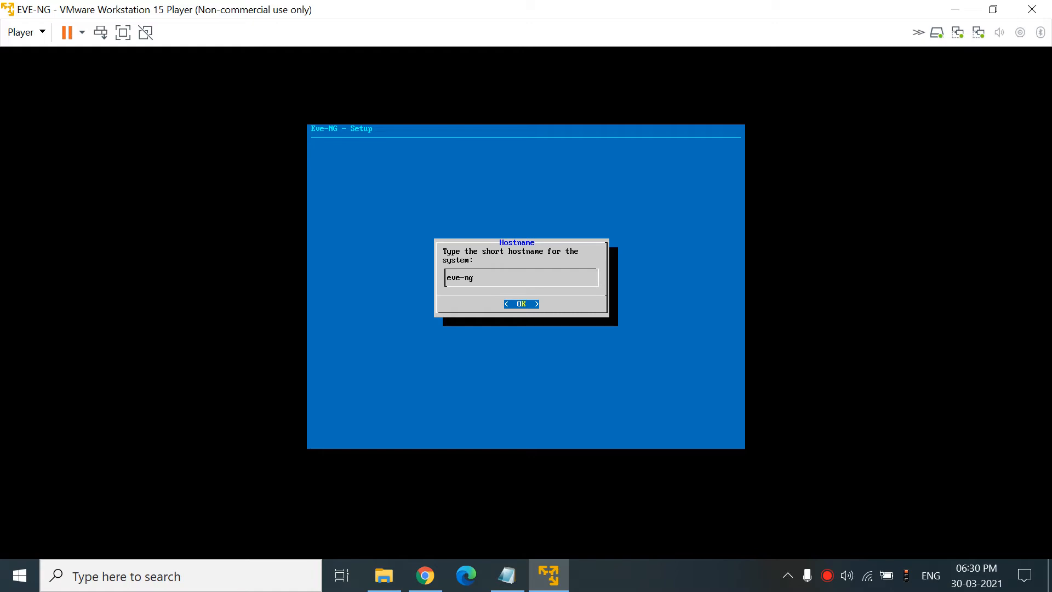
{"action": "key", "text": "Return"}
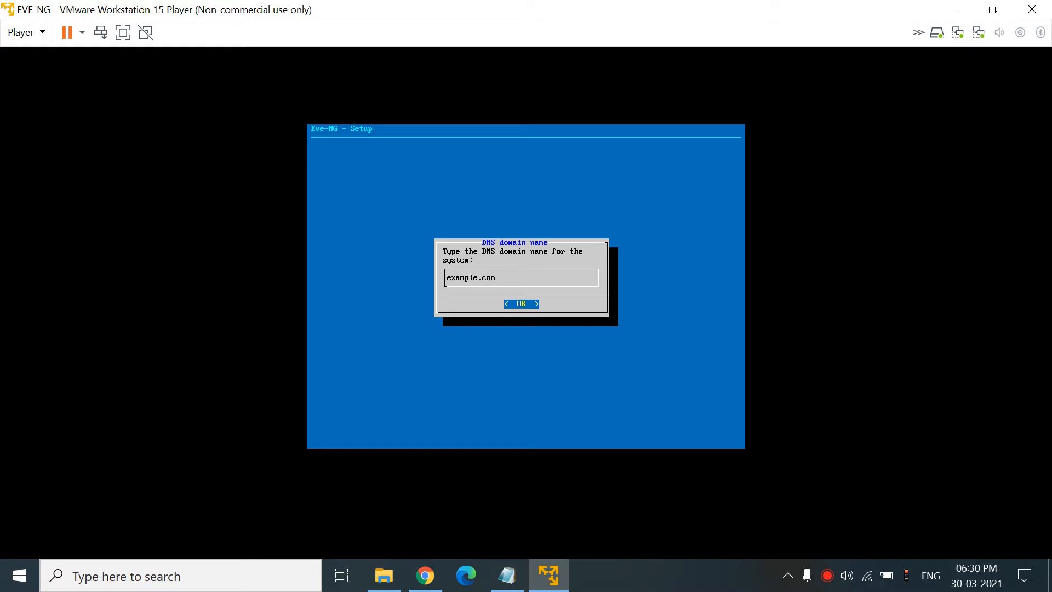
{"action": "key", "text": "Return"}
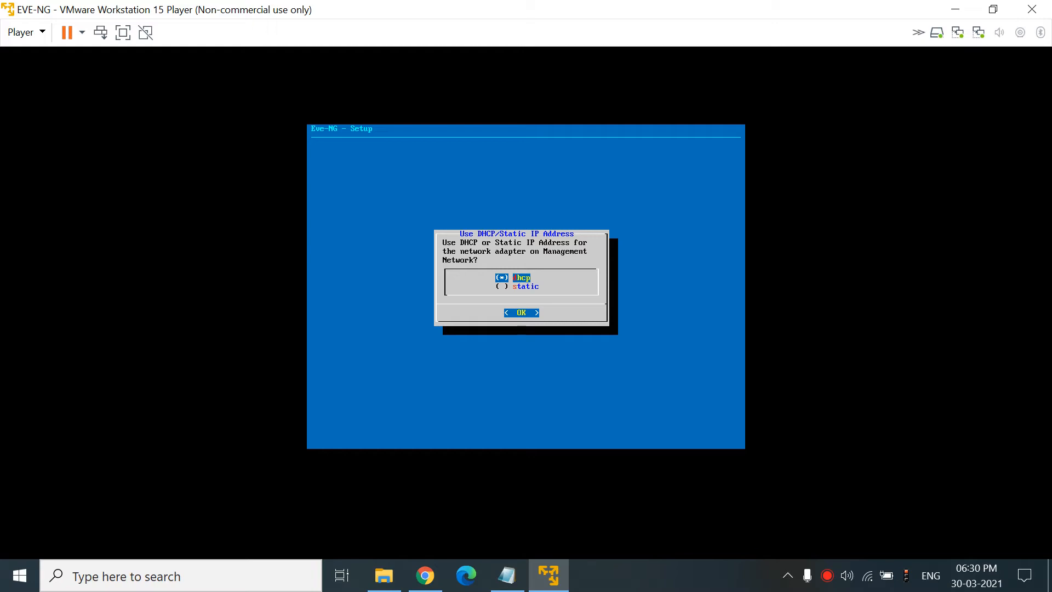
{"action": "key", "text": "Return"}
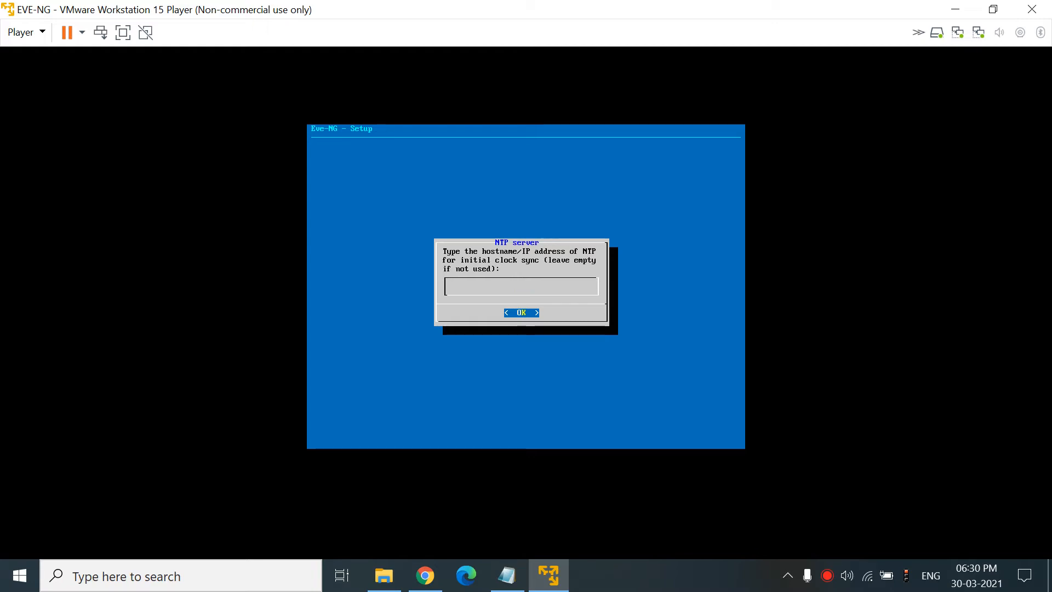
{"action": "key", "text": "Return"}
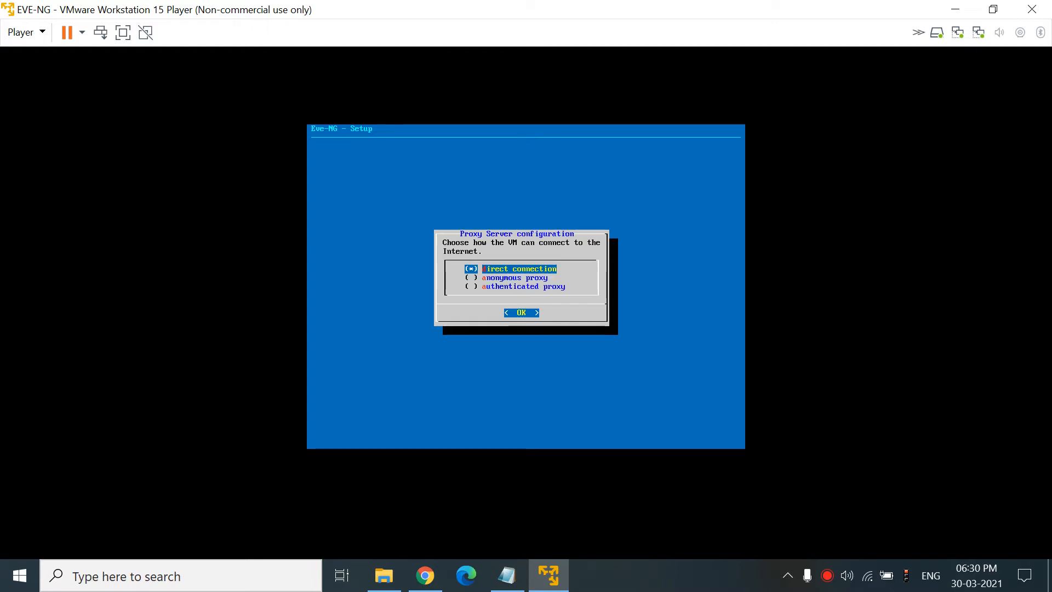
{"action": "key", "text": "Return"}
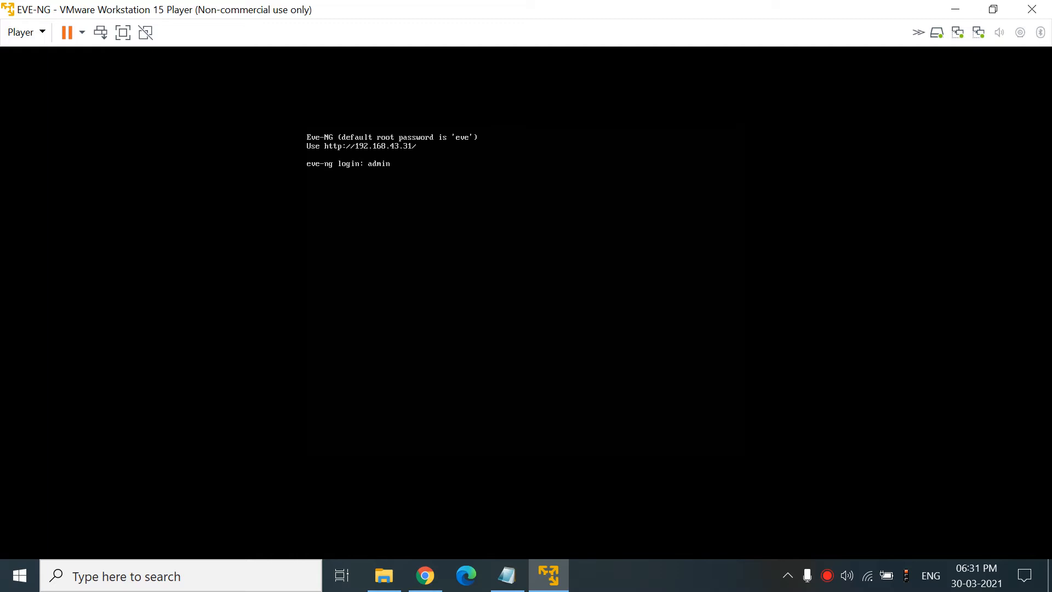
- Log in as root at the rebooted EVE-NG console to reach the Ubuntu shell
{"action": "type", "text": "root"}
{"action": "key", "text": "Return"}
{"action": "key", "text": "Return"}
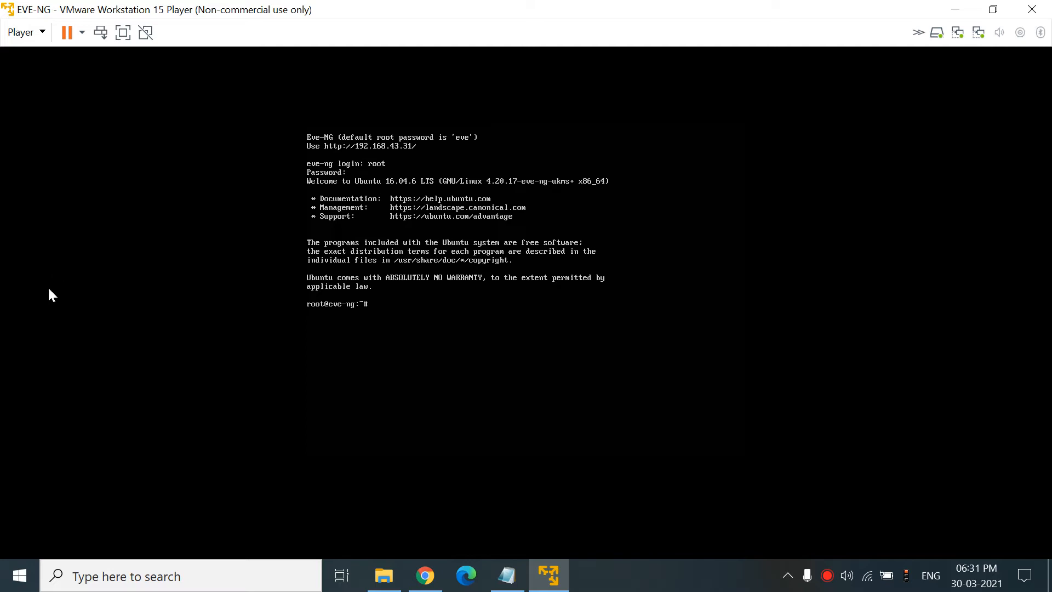
{"action": "left_click", "coordinate": [17, 575]}
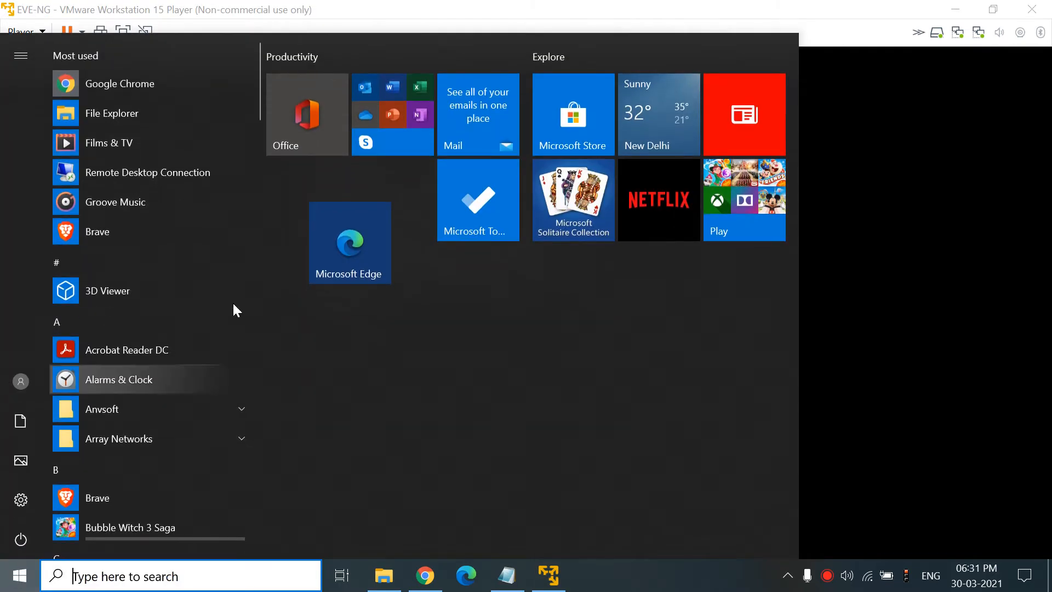
- Launch PuTTY and open an SSH session to 192.168.43.31, accepting the host key
{"action": "type", "text": "put"}
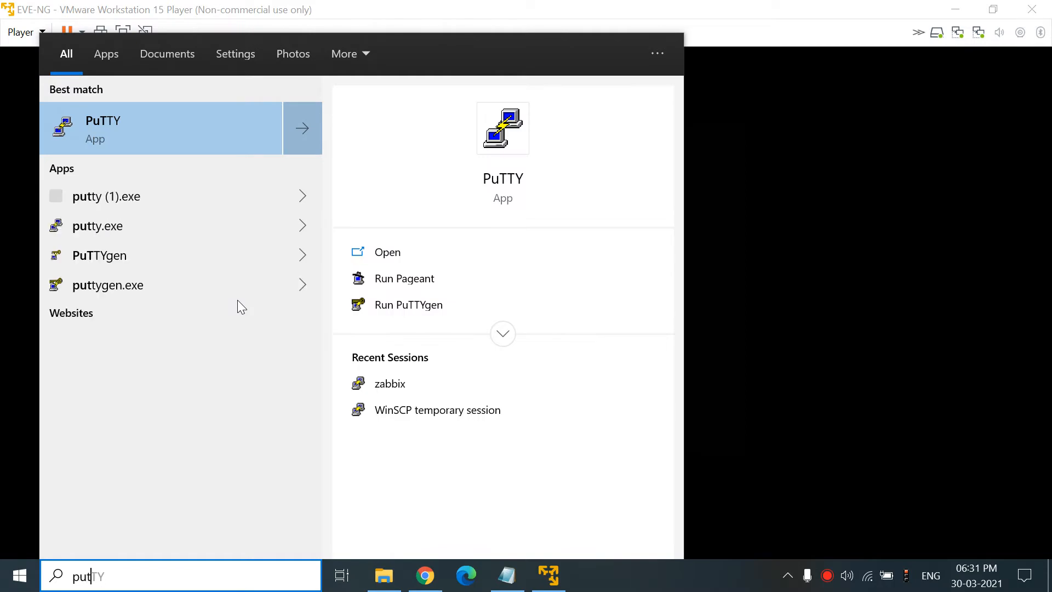
{"action": "left_click", "coordinate": [235, 124]}
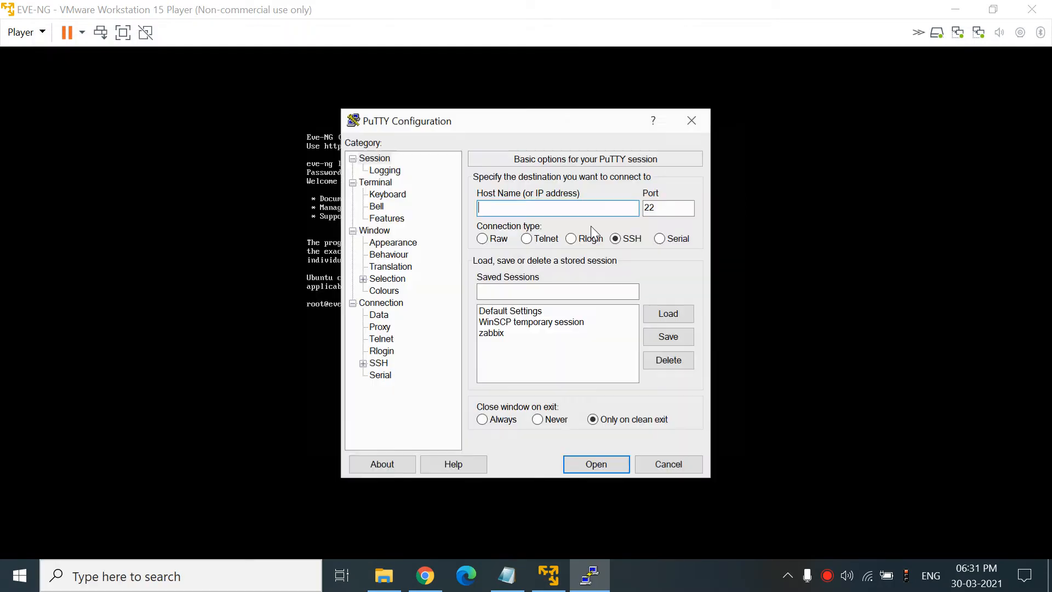
{"action": "left_click_drag", "start_coordinate": [518, 121], "coordinate": [650, 126]}
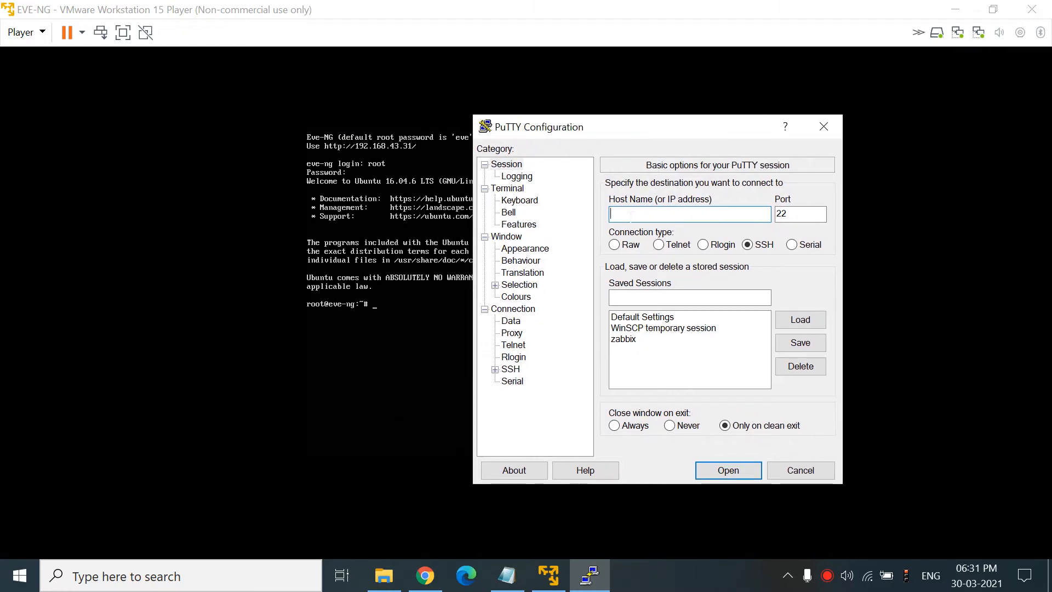
{"action": "type", "text": "192.168.43.31"}
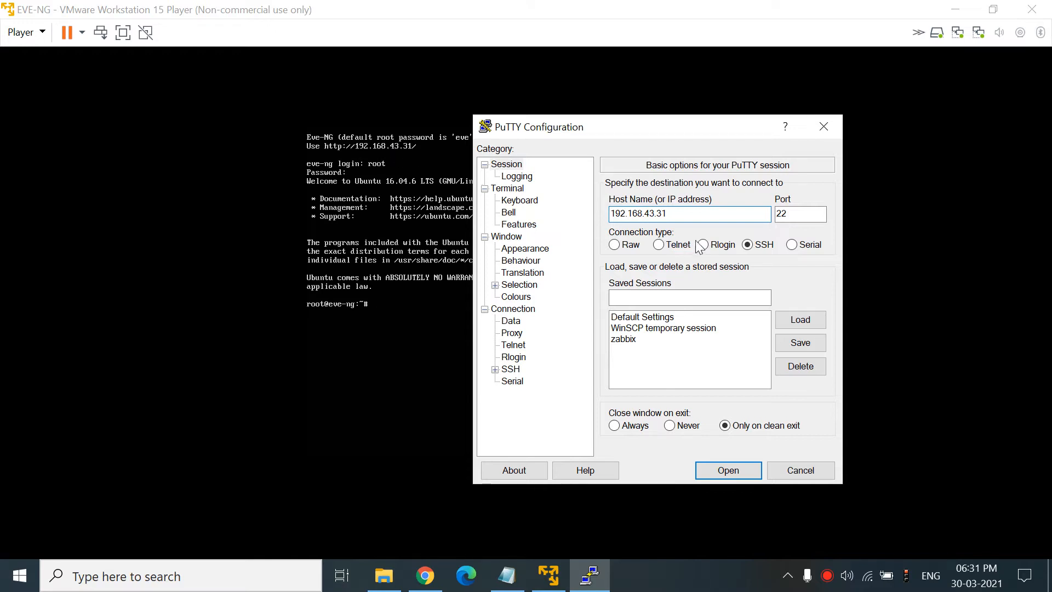
{"action": "left_click", "coordinate": [729, 468]}
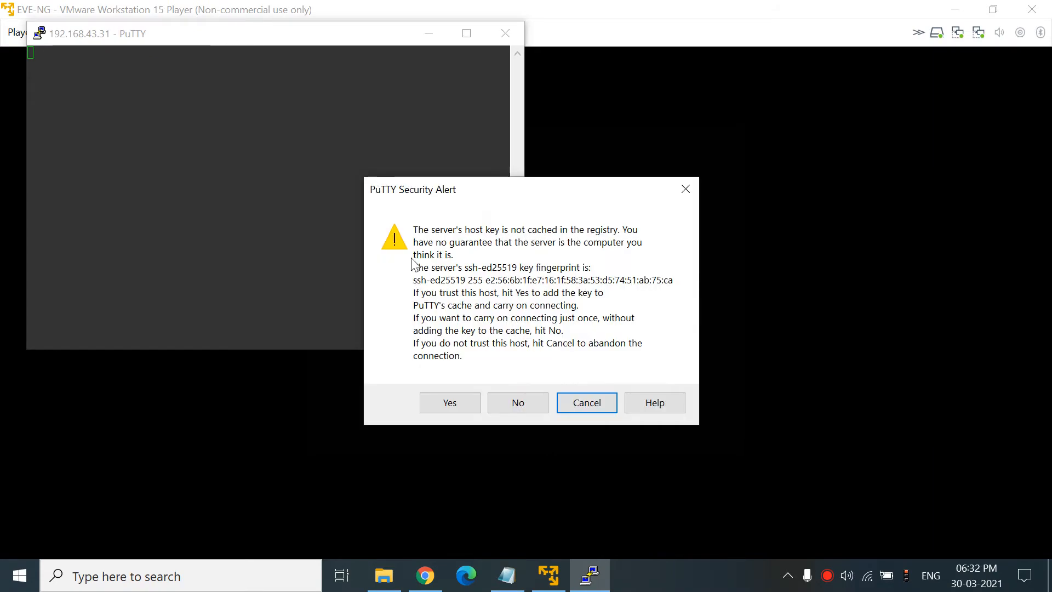
{"action": "left_click", "coordinate": [449, 403]}
- Log in as root in the PuTTY terminal and hide the VM console window
{"action": "left_click_drag", "start_coordinate": [264, 39], "coordinate": [587, 179]}
{"action": "type", "text": "root"}
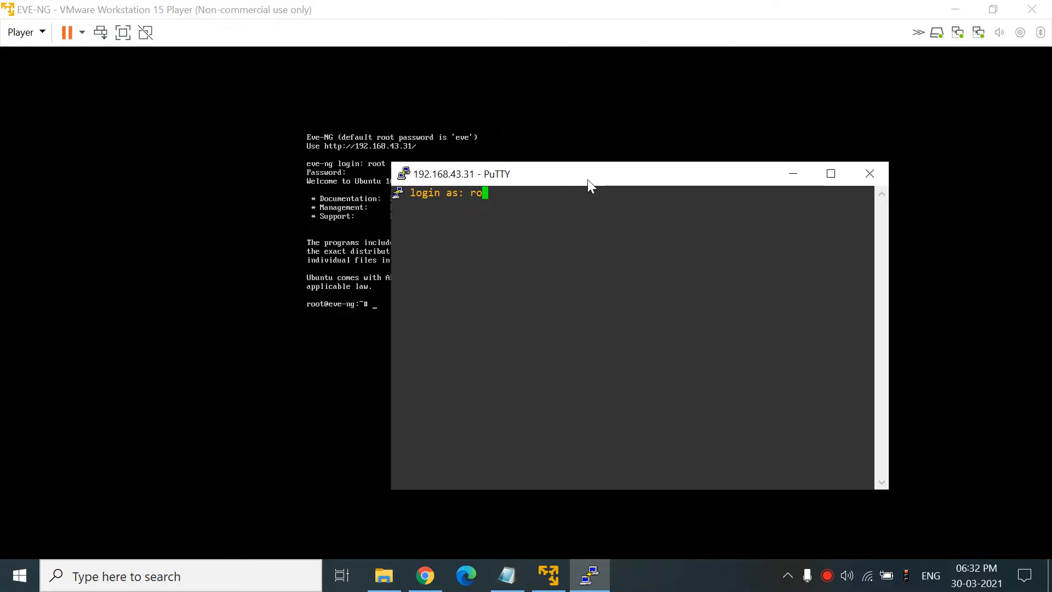
{"action": "key", "text": "Return"}
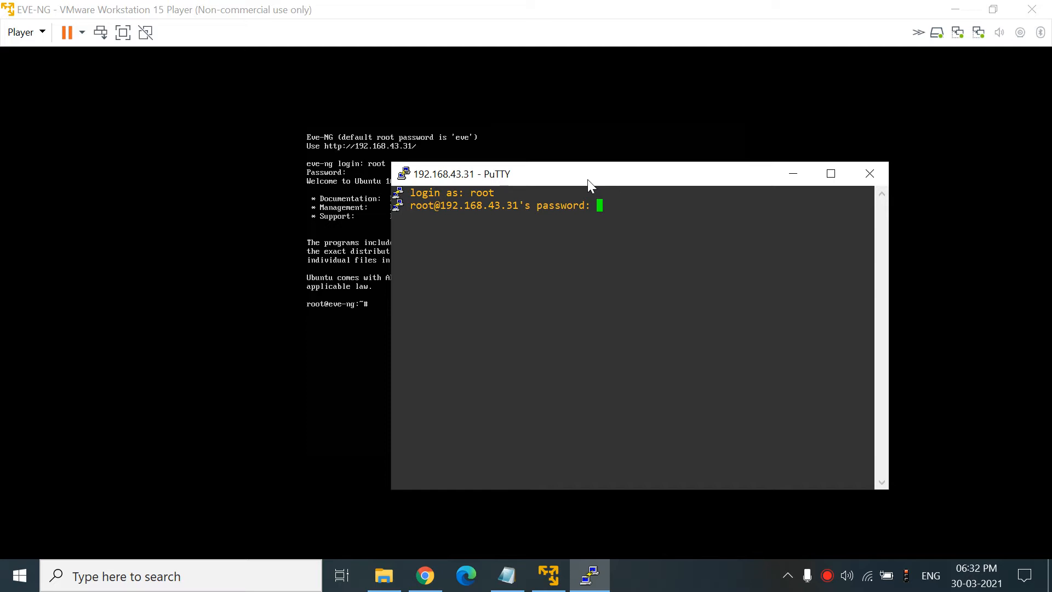
{"action": "key", "text": "Return"}
{"action": "left_click_drag", "start_coordinate": [571, 176], "coordinate": [654, 161]}
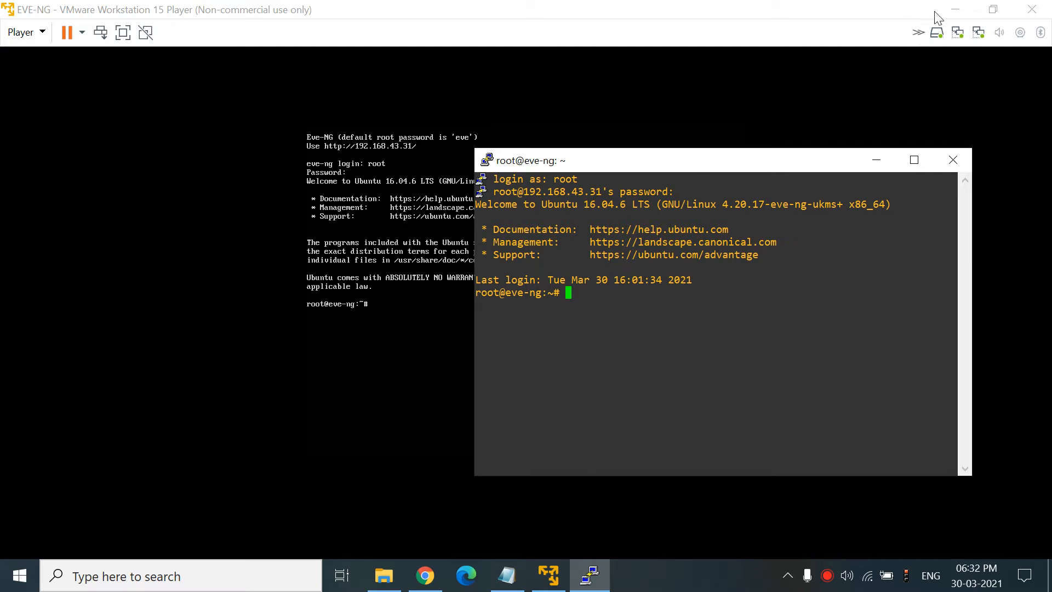
{"action": "left_click", "coordinate": [947, 7]}
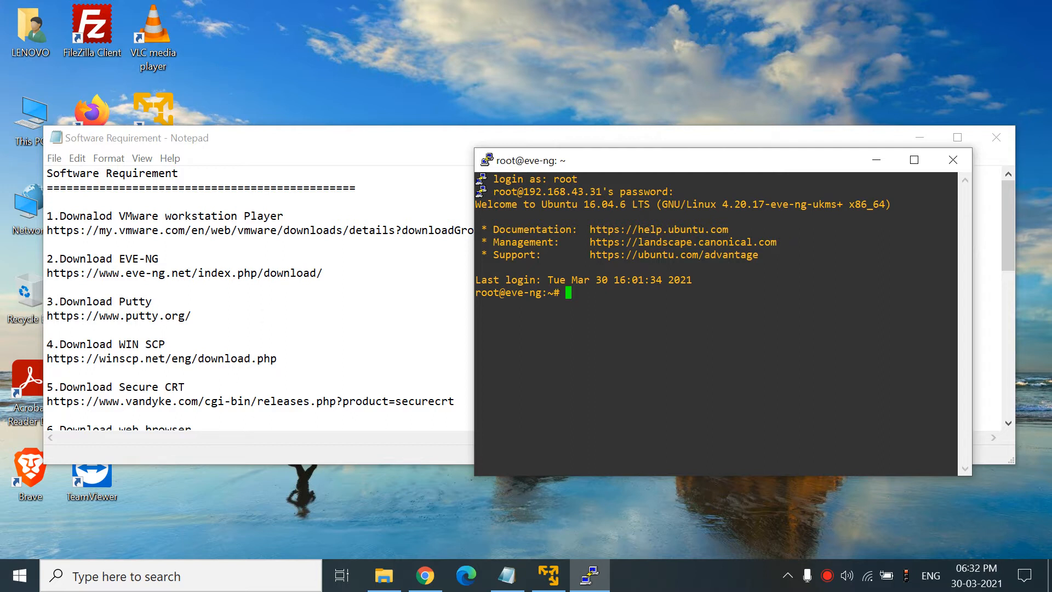
- Highlight the VMware workstation, EVE-NG, Putty and WIN SCP requirements, then return to Chrome
{"action": "left_click_drag", "start_coordinate": [119, 217], "coordinate": [193, 217]}
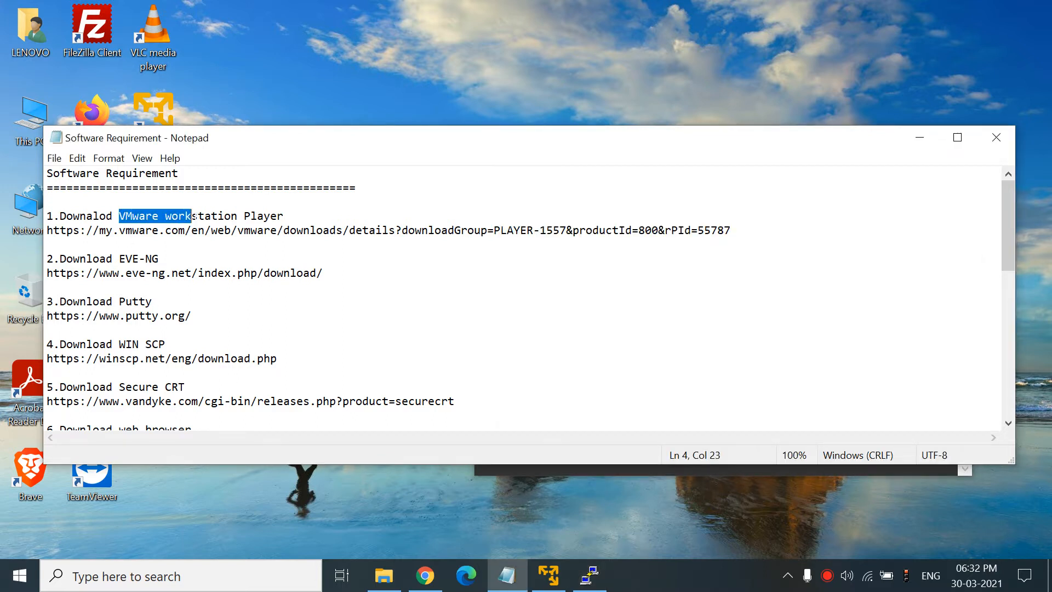
{"action": "left_click_drag", "start_coordinate": [125, 259], "coordinate": [165, 259]}
{"action": "left_click_drag", "start_coordinate": [125, 301], "coordinate": [218, 299]}
{"action": "left_click_drag", "start_coordinate": [125, 344], "coordinate": [220, 343]}
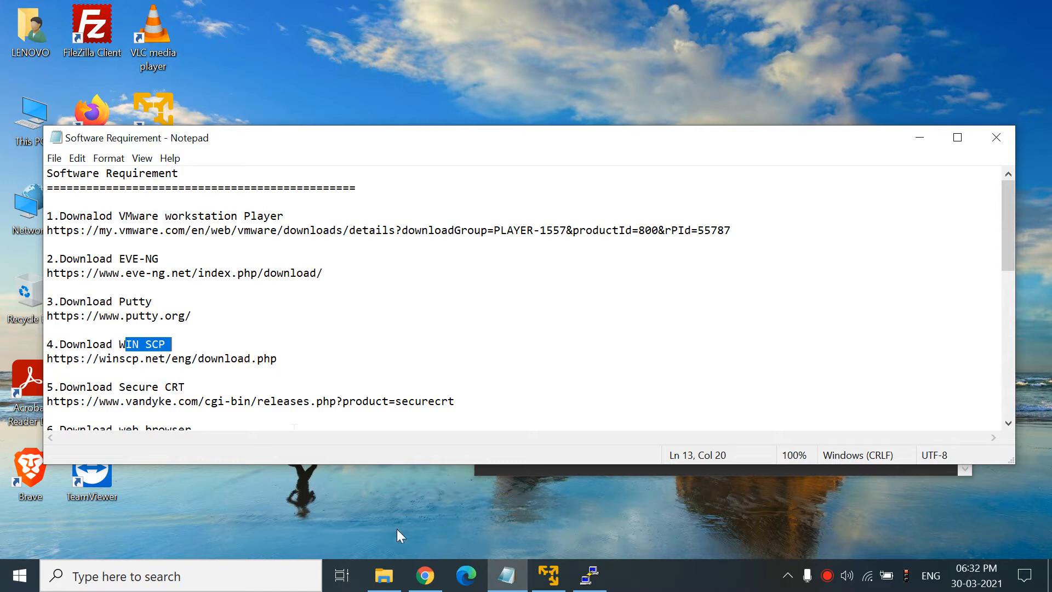
{"action": "left_click", "coordinate": [425, 575]}
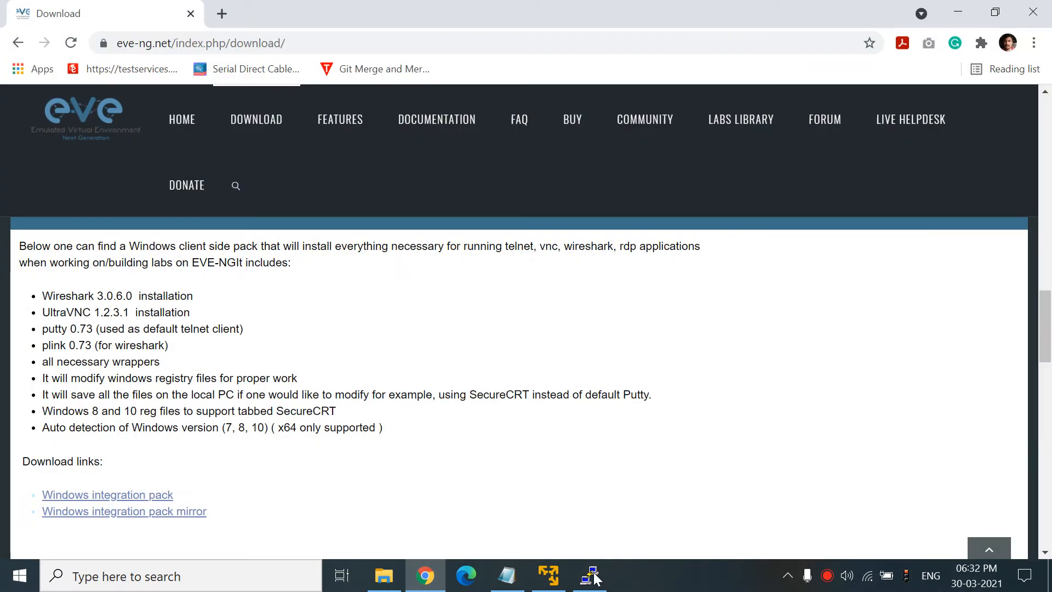
- Run ifconfig -a in PuTTY and highlight pnet0's address 192.168.43.31
{"action": "left_click", "coordinate": [592, 575]}
{"action": "type", "text": "ifocnfi"}
{"action": "type", "text": "g"}
{"action": "key", "text": "BackSpace"}
{"action": "key", "text": "BackSpace"}
{"action": "key", "text": "BackSpace"}
{"action": "key", "text": "BackSpace"}
{"action": "key", "text": "BackSpace"}
{"action": "key", "text": "BackSpace"}
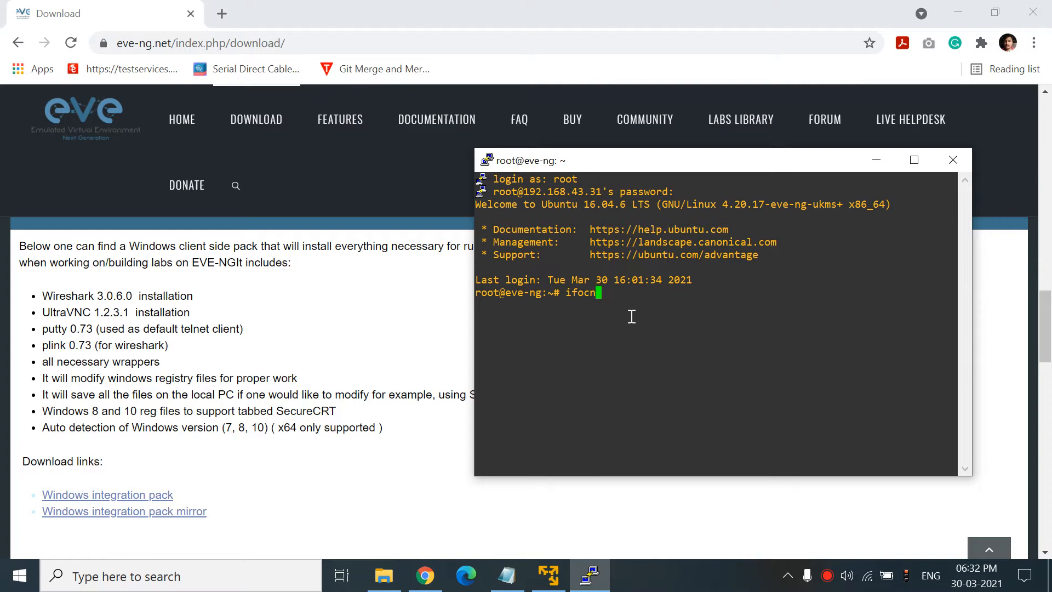
{"action": "type", "text": "config -a"}
{"action": "key", "text": "Return"}
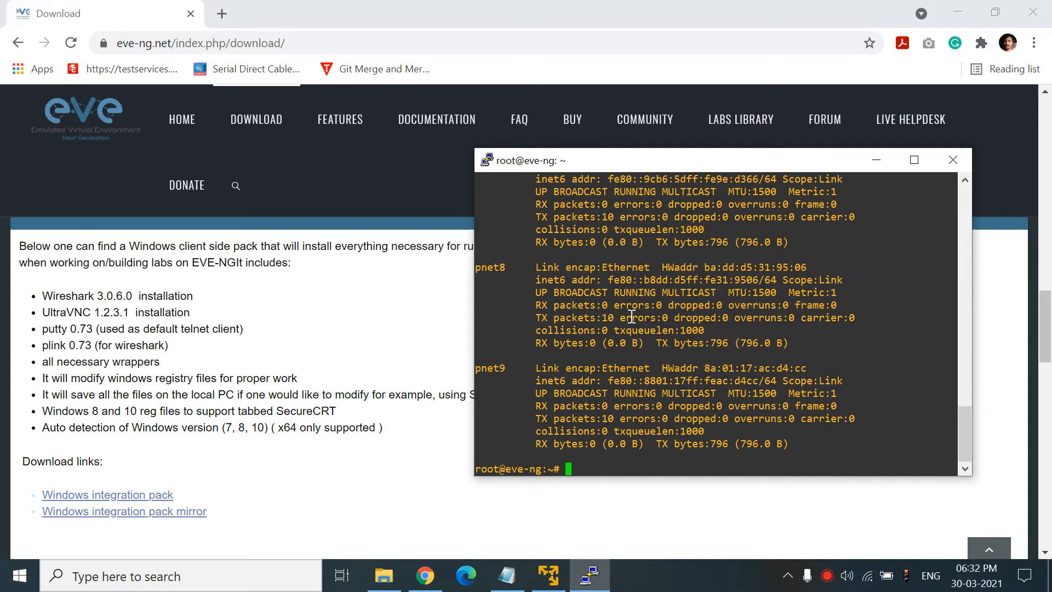
{"action": "left_click_drag", "start_coordinate": [966, 422], "coordinate": [968, 288]}
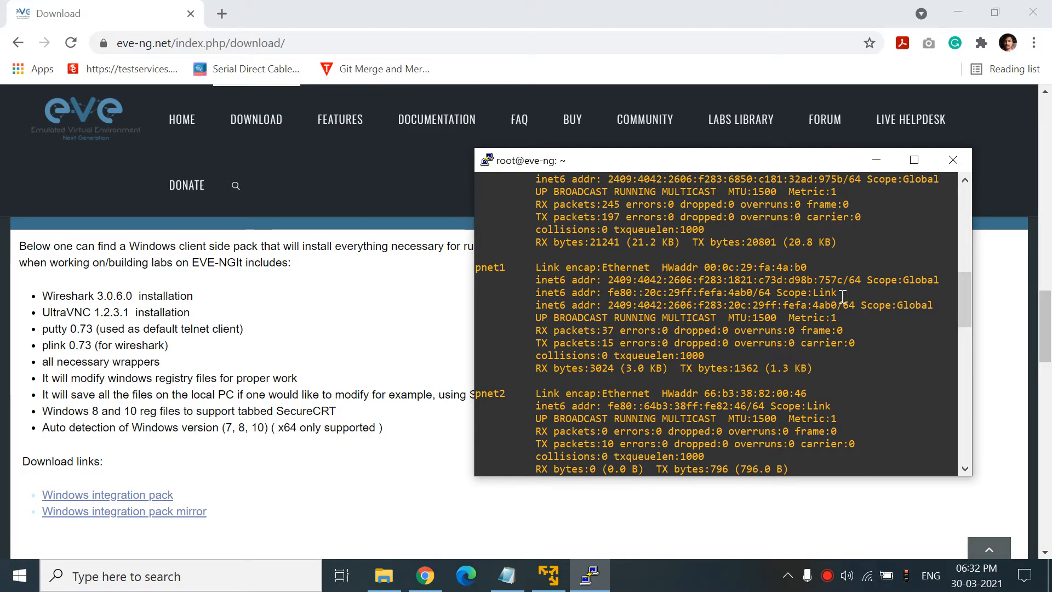
{"action": "left_click_drag", "start_coordinate": [965, 317], "coordinate": [964, 294]}
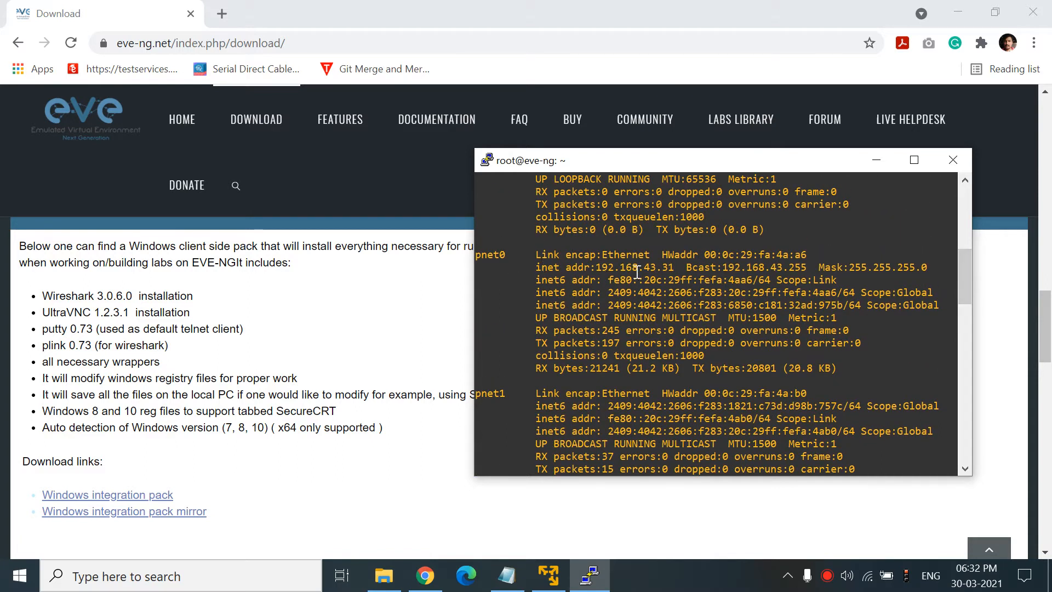
{"action": "left_click_drag", "start_coordinate": [599, 266], "coordinate": [673, 267]}
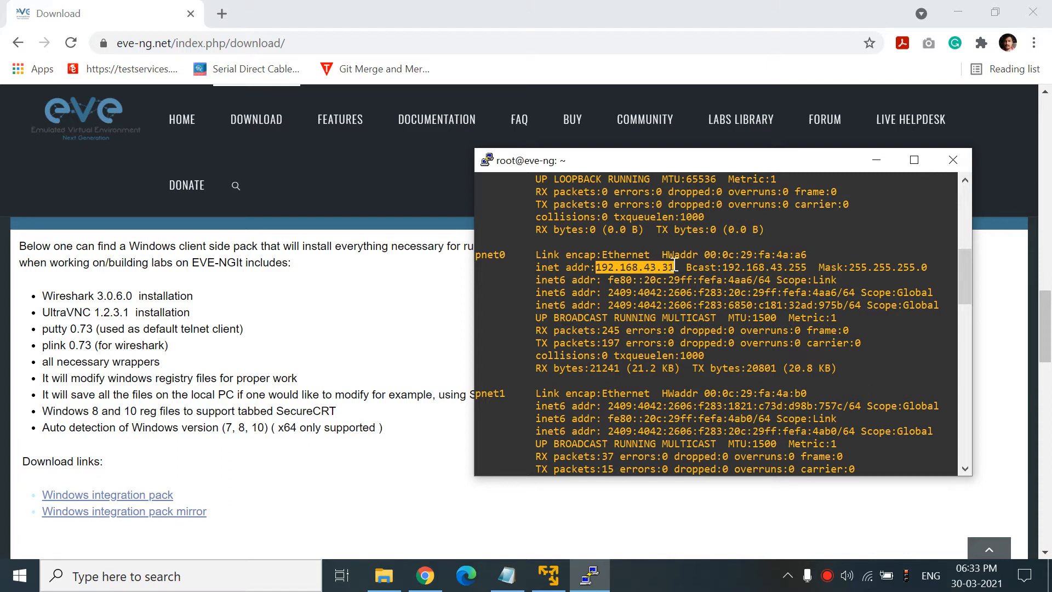
- Clear the old output and rerun ifconfig -a to review eth0, lo and pnet0–pnet9
{"action": "left_click", "coordinate": [539, 584]}
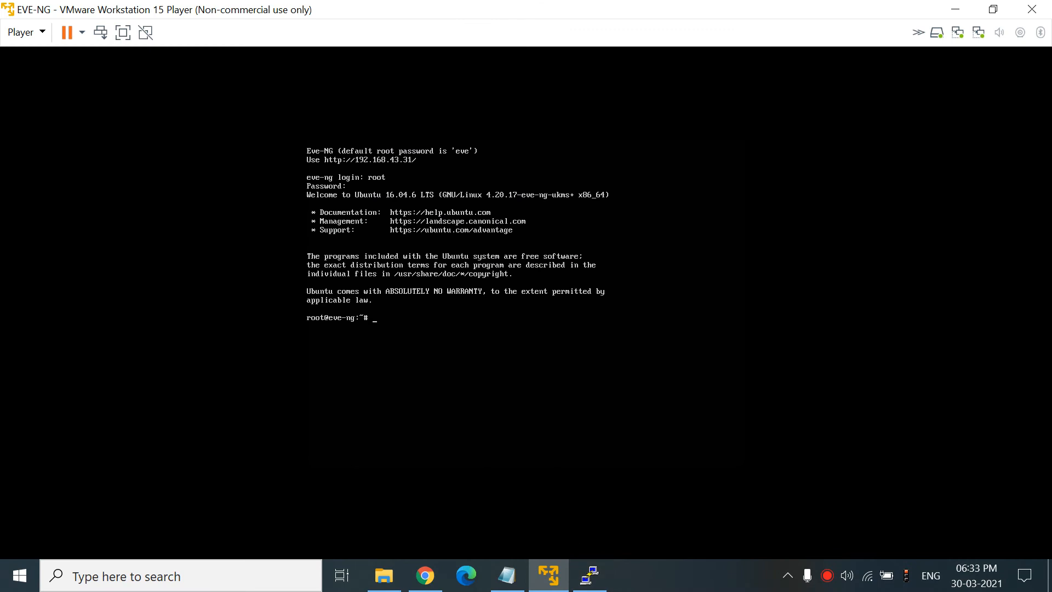
{"action": "left_click", "coordinate": [955, 10]}
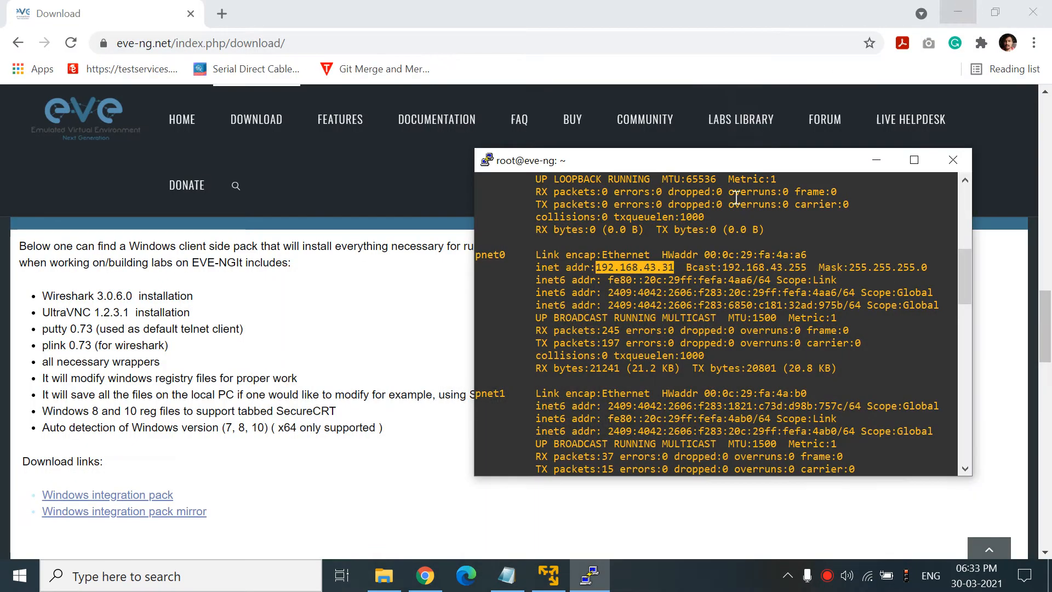
{"action": "scroll", "coordinate": [665, 415], "scroll_direction": "down", "scroll_amount": 20}
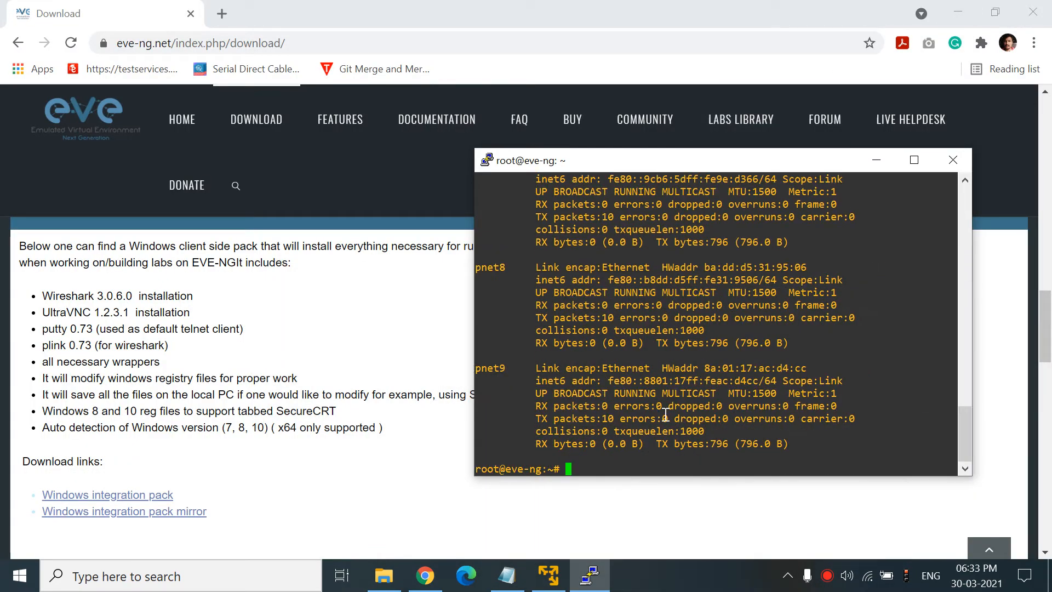
{"action": "key", "text": "Return"}
{"action": "key", "text": "Return"}
{"action": "key", "text": "Return"}
{"action": "key", "text": "Return"}
{"action": "key", "text": "Return"}
{"action": "key", "text": "Return"}
{"action": "key", "text": "Return"}
{"action": "key", "text": "Return"}
{"action": "key", "text": "Return"}
{"action": "key", "text": "Return"}
{"action": "key", "text": "Return"}
{"action": "key", "text": "Return"}
{"action": "key", "text": "Return"}
{"action": "key", "text": "Return"}
{"action": "key", "text": "Return"}
{"action": "key", "text": "Return"}
{"action": "key", "text": "Return"}
{"action": "key", "text": "Return"}
{"action": "key", "text": "Return"}
{"action": "key", "text": "Return"}
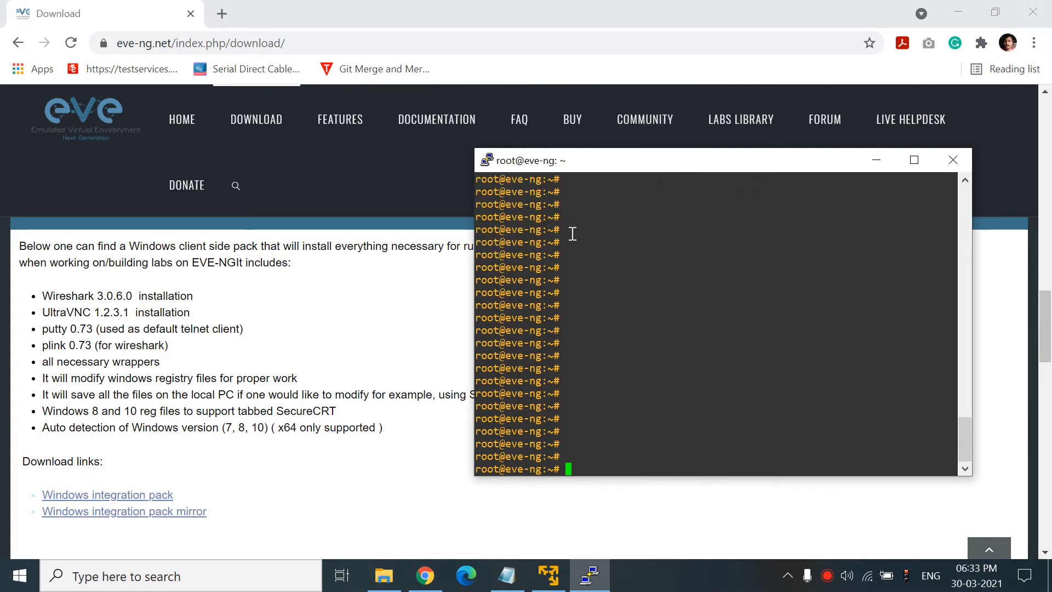
{"action": "type", "text": "i"}
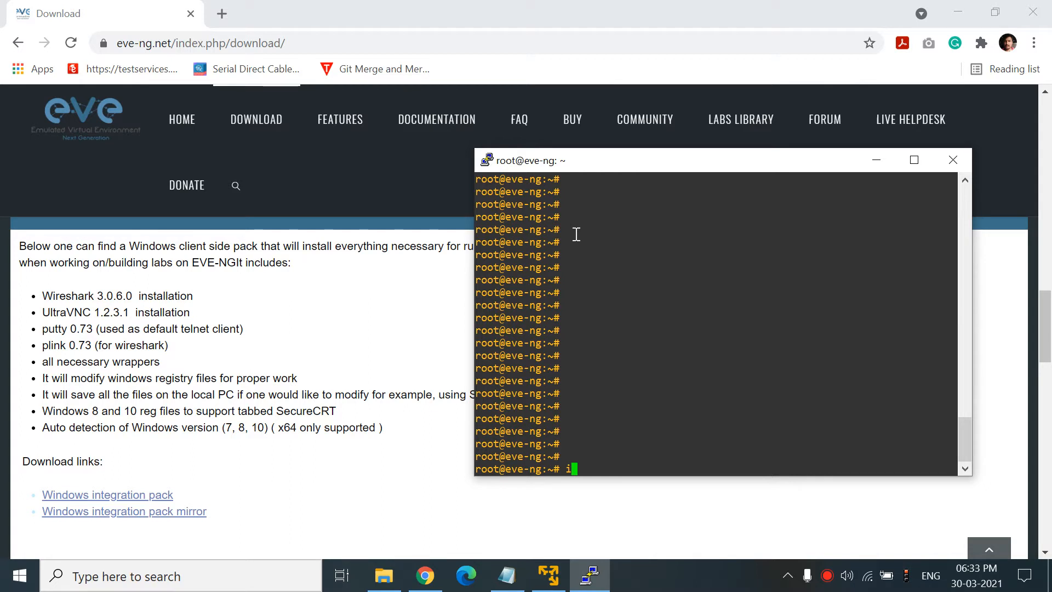
{"action": "type", "text": "fconfig -a"}
{"action": "key", "text": "Return"}
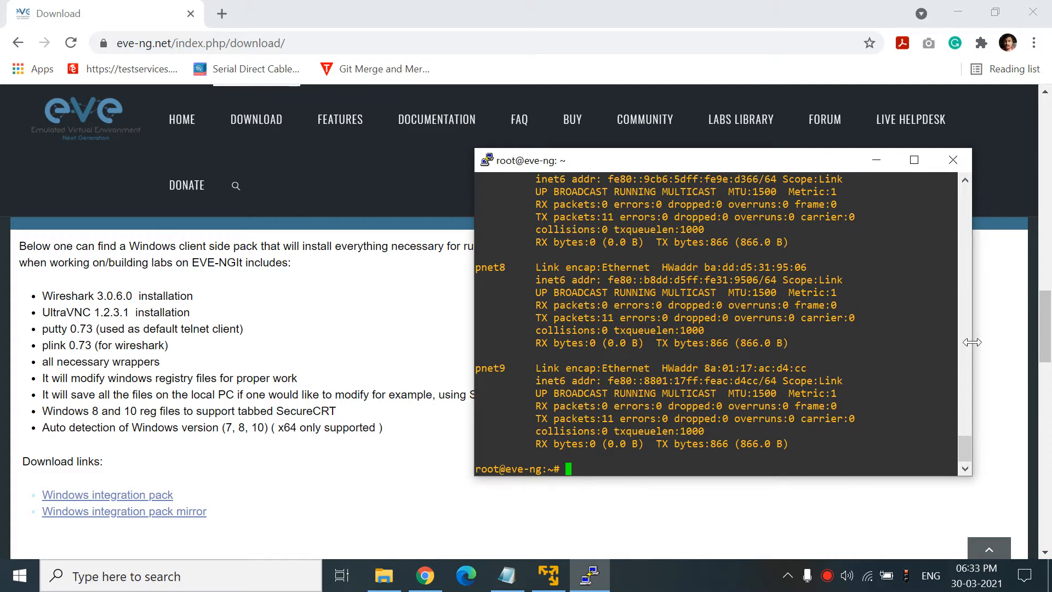
{"action": "mouse_move", "coordinate": [965, 453]}
{"action": "left_mouse_down"}
{"action": "mouse_move", "coordinate": [955, 377]}
{"action": "mouse_move", "coordinate": [967, 457]}
{"action": "left_mouse_up"}
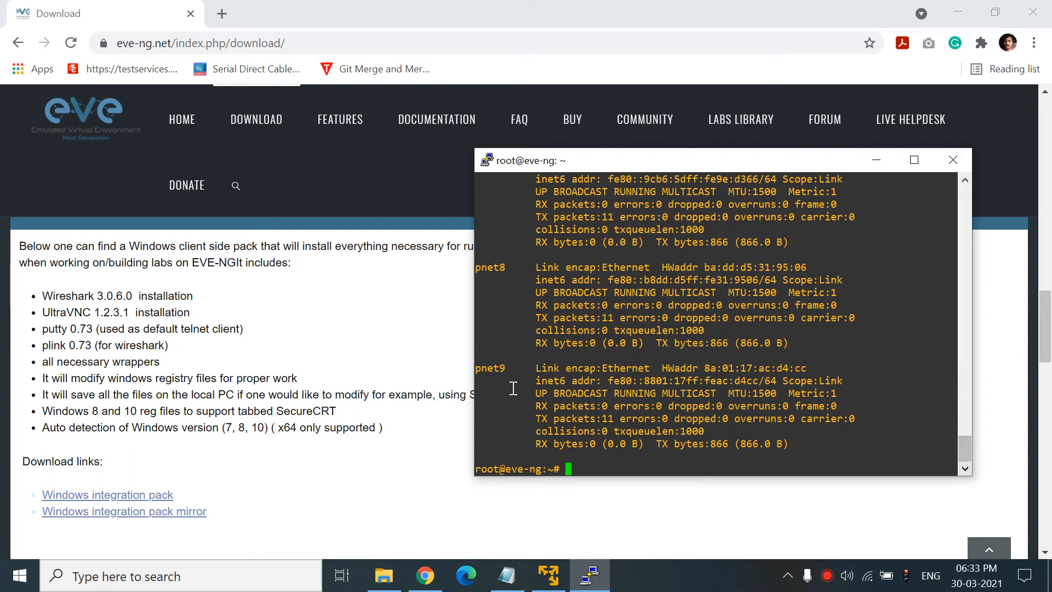
{"action": "left_click_drag", "start_coordinate": [508, 372], "coordinate": [483, 371]}
{"action": "left_click_drag", "start_coordinate": [967, 448], "coordinate": [970, 356]}
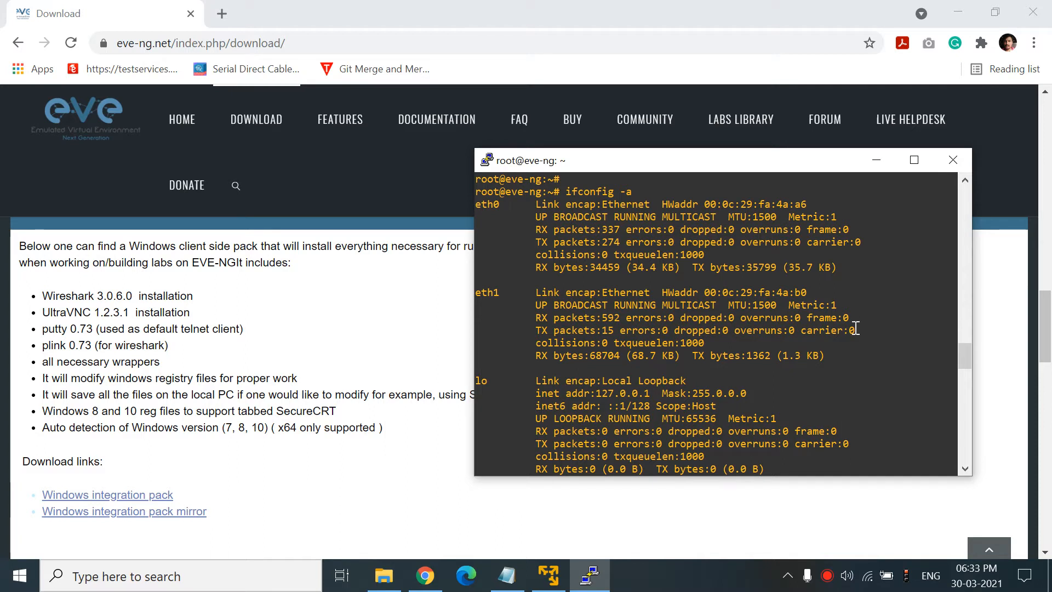
{"action": "left_click_drag", "start_coordinate": [963, 360], "coordinate": [963, 368]}
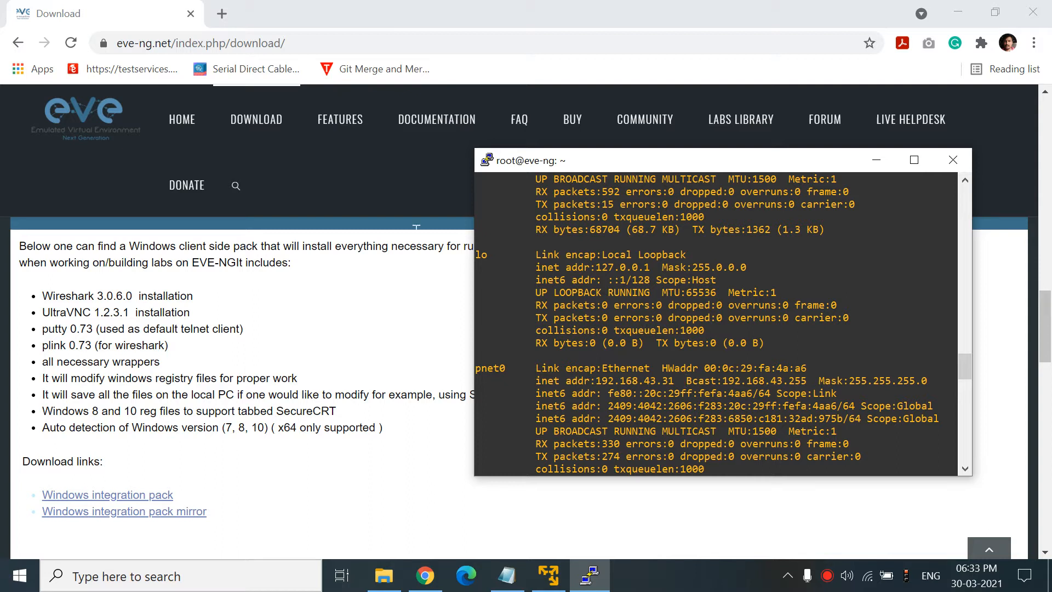
- Load the EVE-NG web interface at 192.168.43.31 in a new browser tab
{"action": "left_click", "coordinate": [222, 15]}
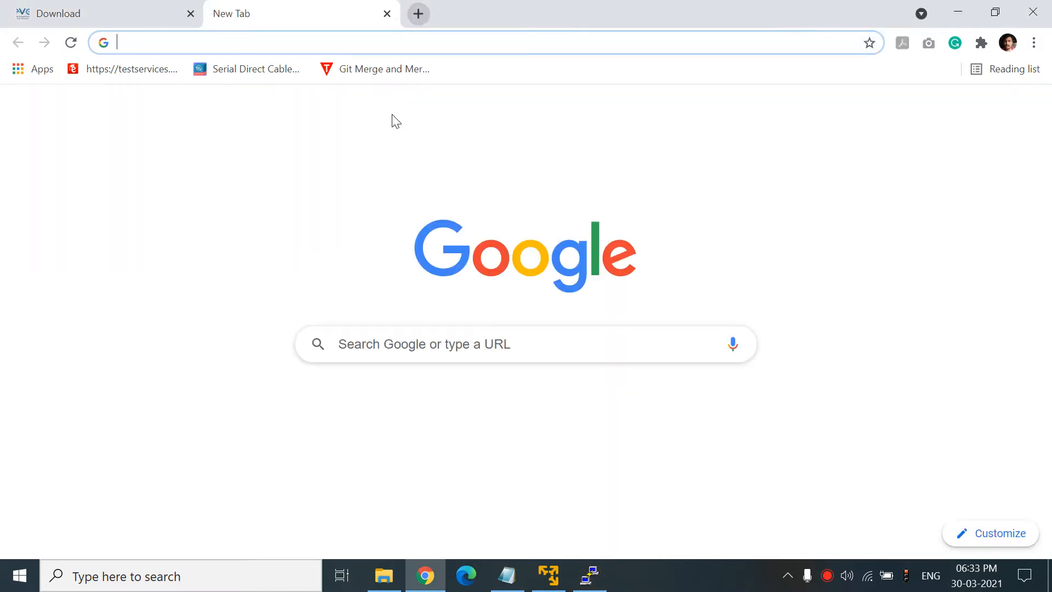
{"action": "type", "text": "192.168."}
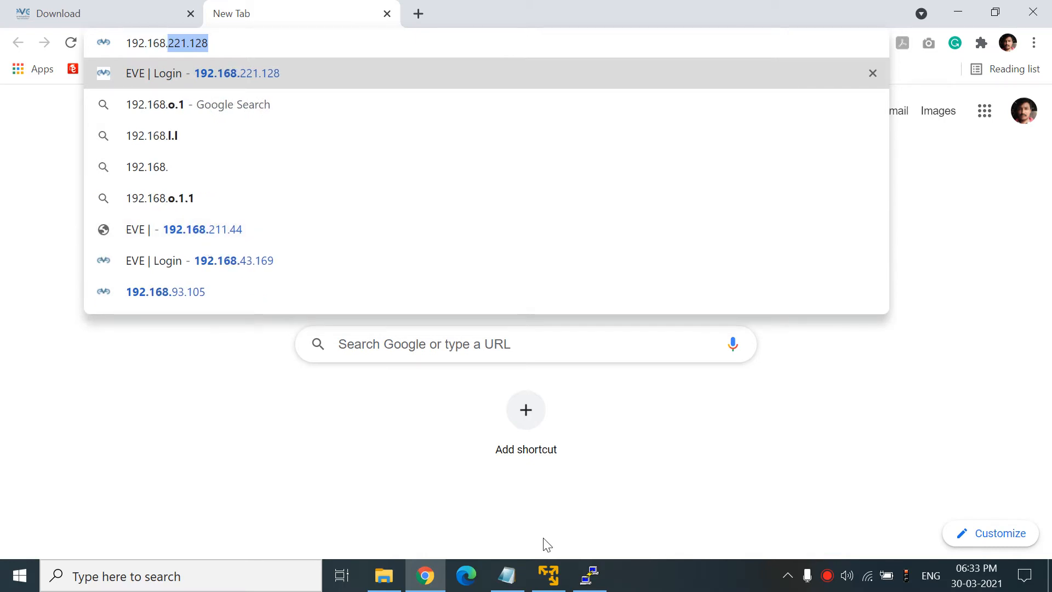
{"action": "key", "text": "Return"}
{"action": "left_click", "coordinate": [589, 575]}
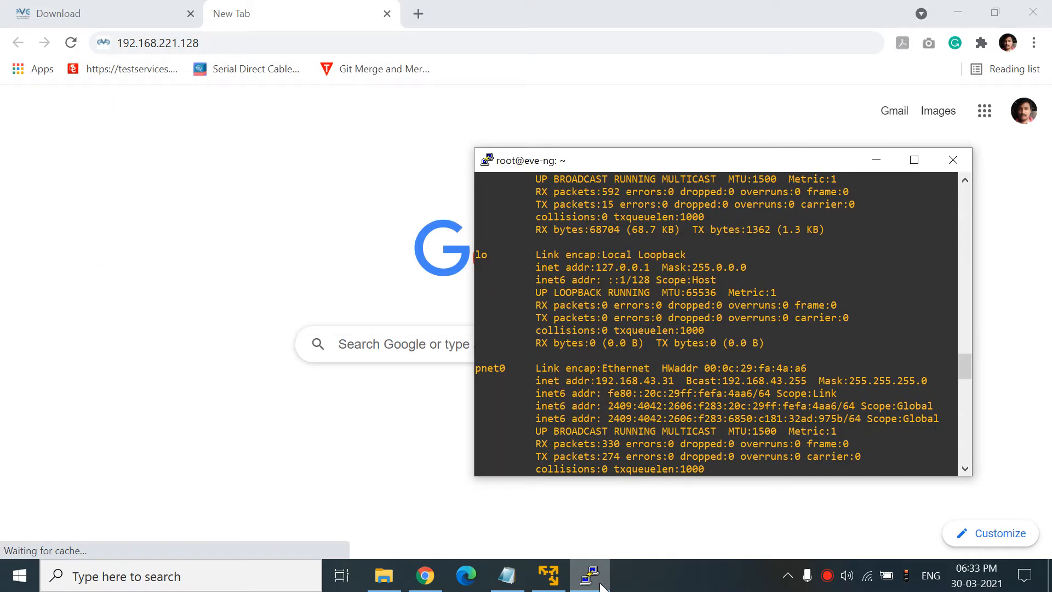
{"action": "left_click", "coordinate": [592, 578]}
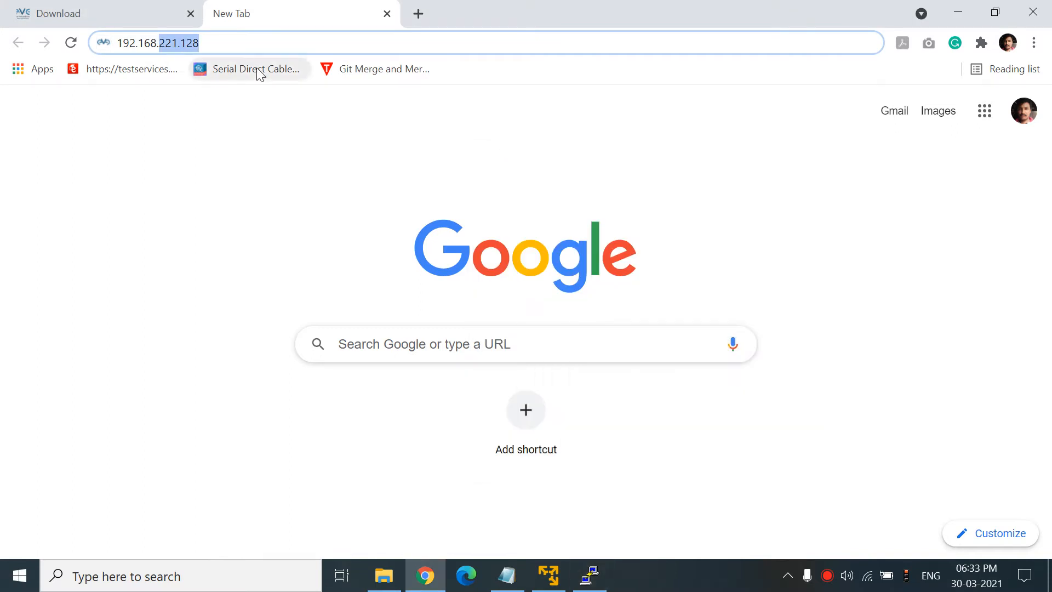
{"action": "type", "text": "43"}
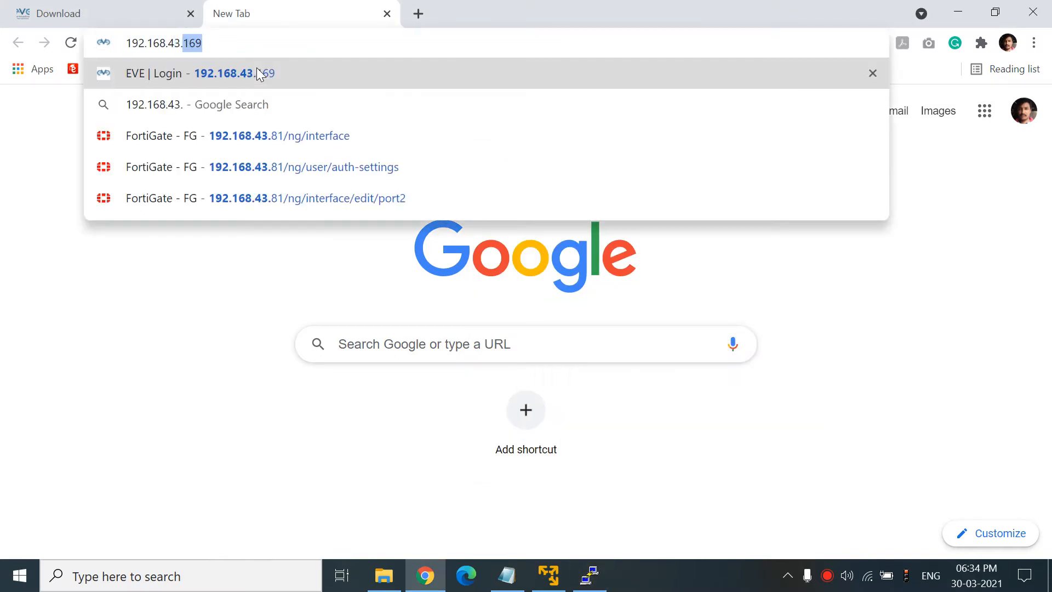
{"action": "type", "text": ".31"}
{"action": "key", "text": "Return"}
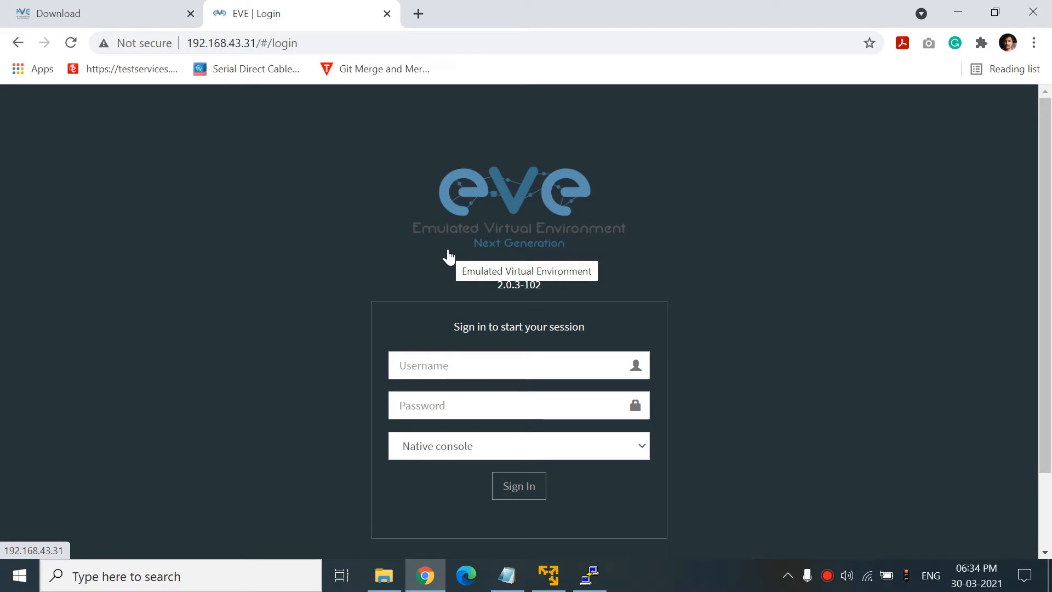
- Sign in with username admin and the account password
{"action": "left_click", "coordinate": [449, 365]}
{"action": "type", "text": "admin"}
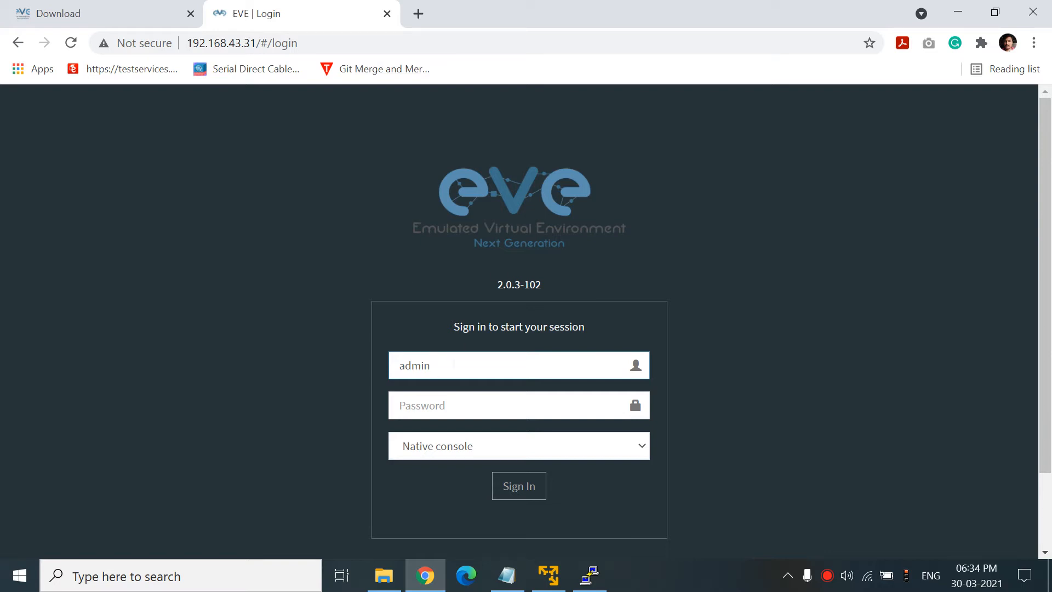
{"action": "mouse_move", "coordinate": [590, 574]}
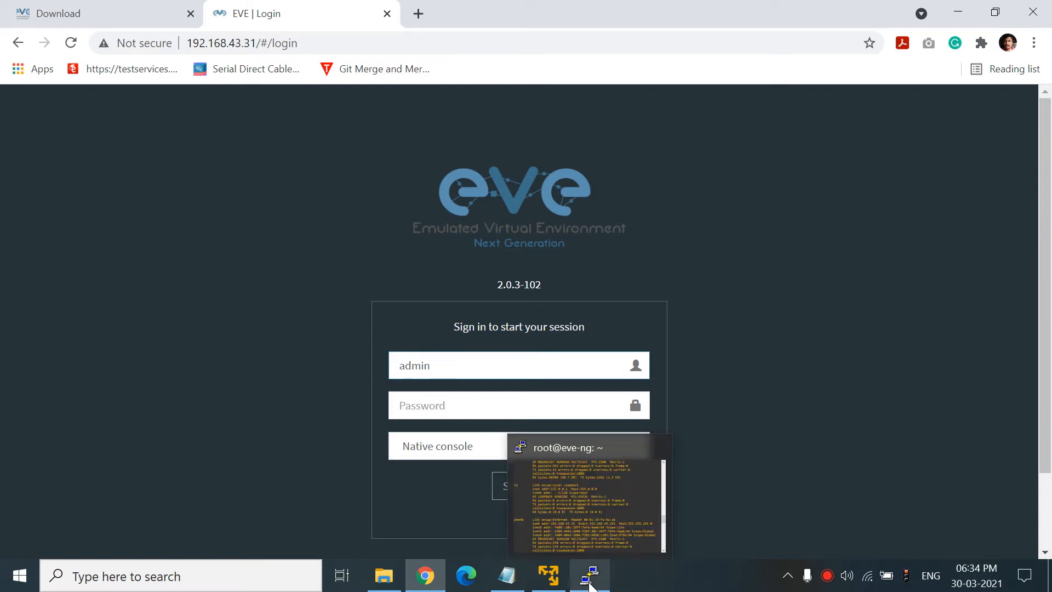
{"action": "mouse_move", "coordinate": [582, 507]}
{"action": "left_click", "coordinate": [426, 412]}
{"action": "type", "text": "e"}
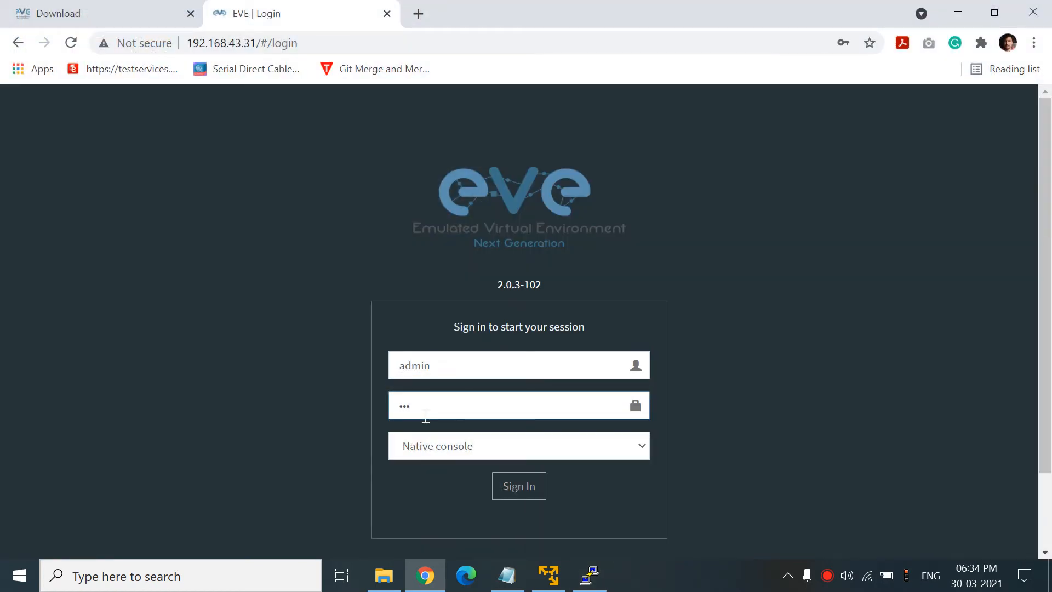
{"action": "type", "text": "ve"}
{"action": "left_click", "coordinate": [518, 490]}
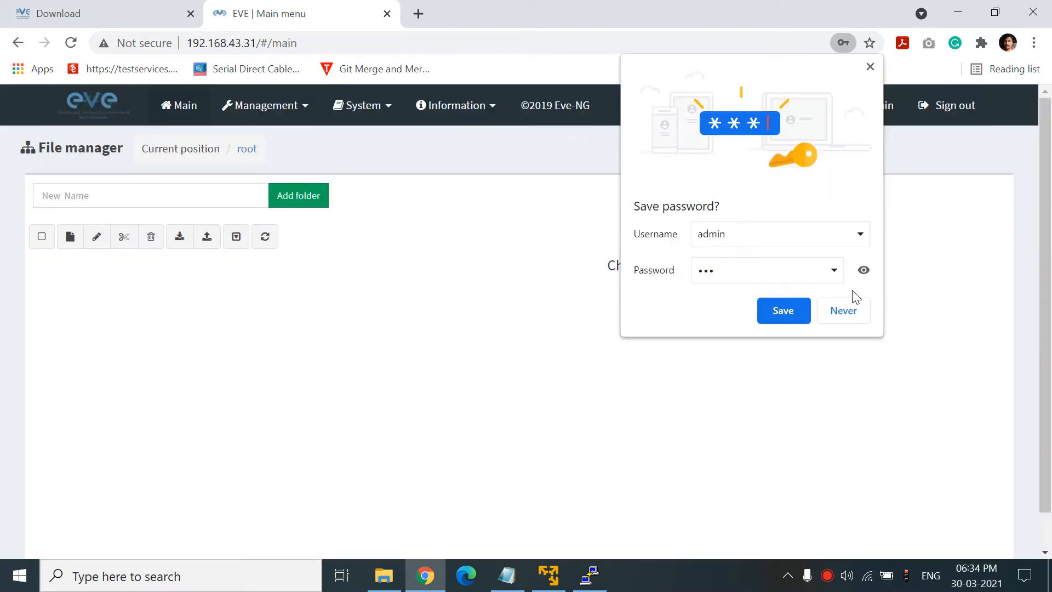
- Dismiss Chrome's password prompt and create a folder named FORNET PROJECT
{"action": "left_click", "coordinate": [843, 311]}
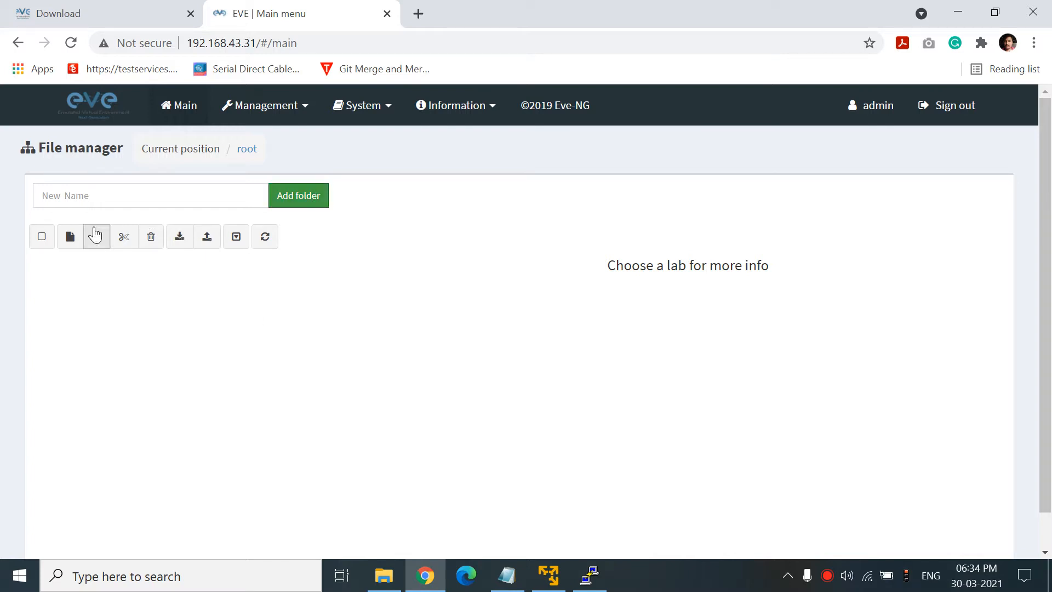
{"action": "left_click", "coordinate": [190, 193]}
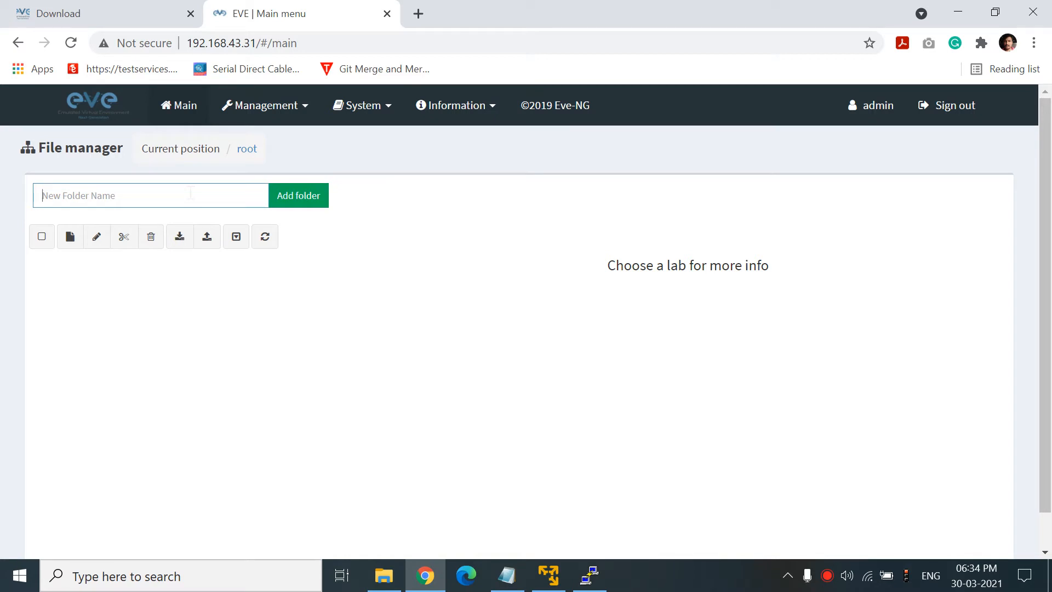
{"action": "type", "text": "FORNET PROJECT"}
{"action": "left_click", "coordinate": [304, 196]}
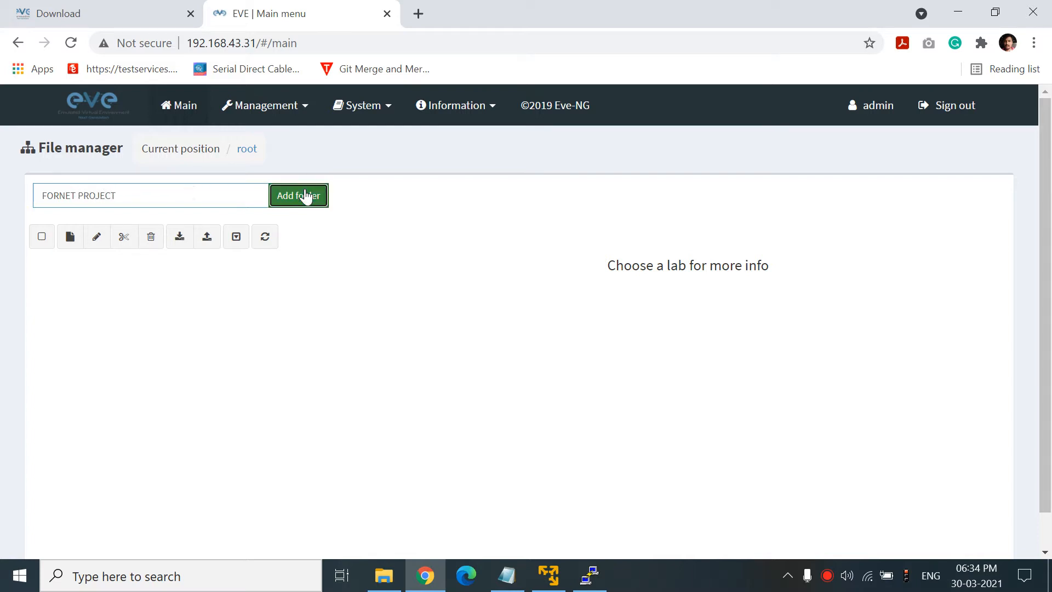
- Inside FORNET PROJECT, create and save a new lab named basic Lab
{"action": "left_click", "coordinate": [102, 278]}
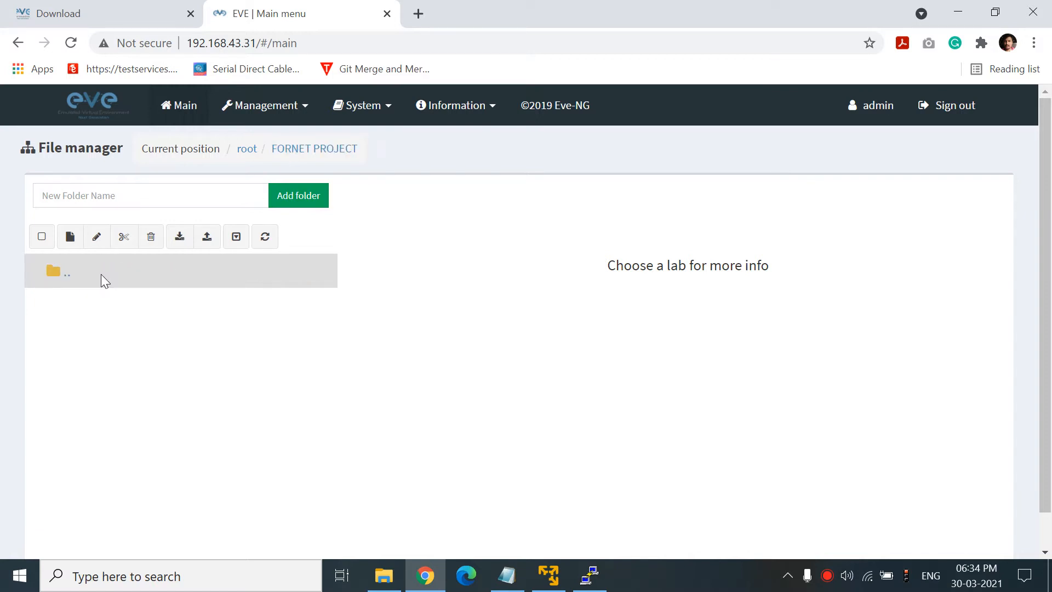
{"action": "left_click", "coordinate": [71, 238]}
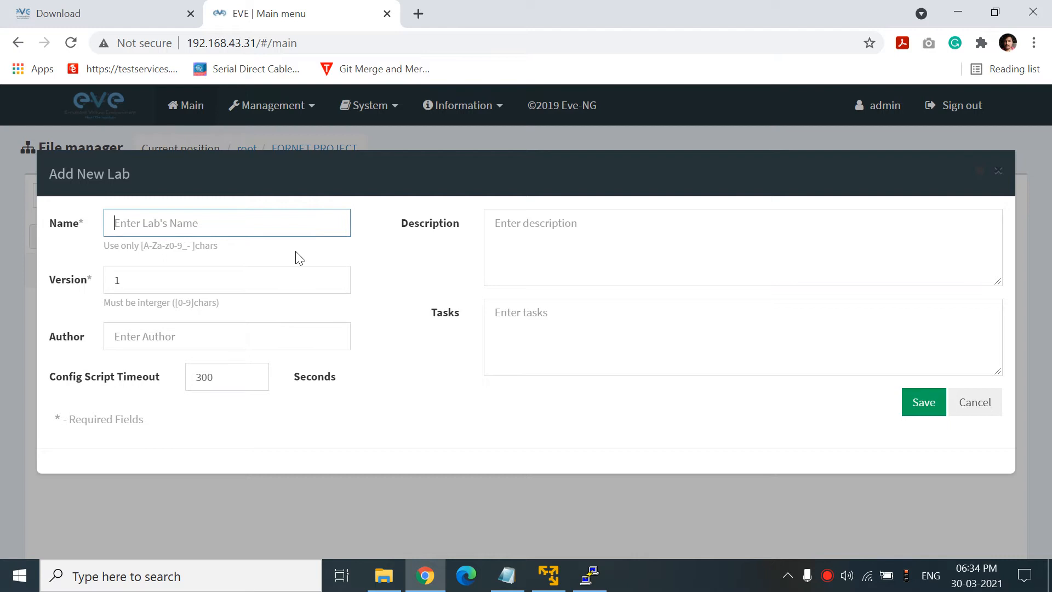
{"action": "type", "text": "basic Lab"}
{"action": "left_click", "coordinate": [922, 406]}
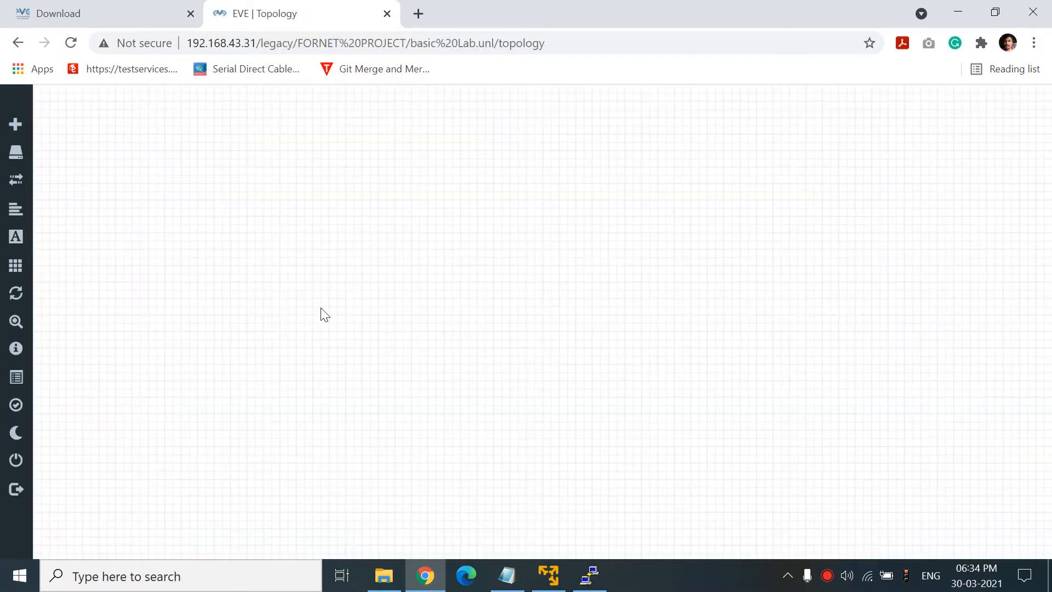
- Add a Virtual PC (VPCS) node named VPC to basic Lab and position it on the canvas
{"action": "right_click", "coordinate": [547, 189]}
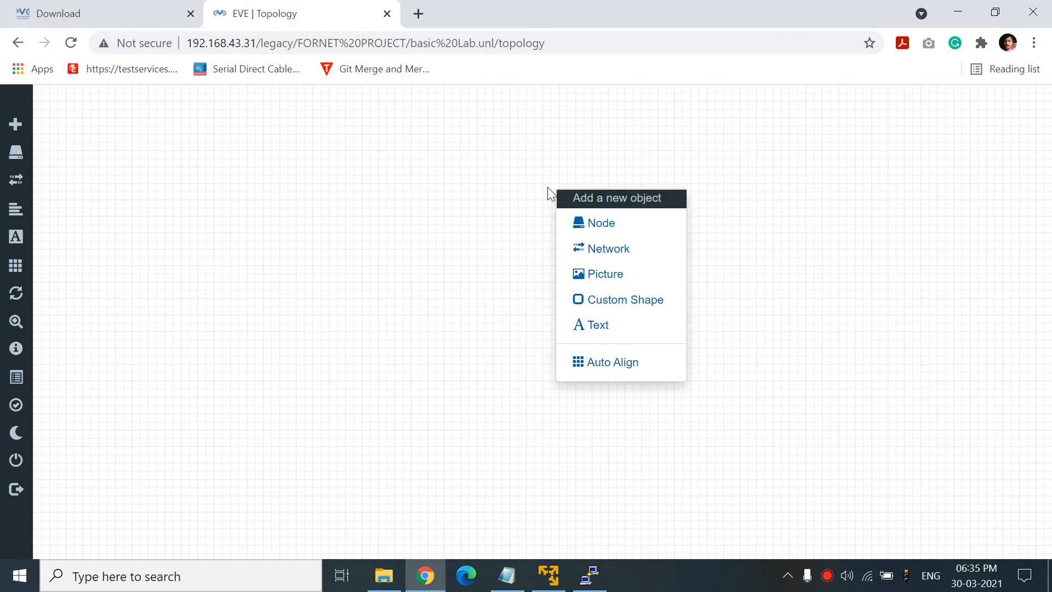
{"action": "left_click", "coordinate": [585, 222]}
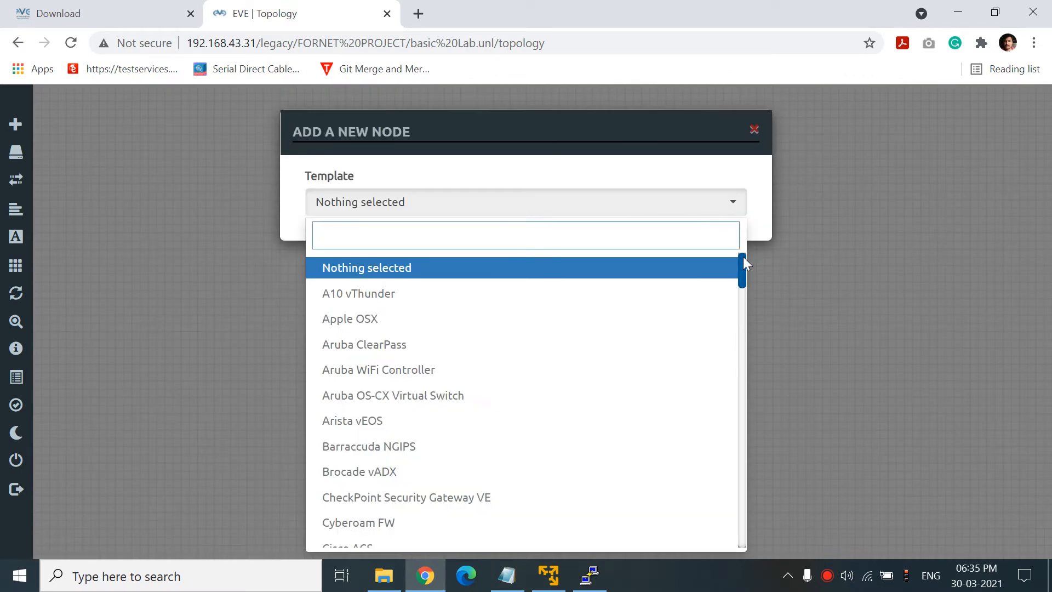
{"action": "left_click_drag", "start_coordinate": [744, 258], "coordinate": [733, 539]}
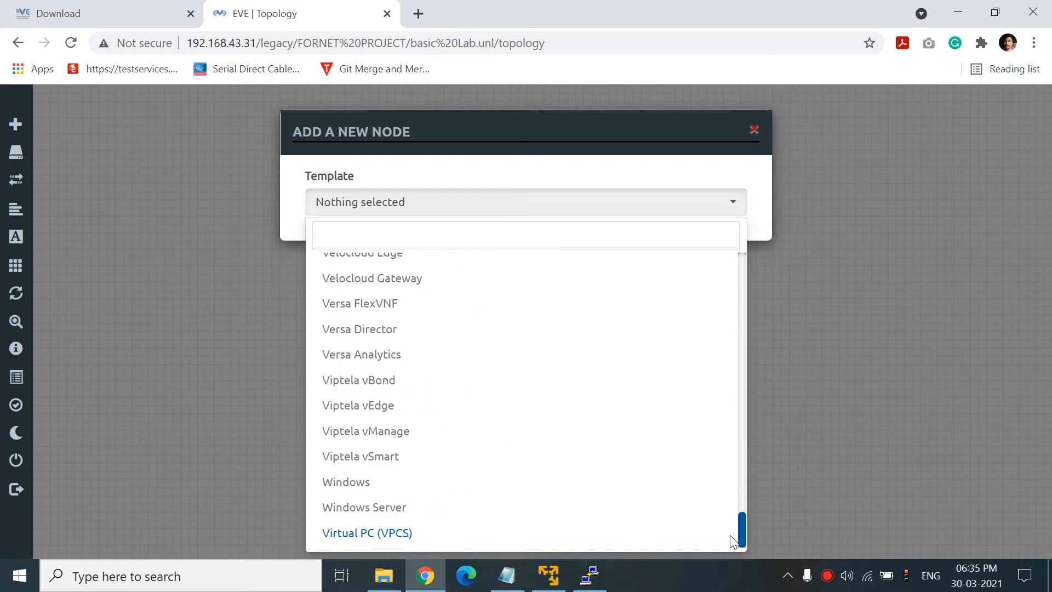
{"action": "left_click", "coordinate": [473, 533]}
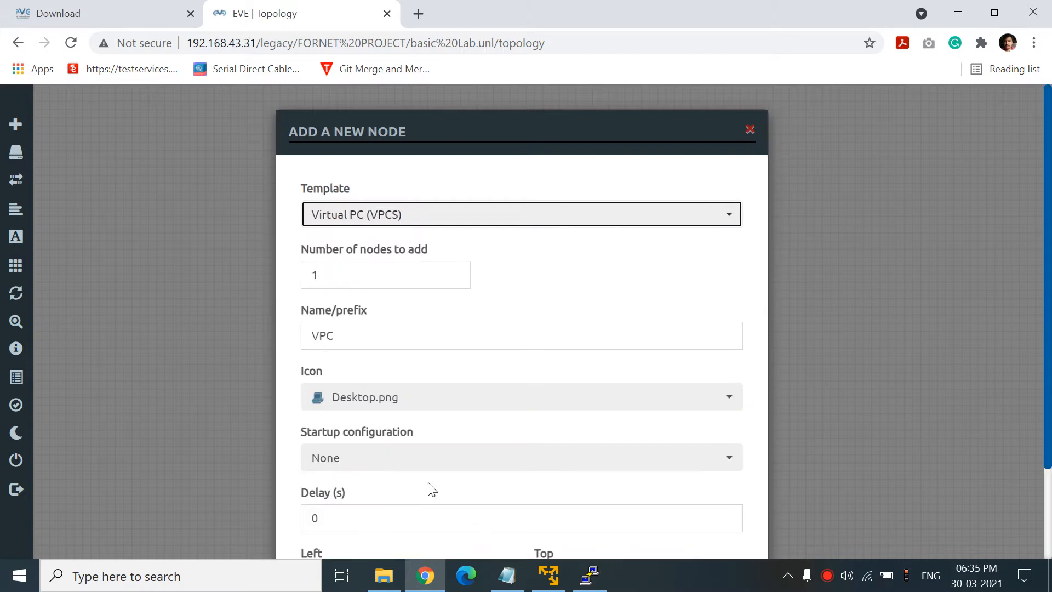
{"action": "scroll", "coordinate": [1047, 363], "scroll_direction": "down", "scroll_amount": 2}
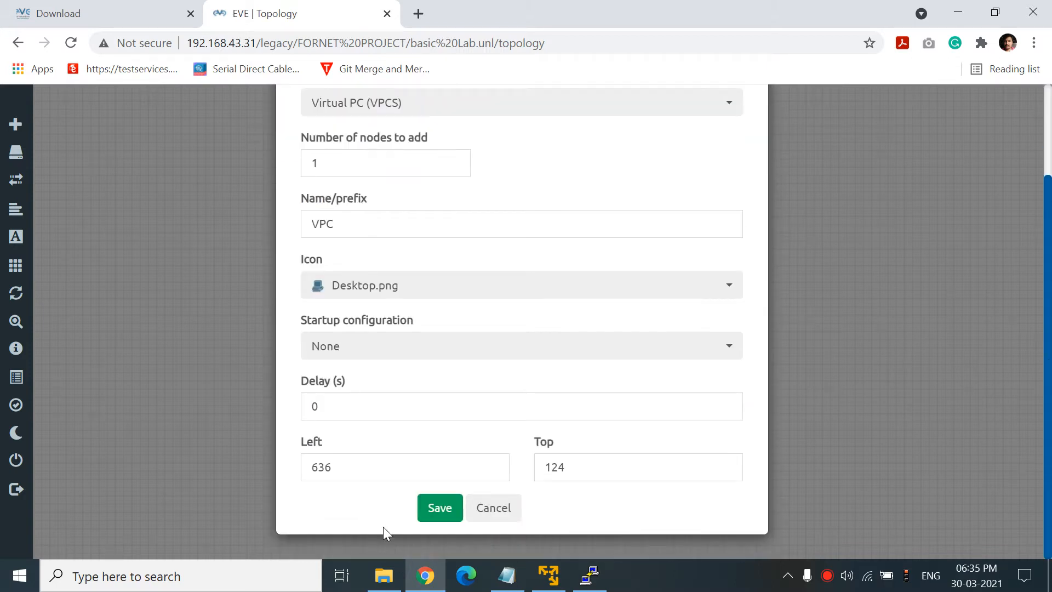
{"action": "left_click", "coordinate": [457, 516]}
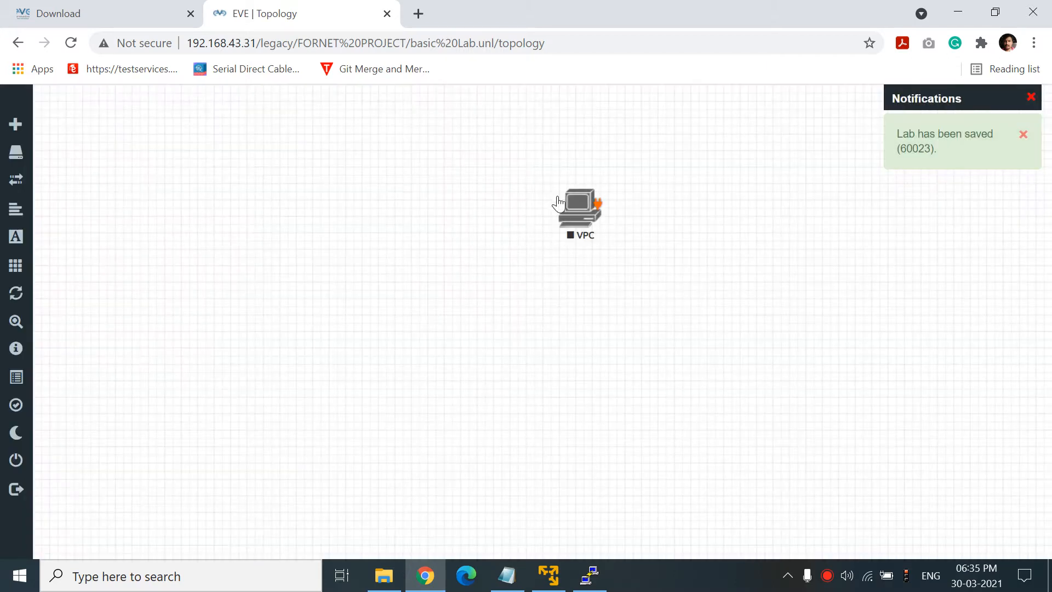
{"action": "left_click_drag", "start_coordinate": [571, 210], "coordinate": [452, 265]}
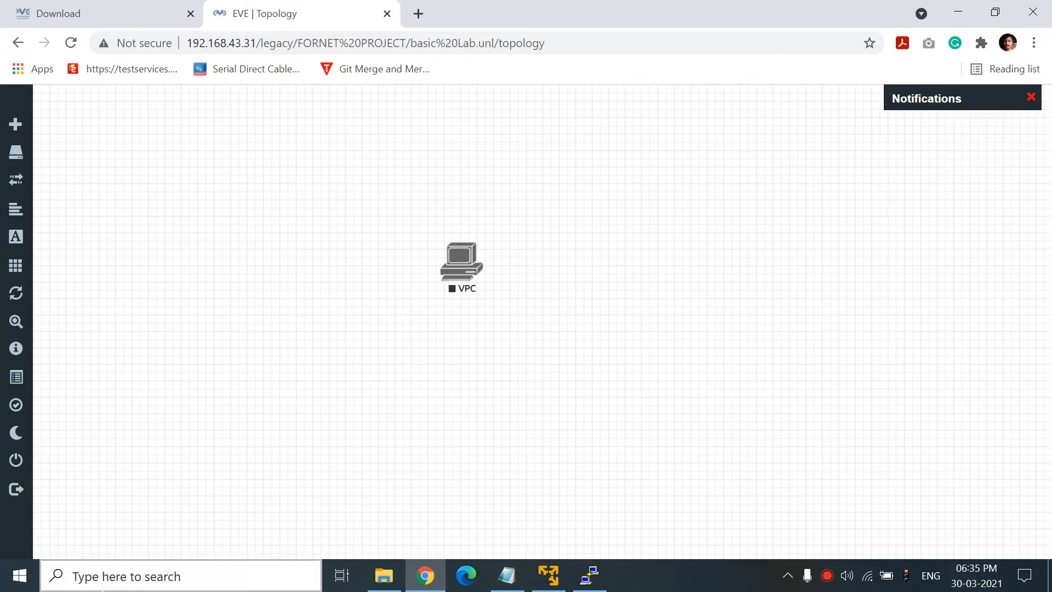
{"action": "left_click", "coordinate": [548, 575]}
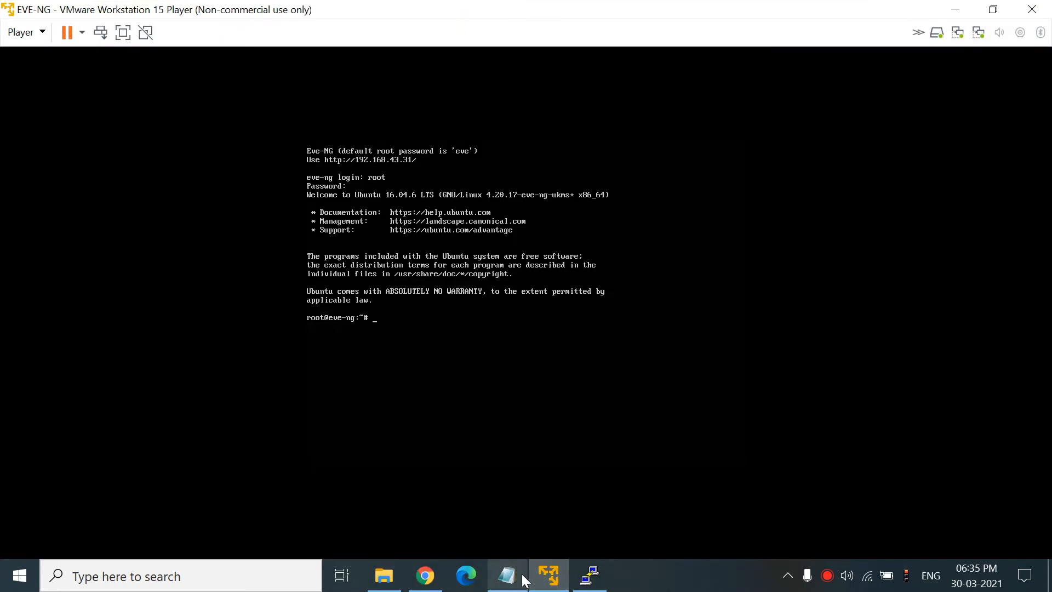
- Bring up the Software Requirement notes with the 'Download WIN SCP' line selected, then open Windows search
{"action": "left_click", "coordinate": [957, 9]}
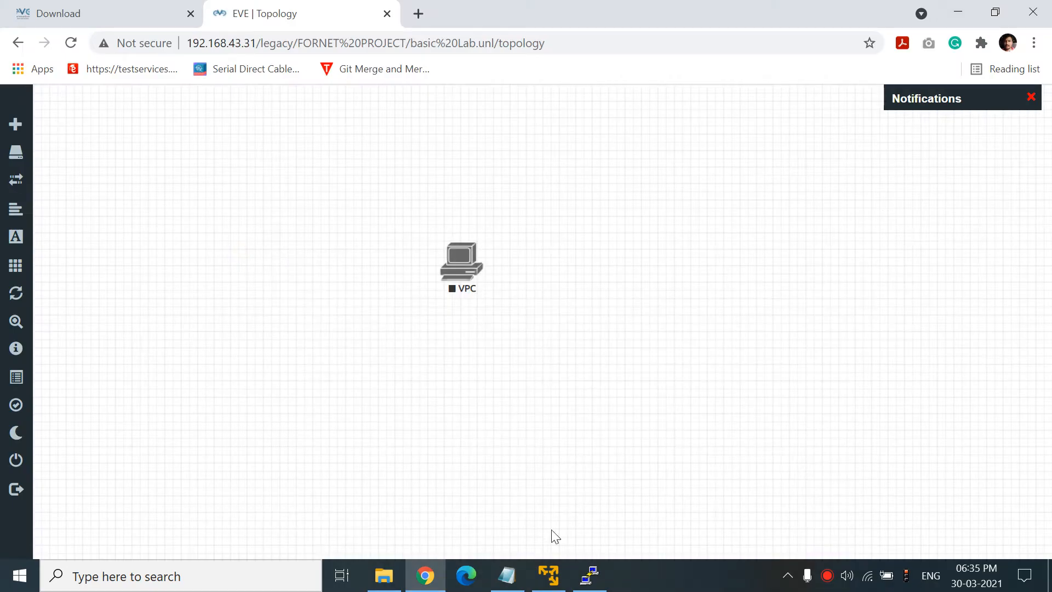
{"action": "left_click", "coordinate": [500, 584]}
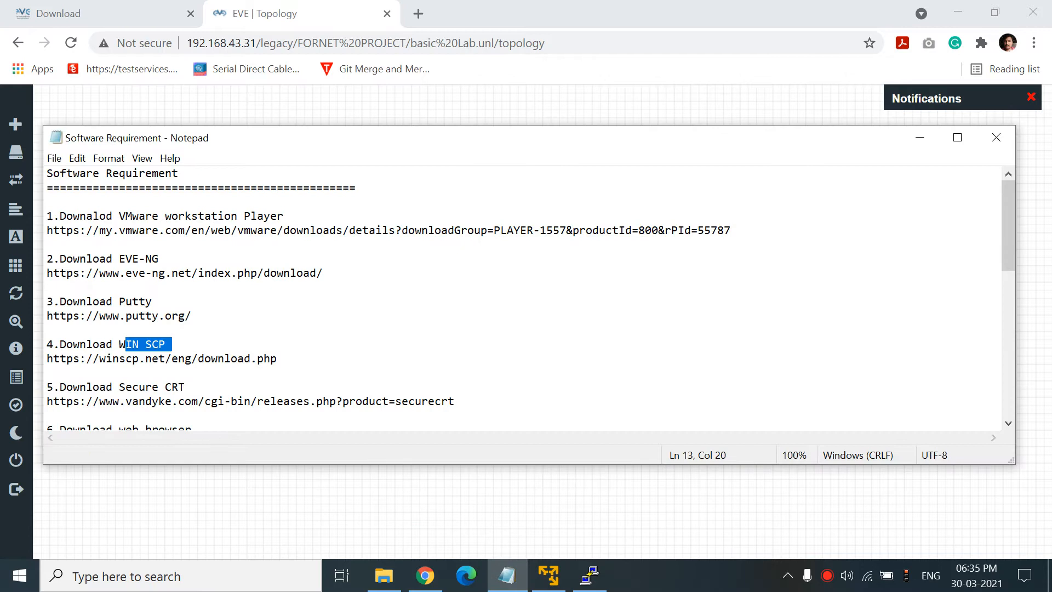
{"action": "left_click_drag", "start_coordinate": [70, 344], "coordinate": [164, 344]}
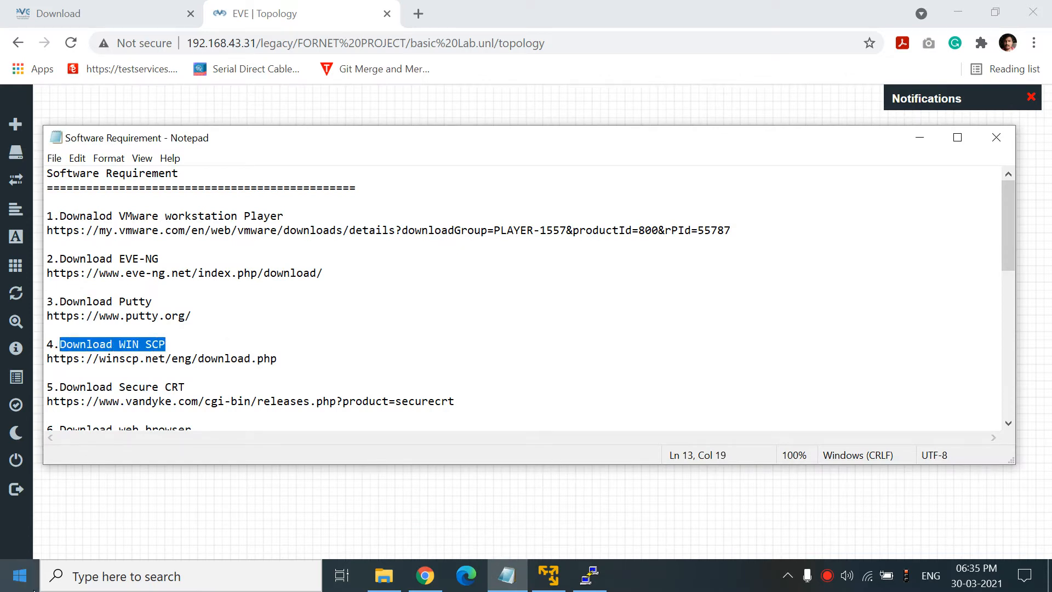
{"action": "left_click", "coordinate": [19, 575]}
- Launch WinSCP and enter host 192.168.43.31 for a new site
{"action": "type", "text": "win"}
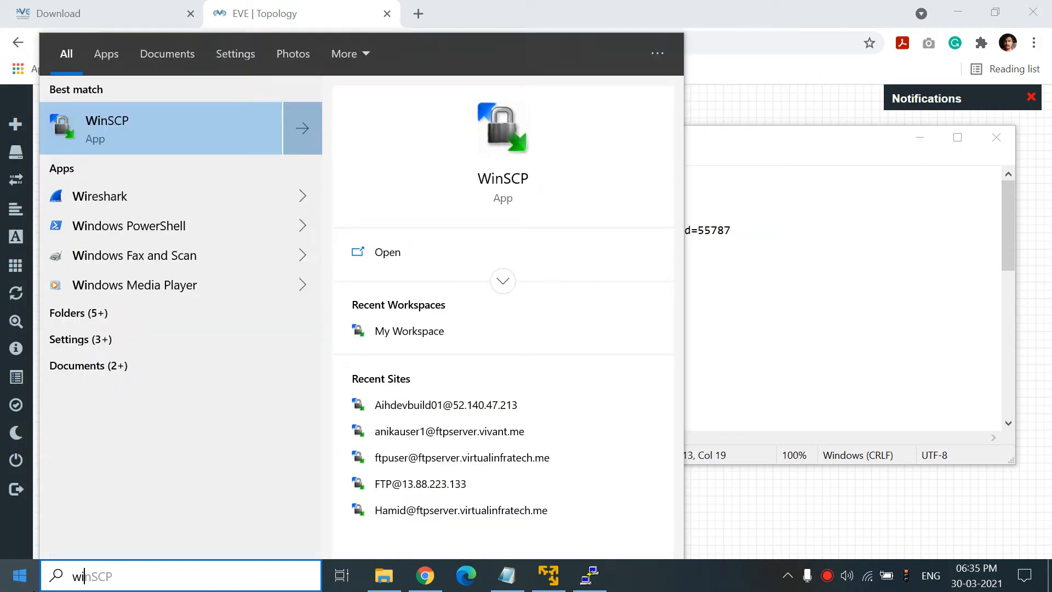
{"action": "left_click", "coordinate": [150, 140]}
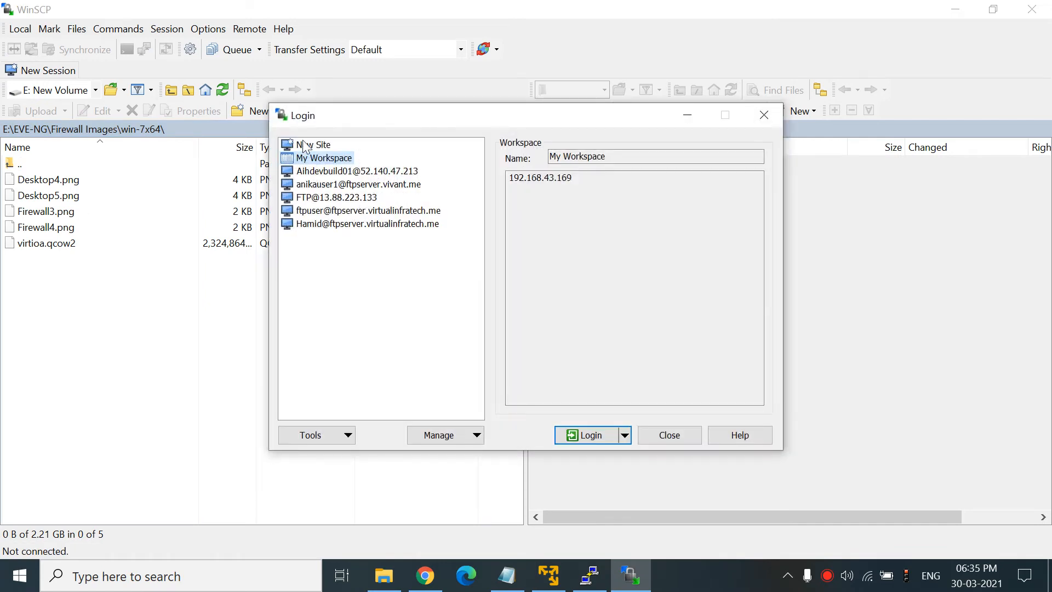
{"action": "left_click", "coordinate": [304, 145]}
{"action": "left_click", "coordinate": [546, 216]}
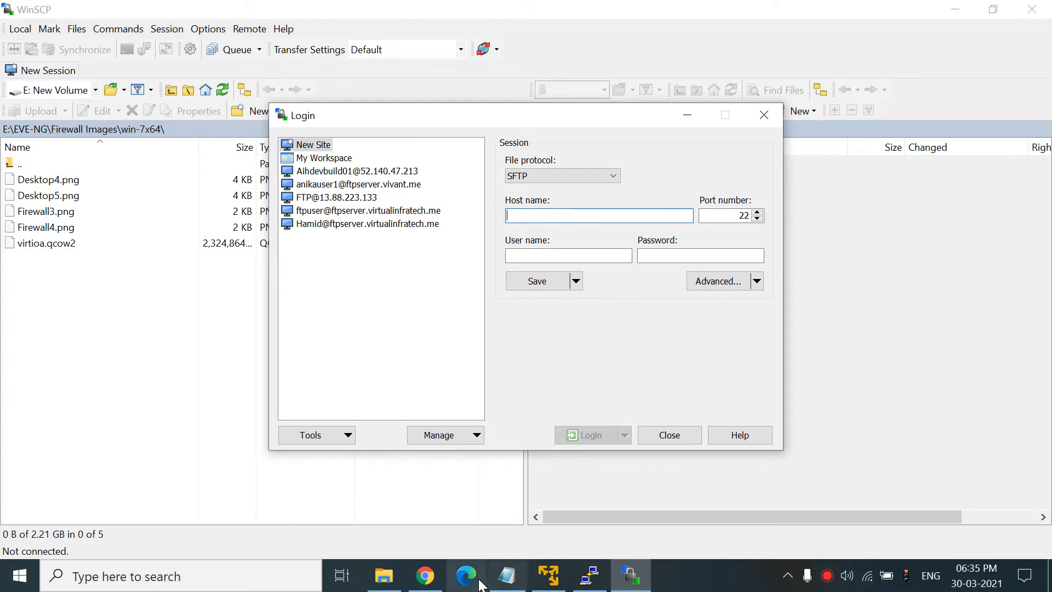
{"action": "left_click", "coordinate": [425, 575]}
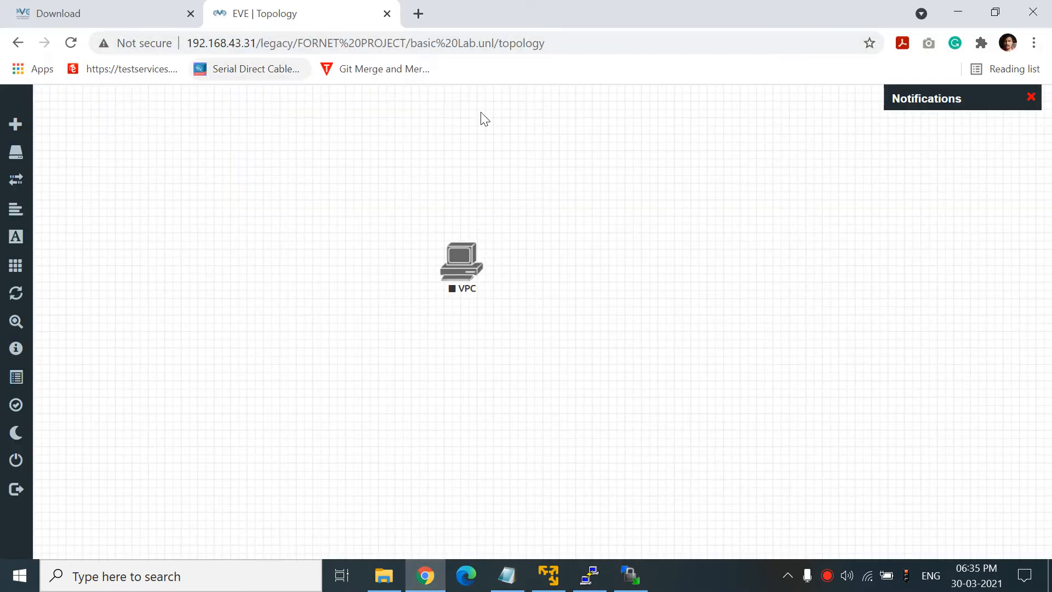
{"action": "left_click", "coordinate": [630, 577]}
{"action": "type", "text": "192.168.43.31"}
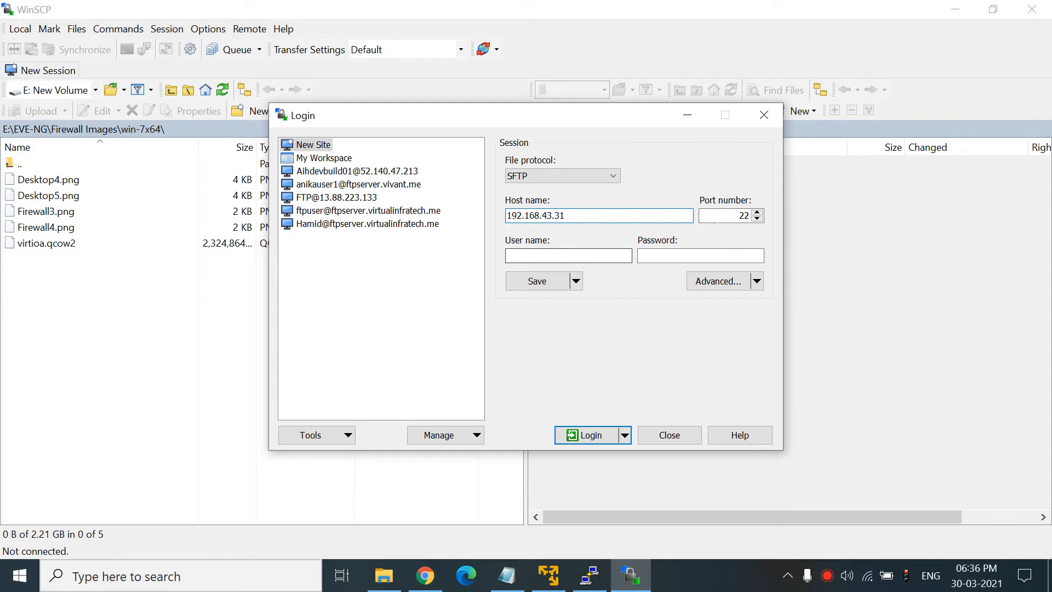
- Log in as root with the password, accept the host key, and go up to /
{"action": "left_click", "coordinate": [530, 258]}
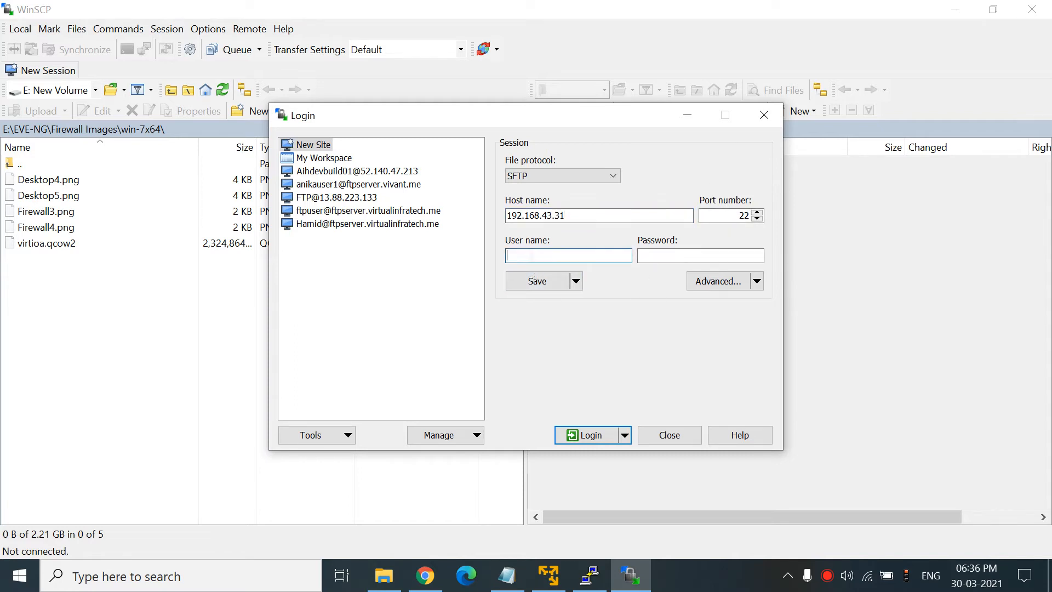
{"action": "key", "text": "Tab"}
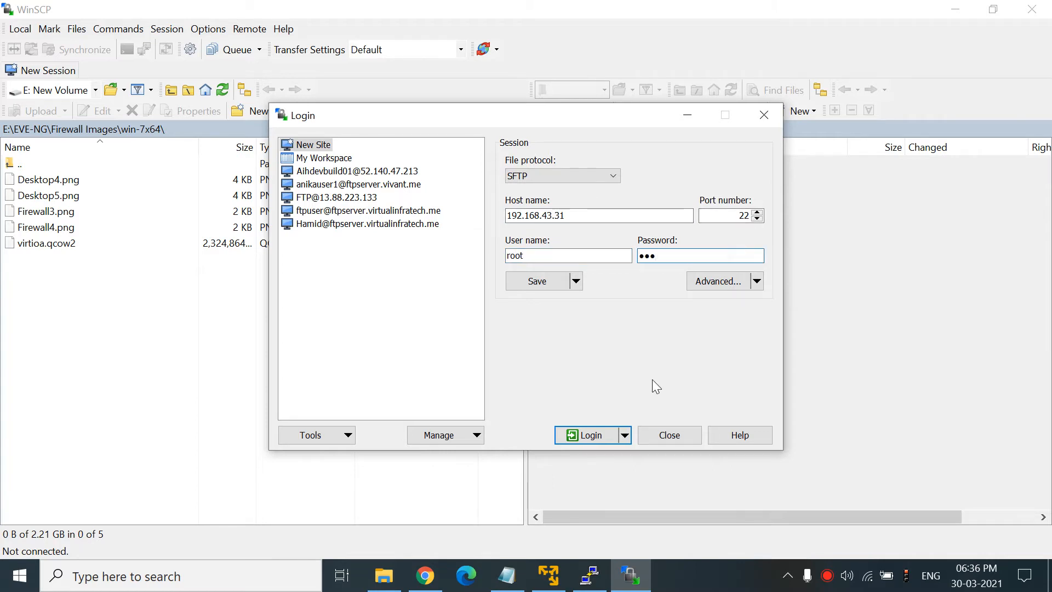
{"action": "left_click", "coordinate": [600, 436]}
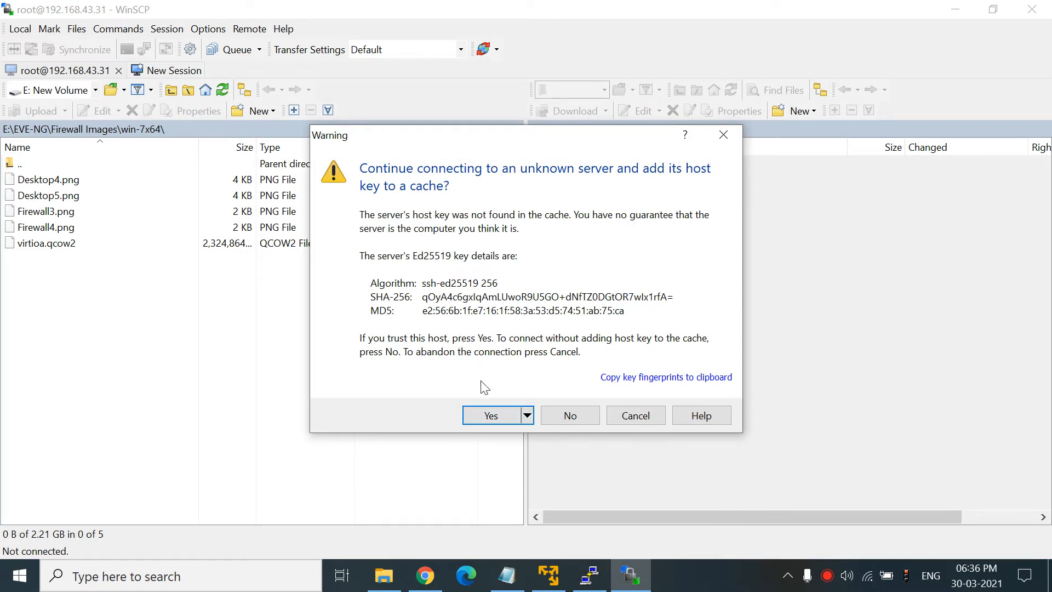
{"action": "left_click", "coordinate": [486, 410]}
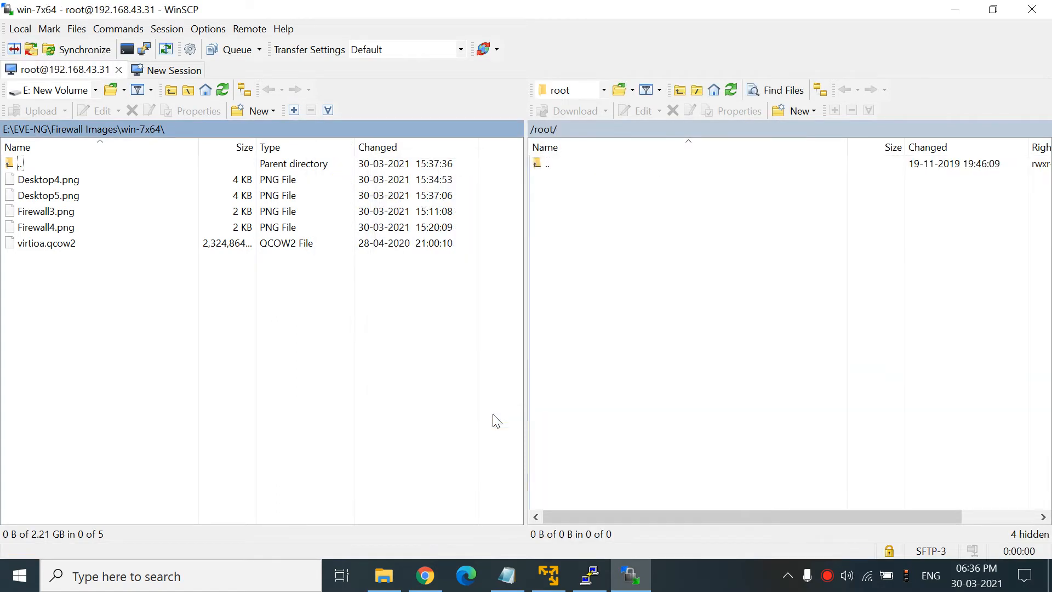
{"action": "double_click", "coordinate": [544, 164]}
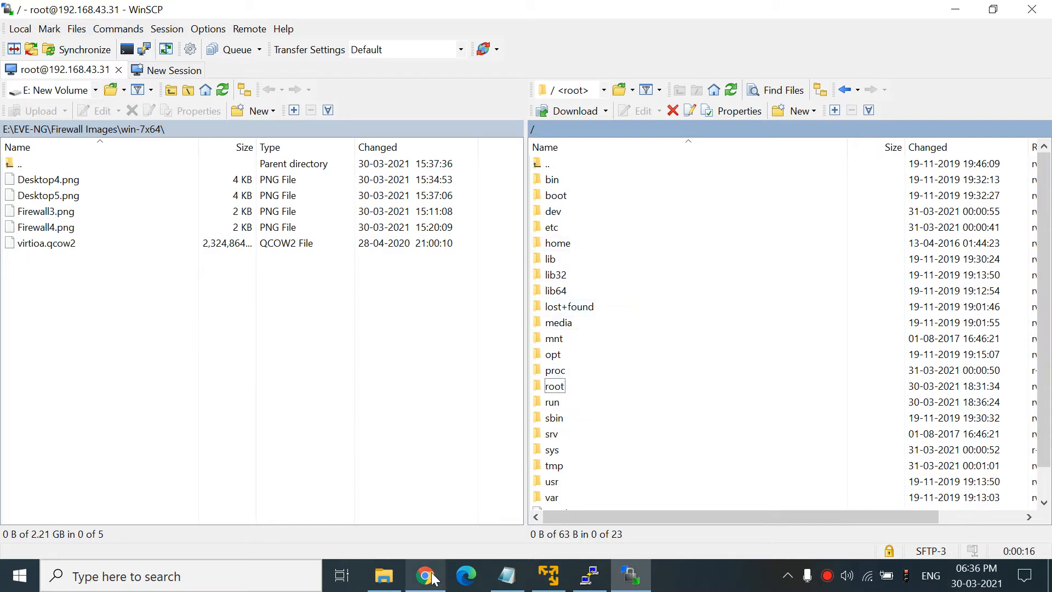
- Open the Qemu image namings page in the eve-ng.net documentation
{"action": "mouse_move", "coordinate": [434, 577]}
{"action": "left_click", "coordinate": [418, 488]}
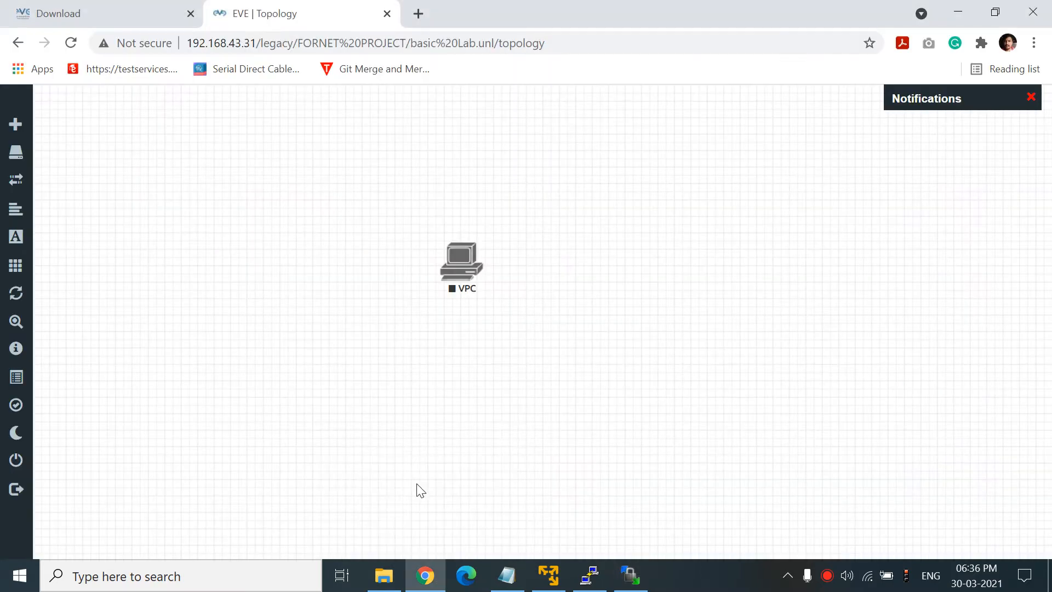
{"action": "left_click", "coordinate": [114, 7]}
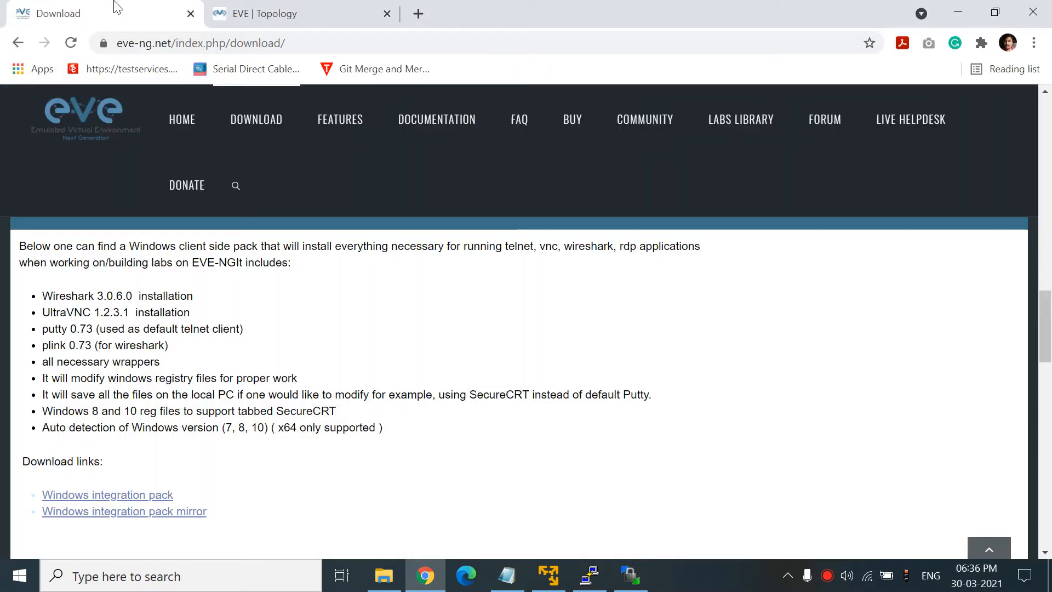
{"action": "left_click", "coordinate": [438, 109]}
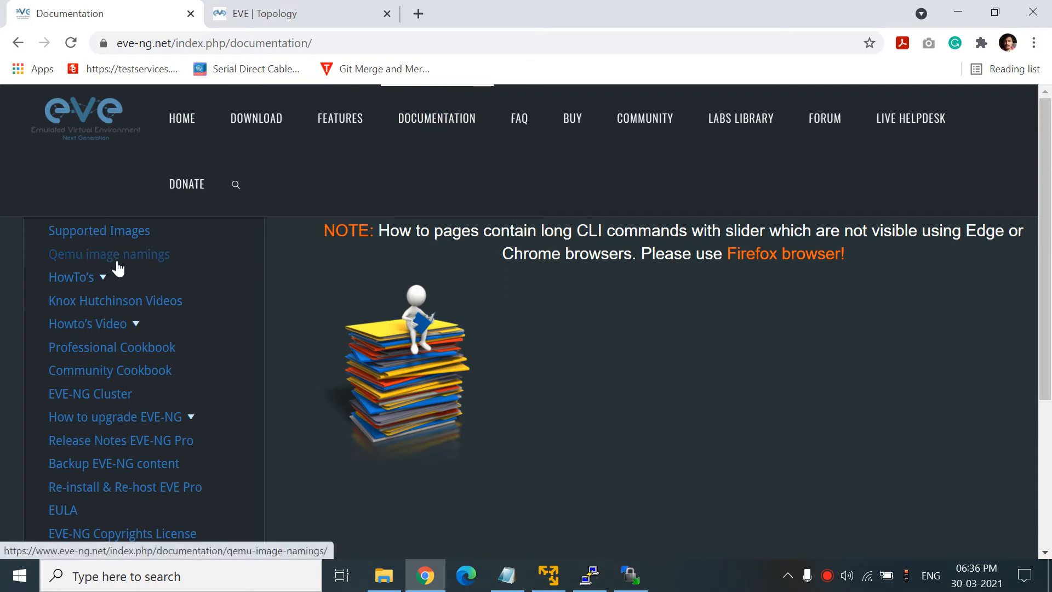
{"action": "left_click", "coordinate": [118, 269]}
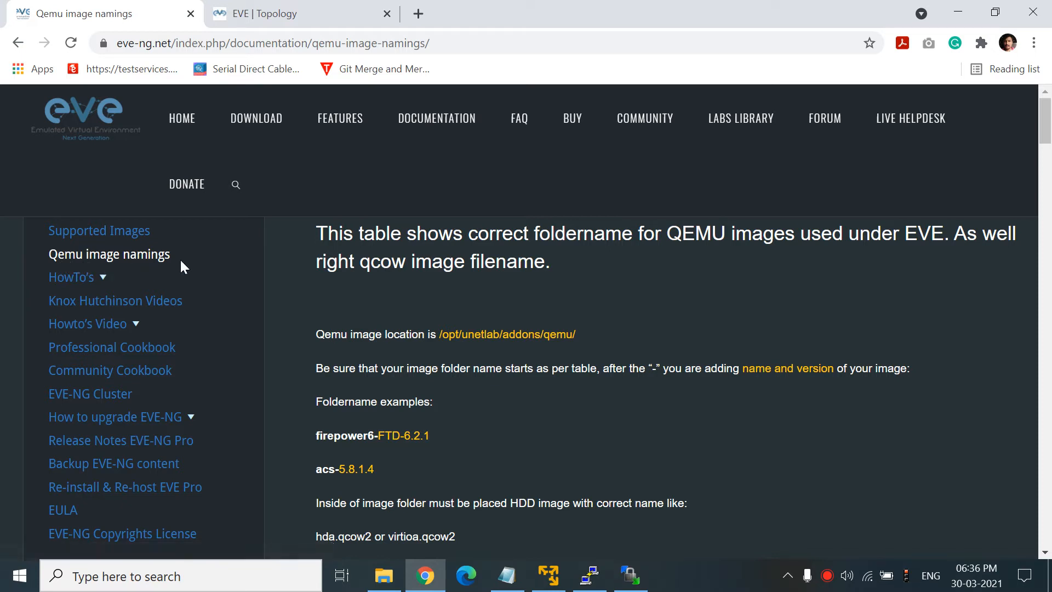
- Review the folder-naming table and select the example path /opt/unetlab/addons/qemu/acs-5.8.1.4/hda.qcow2
{"action": "left_click_drag", "start_coordinate": [1049, 134], "coordinate": [1049, 392]}
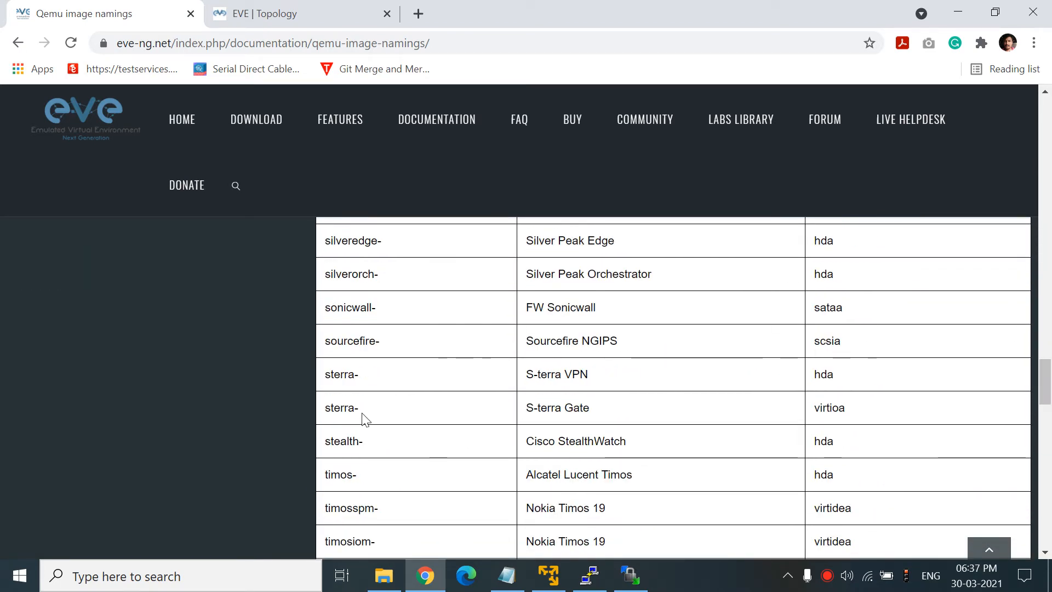
{"action": "left_click", "coordinate": [631, 585]}
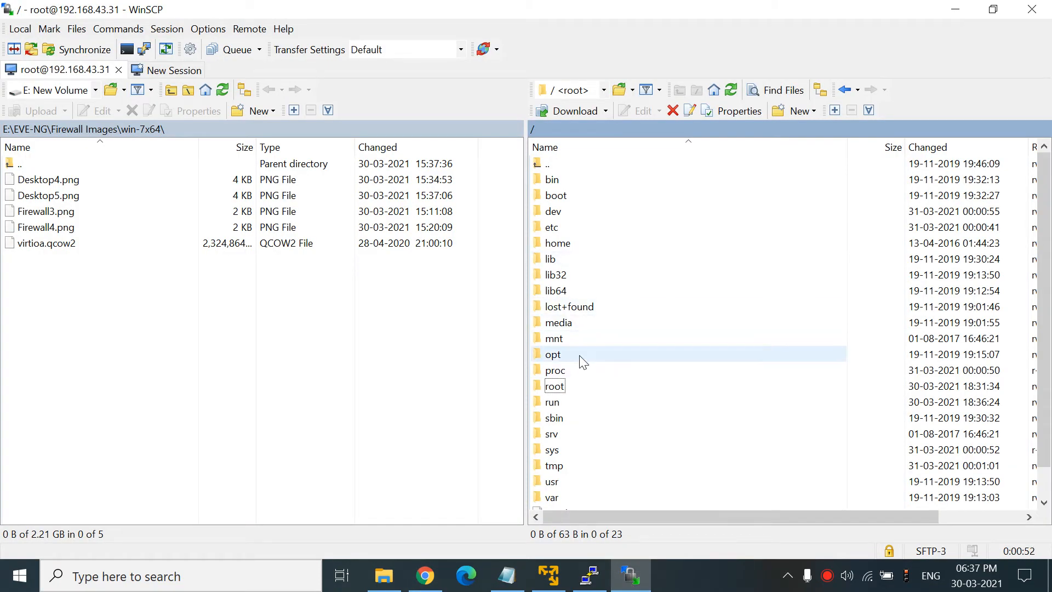
{"action": "left_click", "coordinate": [425, 575]}
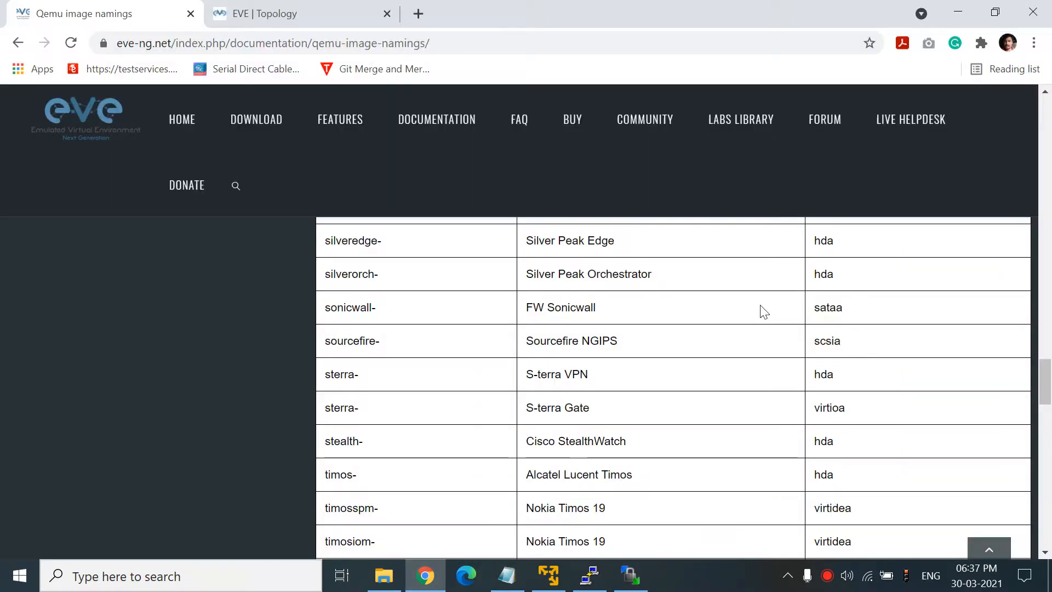
{"action": "left_click_drag", "start_coordinate": [1046, 392], "coordinate": [1049, 134]}
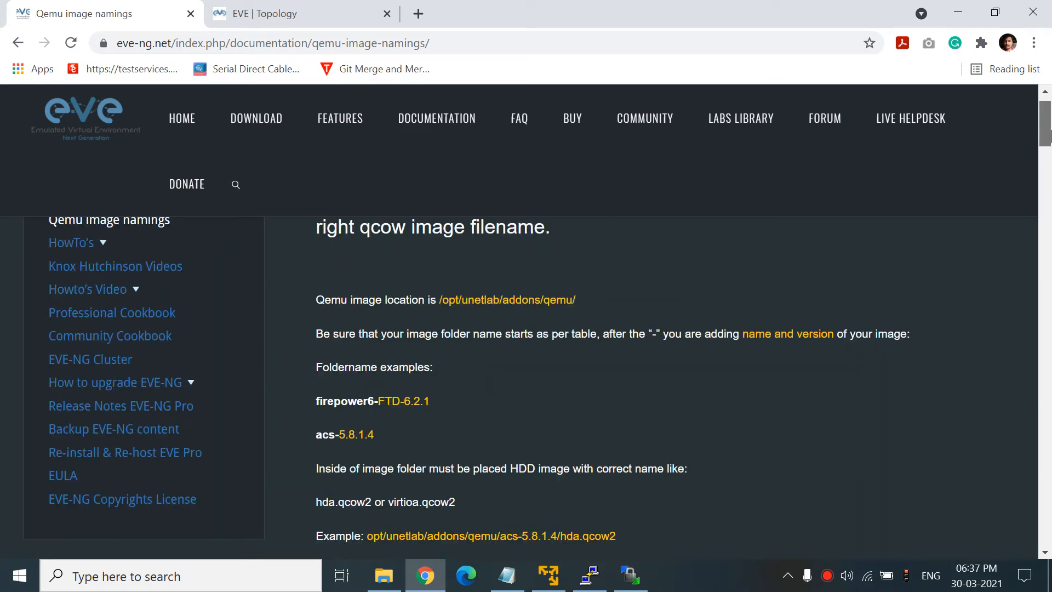
{"action": "scroll", "coordinate": [739, 337], "scroll_direction": "down", "scroll_amount": 3}
{"action": "left_click_drag", "start_coordinate": [616, 371], "coordinate": [365, 358]}
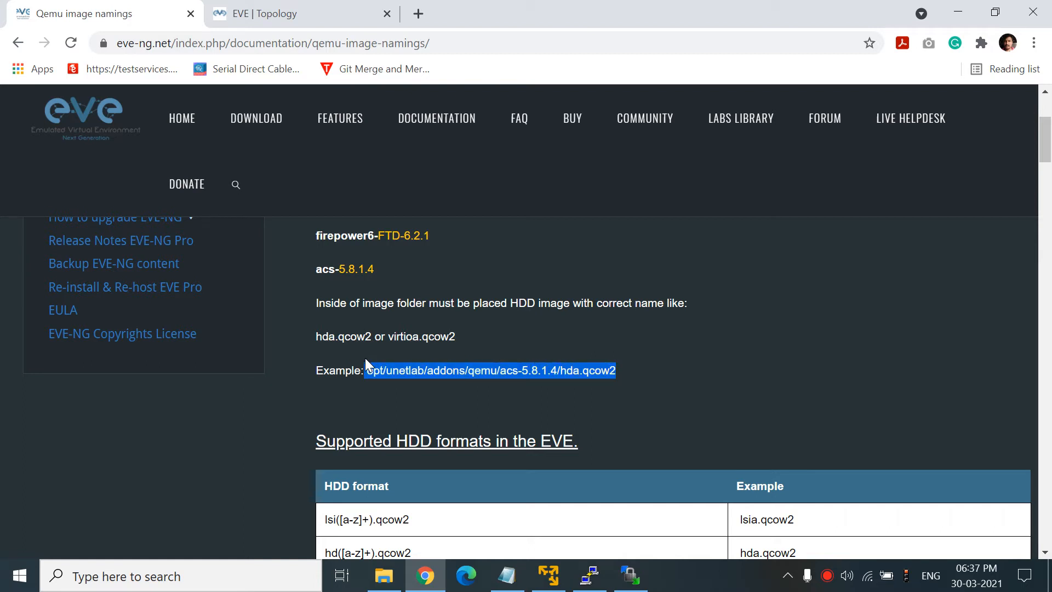
- Navigate WinSCP's remote panel through opt, unetlab and addons into the qemu folder
{"action": "left_click", "coordinate": [628, 587]}
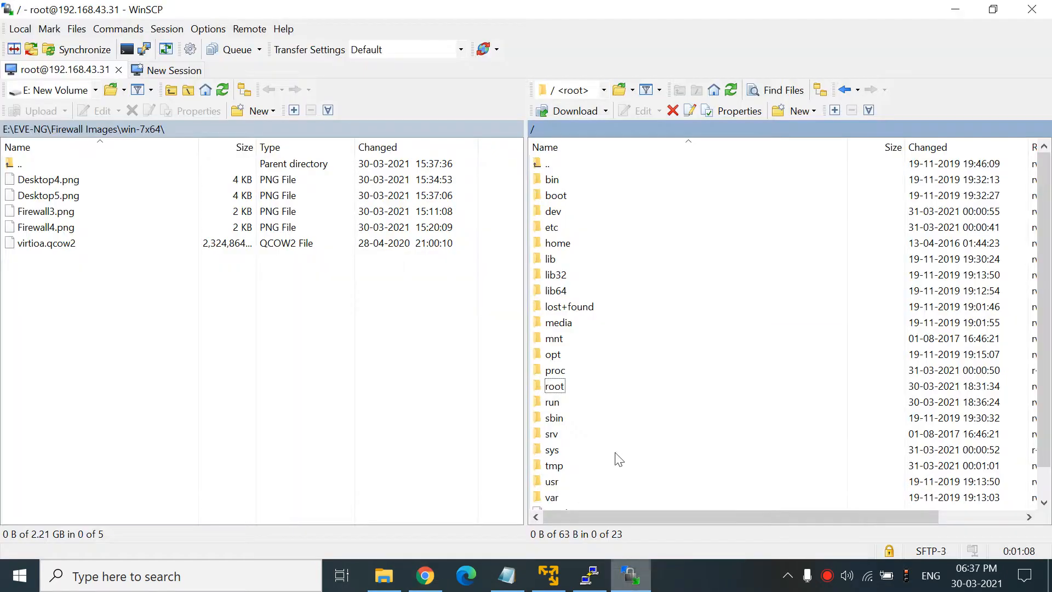
{"action": "double_click", "coordinate": [563, 352]}
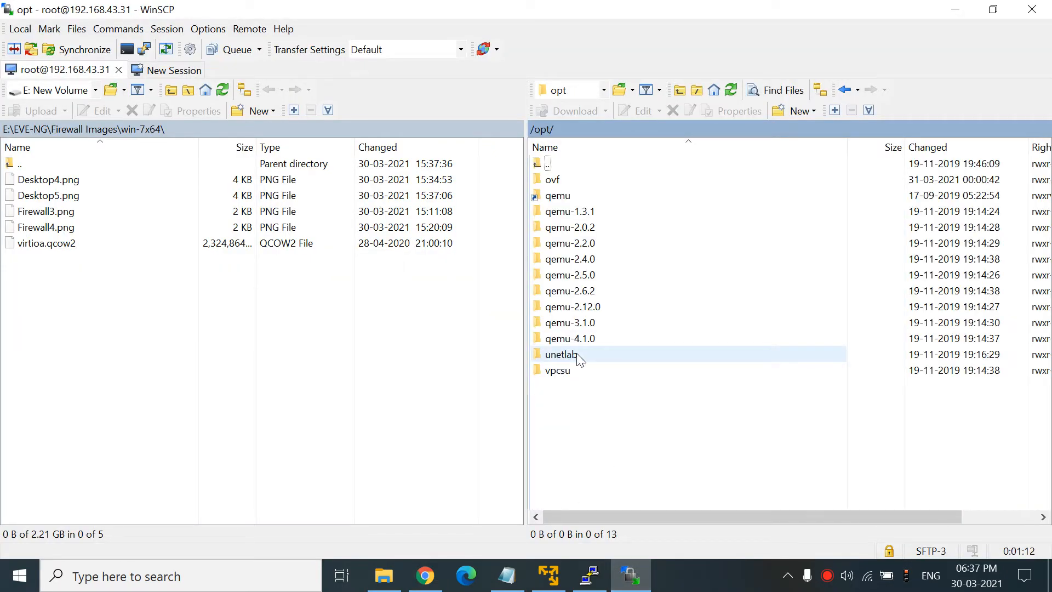
{"action": "double_click", "coordinate": [579, 357]}
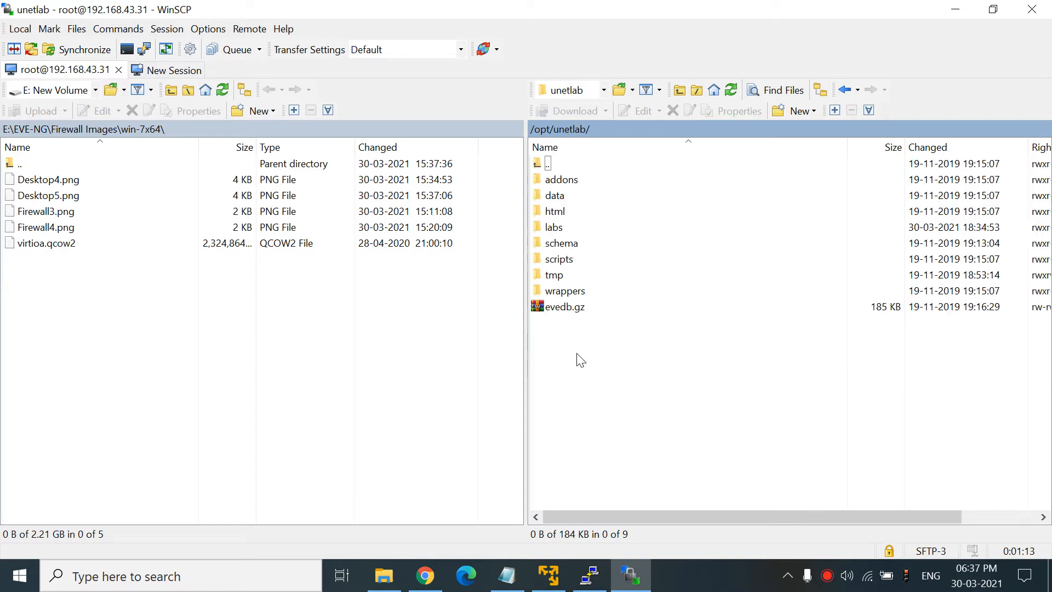
{"action": "double_click", "coordinate": [576, 189]}
{"action": "double_click", "coordinate": [566, 213]}
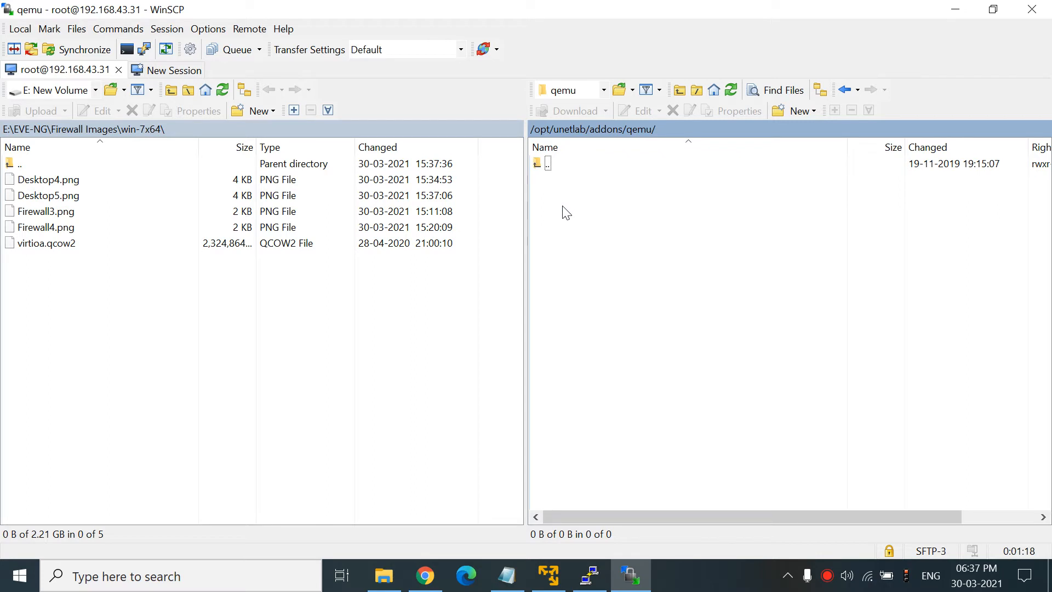
{"action": "left_click", "coordinate": [425, 576]}
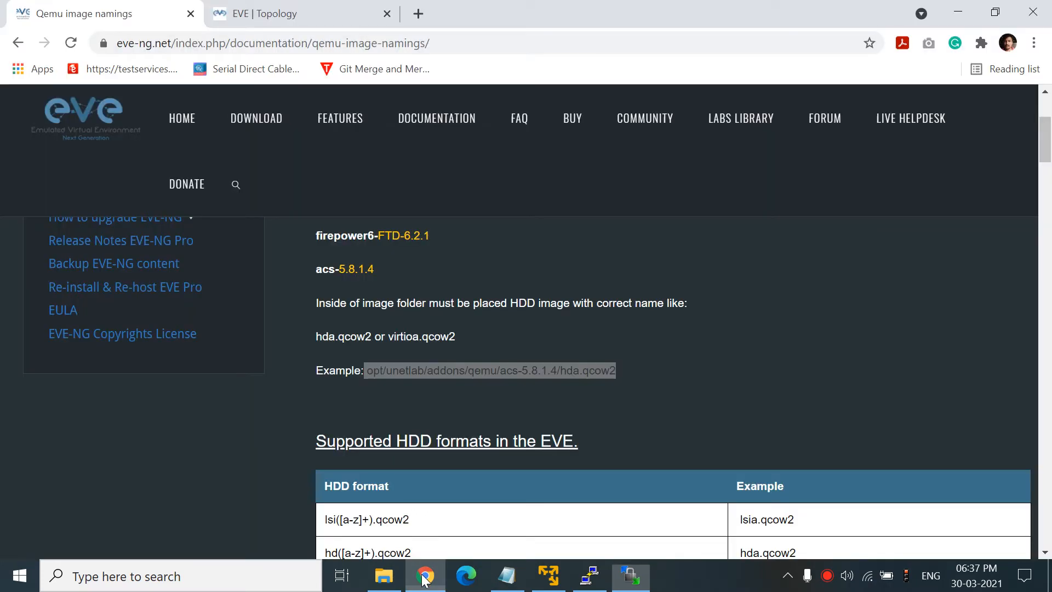
{"action": "left_click", "coordinate": [500, 368]}
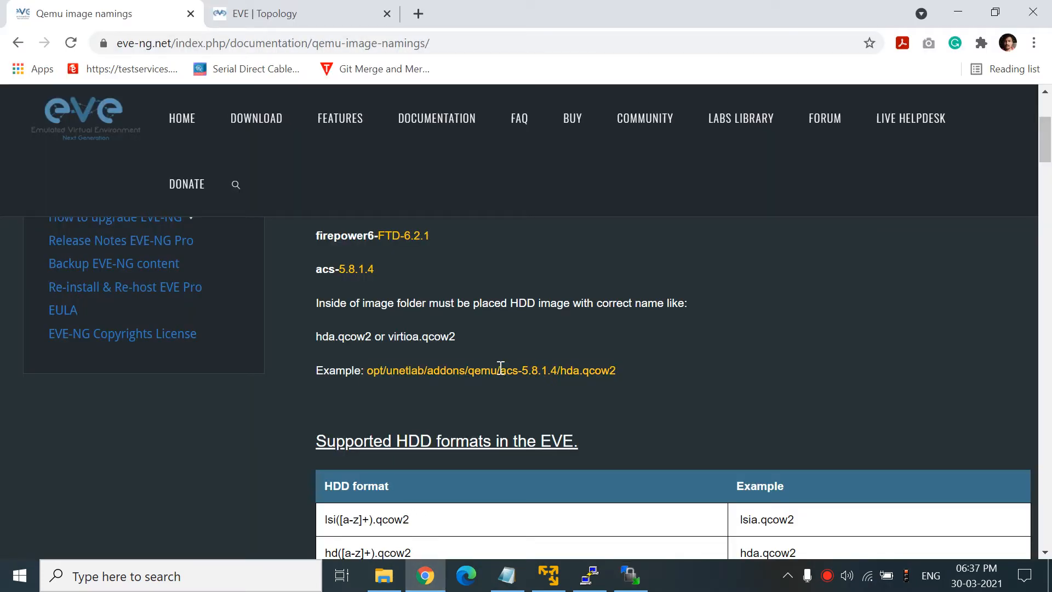
{"action": "left_click_drag", "start_coordinate": [501, 368], "coordinate": [370, 367]}
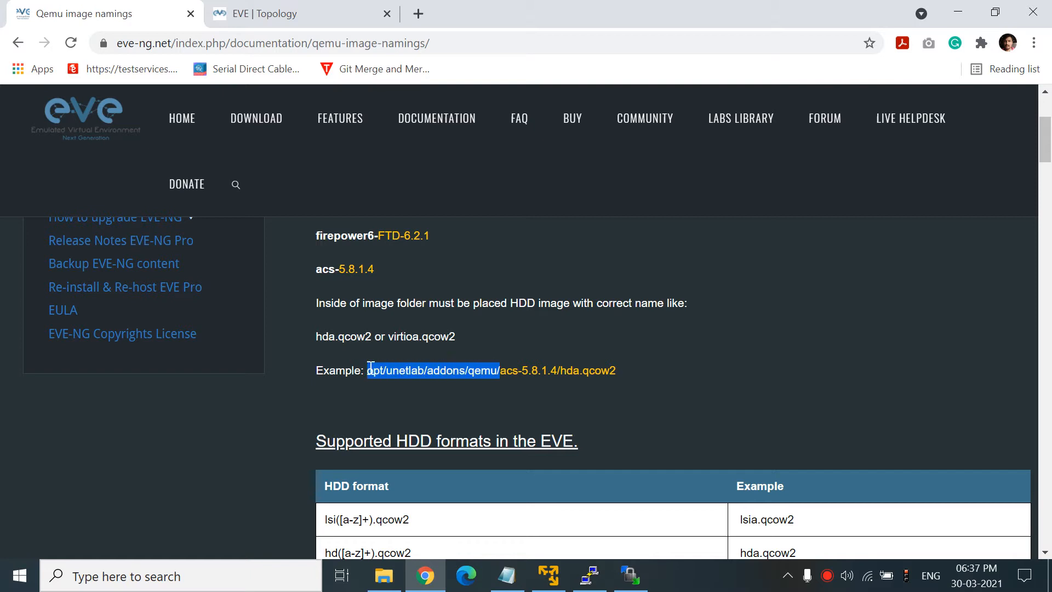
{"action": "left_click_drag", "start_coordinate": [505, 368], "coordinate": [610, 367]}
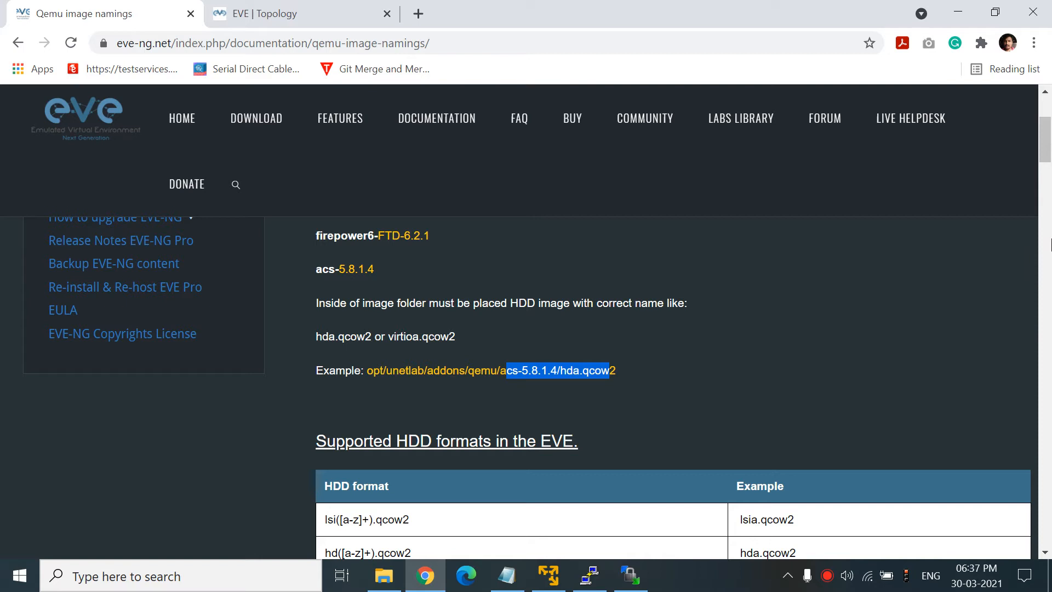
{"action": "mouse_move", "coordinate": [630, 574]}
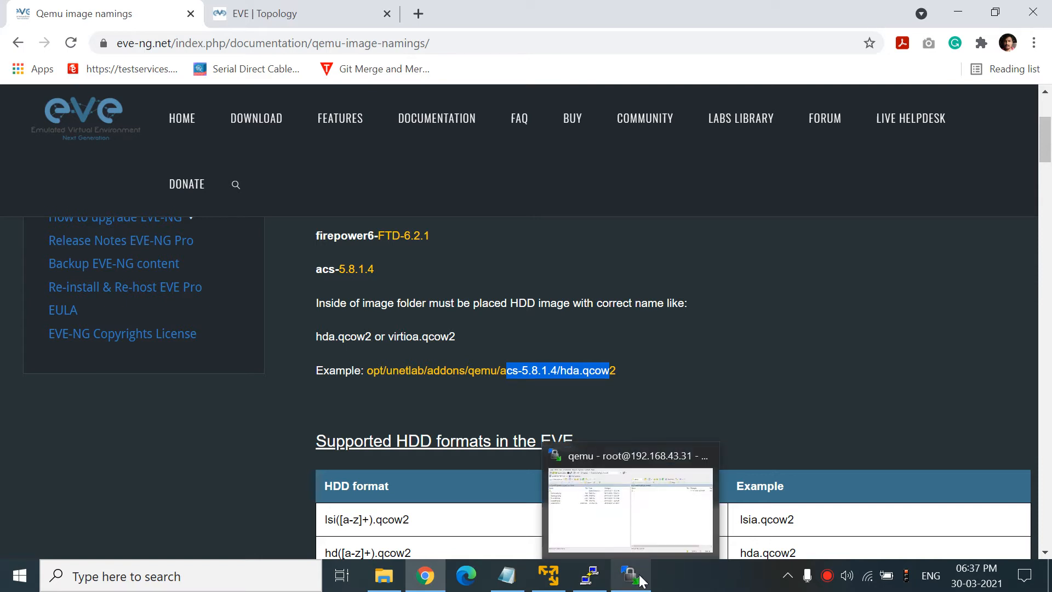
{"action": "left_click", "coordinate": [636, 534]}
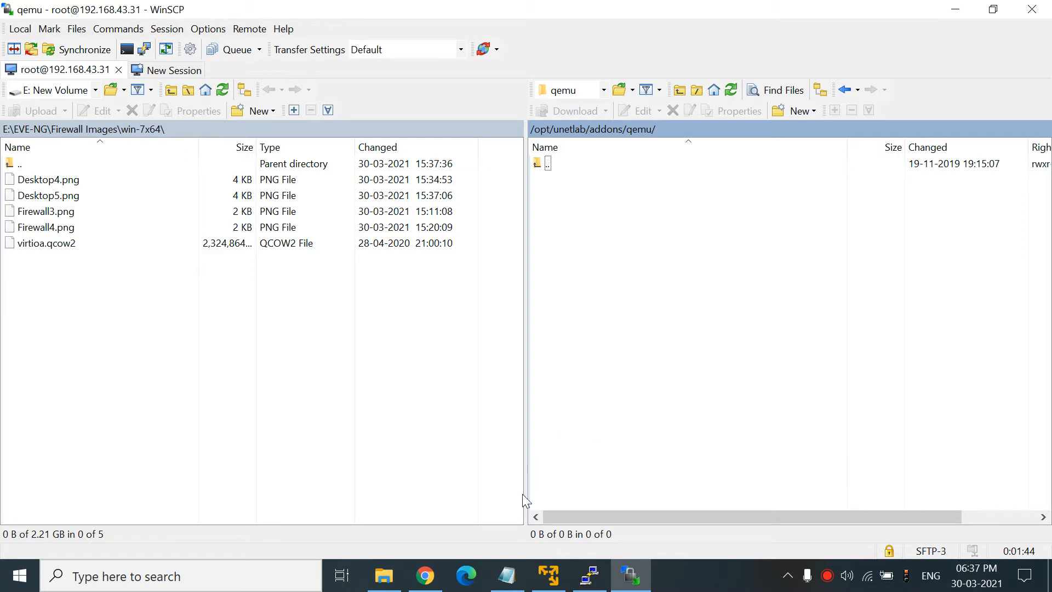
{"action": "left_click", "coordinate": [425, 575]}
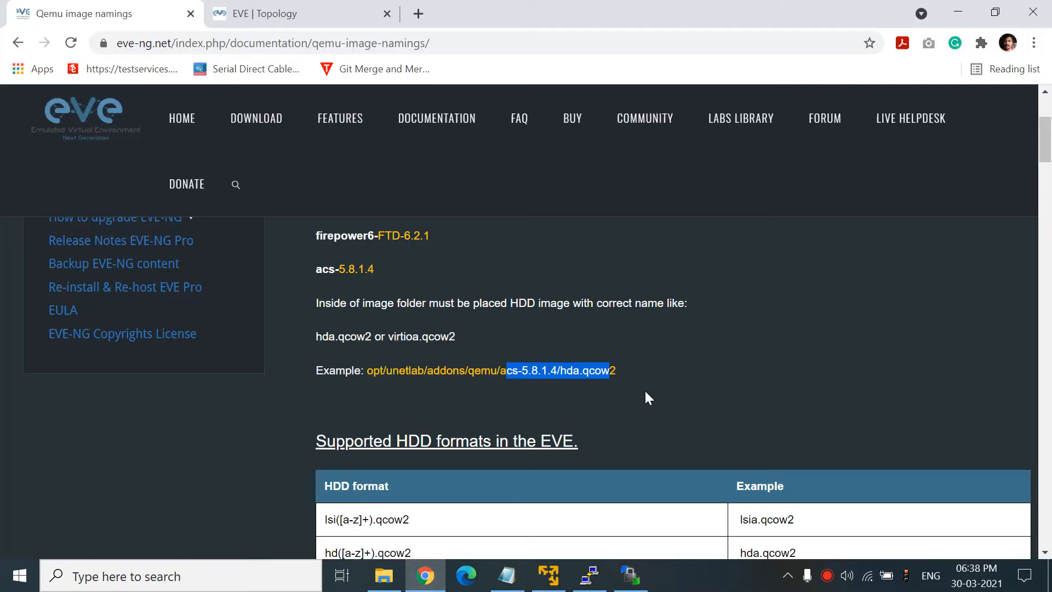
- Search the page for 'fort' and select the fortinet- folder prefix in the naming table
{"action": "key", "text": "ctrl+f"}
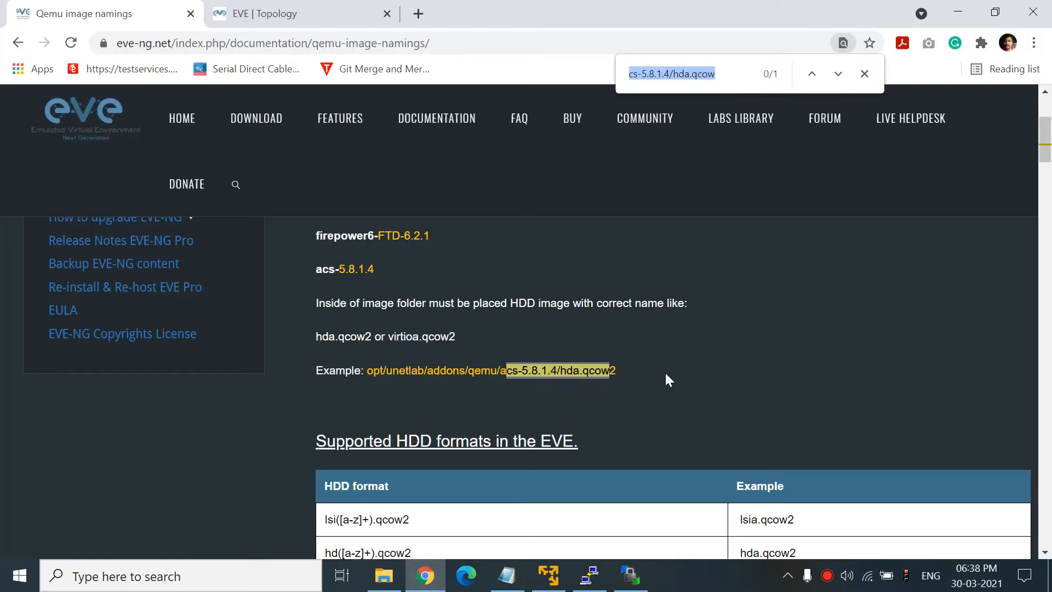
{"action": "type", "text": "fort"}
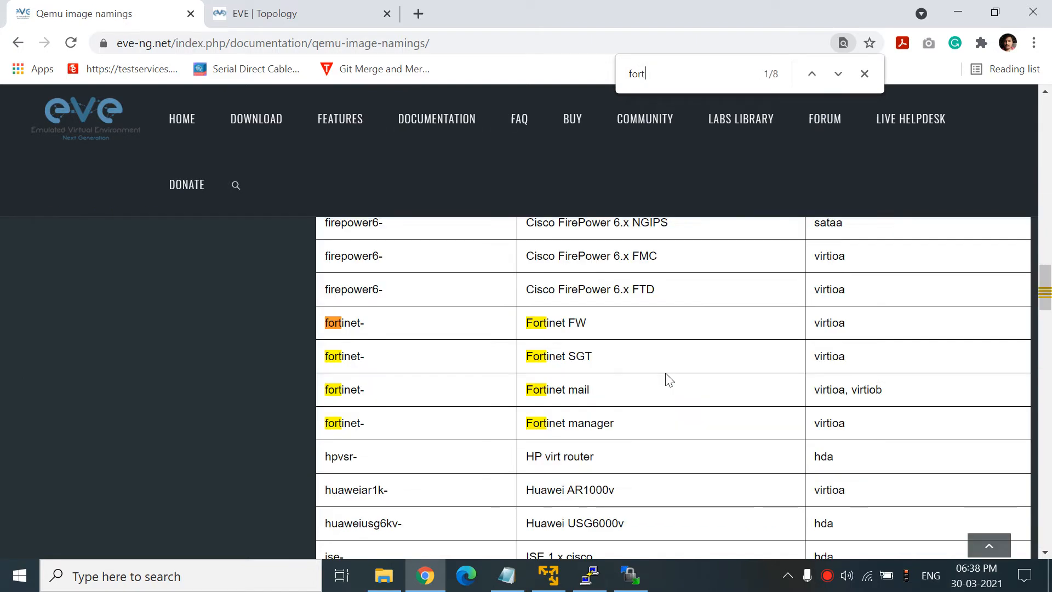
{"action": "left_click_drag", "start_coordinate": [328, 322], "coordinate": [383, 322]}
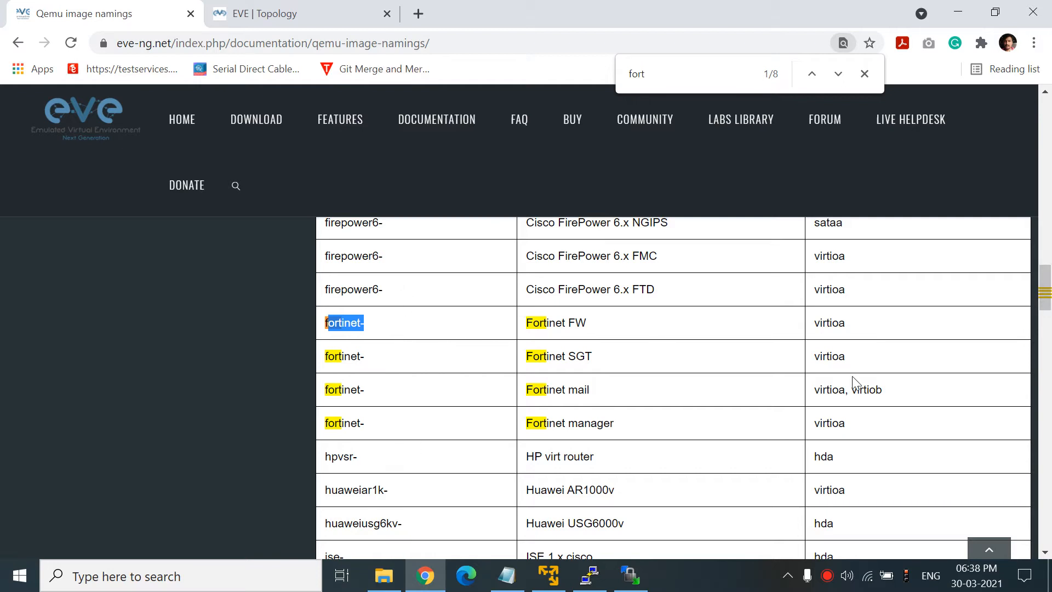
{"action": "left_click_drag", "start_coordinate": [1045, 305], "coordinate": [1046, 199]}
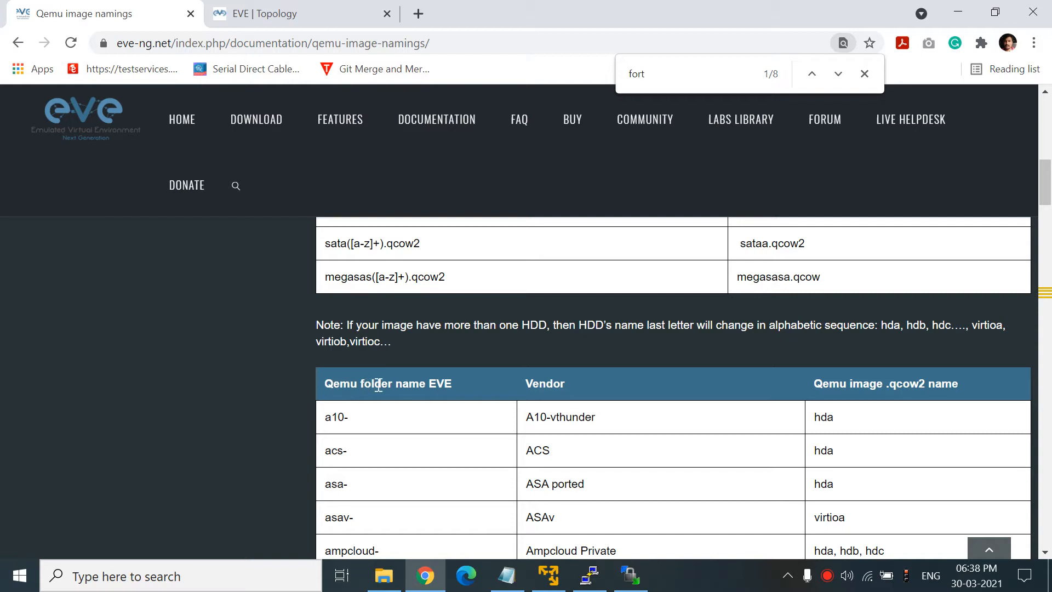
{"action": "left_click_drag", "start_coordinate": [1045, 180], "coordinate": [1046, 296]}
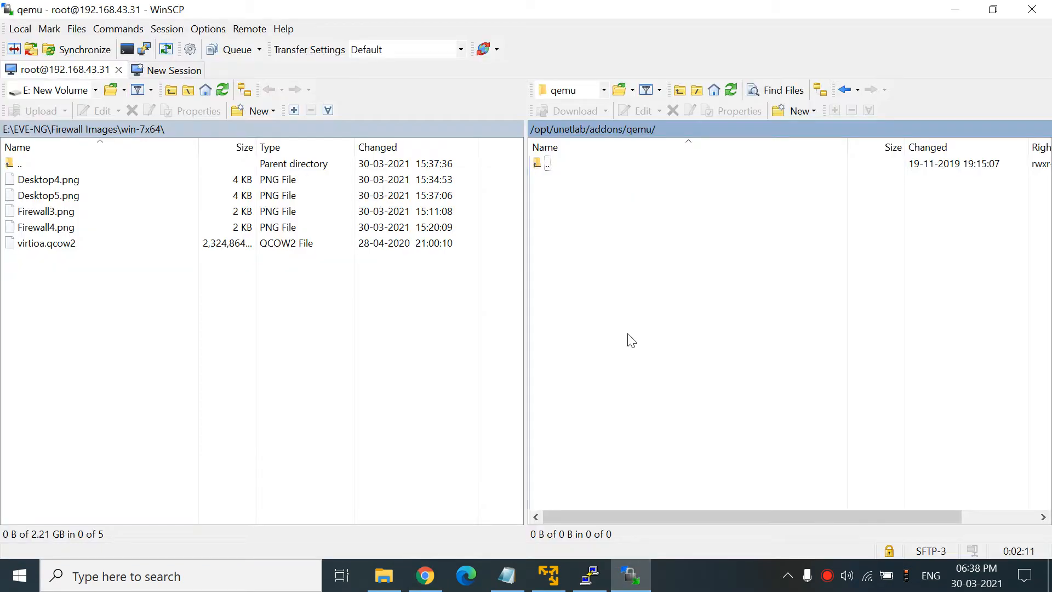
- Make a new remote directory fortinet-6.4.2 under /opt/unetlab/addons/qemu and open it
{"action": "left_click", "coordinate": [630, 575]}
{"action": "right_click", "coordinate": [567, 251]}
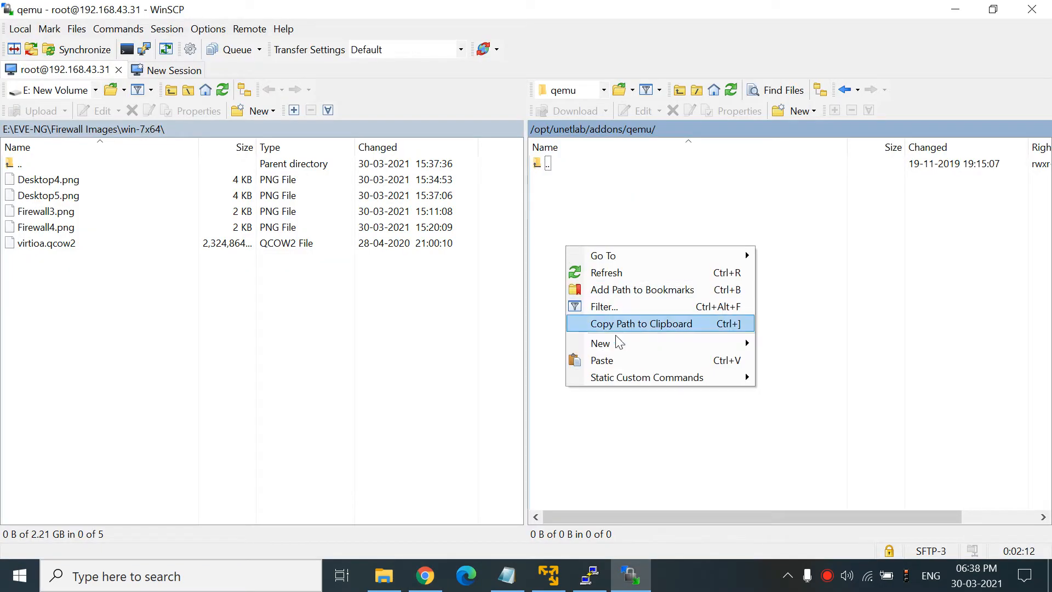
{"action": "mouse_move", "coordinate": [616, 343]}
{"action": "left_click", "coordinate": [795, 362]}
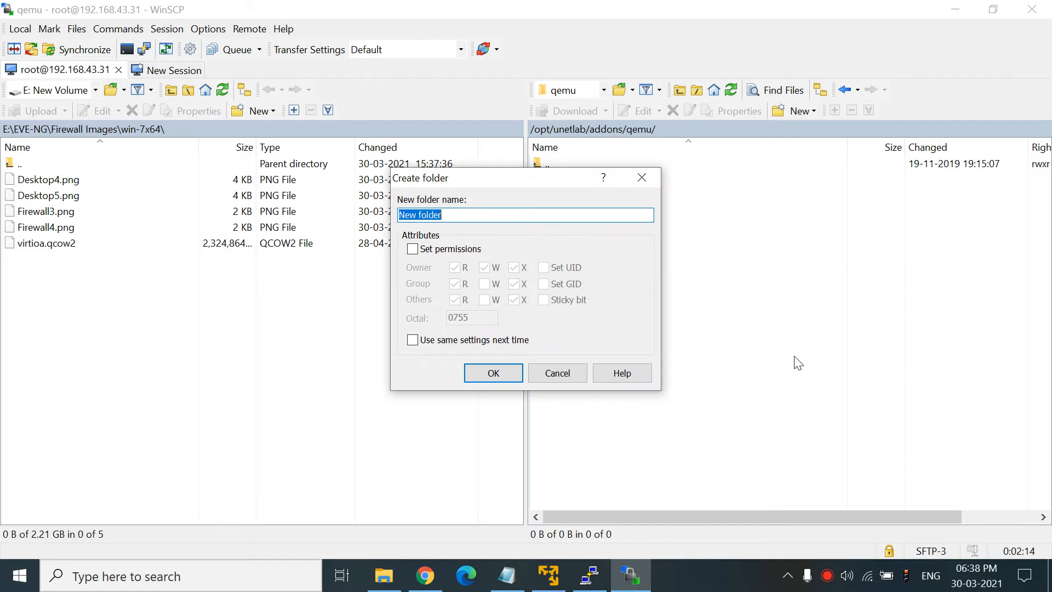
{"action": "type", "text": "for"}
{"action": "type", "text": "tinet-"}
{"action": "left_click", "coordinate": [425, 575]}
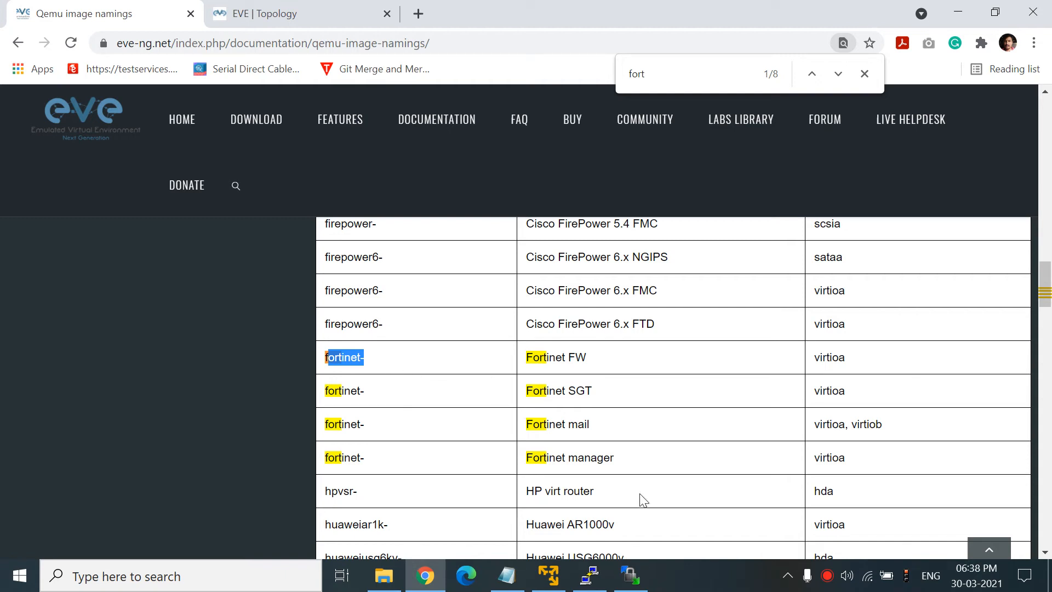
{"action": "left_click", "coordinate": [629, 576]}
{"action": "type", "text": "6.4.2"}
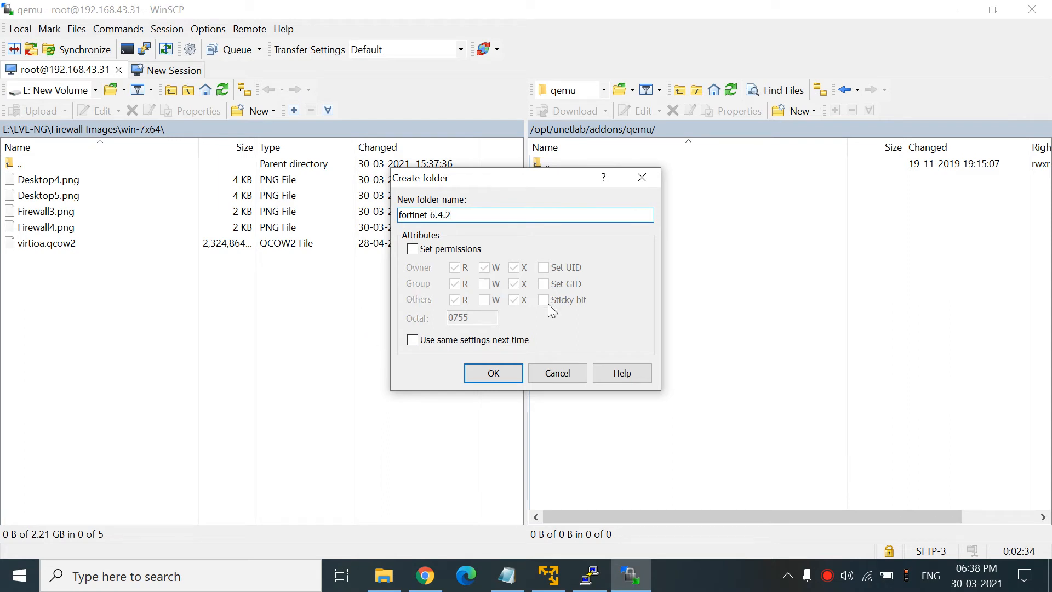
{"action": "left_click", "coordinate": [493, 373]}
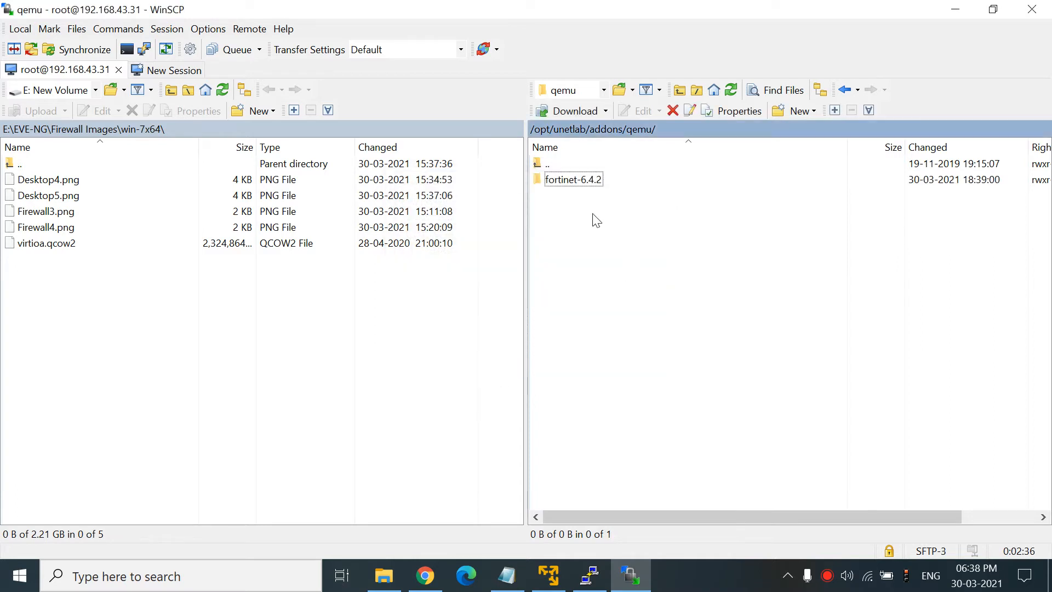
{"action": "double_click", "coordinate": [584, 184]}
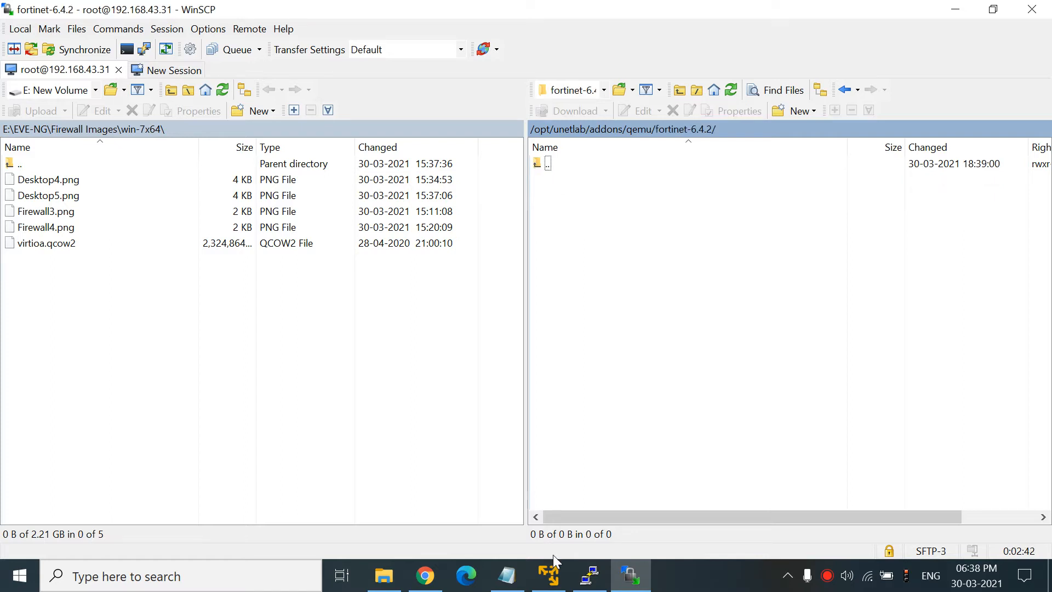
- Locate the Fortinet FW row and highlight its fortinet- folder prefix and virtioa image name
{"action": "left_click", "coordinate": [425, 575]}
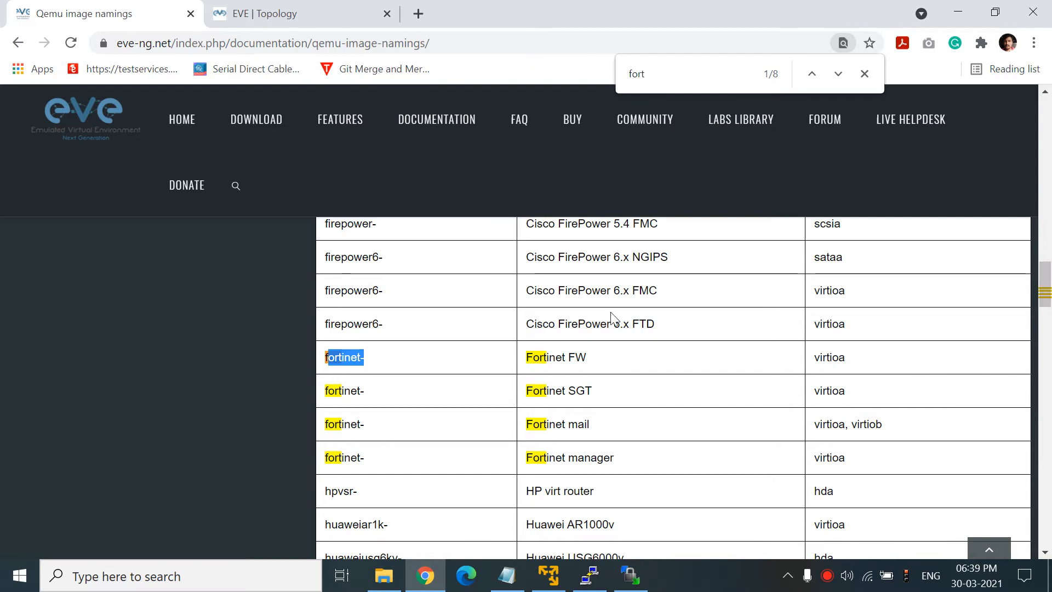
{"action": "left_click_drag", "start_coordinate": [1049, 266], "coordinate": [1041, 157]}
{"action": "scroll", "coordinate": [1041, 159], "scroll_direction": "down", "scroll_amount": 3}
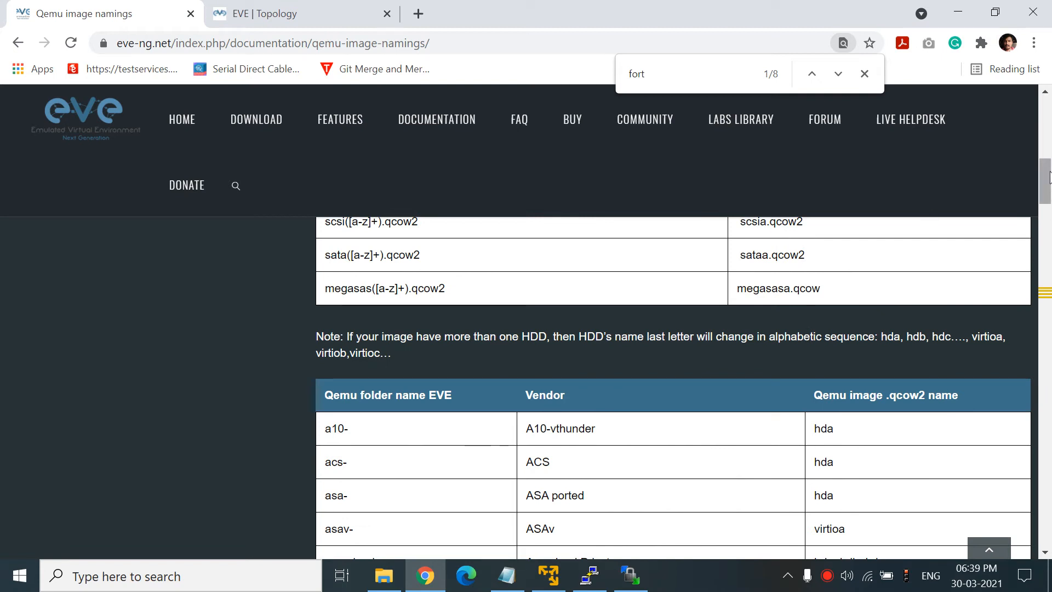
{"action": "left_click", "coordinate": [1050, 216]}
{"action": "left_click", "coordinate": [1050, 241]}
{"action": "left_click_drag", "start_coordinate": [1050, 241], "coordinate": [1050, 280]}
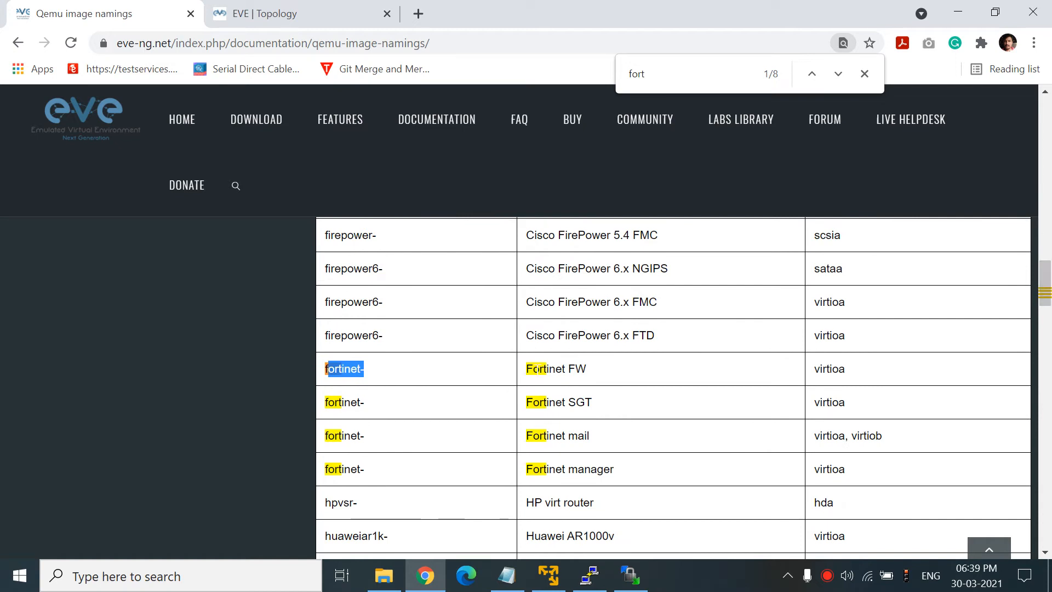
{"action": "left_click_drag", "start_coordinate": [526, 368], "coordinate": [585, 368]}
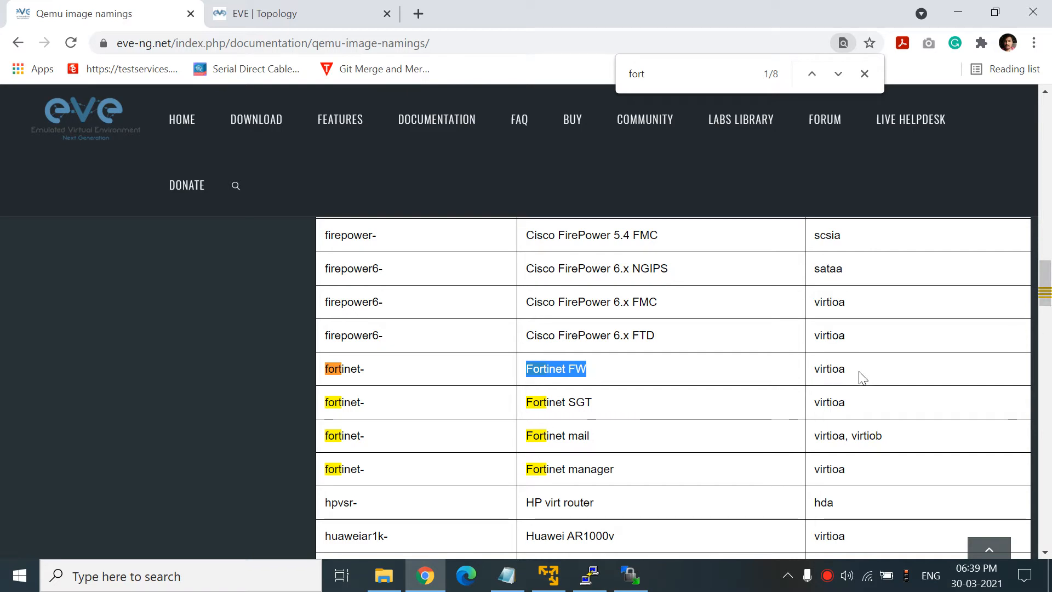
{"action": "left_click_drag", "start_coordinate": [820, 370], "coordinate": [852, 371]}
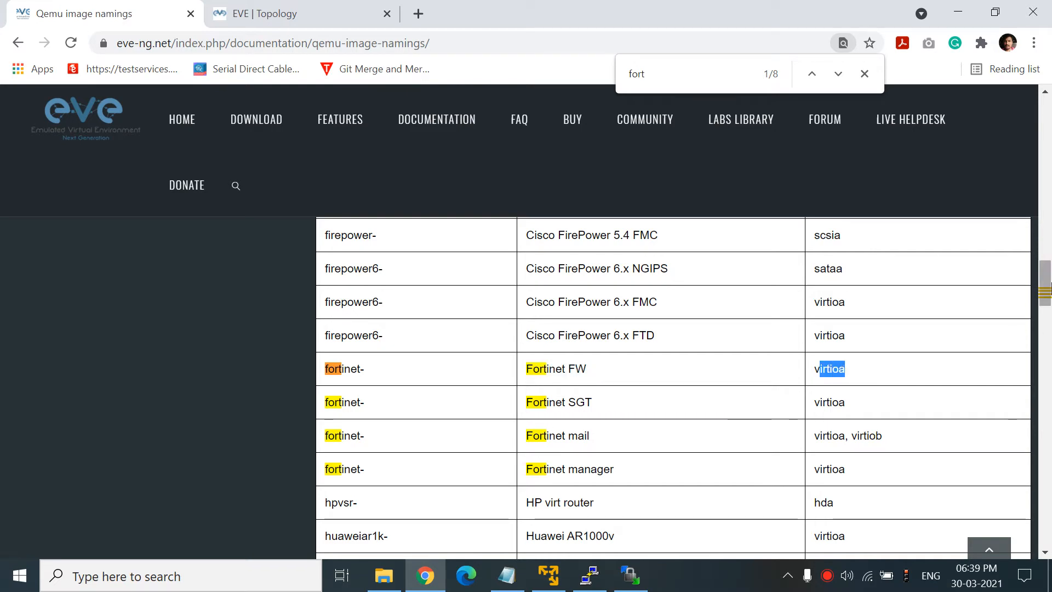
- Scroll further through the naming table, then bring up the local Software folder
{"action": "left_click_drag", "start_coordinate": [1048, 284], "coordinate": [1048, 179]}
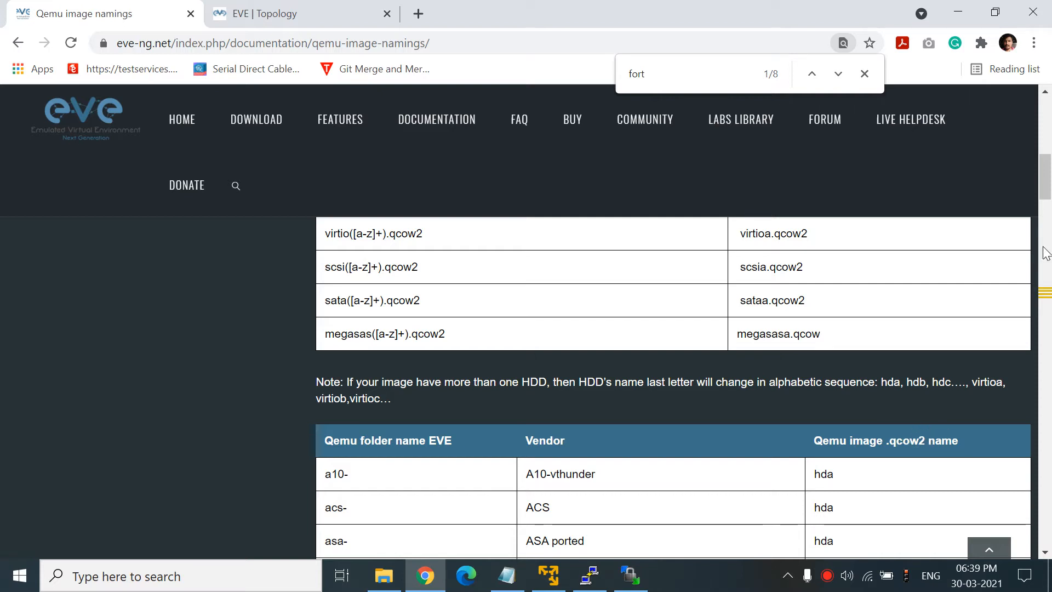
{"action": "scroll", "coordinate": [862, 334], "scroll_direction": "down", "scroll_amount": 10}
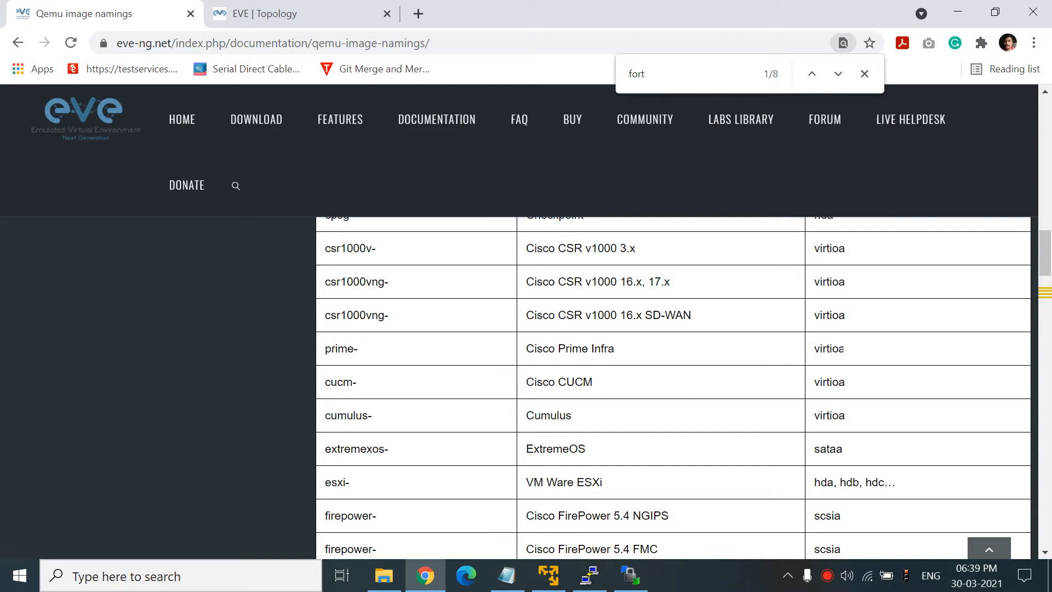
{"action": "left_click_drag", "start_coordinate": [1045, 271], "coordinate": [1047, 295]}
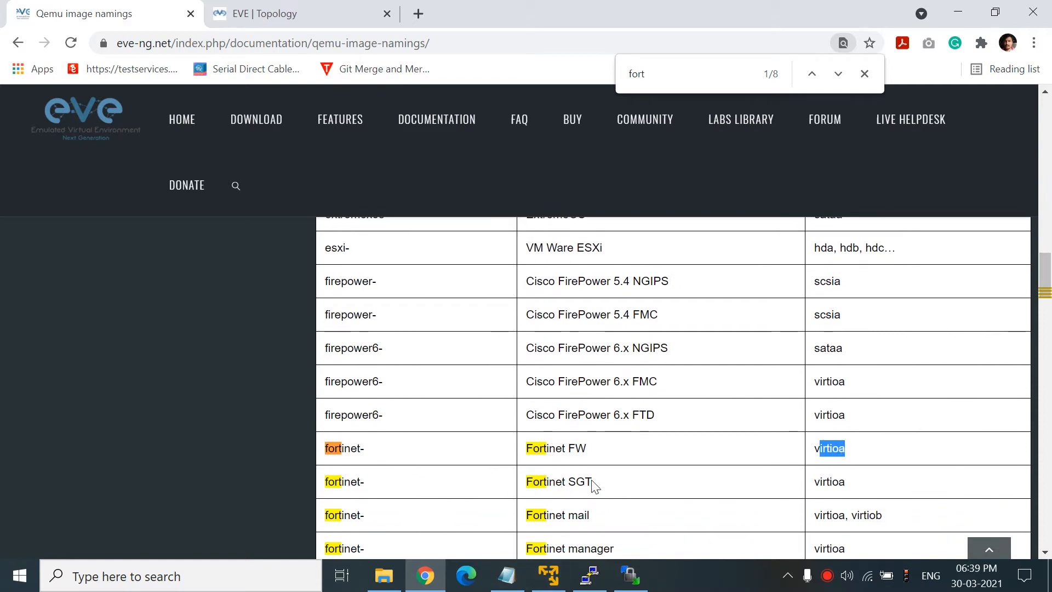
{"action": "left_click", "coordinate": [402, 588]}
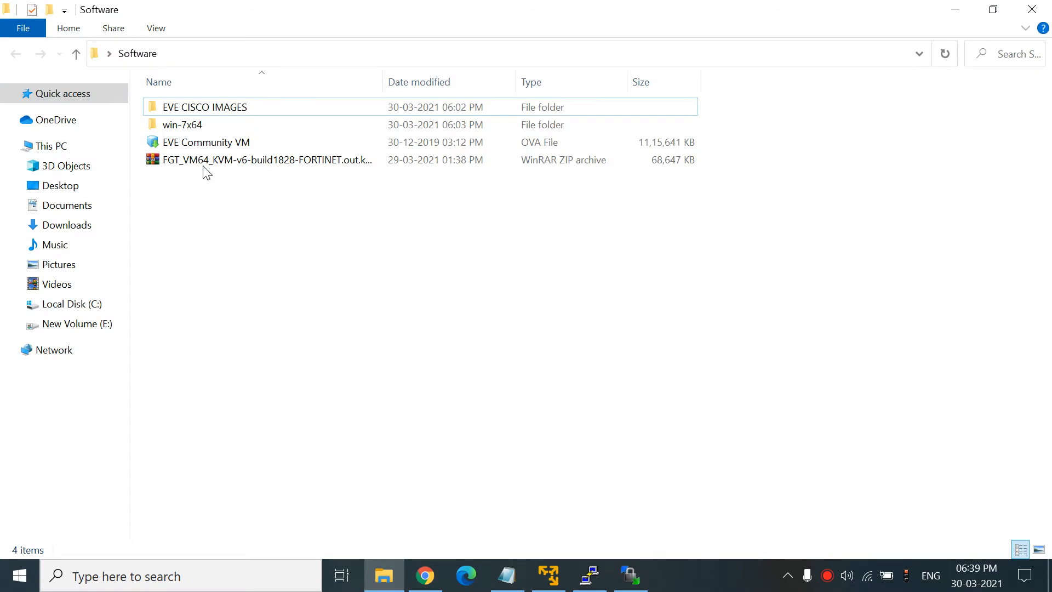
- Select the FGT_VM64 zip archive, then reopen the Software folder from the desktop
{"action": "left_click", "coordinate": [199, 160]}
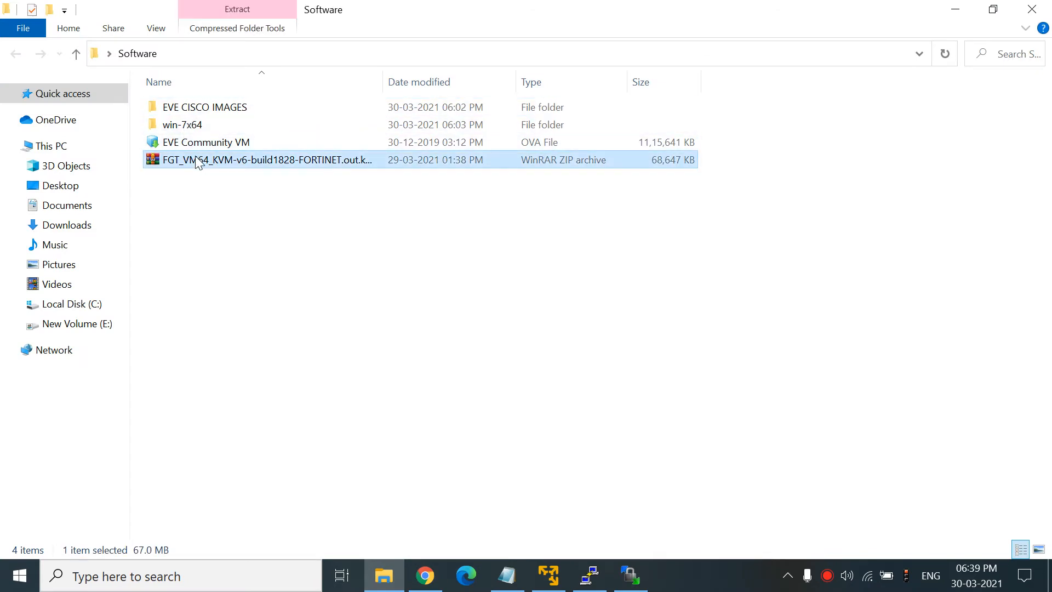
{"action": "left_click", "coordinate": [954, 10]}
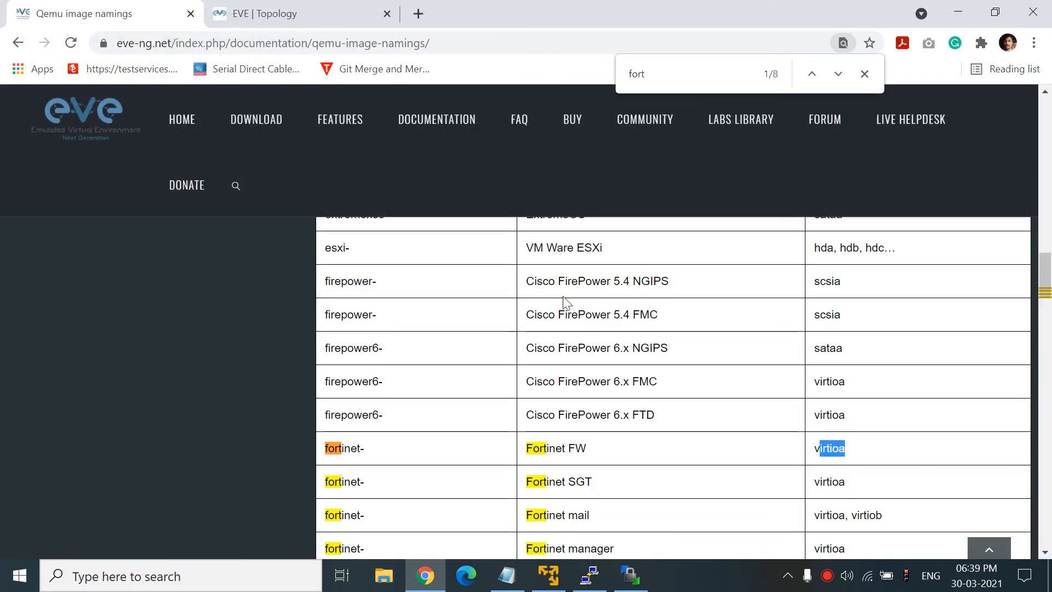
{"action": "key", "text": "super+d"}
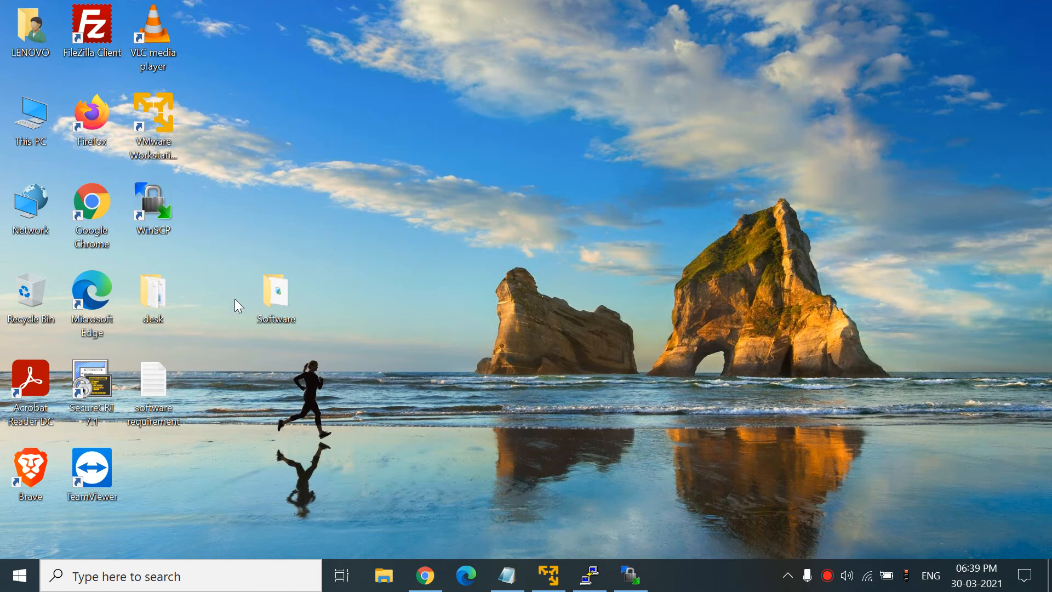
{"action": "double_click", "coordinate": [291, 301]}
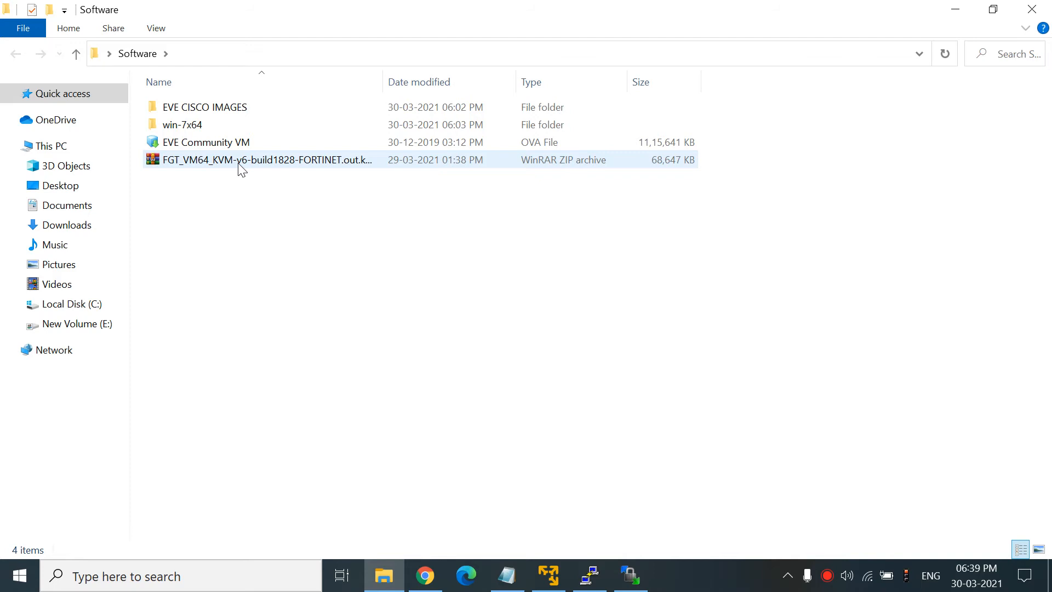
- Extract the FGT_VM64_KVM zip into its own folder and select fortios.qcow2 inside
{"action": "right_click", "coordinate": [229, 168]}
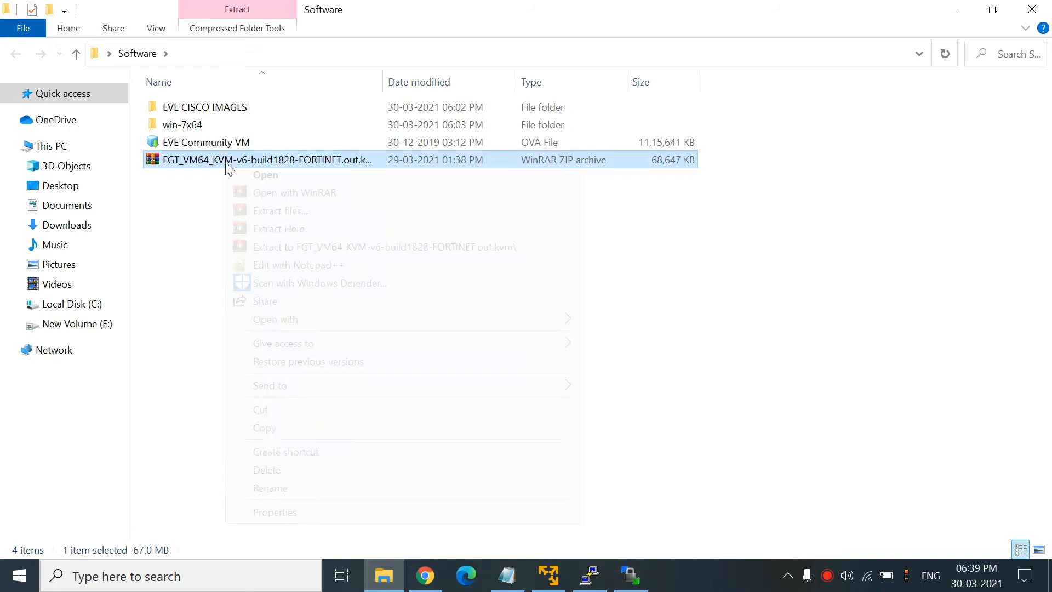
{"action": "left_click", "coordinate": [318, 247]}
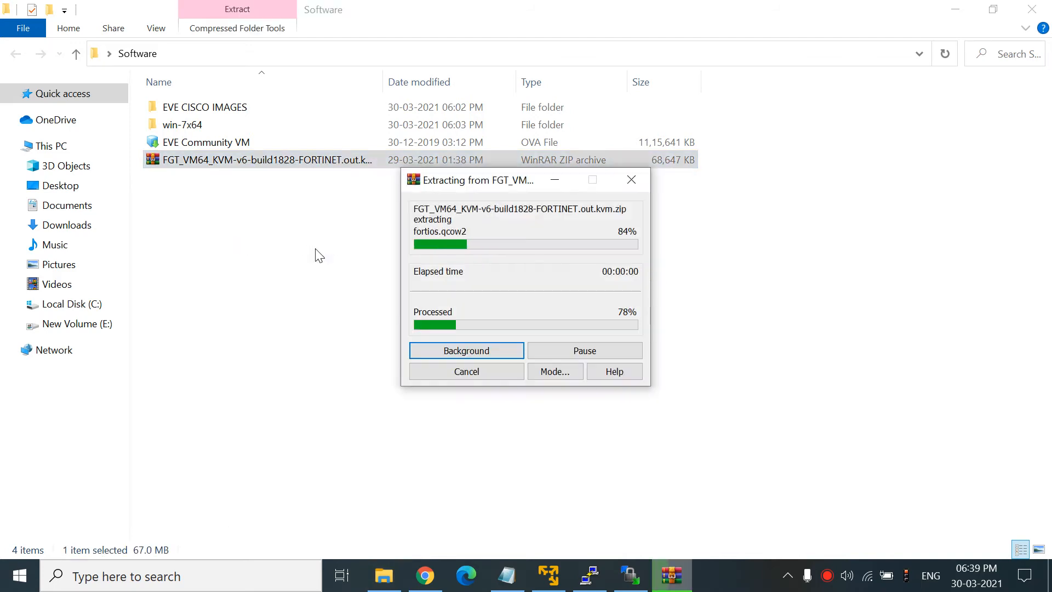
{"action": "left_click", "coordinate": [209, 181]}
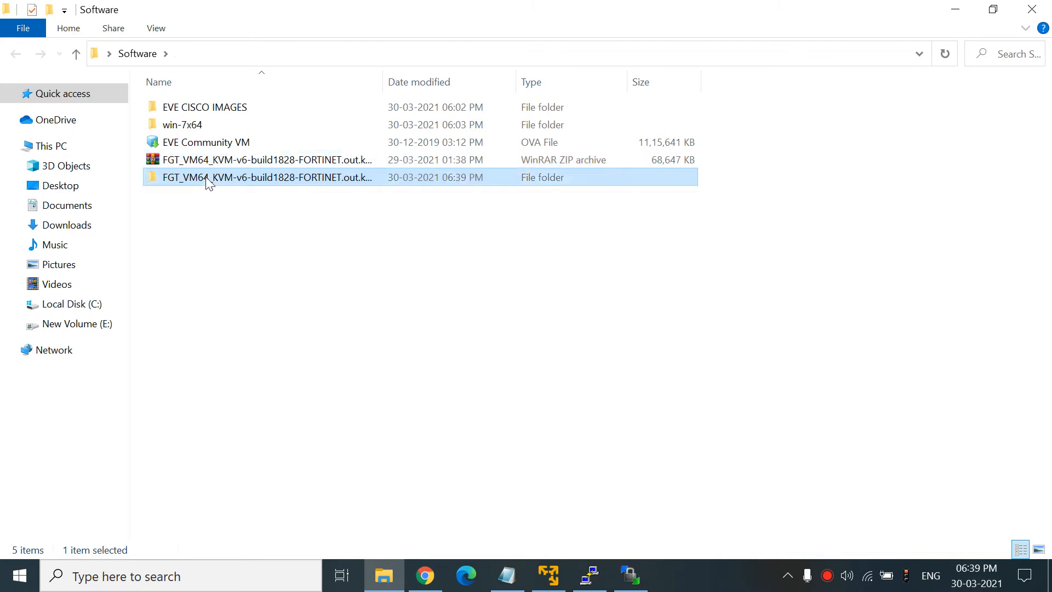
{"action": "double_click", "coordinate": [208, 180]}
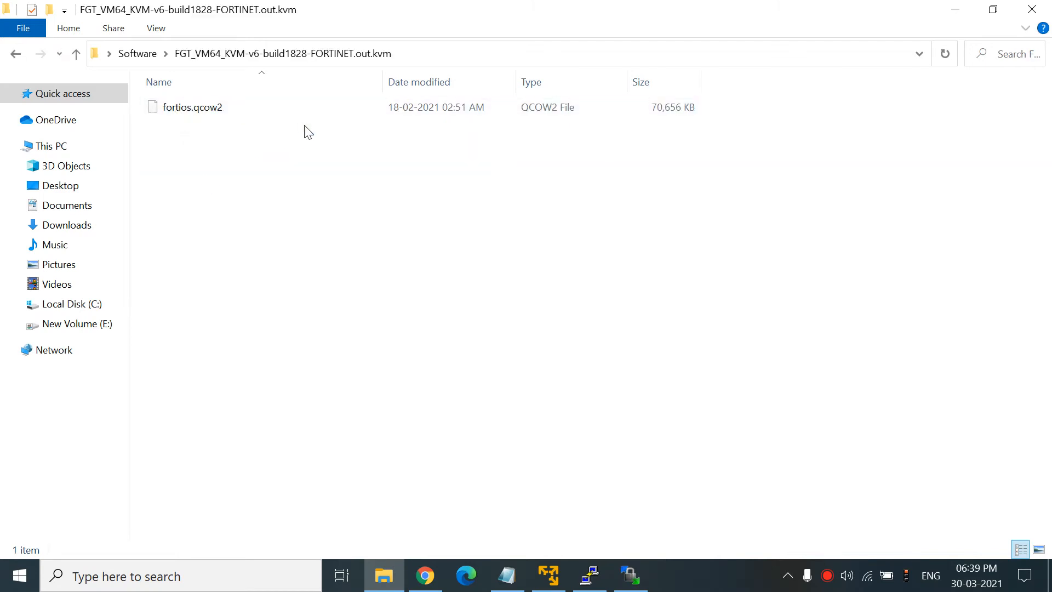
{"action": "left_click", "coordinate": [266, 112]}
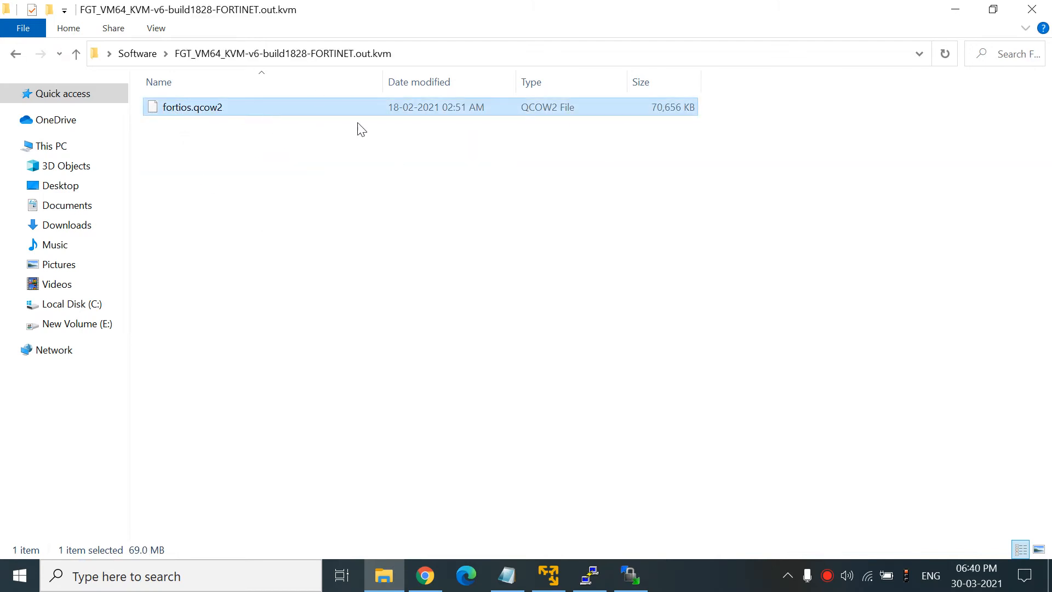
{"action": "left_click", "coordinate": [630, 575]}
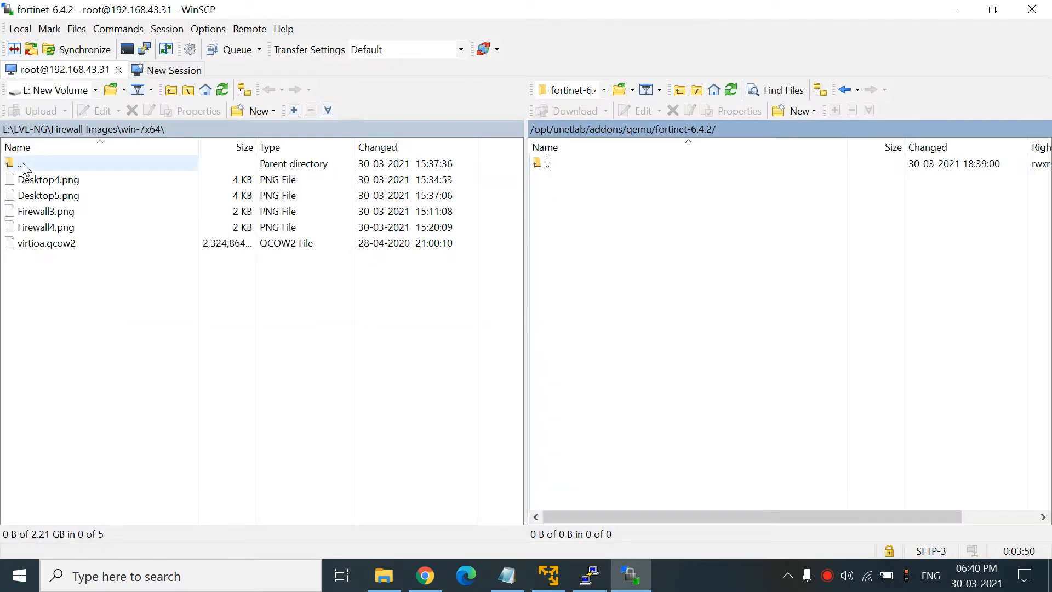
- Upload fortios.qcow2 from the local Desktop\Software\FGT_VM64 folder into the remote fortinet-6.4.2 folder
{"action": "left_click", "coordinate": [96, 90]}
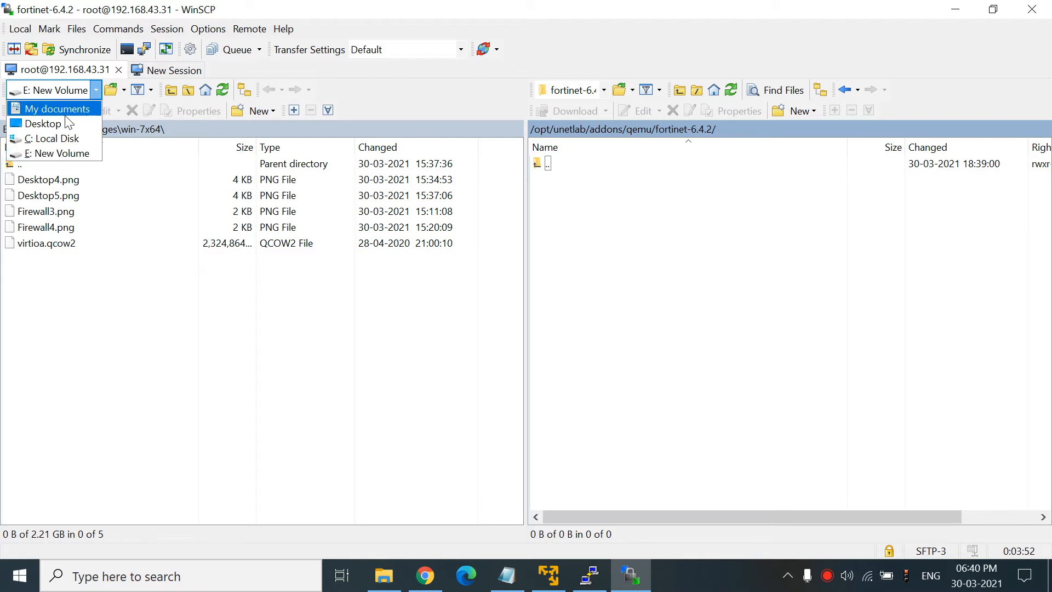
{"action": "left_click", "coordinate": [51, 121]}
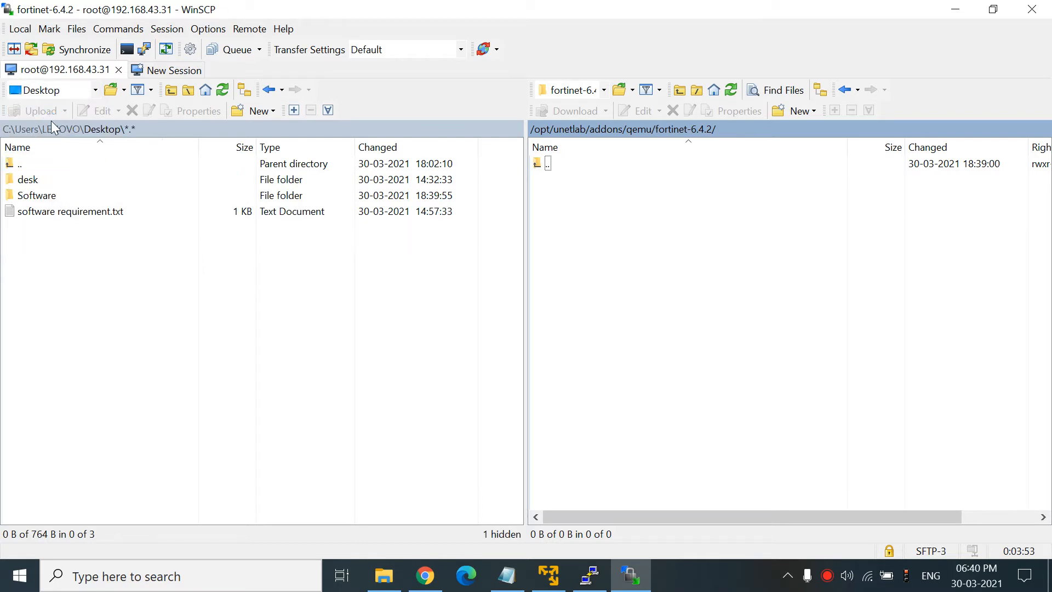
{"action": "double_click", "coordinate": [49, 199]}
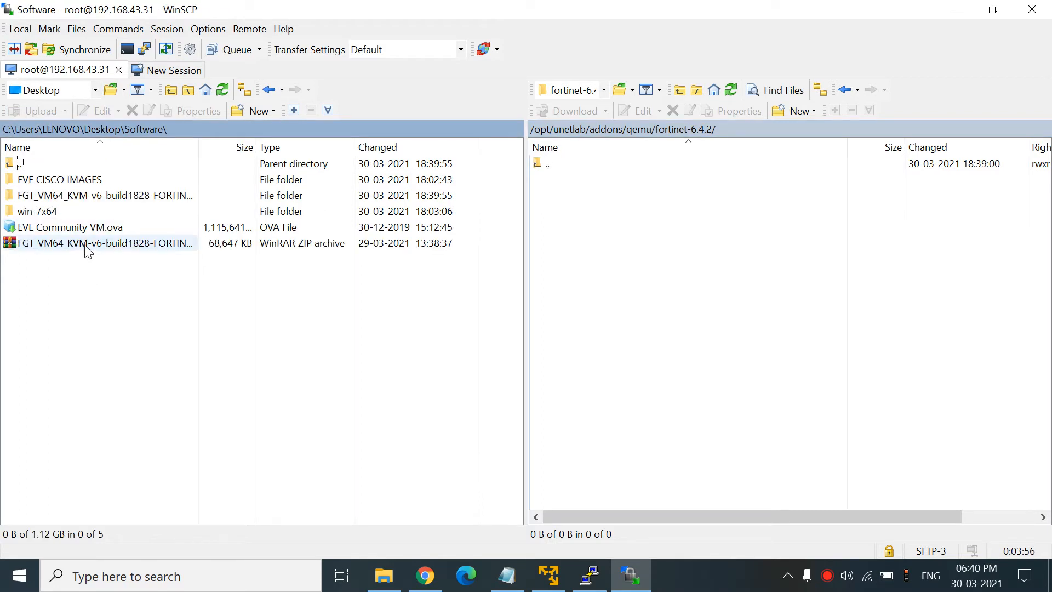
{"action": "double_click", "coordinate": [88, 204]}
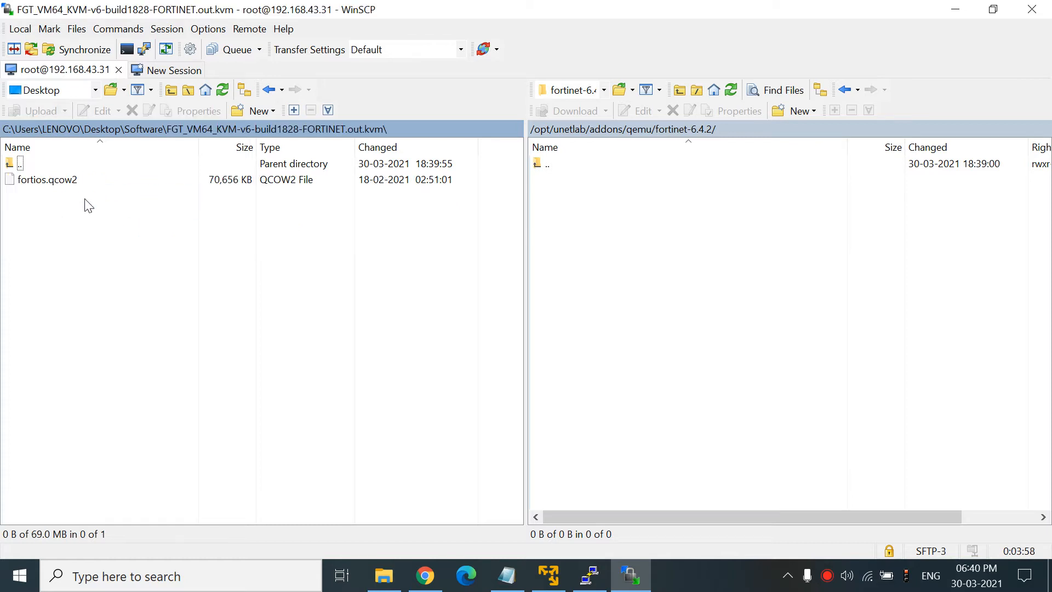
{"action": "left_click", "coordinate": [77, 186]}
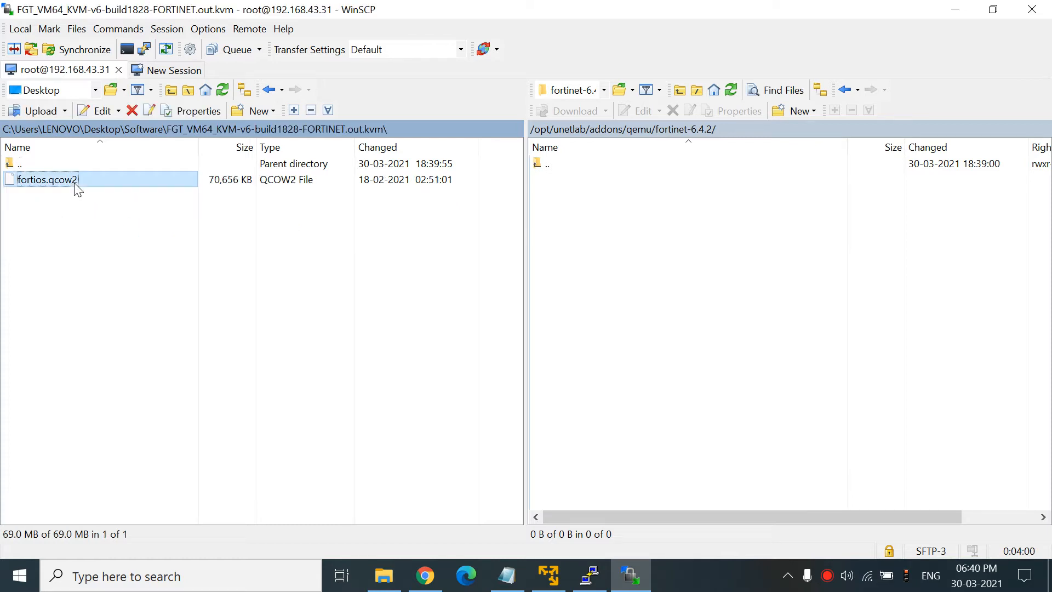
{"action": "right_click", "coordinate": [77, 189]}
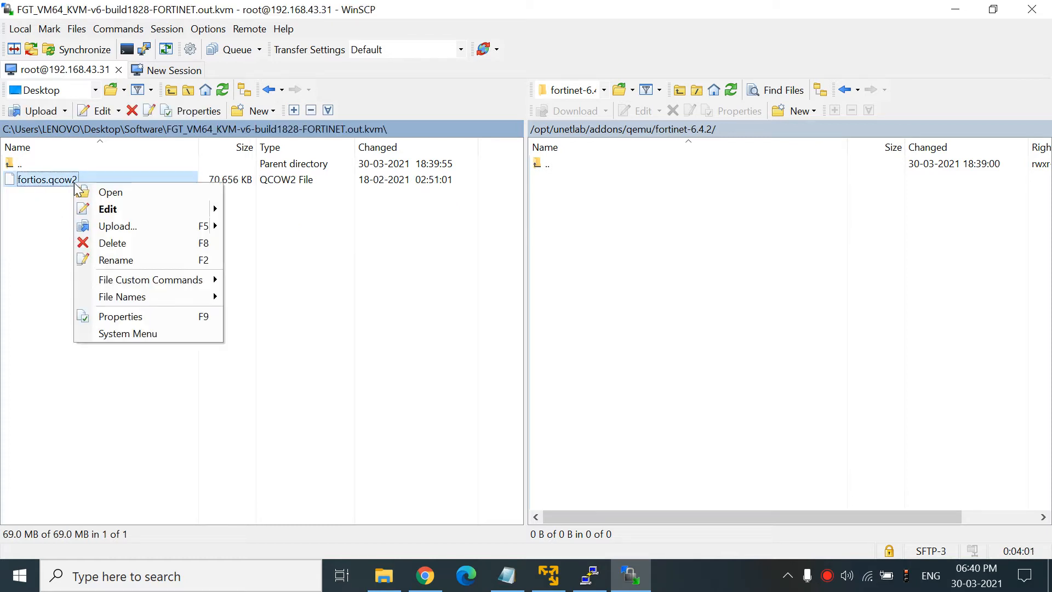
{"action": "left_click", "coordinate": [113, 229]}
{"action": "left_click", "coordinate": [550, 330]}
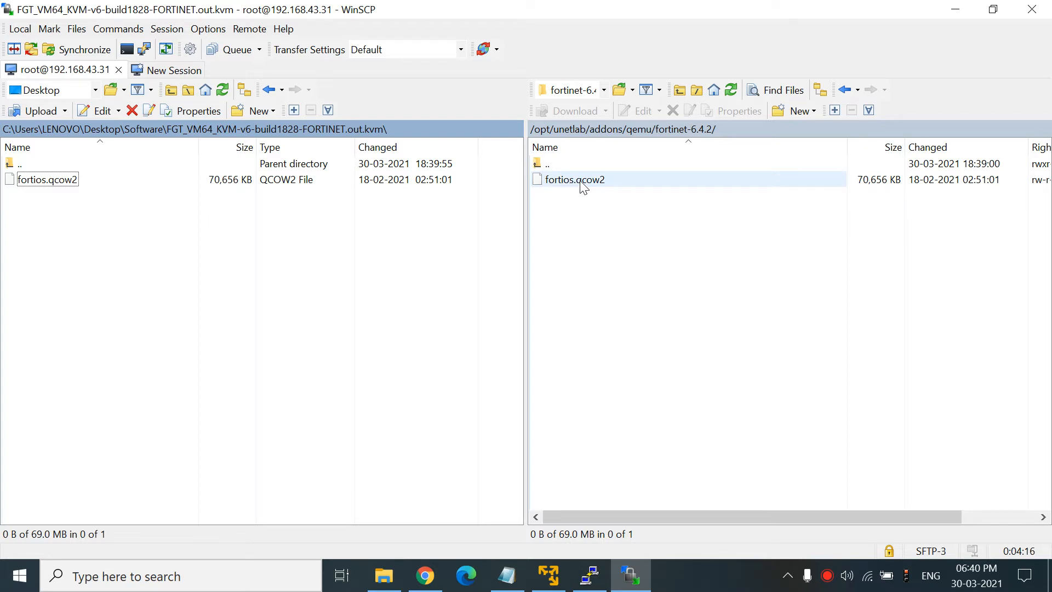
{"action": "left_click", "coordinate": [425, 575]}
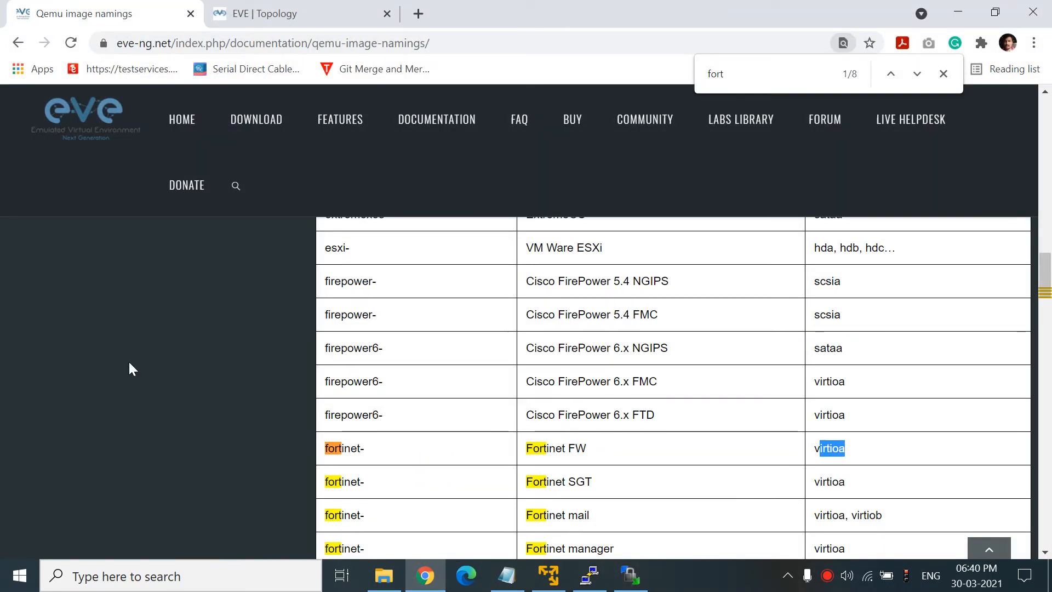
- Copy the disk name 'virtioa' from the Fortinet FW row of the Qemu naming table
{"action": "left_click_drag", "start_coordinate": [793, 436], "coordinate": [873, 467]}
{"action": "left_click_drag", "start_coordinate": [814, 448], "coordinate": [838, 448]}
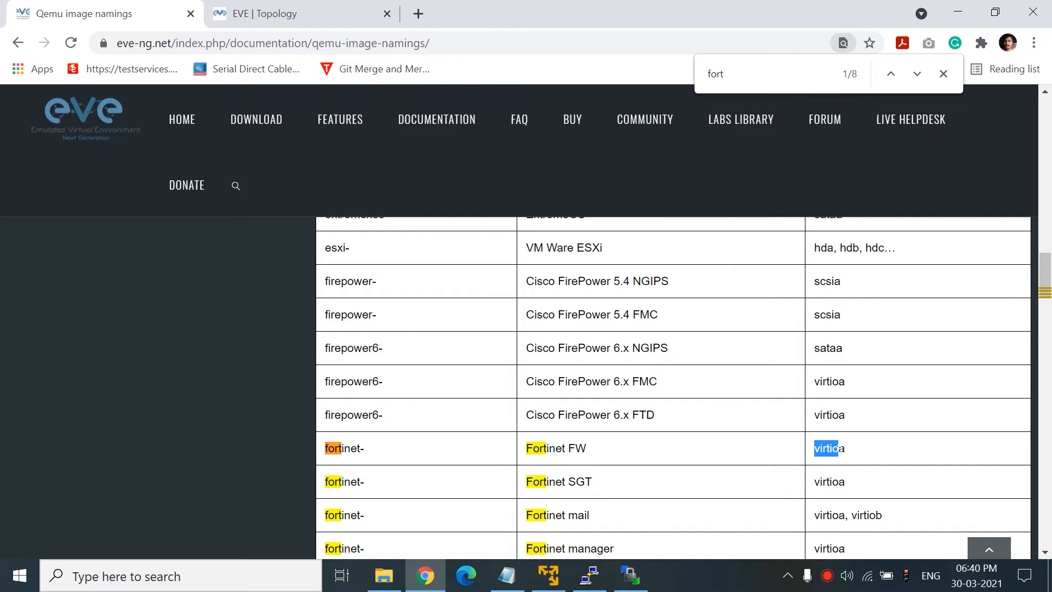
{"action": "right_click", "coordinate": [827, 449]}
{"action": "left_click", "coordinate": [852, 463]}
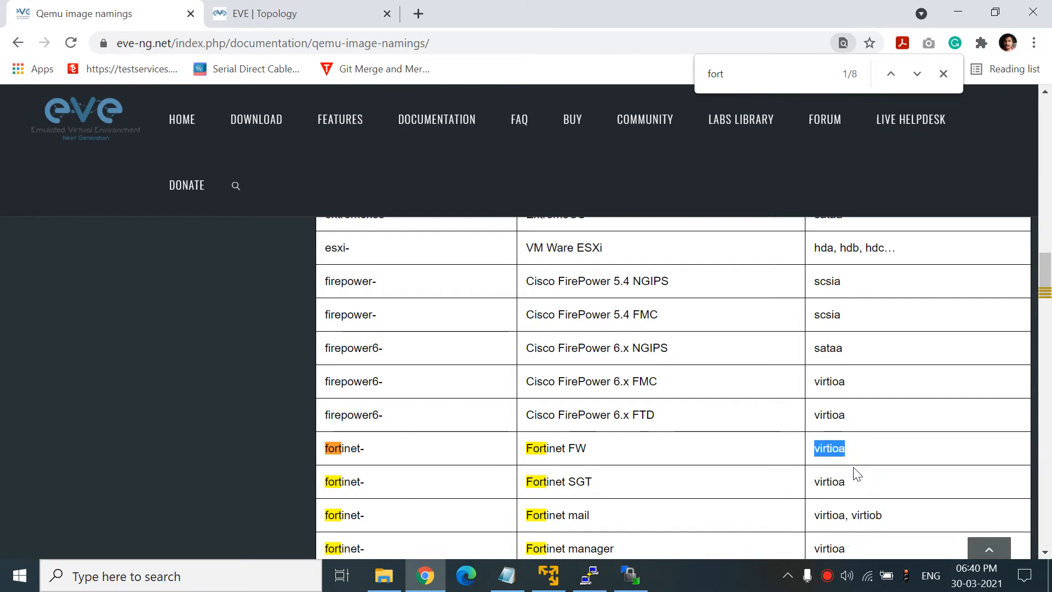
- Rename the uploaded fortios.qcow2 to virtioa.qcow2 in the remote fortinet-6.4.2 folder
{"action": "left_click", "coordinate": [631, 575]}
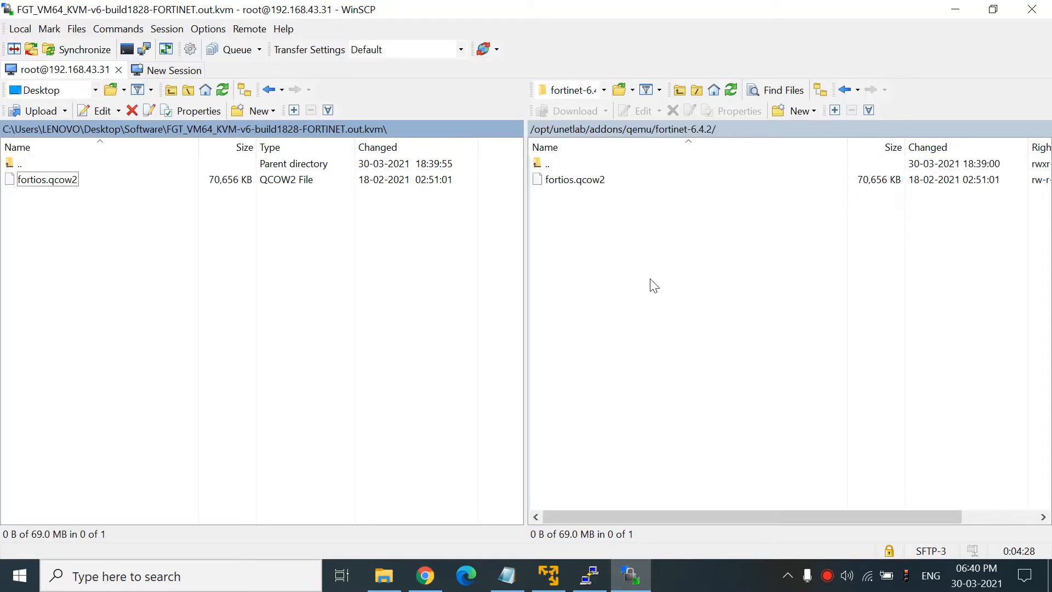
{"action": "right_click", "coordinate": [569, 182]}
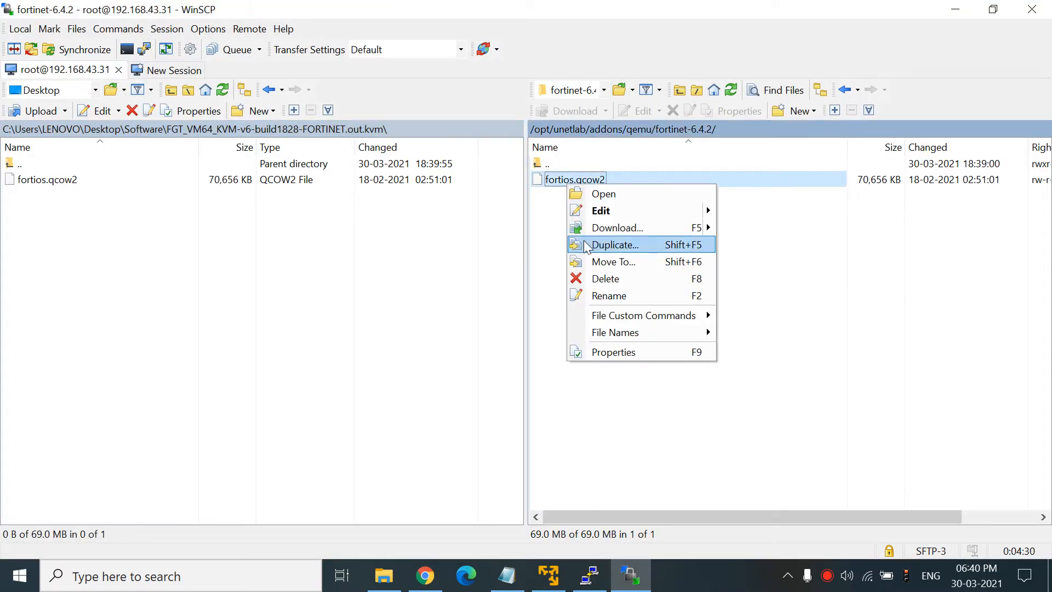
{"action": "left_click", "coordinate": [597, 295]}
{"action": "type", "text": "virtioa"}
{"action": "left_click", "coordinate": [597, 272]}
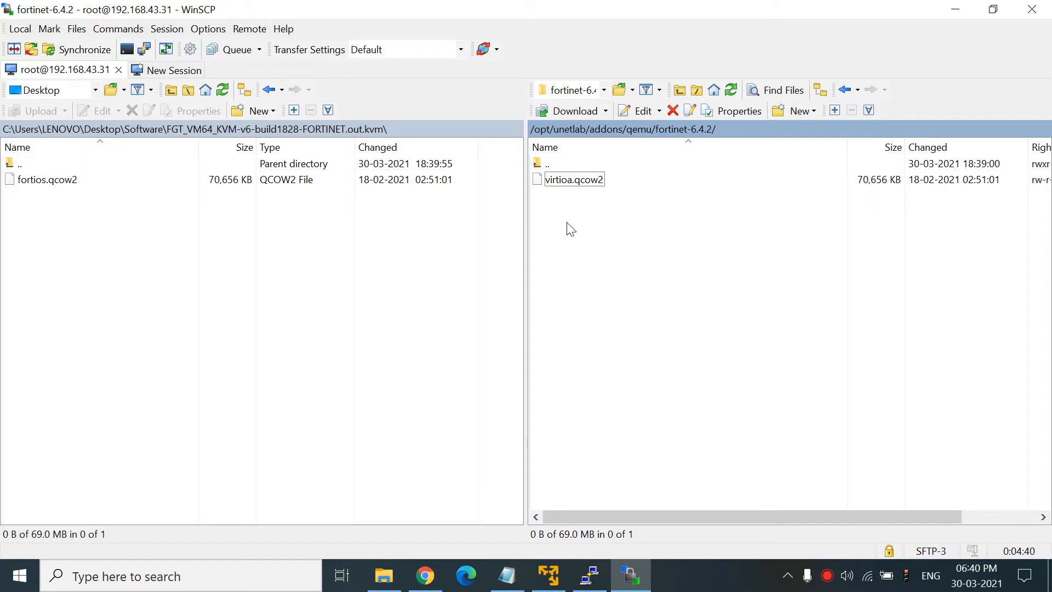
{"action": "left_click", "coordinate": [550, 167]}
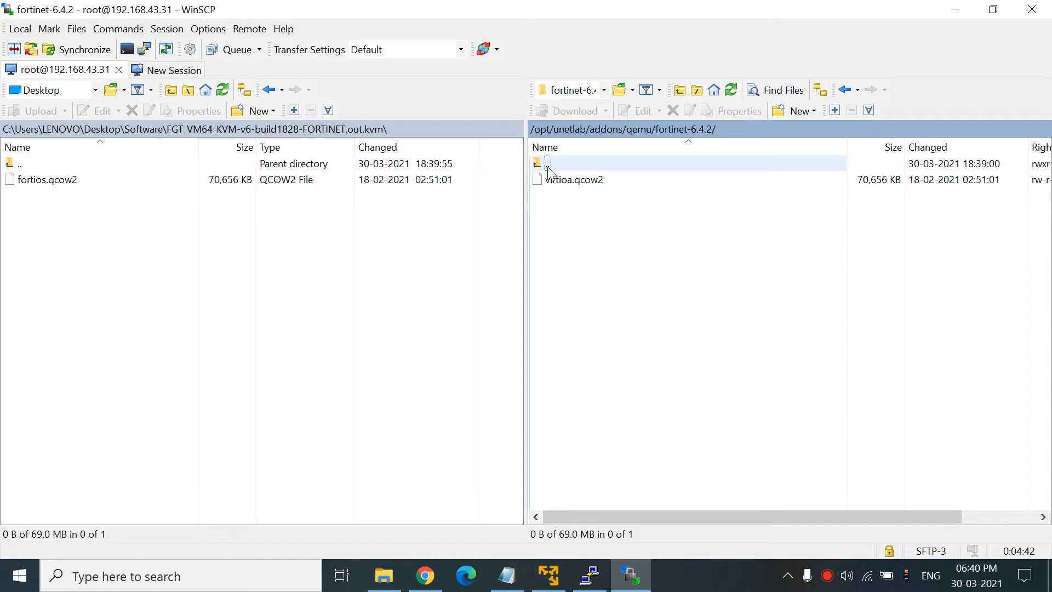
{"action": "left_click", "coordinate": [507, 575]}
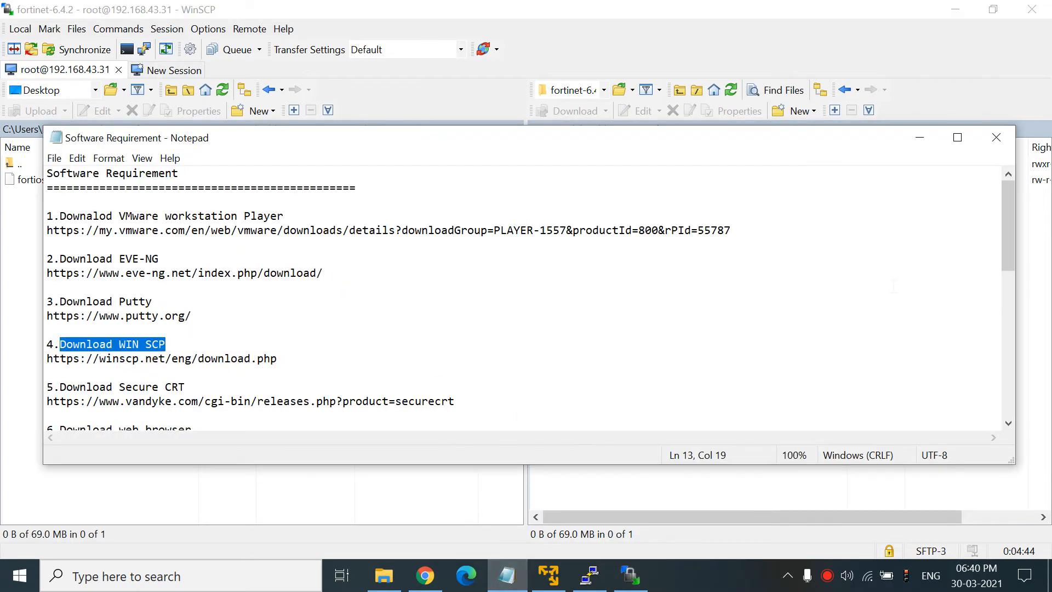
- Review the download list: Fortigate KVM image, web browser, Secure CRT, Cisco IOS images, Win-7, EVE-NG tools
{"action": "left_click_drag", "start_coordinate": [1006, 225], "coordinate": [1008, 281]}
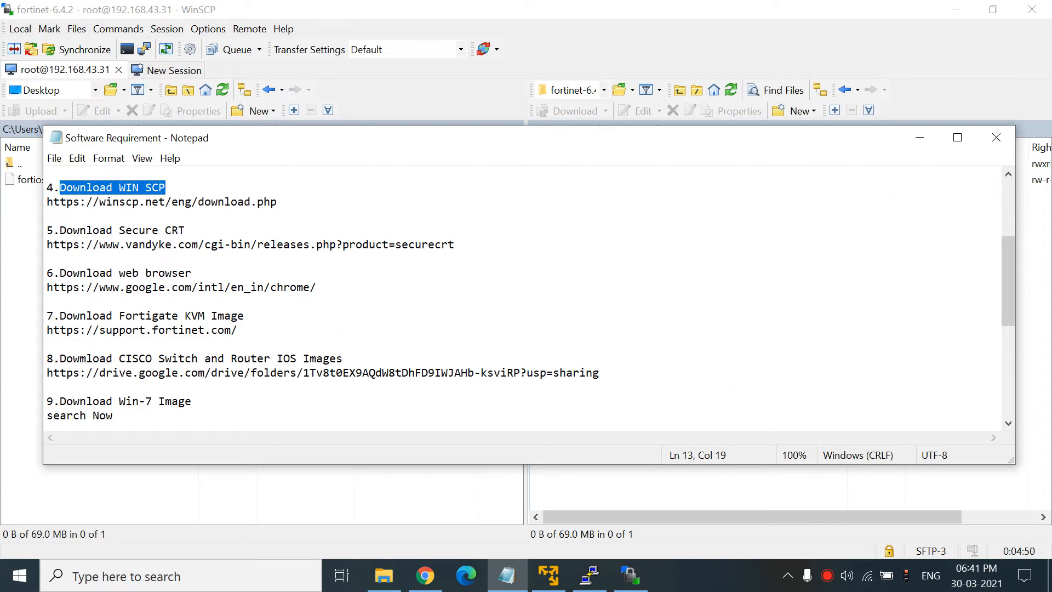
{"action": "left_click", "coordinate": [920, 138]}
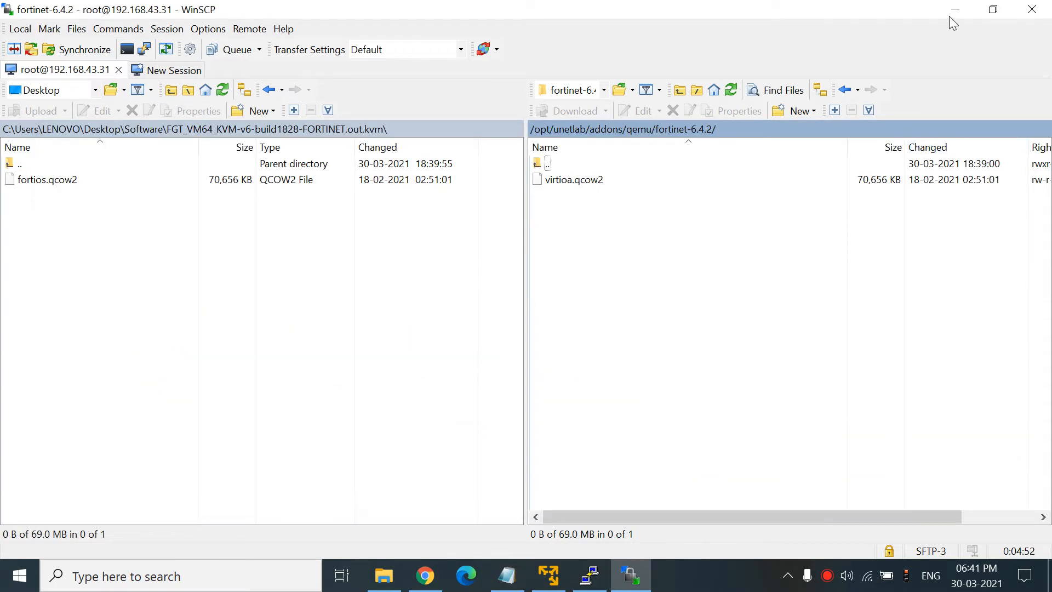
{"action": "left_click", "coordinate": [507, 575]}
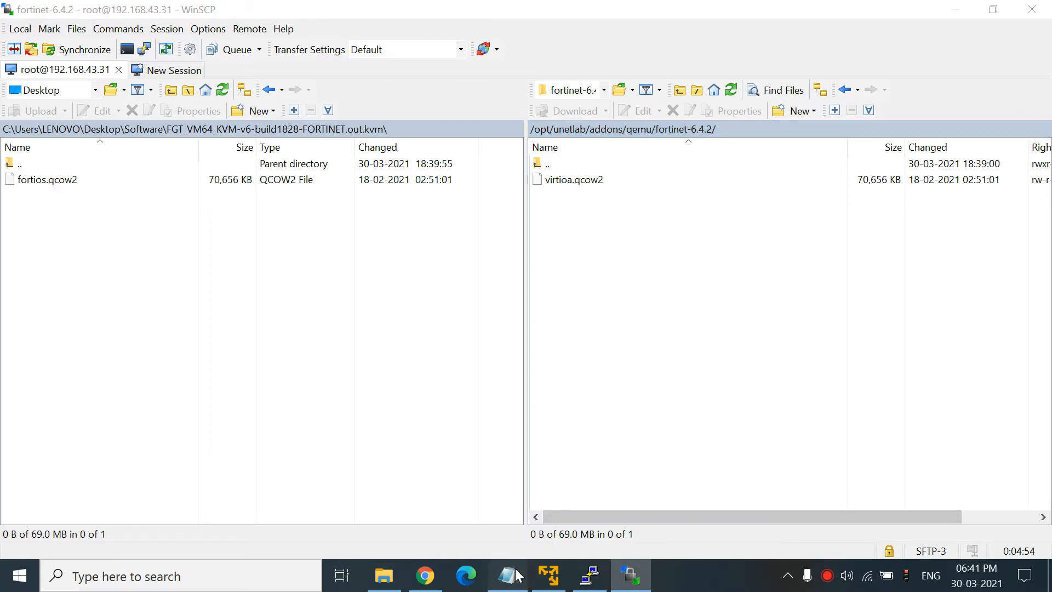
{"action": "left_click_drag", "start_coordinate": [145, 315], "coordinate": [47, 316]}
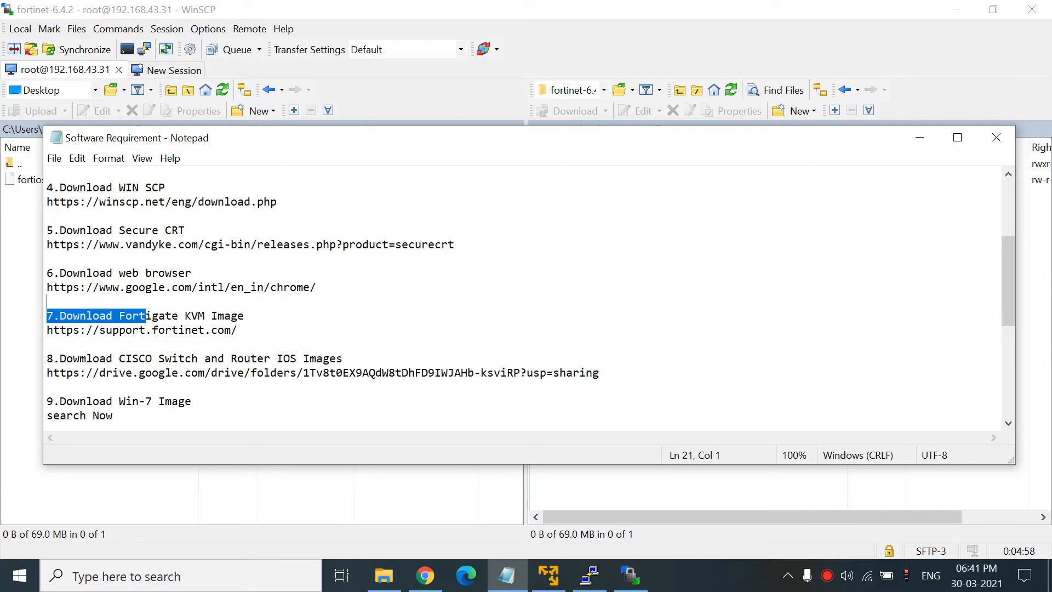
{"action": "left_click_drag", "start_coordinate": [132, 272], "coordinate": [178, 272]}
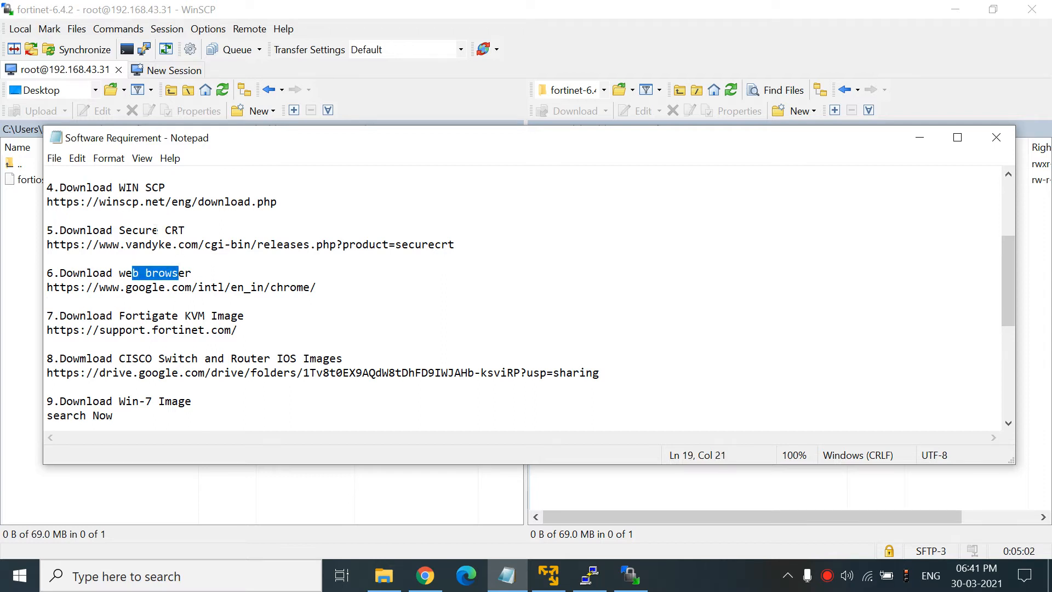
{"action": "left_click_drag", "start_coordinate": [159, 230], "coordinate": [191, 230]}
{"action": "left_click_drag", "start_coordinate": [118, 358], "coordinate": [371, 358]}
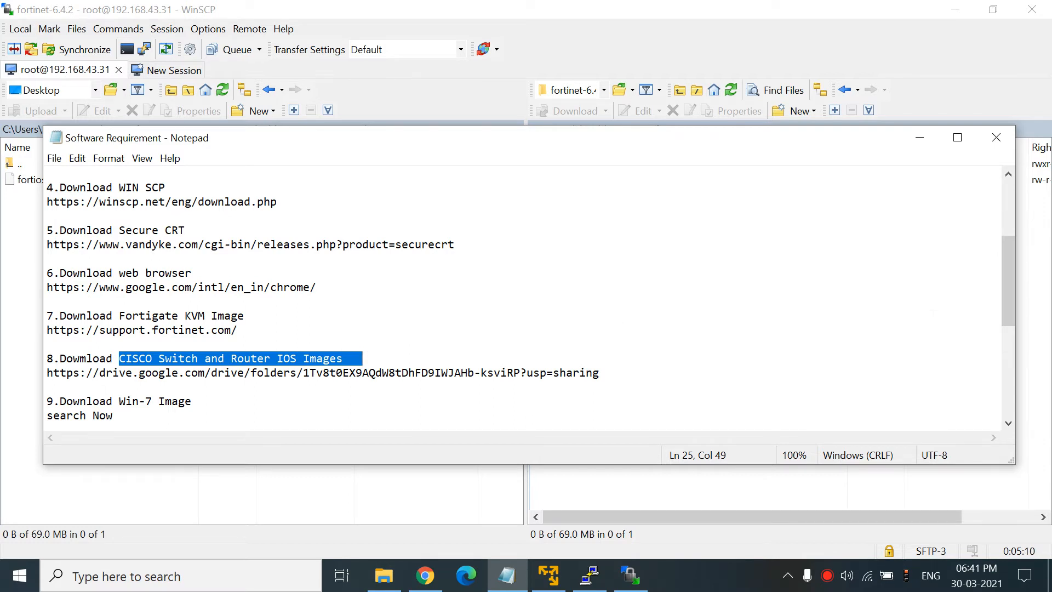
{"action": "left_click_drag", "start_coordinate": [1007, 268], "coordinate": [1008, 291]}
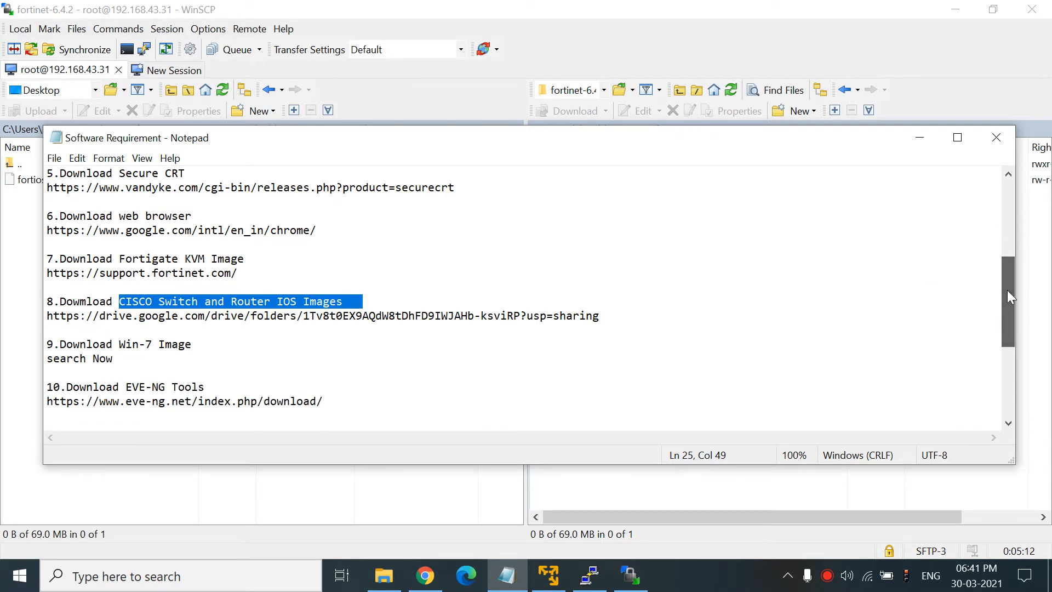
{"action": "left_click_drag", "start_coordinate": [94, 344], "coordinate": [205, 344]}
{"action": "left_click", "coordinate": [275, 366]}
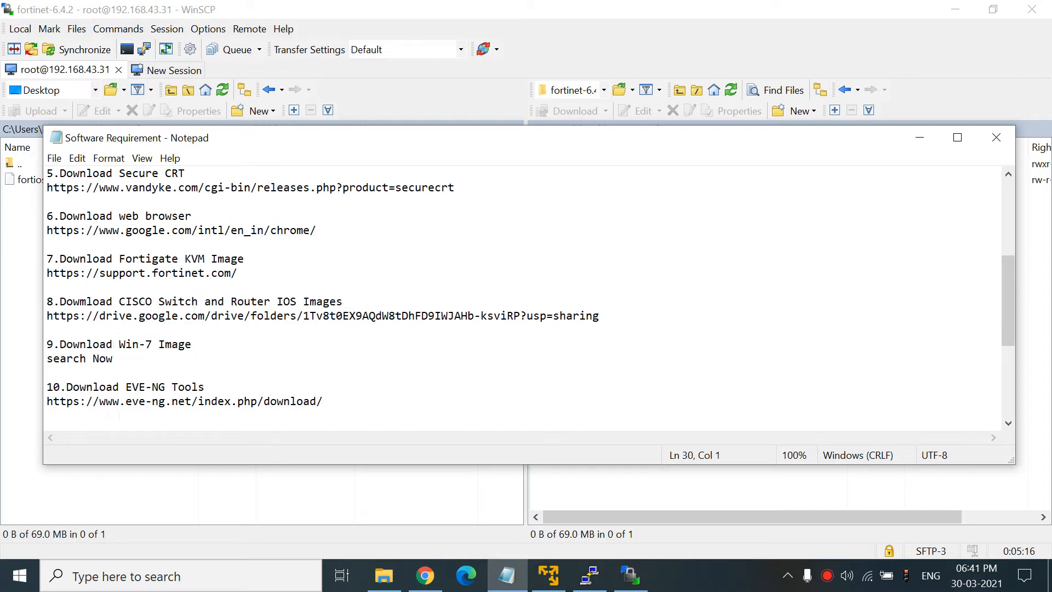
{"action": "left_click_drag", "start_coordinate": [119, 387], "coordinate": [205, 386]}
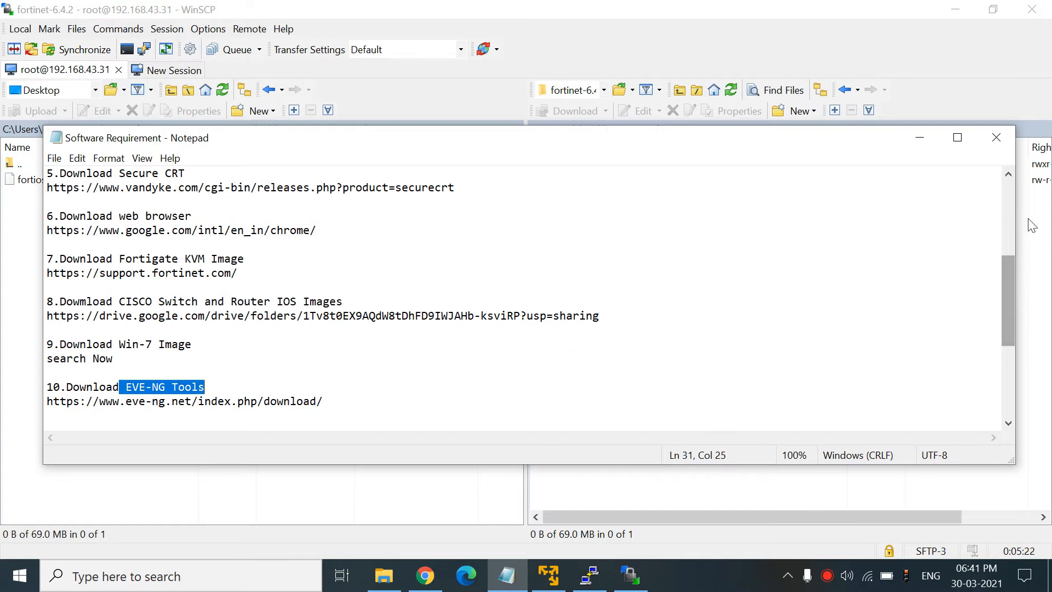
- Move WinSCP's remote panel up through qemu to the server's addons folder
{"action": "left_click", "coordinate": [920, 143]}
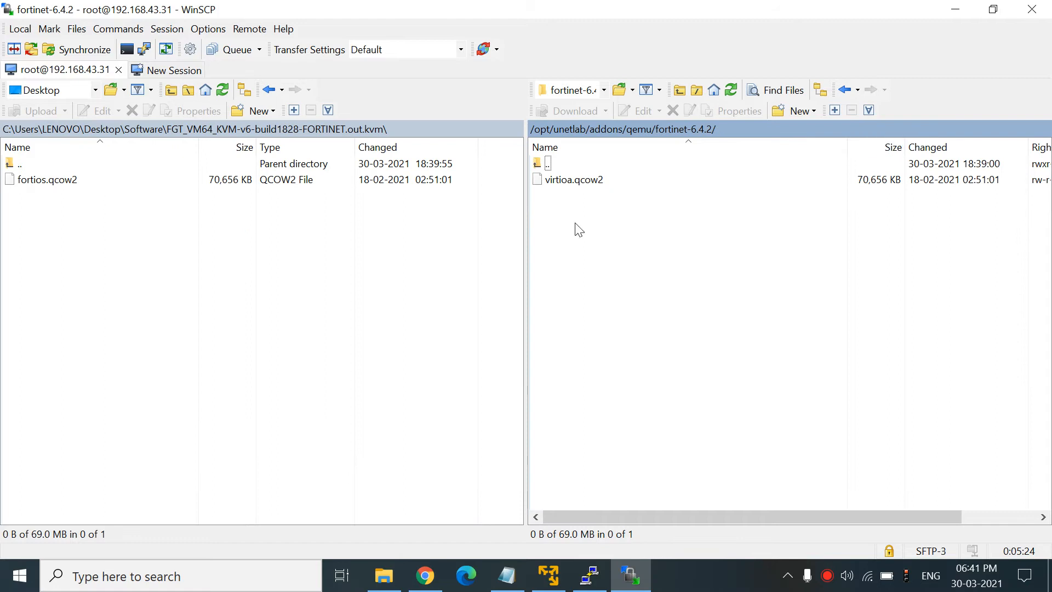
{"action": "double_click", "coordinate": [548, 164]}
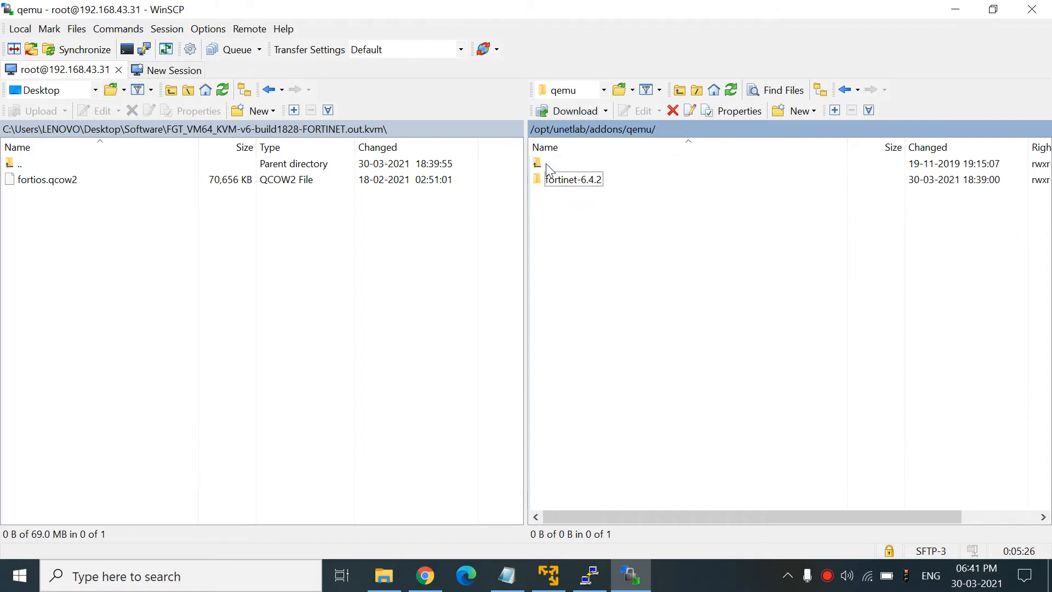
{"action": "double_click", "coordinate": [548, 165]}
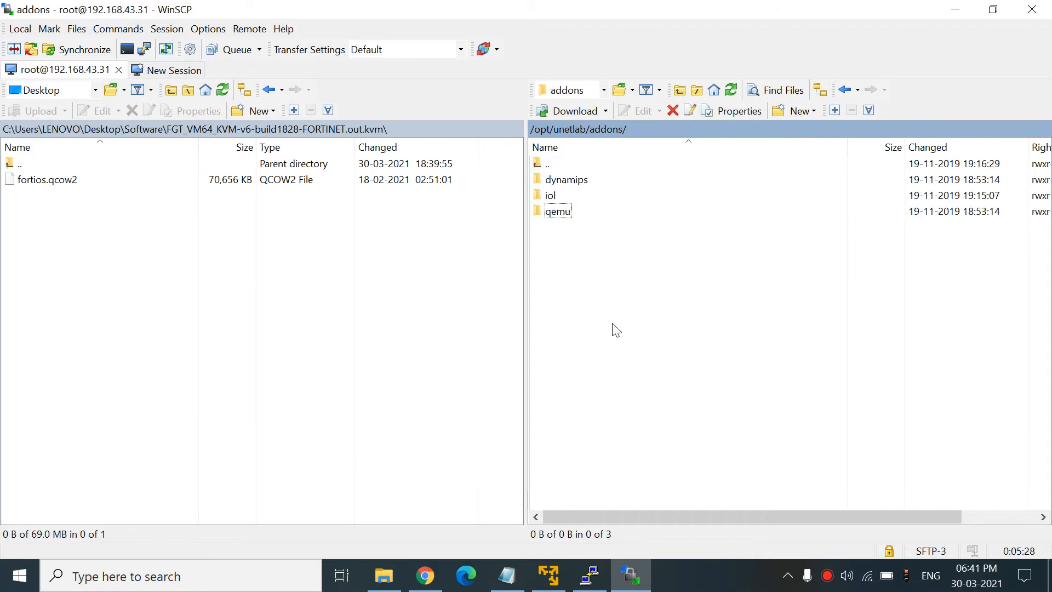
{"action": "left_click", "coordinate": [425, 575]}
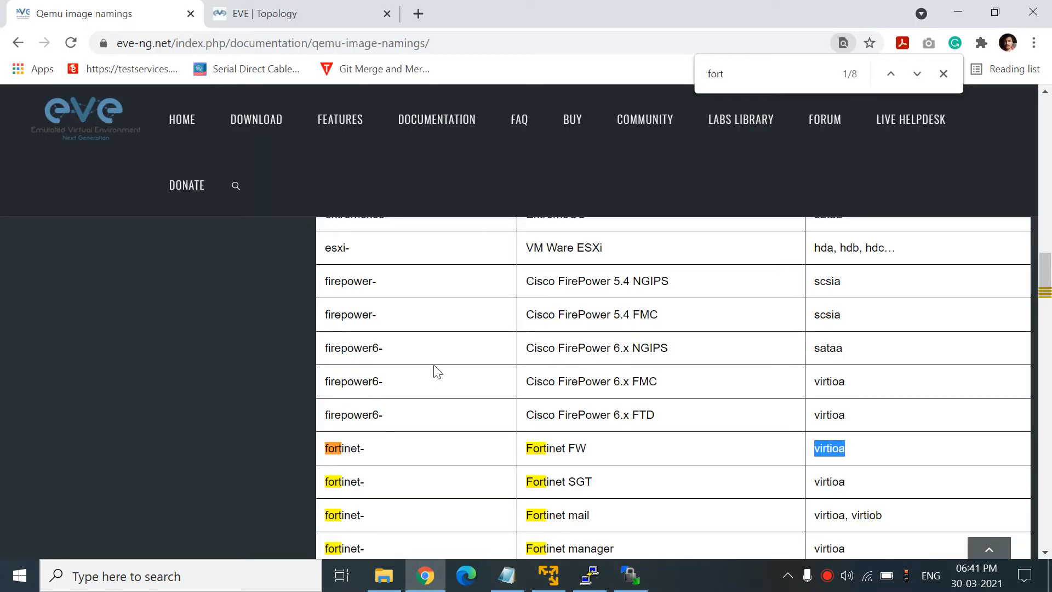
- Search the lab's node list for 'fort' and pick the Fortinet FortiGate template, then close the form
{"action": "left_click", "coordinate": [306, 10]}
{"action": "right_click", "coordinate": [467, 198]}
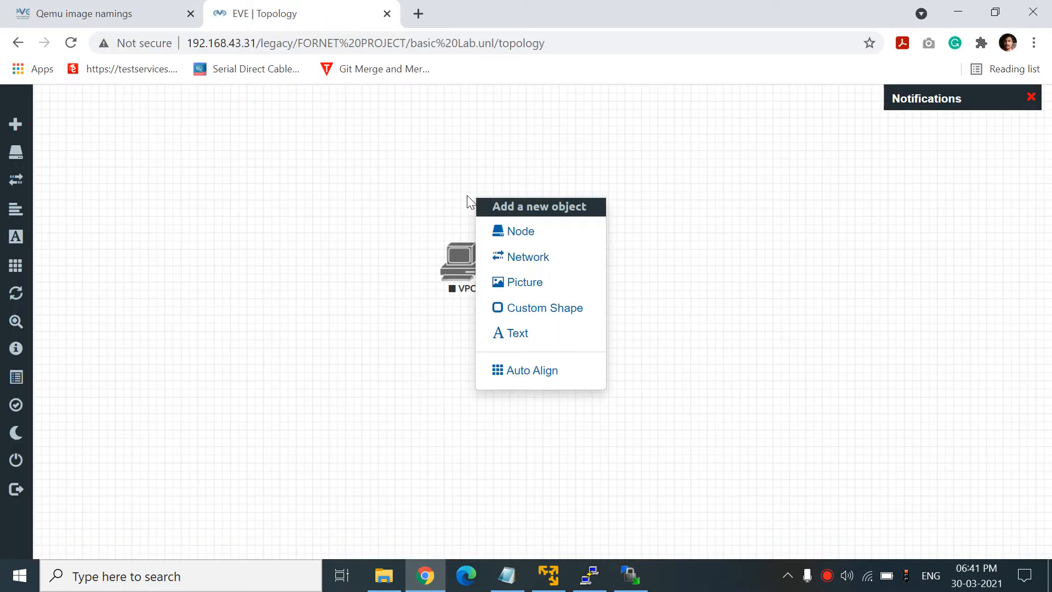
{"action": "left_click", "coordinate": [512, 230]}
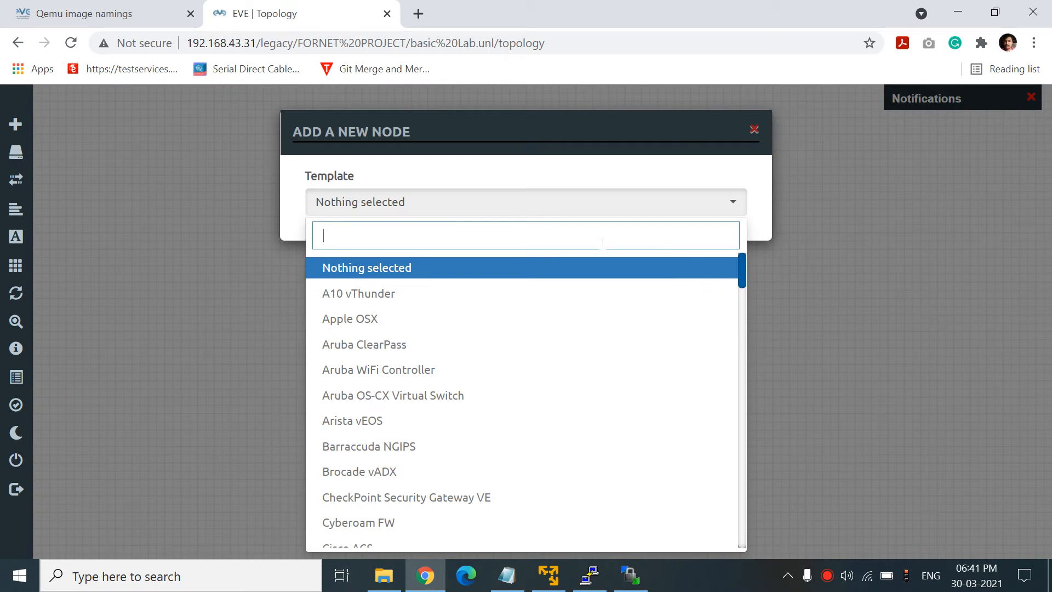
{"action": "type", "text": "fort"}
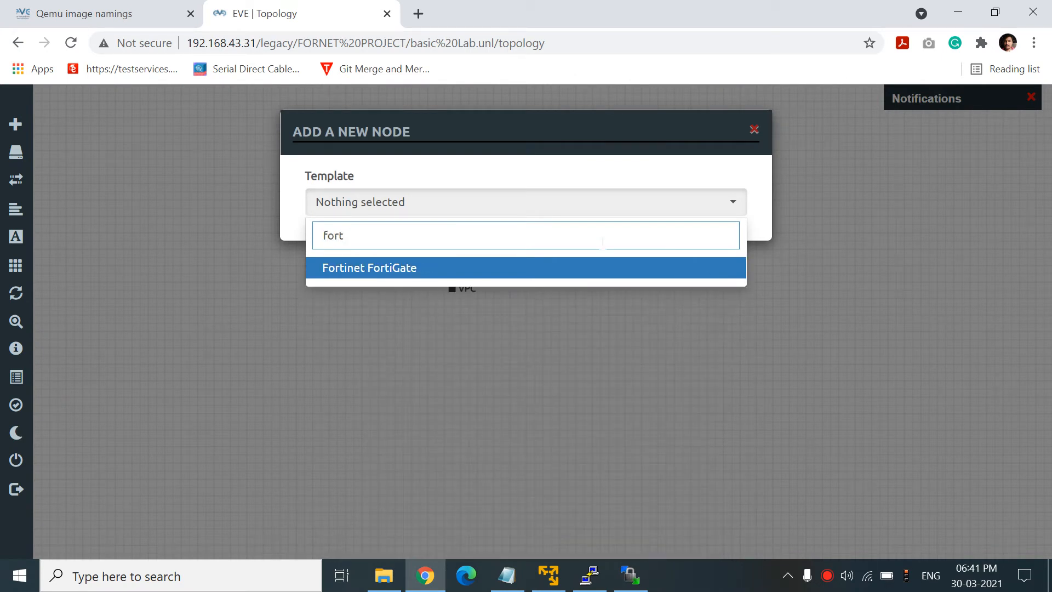
{"action": "left_click", "coordinate": [462, 273]}
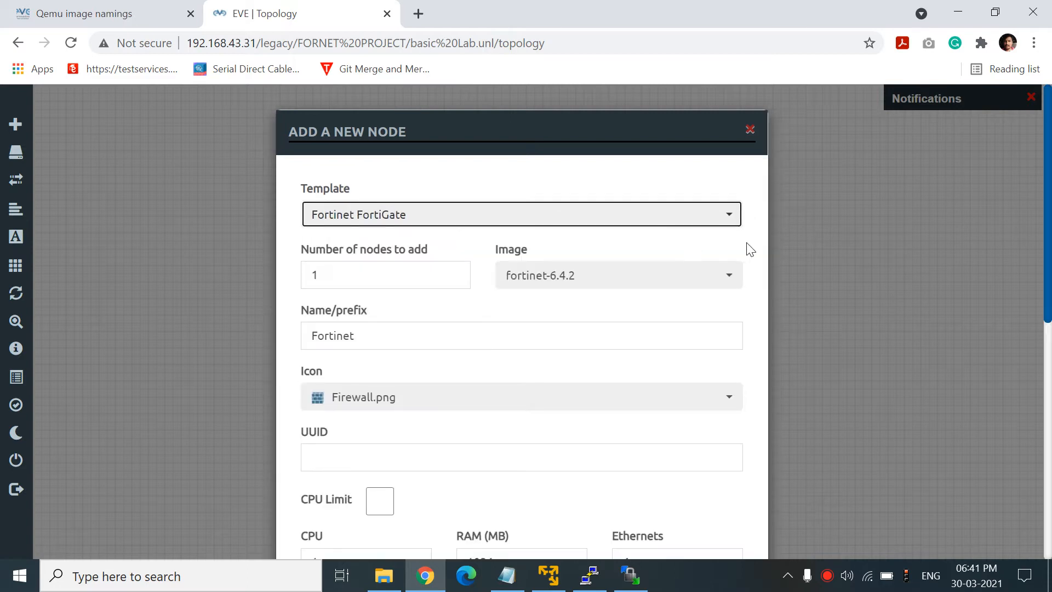
{"action": "left_click", "coordinate": [752, 134]}
- Reopen the FortiGate node form, confirm the fortinet-6.4.2 image is offered, and cancel without adding
{"action": "right_click", "coordinate": [787, 172]}
{"action": "left_click", "coordinate": [826, 206]}
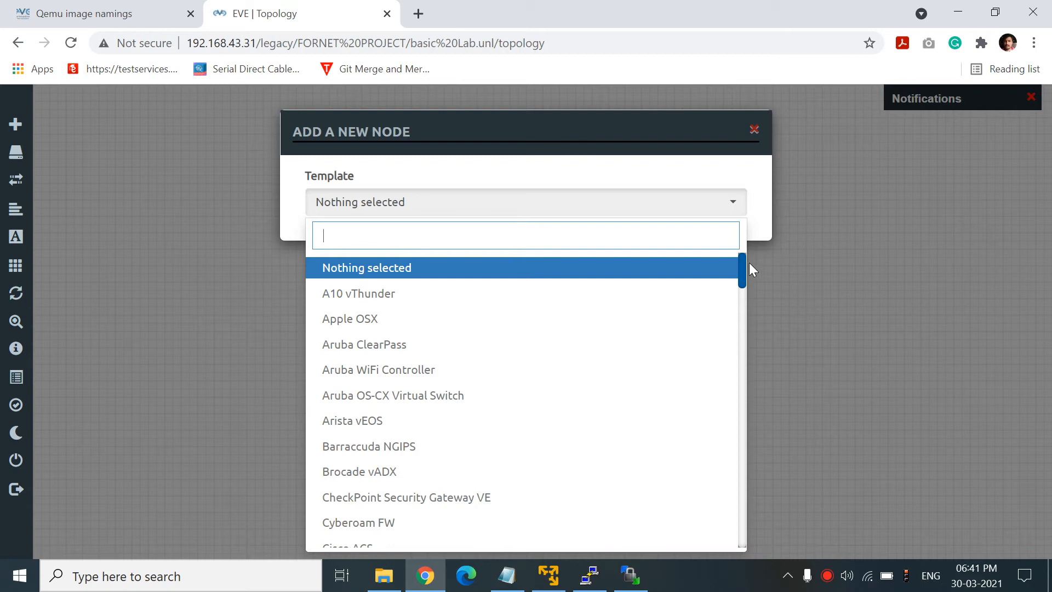
{"action": "left_click_drag", "start_coordinate": [742, 265], "coordinate": [741, 401]}
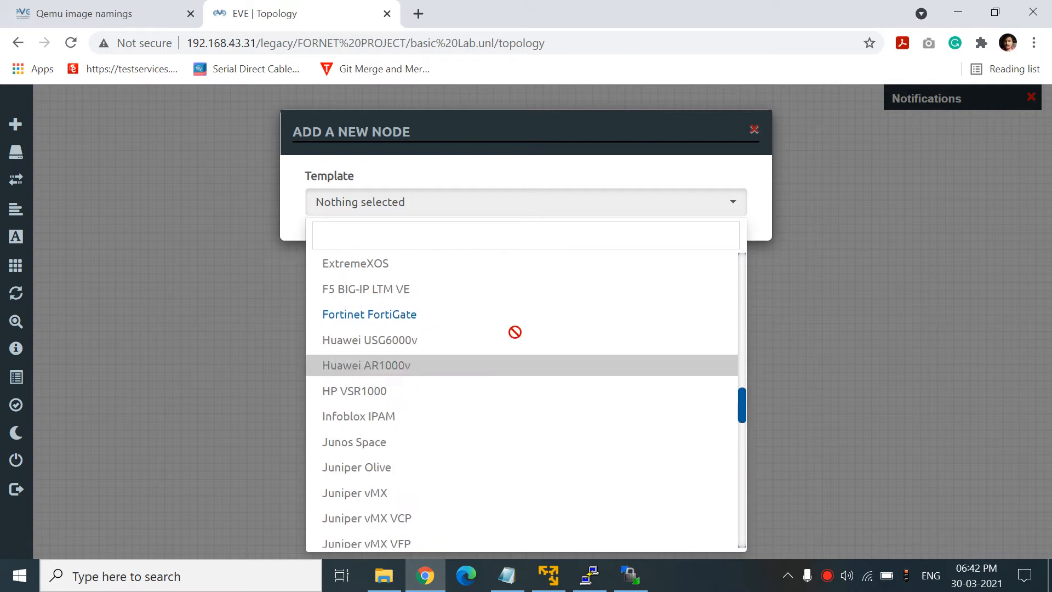
{"action": "left_click", "coordinate": [361, 322]}
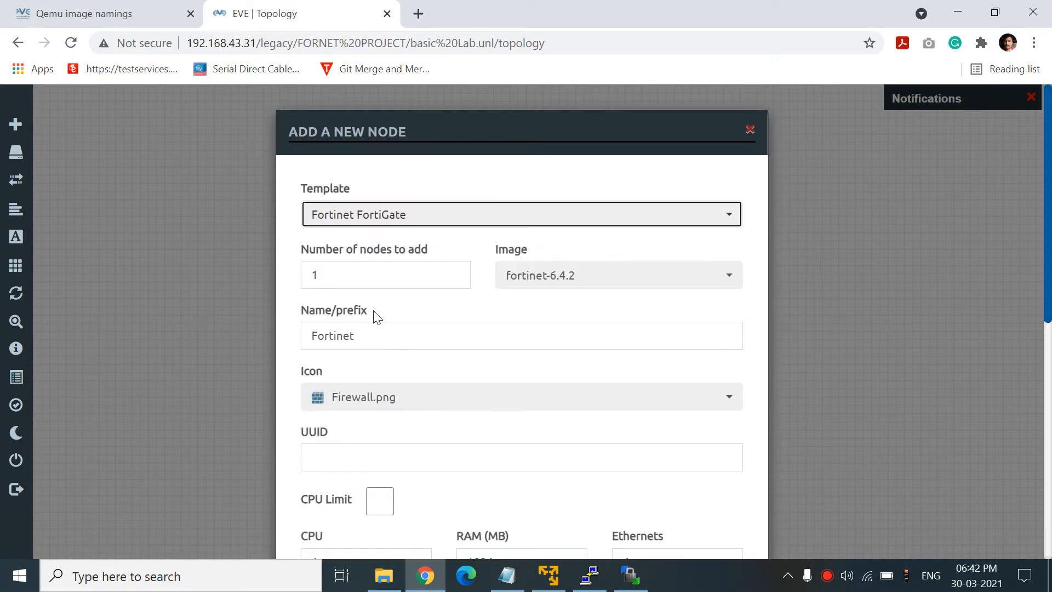
{"action": "left_click_drag", "start_coordinate": [1046, 210], "coordinate": [1047, 448]}
{"action": "left_click", "coordinate": [513, 509]}
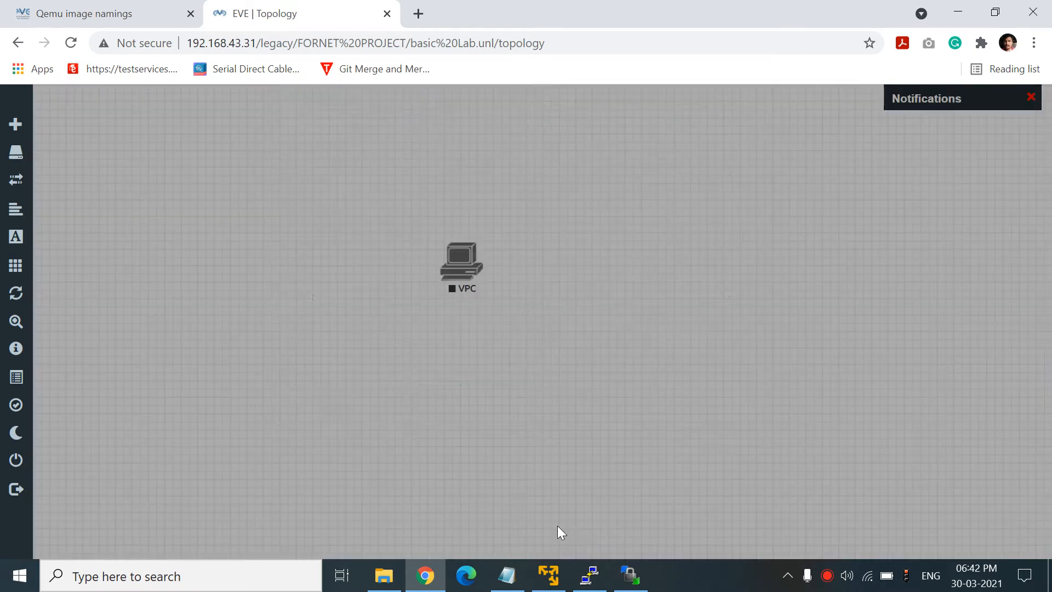
{"action": "left_click", "coordinate": [504, 574]}
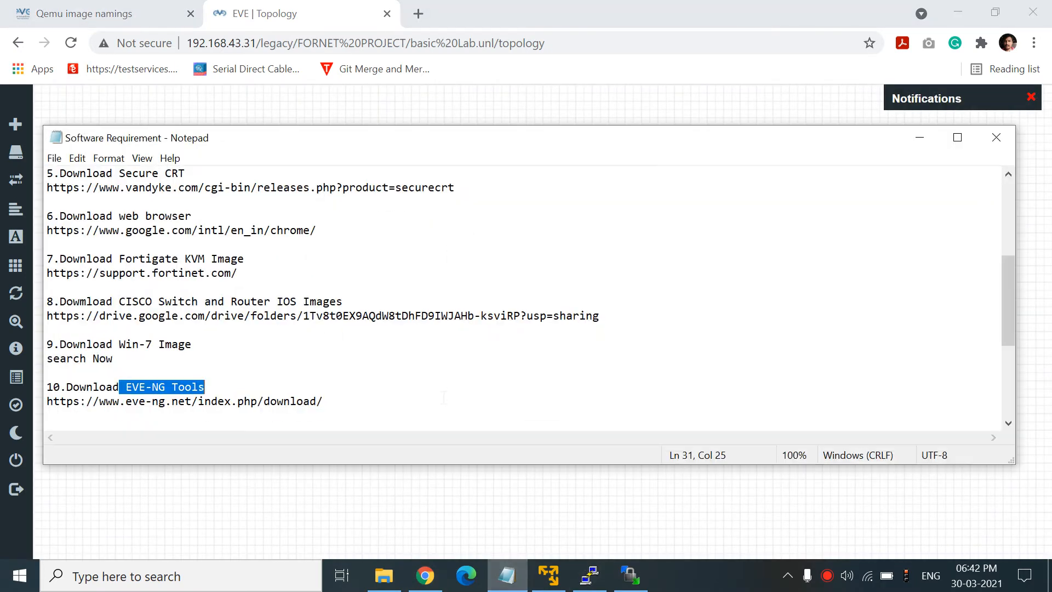
- Copy the iol bin cd command from the notes and run it in PuTTY
{"action": "left_click_drag", "start_coordinate": [1011, 285], "coordinate": [1009, 346]}
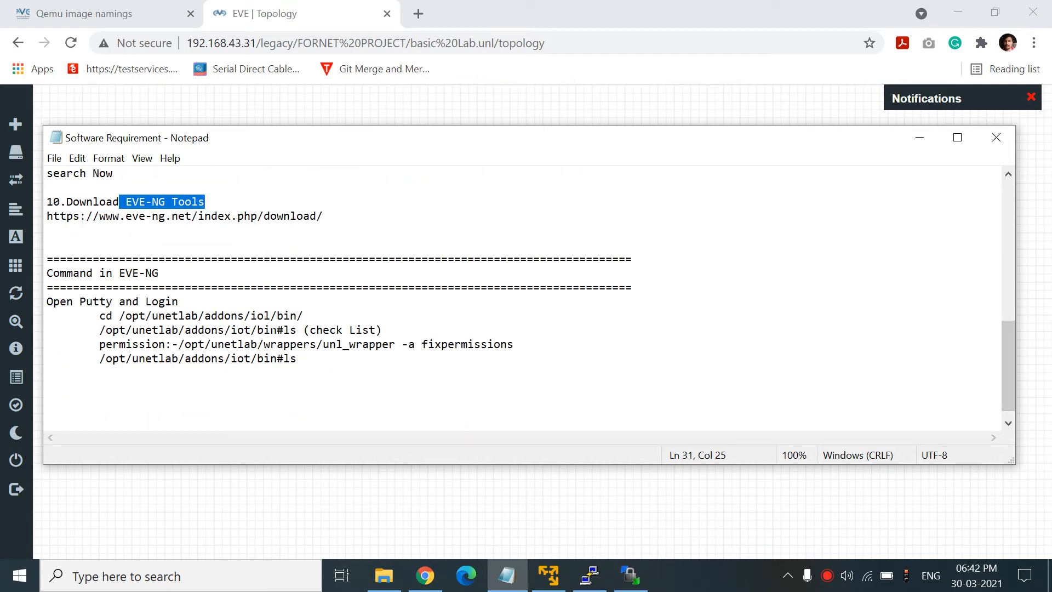
{"action": "left_click_drag", "start_coordinate": [99, 316], "coordinate": [303, 315]}
{"action": "key", "text": "super+c"}
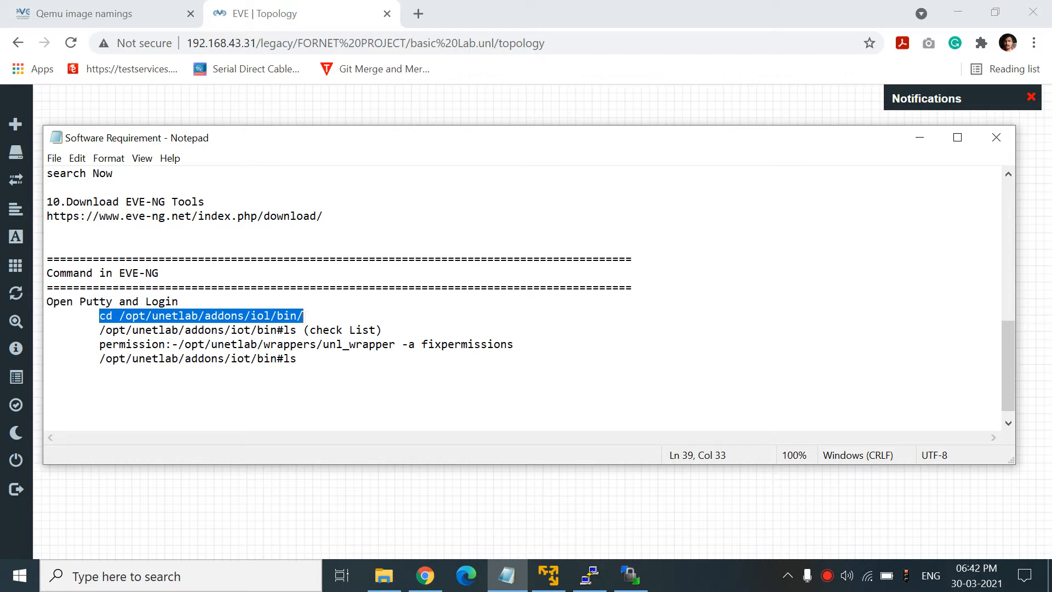
{"action": "left_click", "coordinate": [589, 576]}
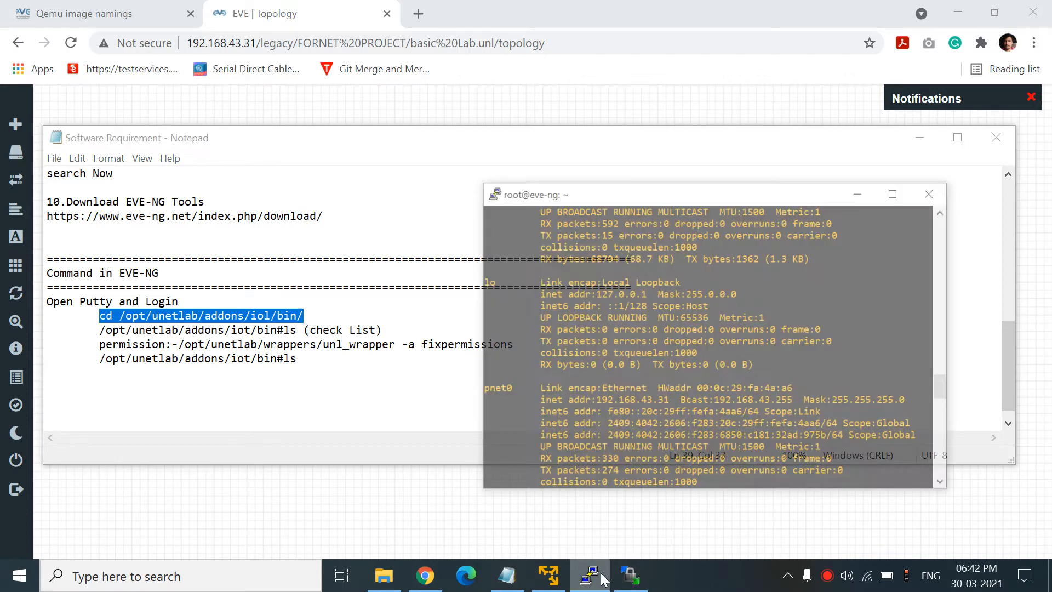
{"action": "key", "text": "Return"}
{"action": "key", "text": "Return"}
{"action": "key", "text": "Return"}
{"action": "key", "text": "Return"}
{"action": "key", "text": "Return"}
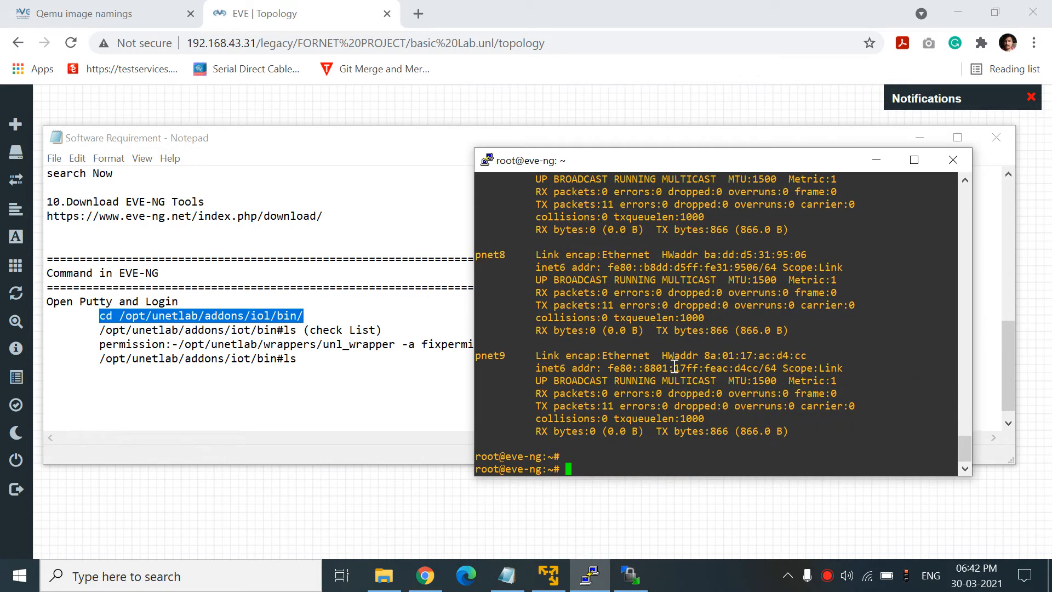
{"action": "right_click", "coordinate": [674, 367]}
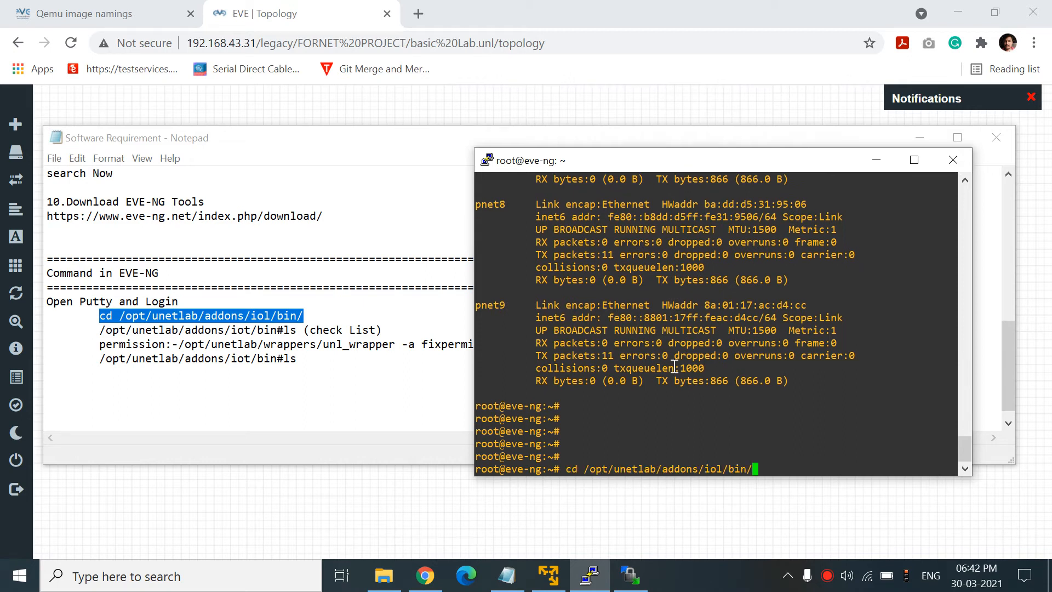
{"action": "key", "text": "Return"}
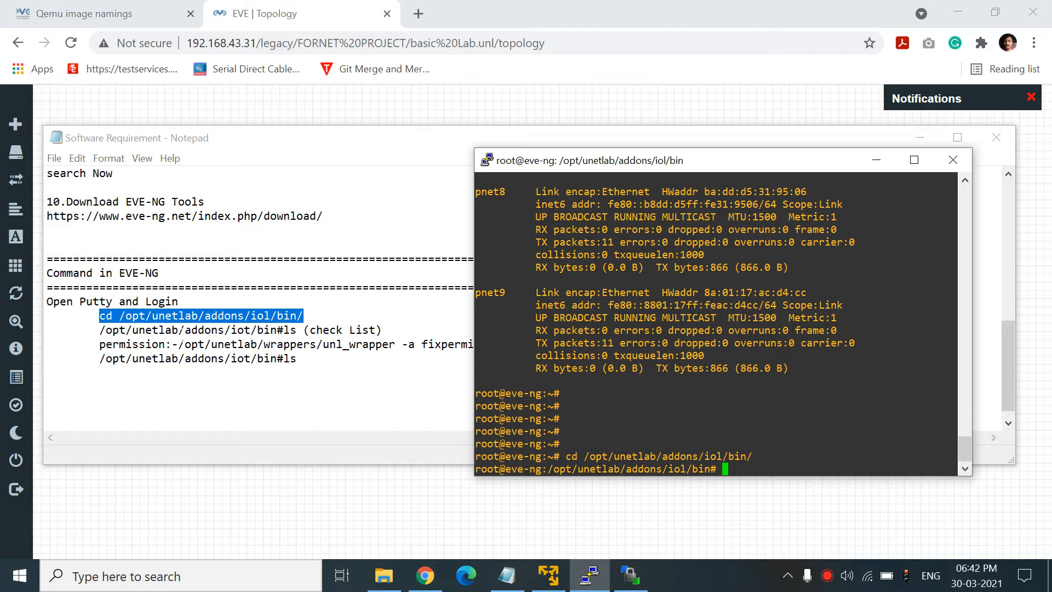
- Copy the fixpermissions wrapper command from the notes and list the iol bin folder
{"action": "left_click", "coordinate": [179, 344]}
{"action": "left_click_drag", "start_coordinate": [179, 344], "coordinate": [522, 344]}
{"action": "key", "text": "super+c"}
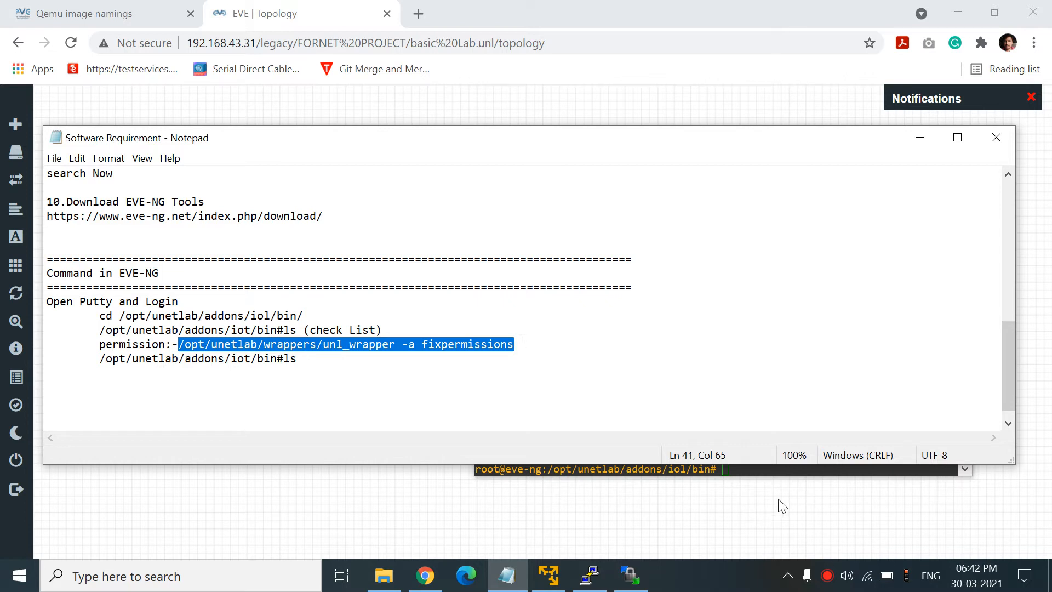
{"action": "left_click", "coordinate": [779, 469]}
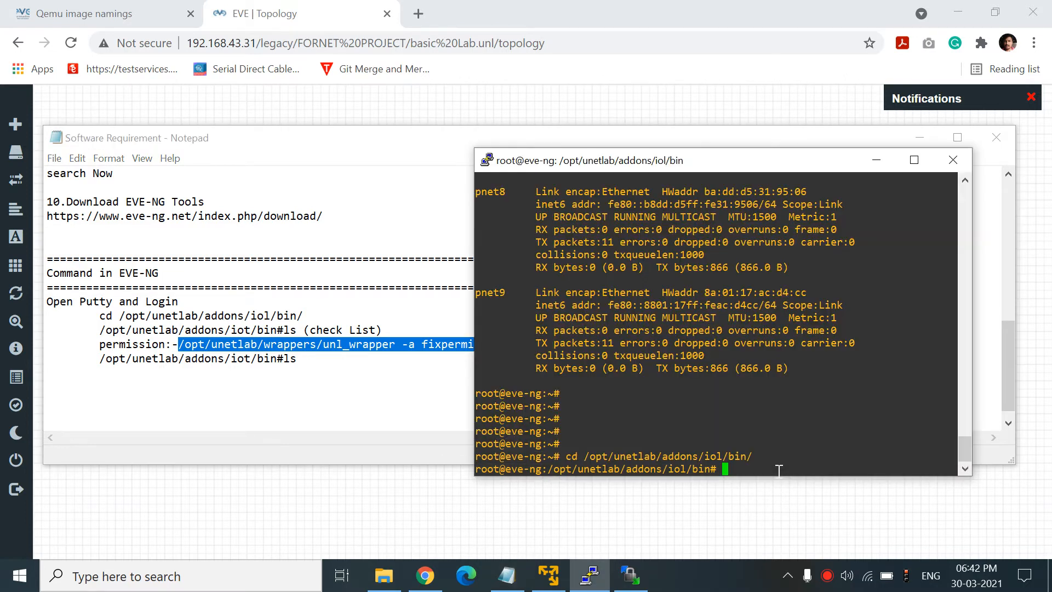
{"action": "type", "text": "ls"}
{"action": "key", "text": "Return"}
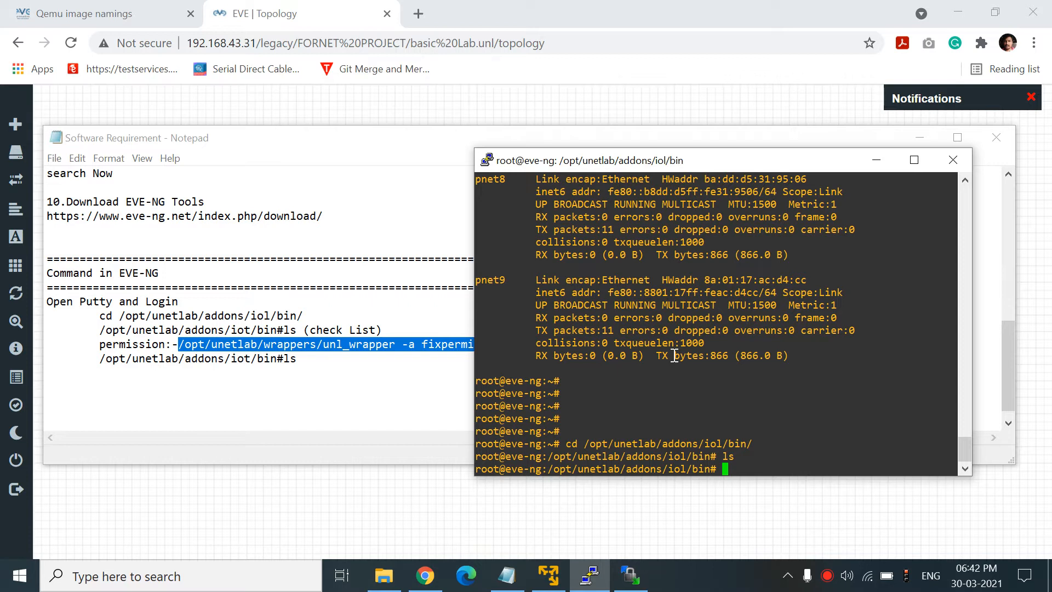
- Go up to /opt/unetlab/addons with cd .., list it, then enter and list the qemu folder
{"action": "type", "text": "cd.."}
{"action": "key", "text": "Return"}
{"action": "type", "text": "cd .."}
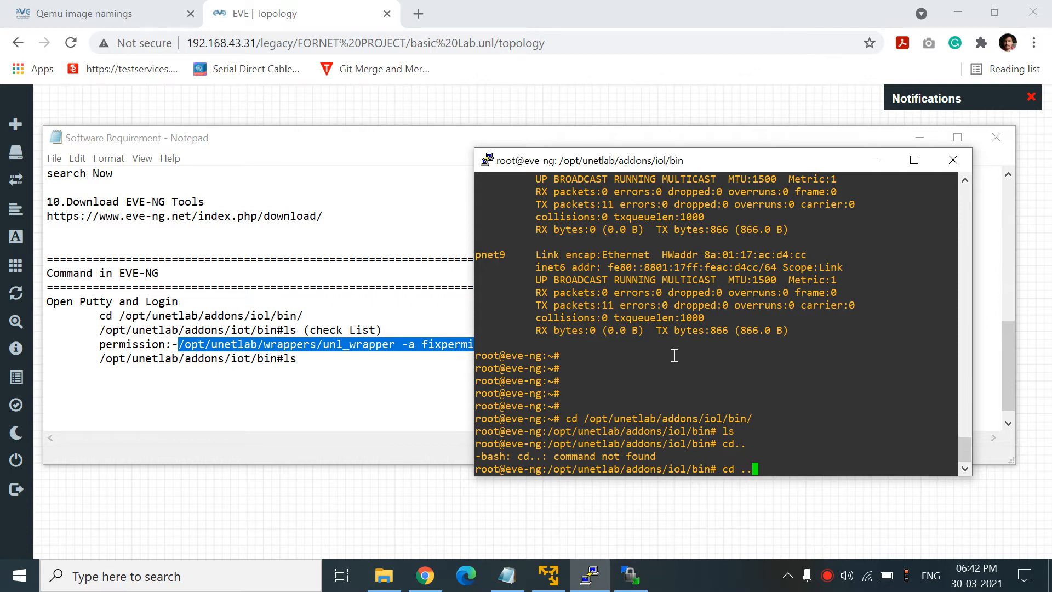
{"action": "key", "text": "Return"}
{"action": "type", "text": "cd .."}
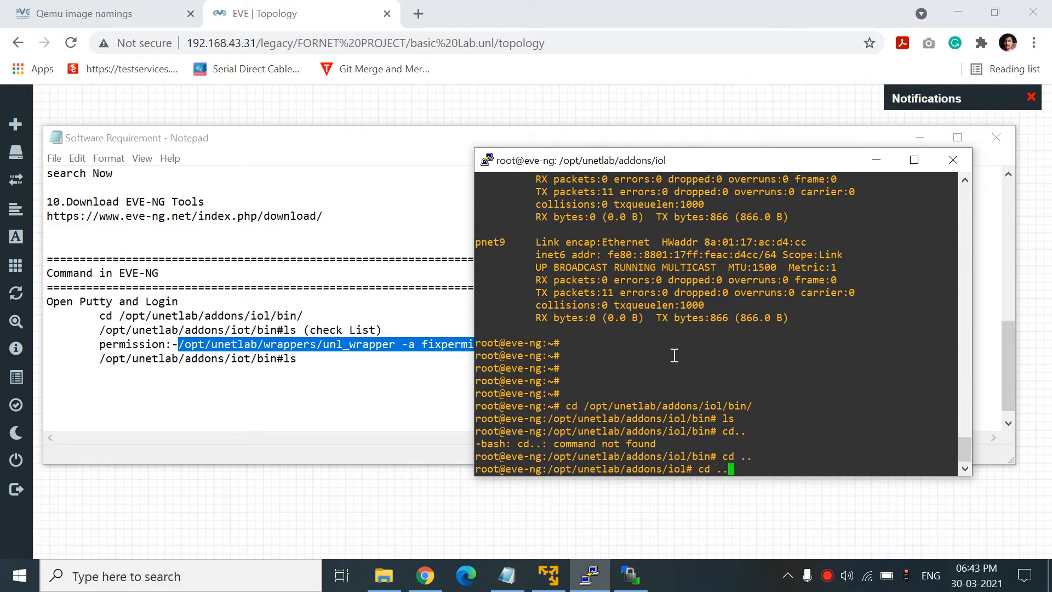
{"action": "key", "text": "Return"}
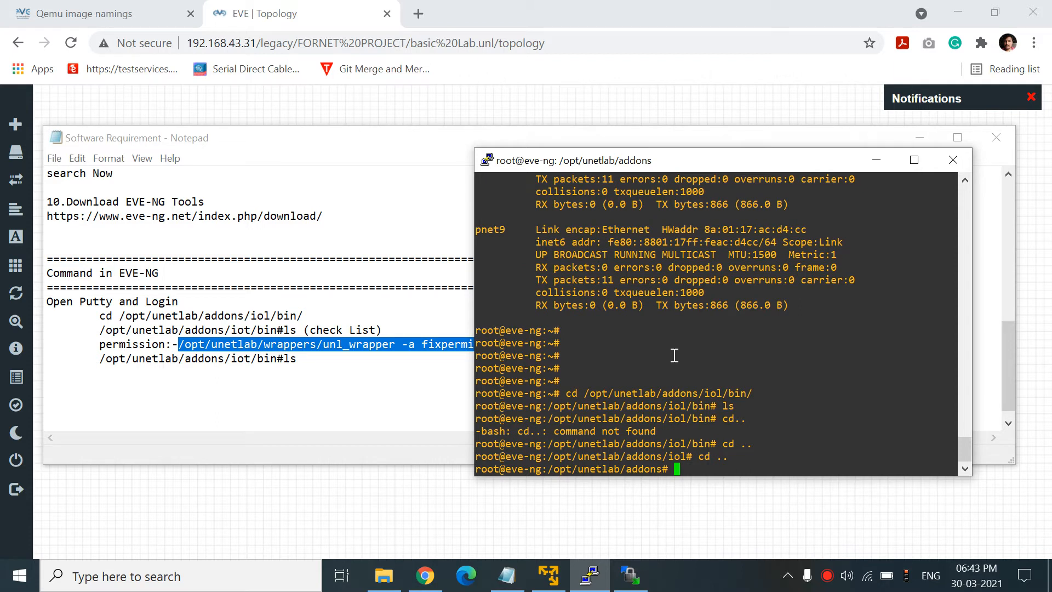
{"action": "type", "text": "ls"}
{"action": "key", "text": "Return"}
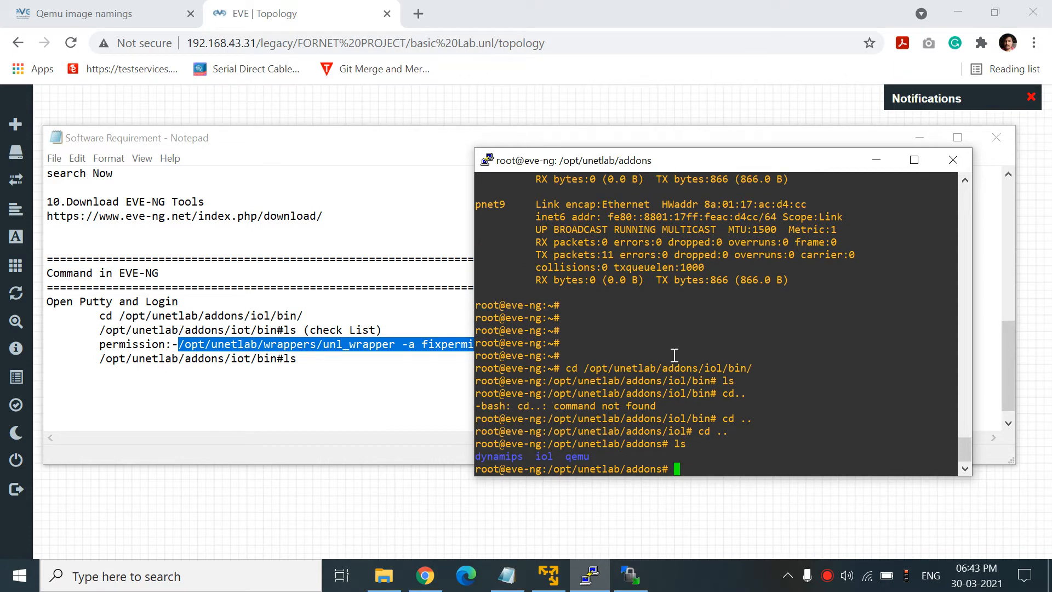
{"action": "type", "text": "cd qemu"}
{"action": "key", "text": "Return"}
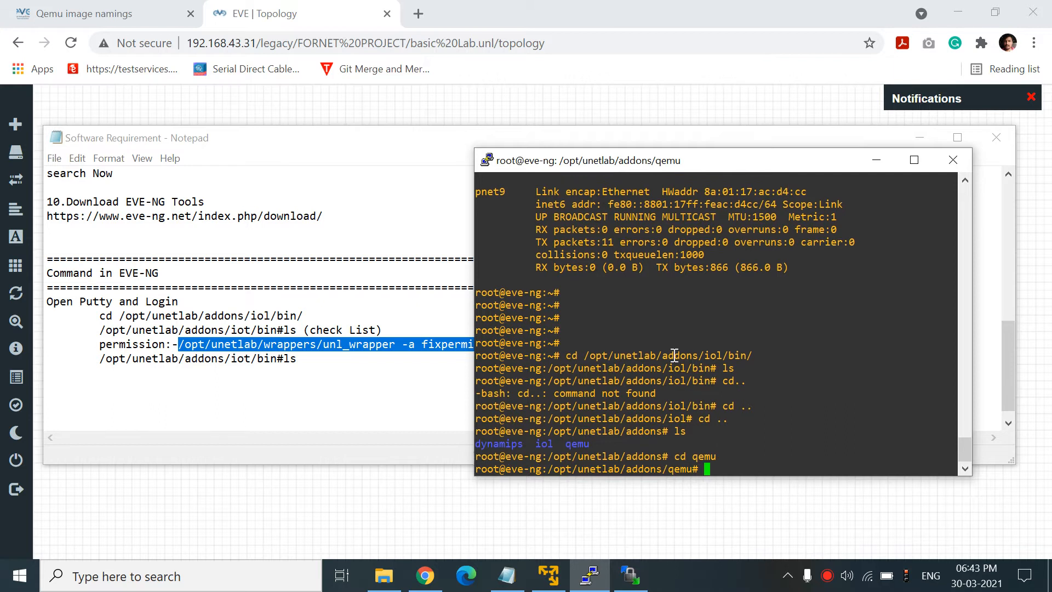
{"action": "type", "text": "ls"}
{"action": "key", "text": "Return"}
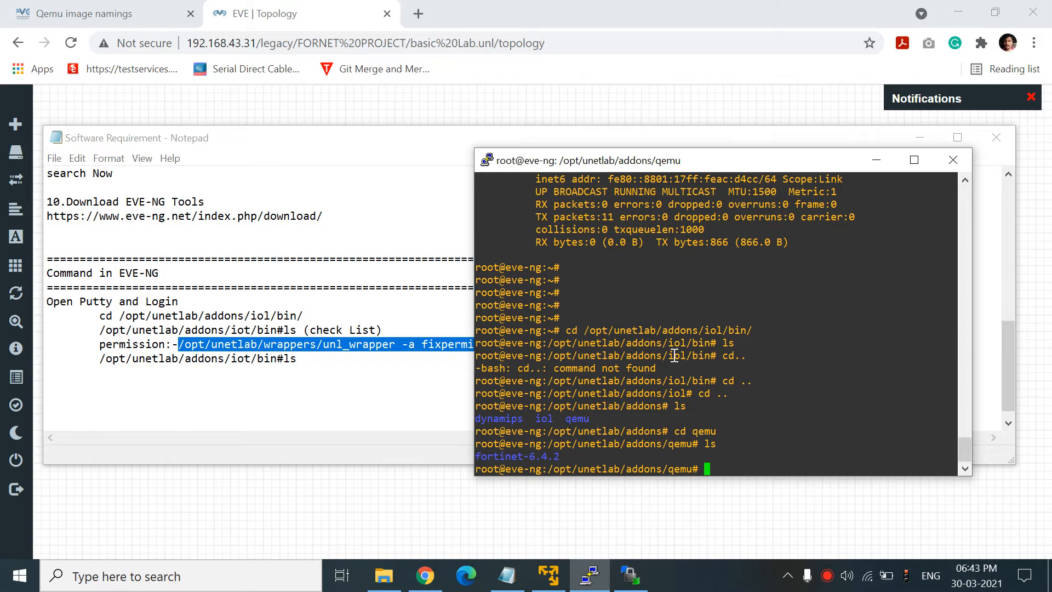
- Paste and run /opt/unetlab/wrappers/unl_wrapper -a fixpermissions in the qemu folder
{"action": "right_click", "coordinate": [744, 425]}
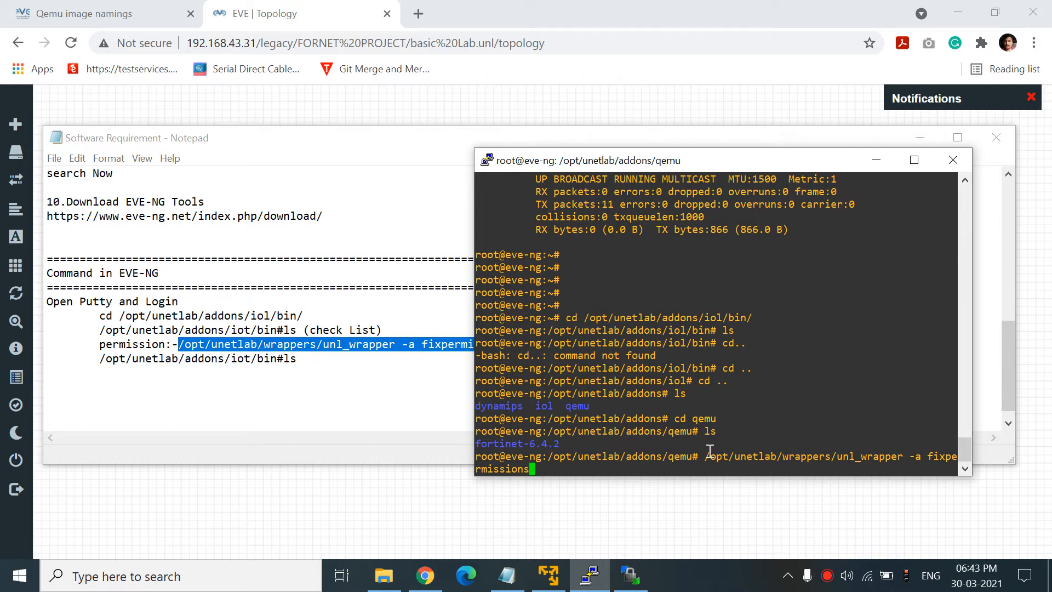
{"action": "key", "text": "Return"}
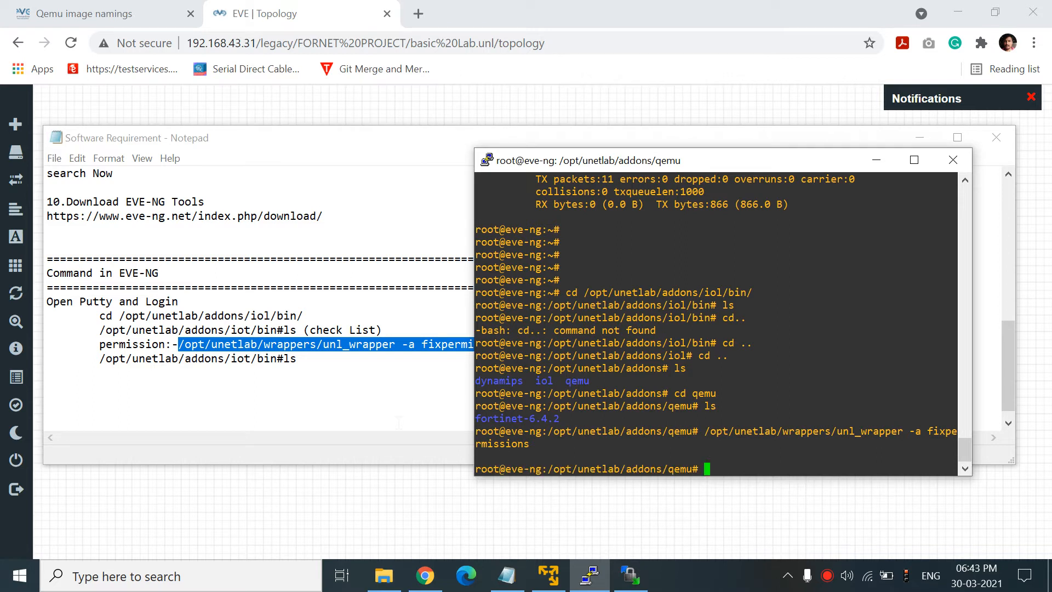
{"action": "left_click", "coordinate": [920, 138]}
{"action": "left_click", "coordinate": [281, 247]}
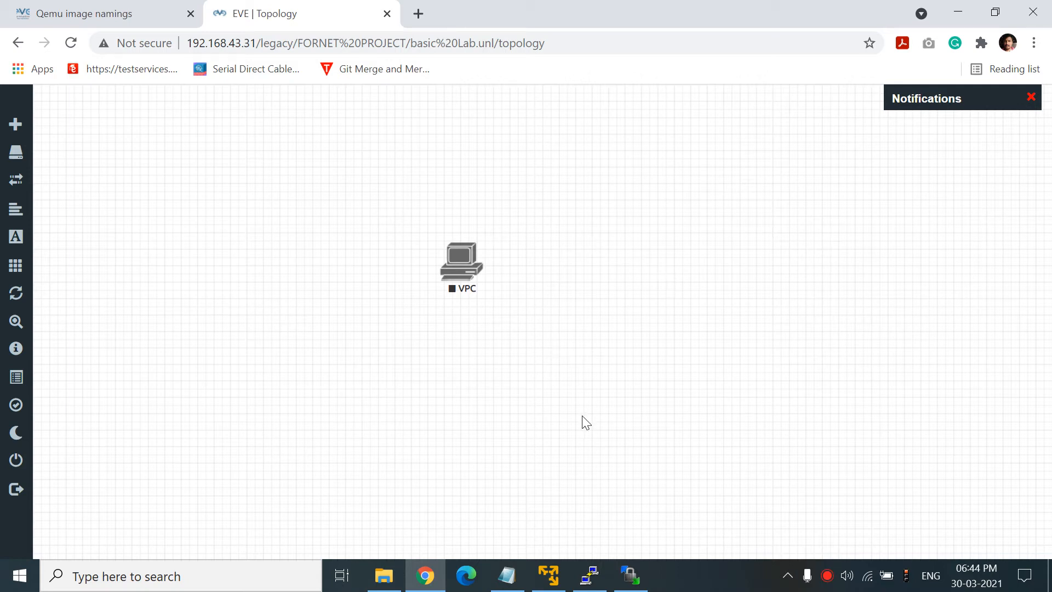
{"action": "left_click", "coordinate": [645, 578]}
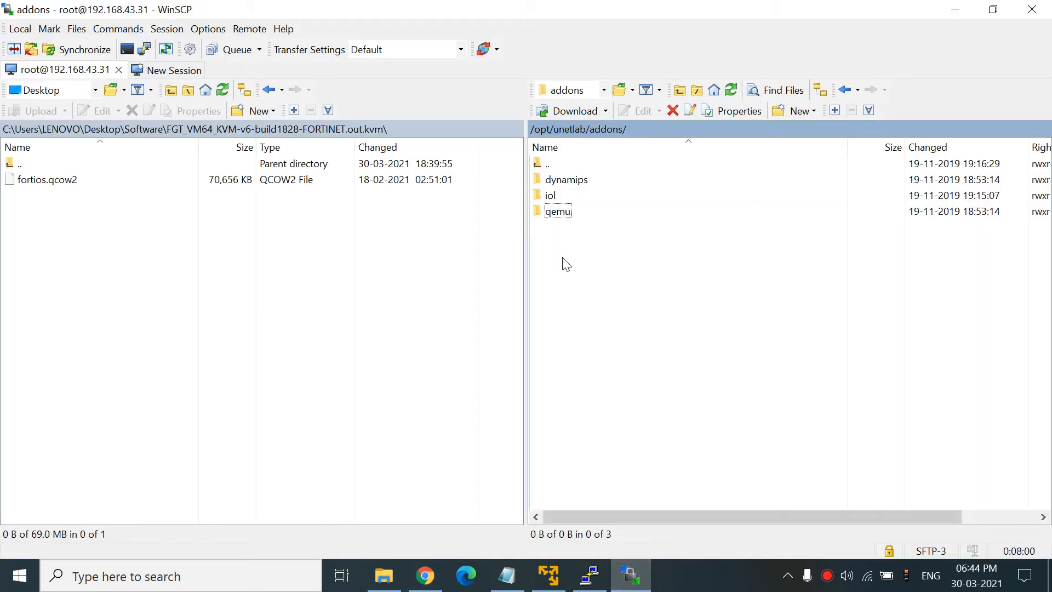
- Open the local EVE CISCO IMAGES folder and select i86bi-linux-l2-ipbasek9-15.1g.bin
{"action": "double_click", "coordinate": [54, 170]}
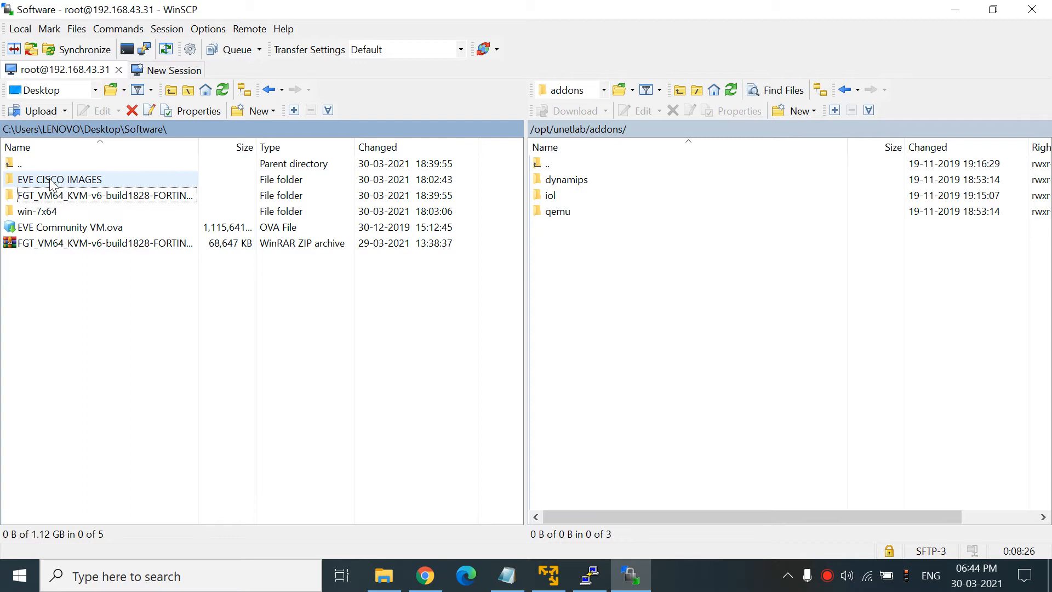
{"action": "double_click", "coordinate": [52, 183]}
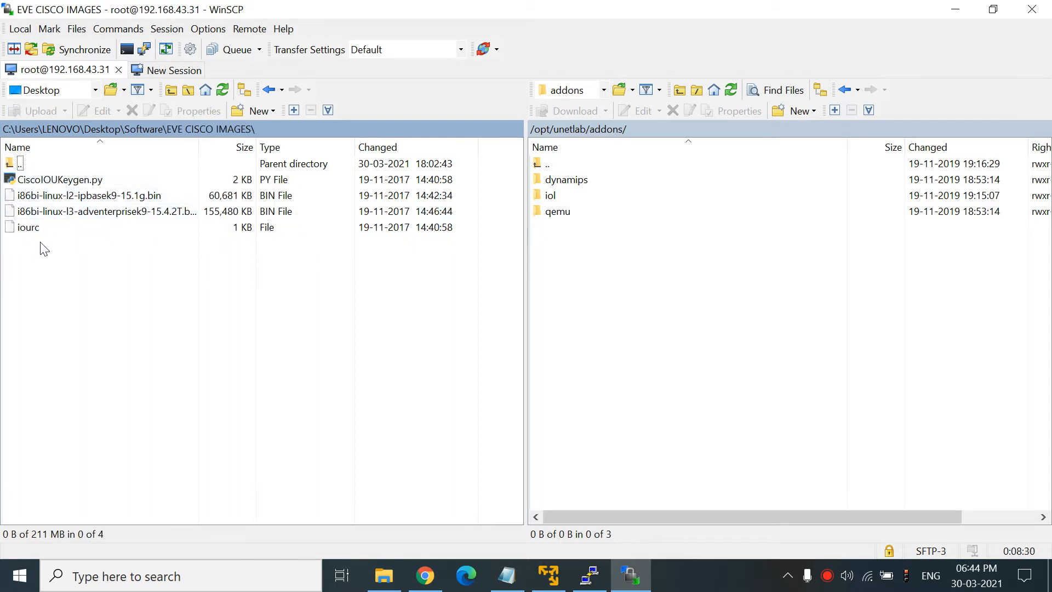
{"action": "left_click", "coordinate": [38, 198]}
- Browse WinSCP's remote panel to /opt/unetlab/addons/iol/bin
{"action": "right_click", "coordinate": [39, 198]}
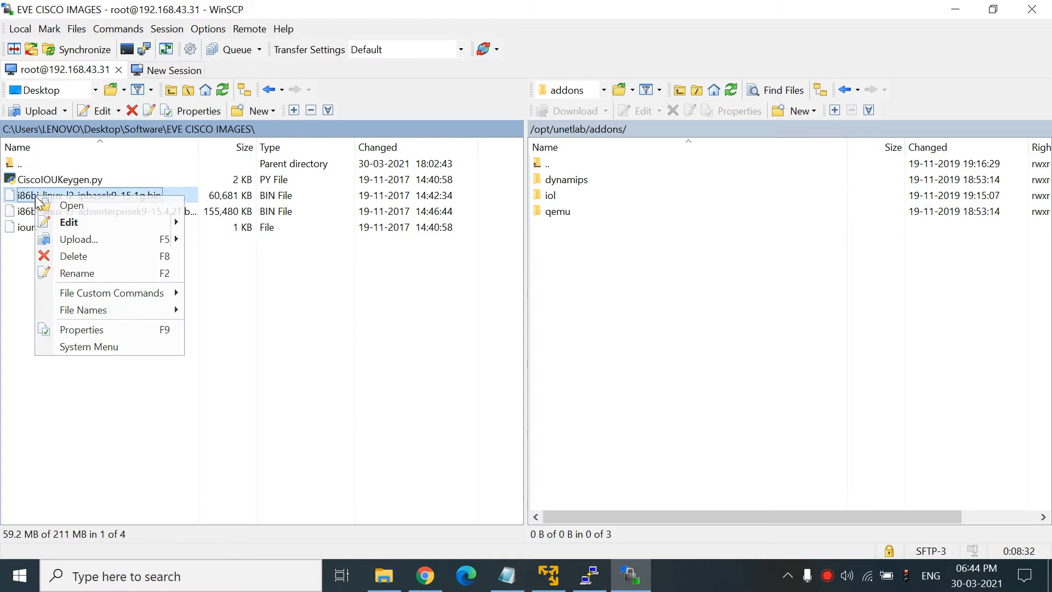
{"action": "double_click", "coordinate": [547, 165]}
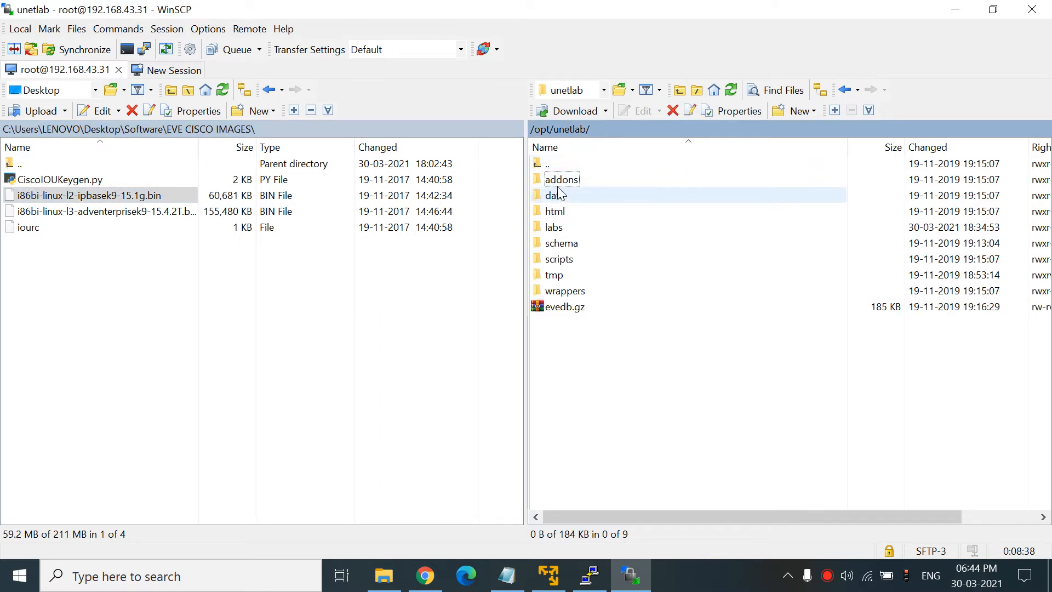
{"action": "double_click", "coordinate": [559, 180]}
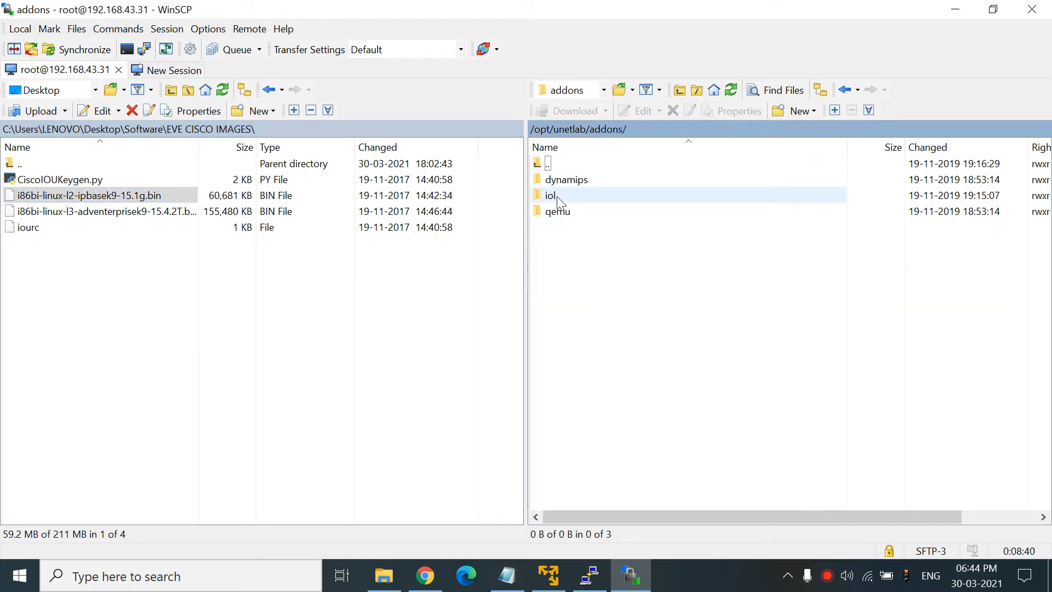
{"action": "double_click", "coordinate": [558, 200]}
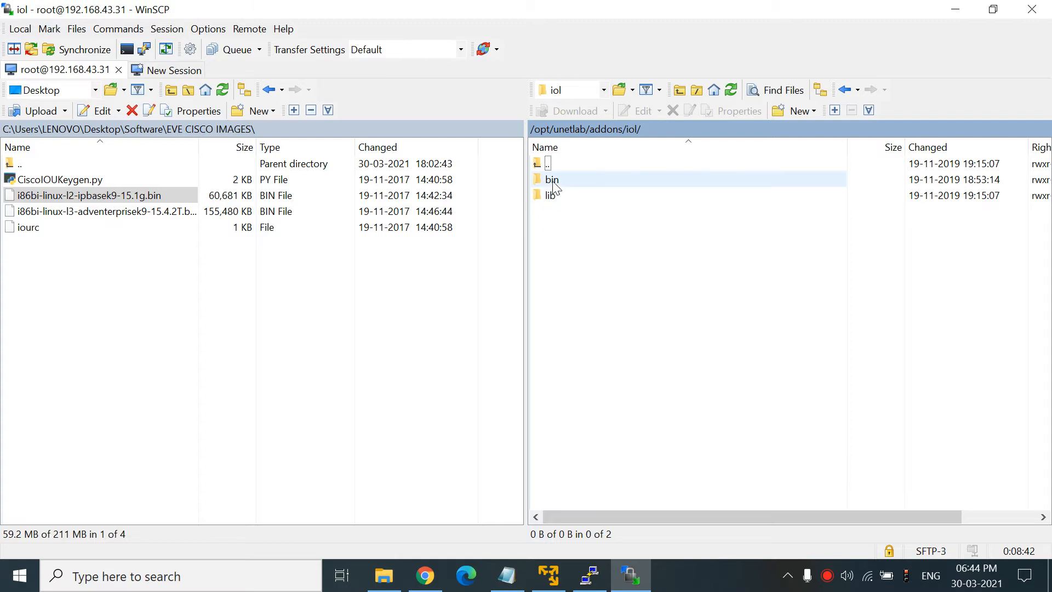
{"action": "double_click", "coordinate": [556, 184]}
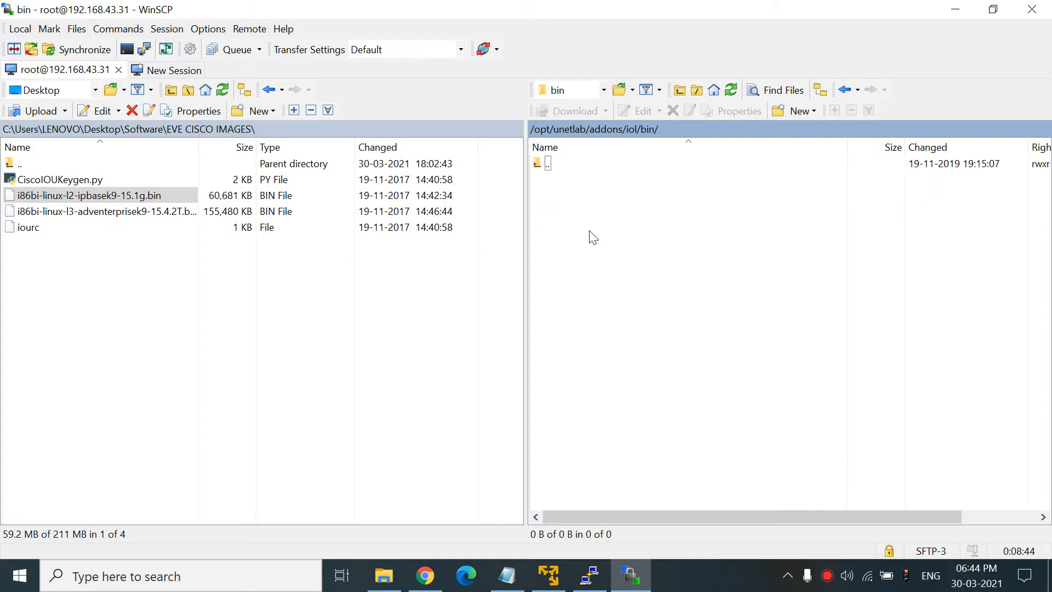
- Upload i86bi-linux-l2-ipbasek9-15.1g.bin into the remote iol/bin folder
{"action": "right_click", "coordinate": [140, 196]}
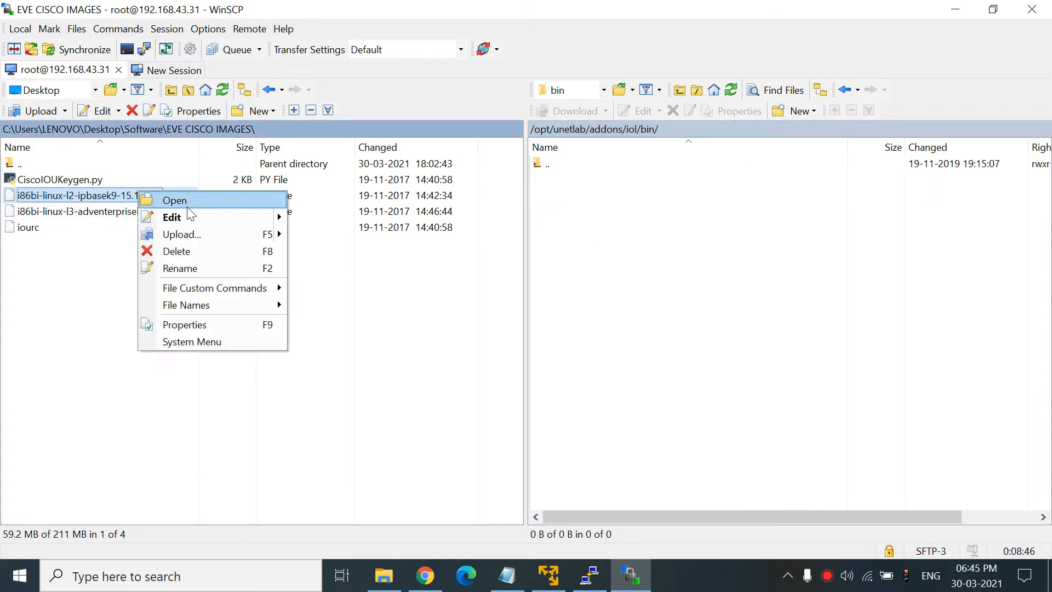
{"action": "mouse_move", "coordinate": [192, 234]}
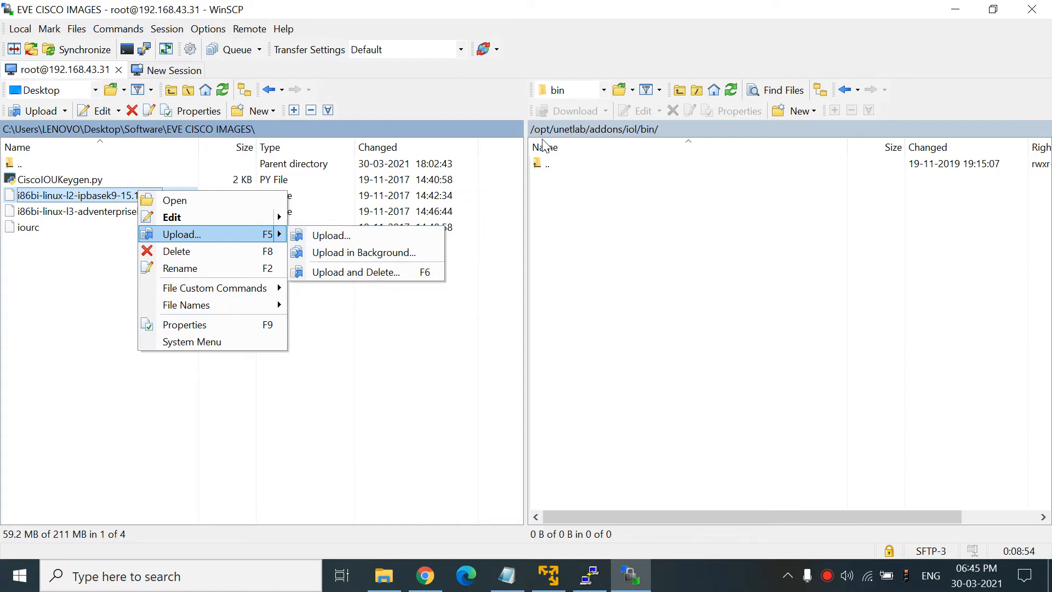
{"action": "left_click", "coordinate": [331, 235]}
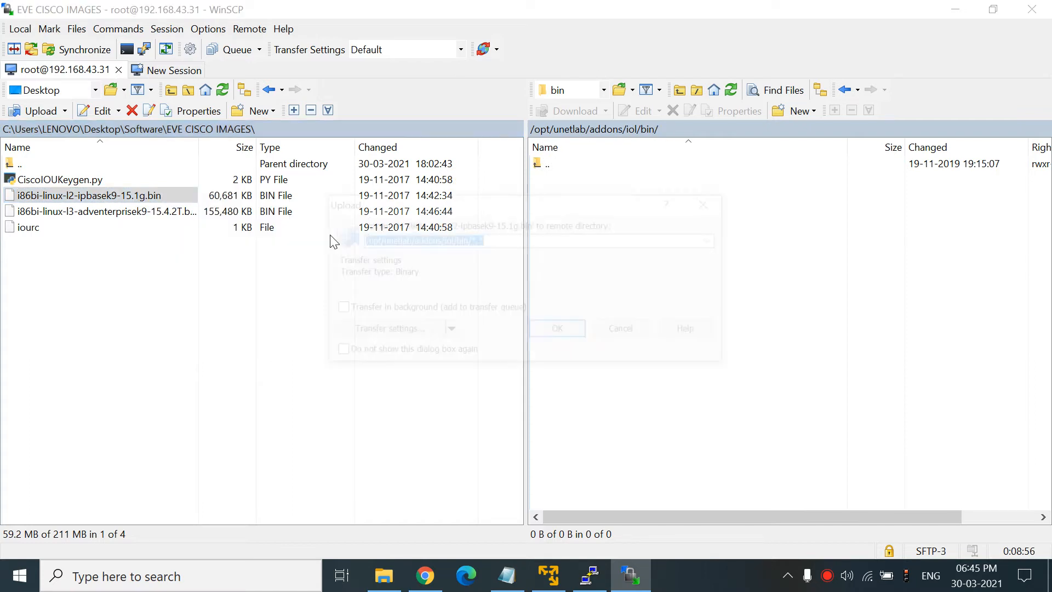
{"action": "left_click", "coordinate": [562, 331]}
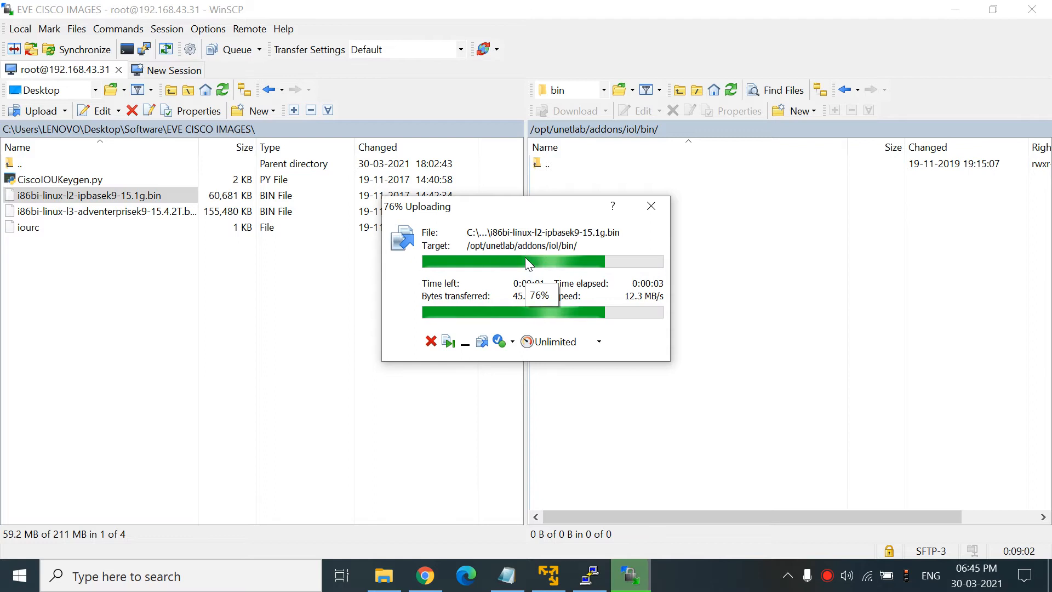
{"action": "left_click", "coordinate": [147, 214]}
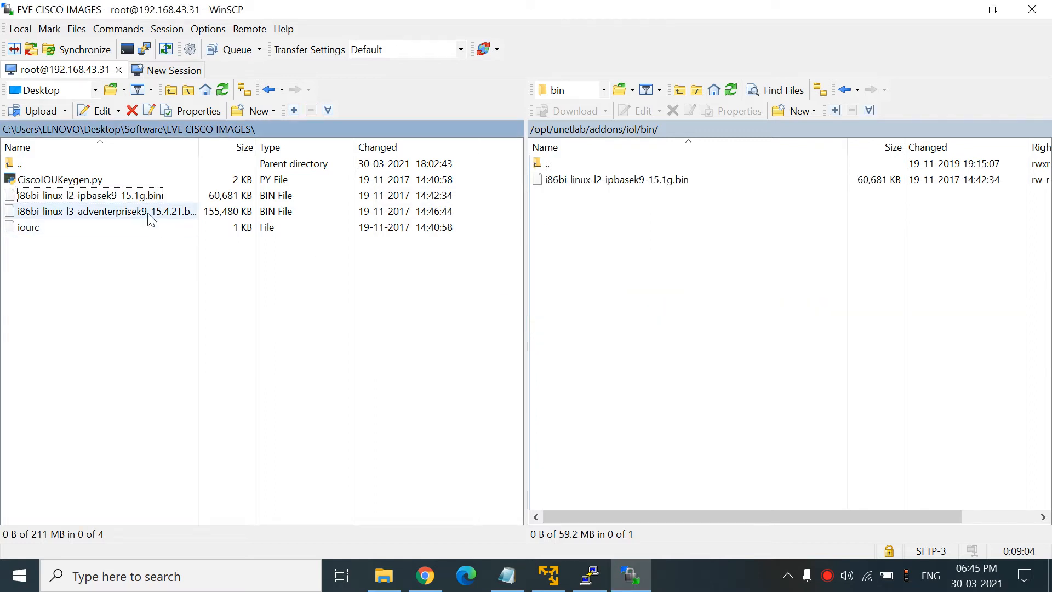
- Upload i86bi-linux-l3-adventerprisek9-15.4.2T.bin into the remote iol/bin folder
{"action": "right_click", "coordinate": [147, 213]}
{"action": "mouse_move", "coordinate": [185, 254]}
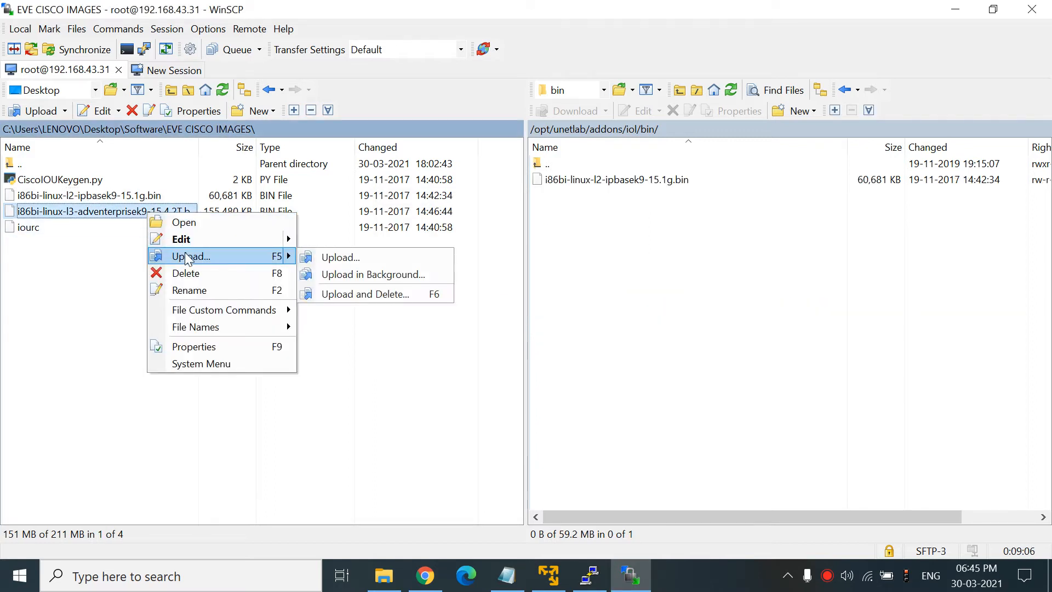
{"action": "left_click", "coordinate": [326, 257]}
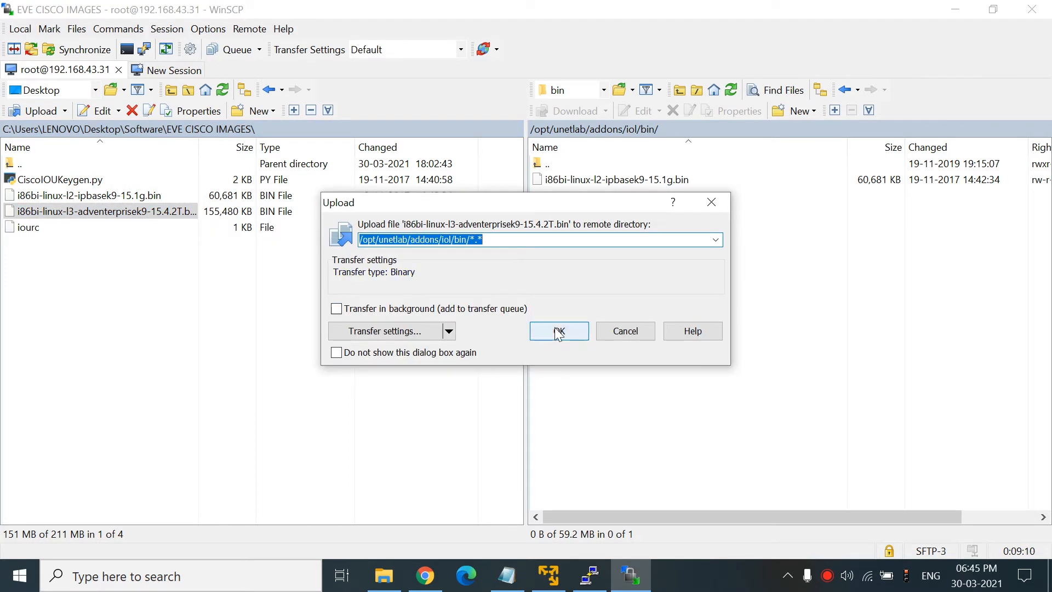
{"action": "left_click", "coordinate": [559, 332]}
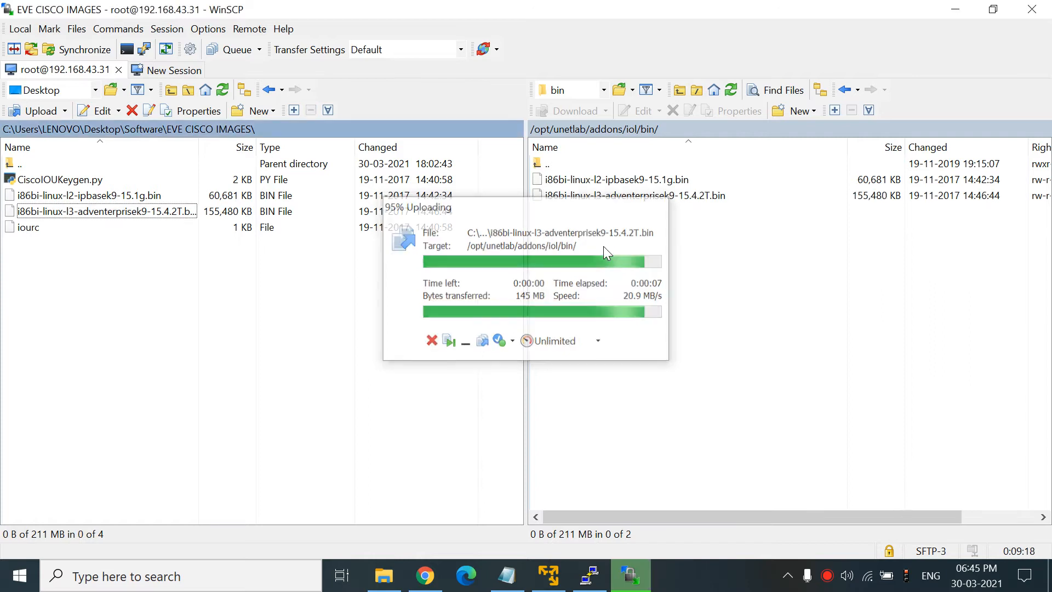
- Browse the local panel up to Software and into the win-7x64 folder
{"action": "key", "text": "Up"}
{"action": "key", "text": "Up"}
{"action": "key", "text": "Up"}
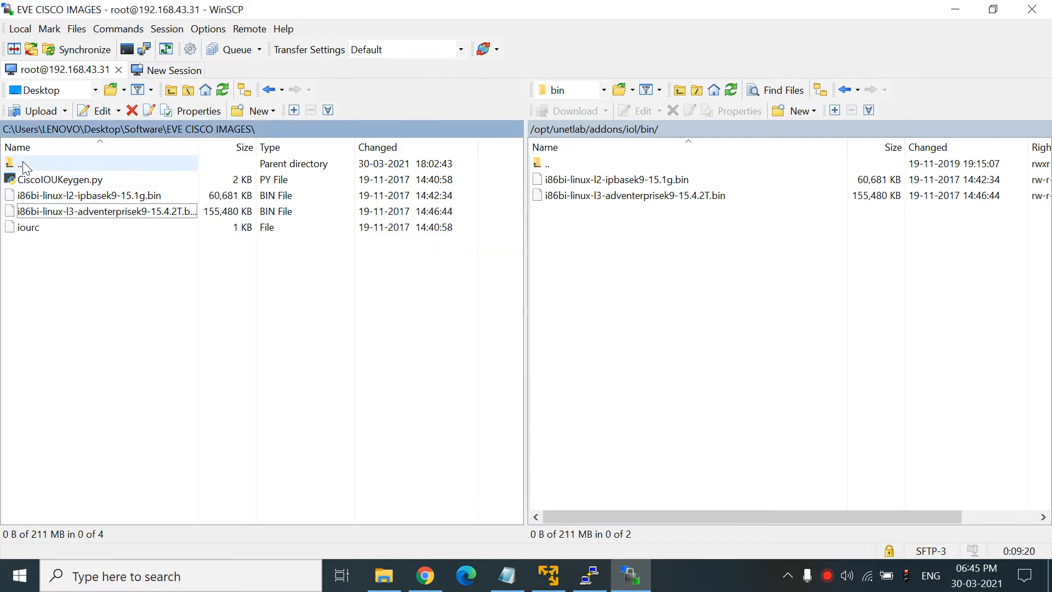
{"action": "key", "text": "Return"}
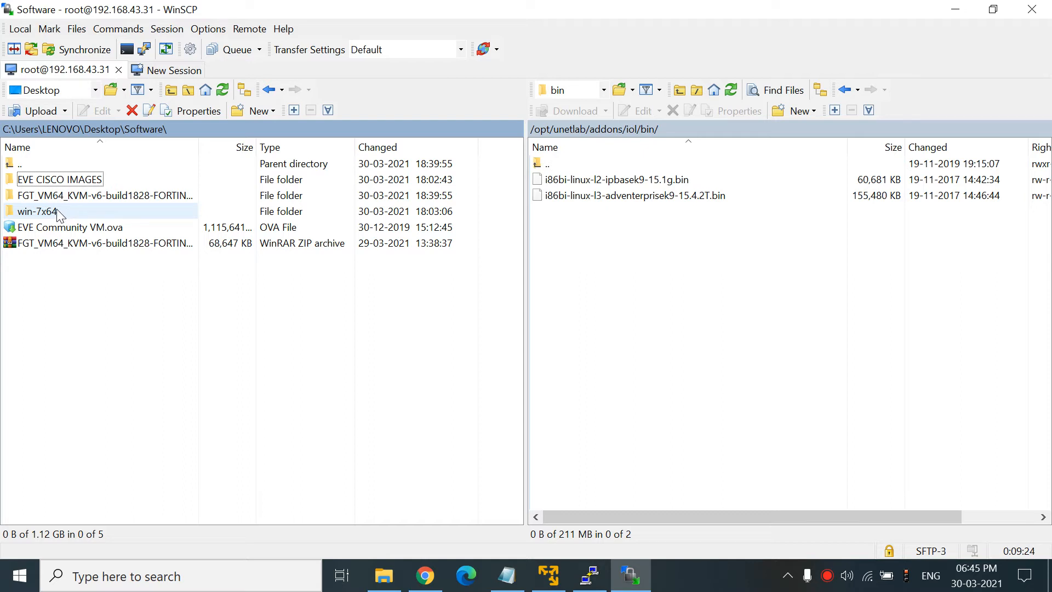
{"action": "double_click", "coordinate": [37, 211]}
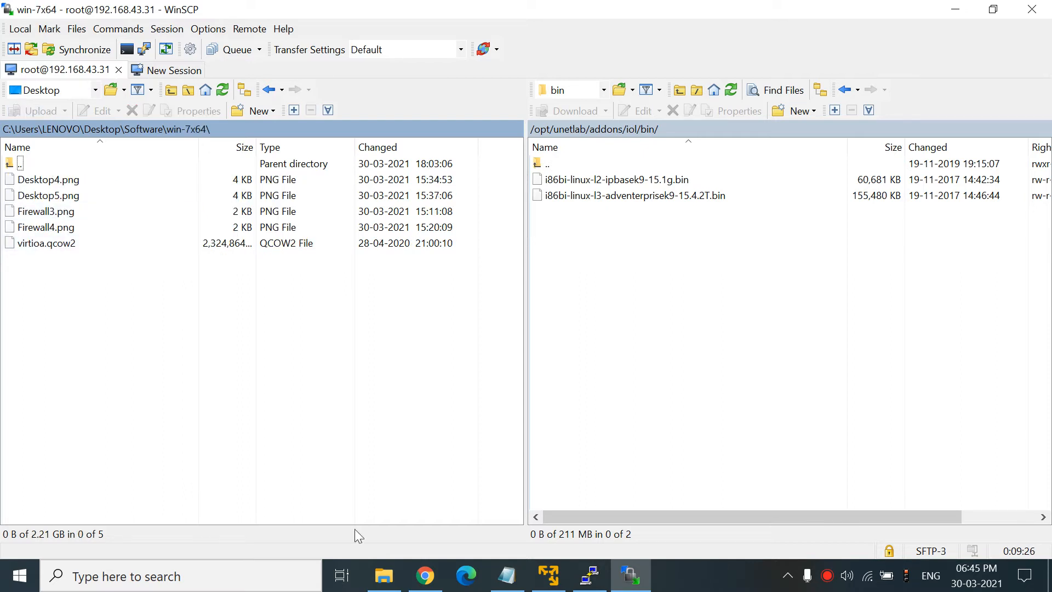
- Find 'win' on the Qemu image namings page: win- prefix, Windows hosts, virtioa disk name
{"action": "left_click", "coordinate": [425, 576]}
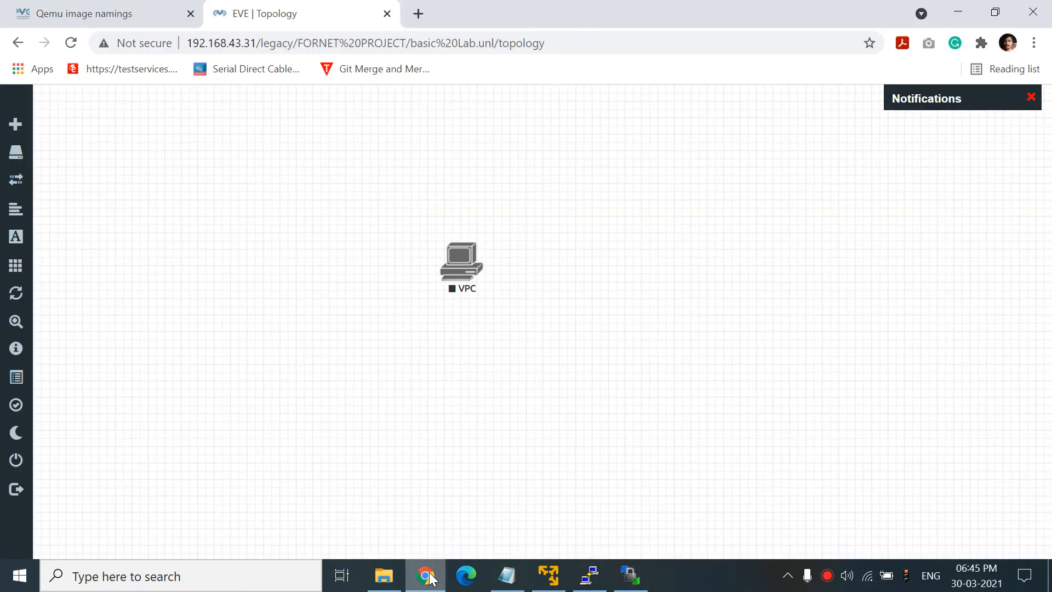
{"action": "left_click", "coordinate": [141, 6]}
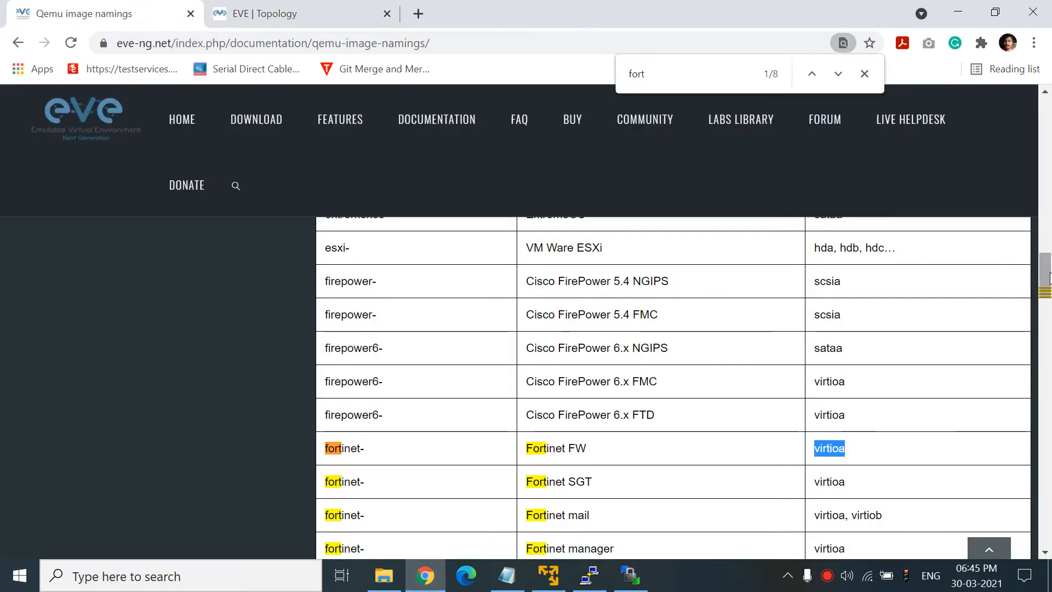
{"action": "left_click_drag", "start_coordinate": [1039, 250], "coordinate": [1046, 270]}
{"action": "left_click", "coordinate": [691, 74]}
{"action": "key", "text": "BackSpace"}
{"action": "key", "text": "BackSpace"}
{"action": "key", "text": "BackSpace"}
{"action": "key", "text": "BackSpace"}
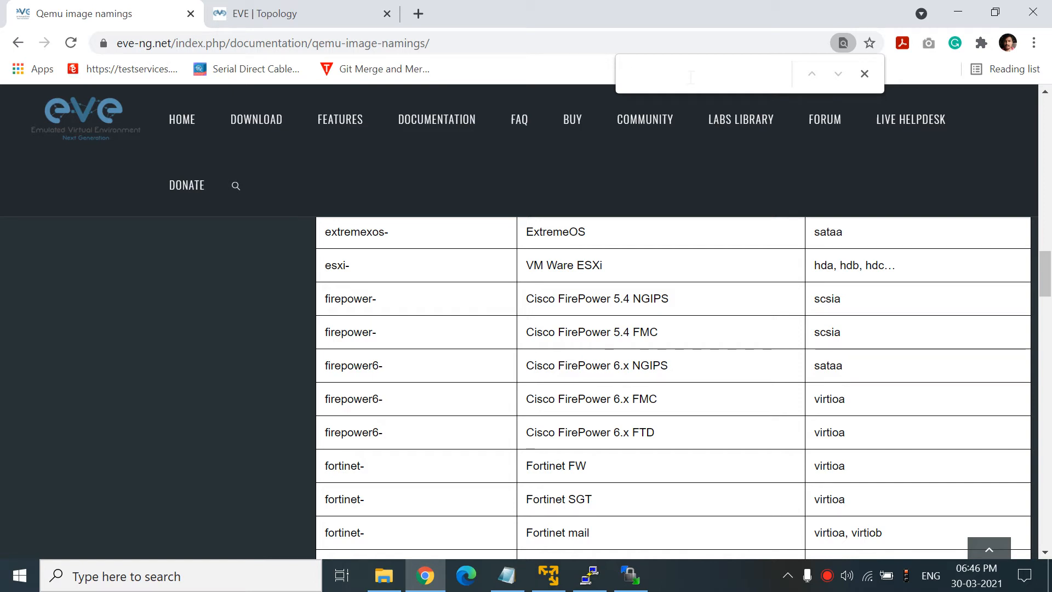
{"action": "type", "text": "win"}
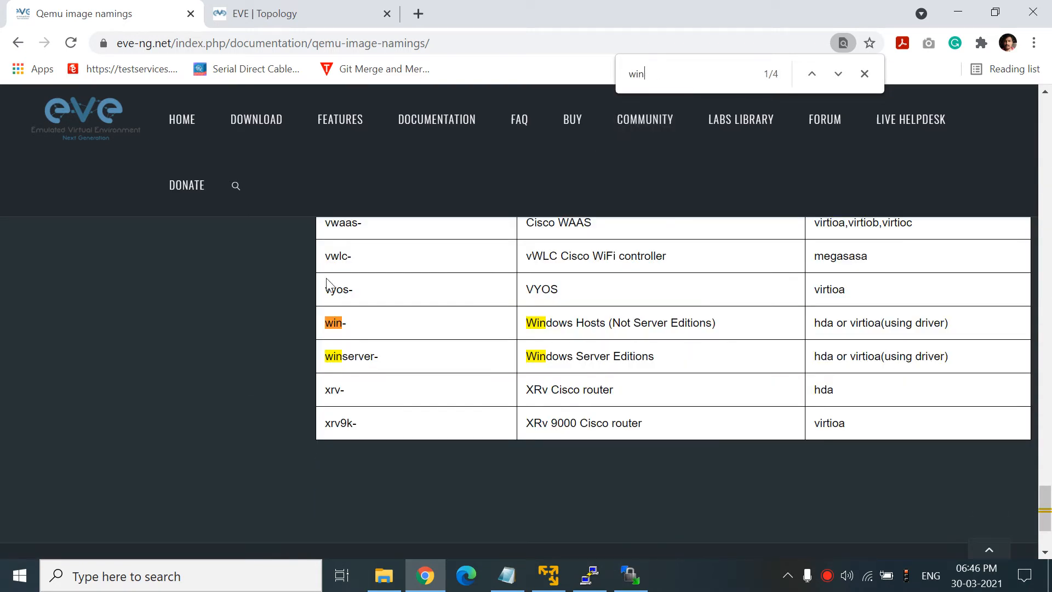
{"action": "triple_click", "coordinate": [333, 322]}
{"action": "left_click_drag", "start_coordinate": [527, 322], "coordinate": [723, 329]}
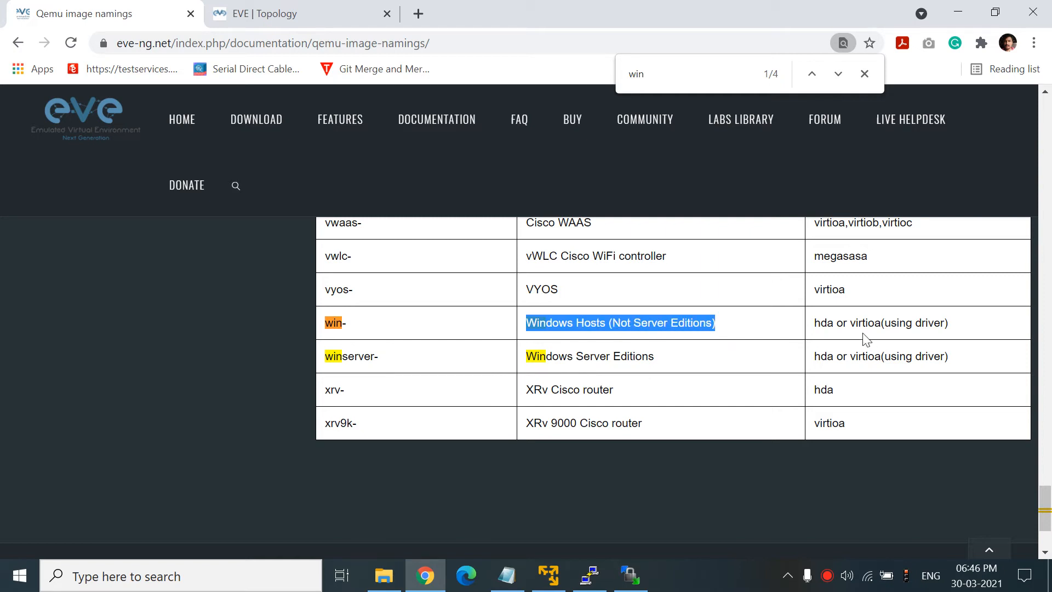
{"action": "left_click_drag", "start_coordinate": [850, 323], "coordinate": [865, 323]}
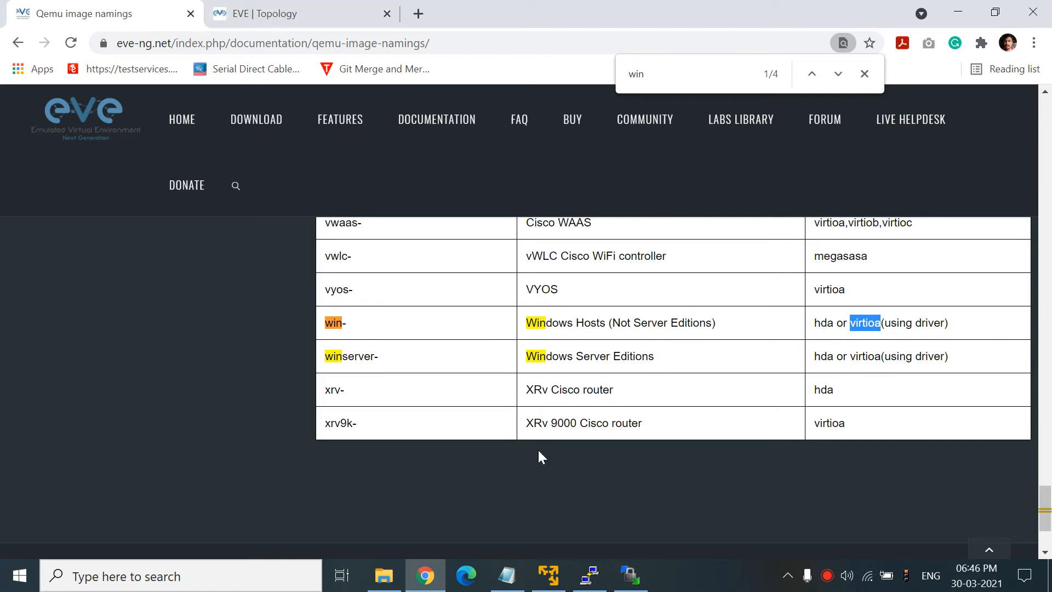
{"action": "left_click", "coordinate": [633, 582]}
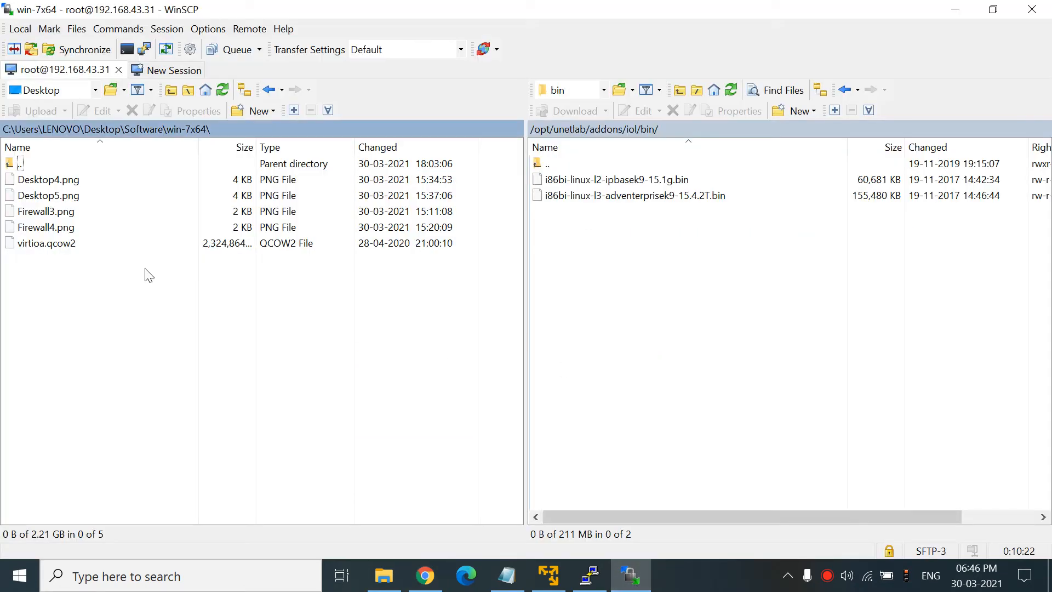
- Show the local win-7x64 folder and open the remote /opt/unetlab/addons/qemu folder
{"action": "double_click", "coordinate": [29, 167]}
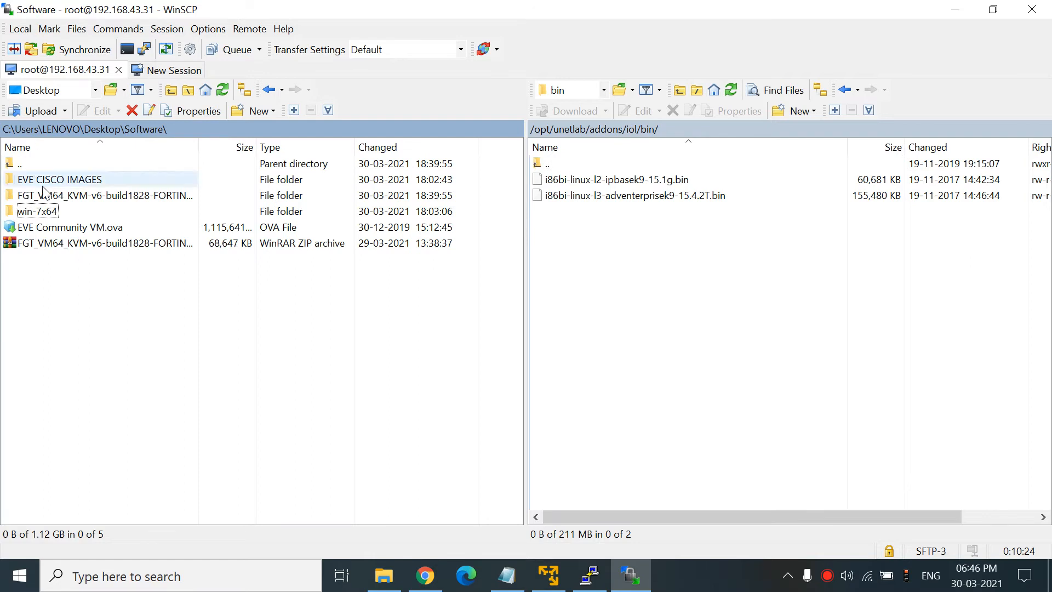
{"action": "double_click", "coordinate": [34, 211]}
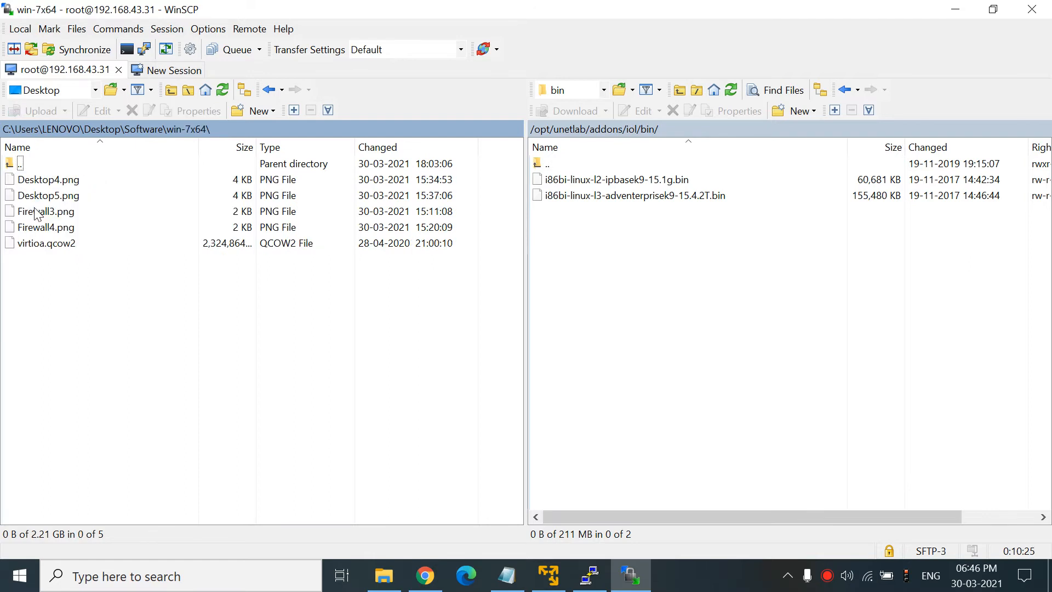
{"action": "double_click", "coordinate": [548, 164]}
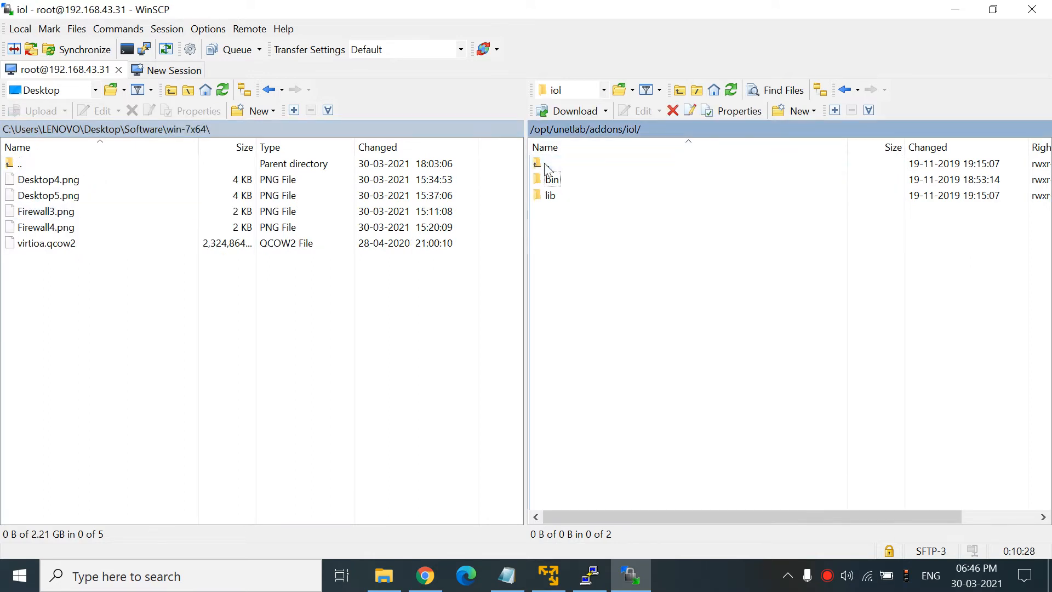
{"action": "double_click", "coordinate": [548, 164]}
{"action": "left_click", "coordinate": [568, 213]}
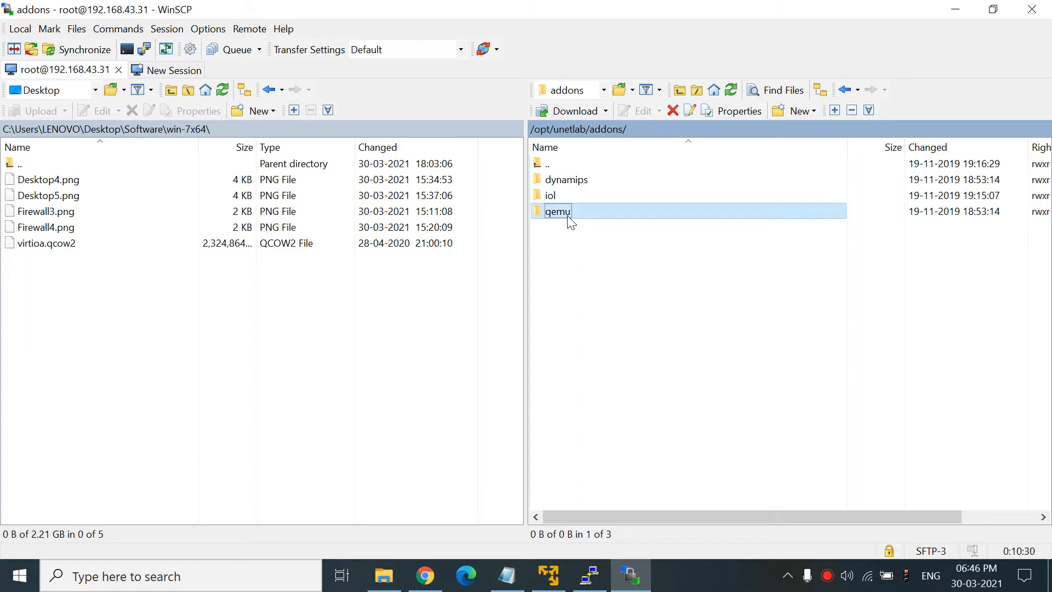
{"action": "double_click", "coordinate": [570, 214]}
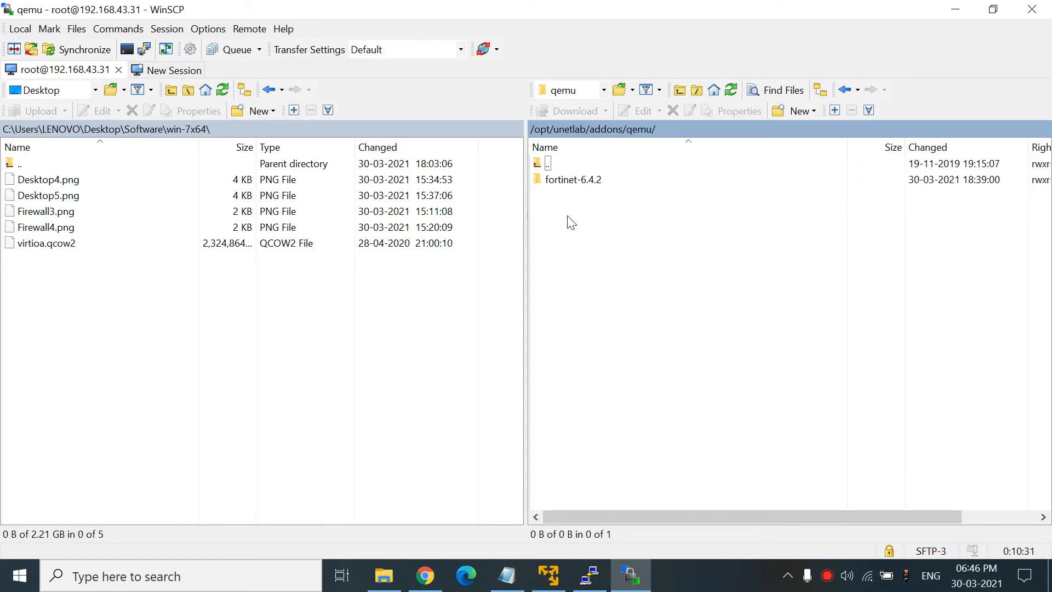
- Create a new remote directory named win-7 inside qemu and open it
{"action": "right_click", "coordinate": [587, 195]}
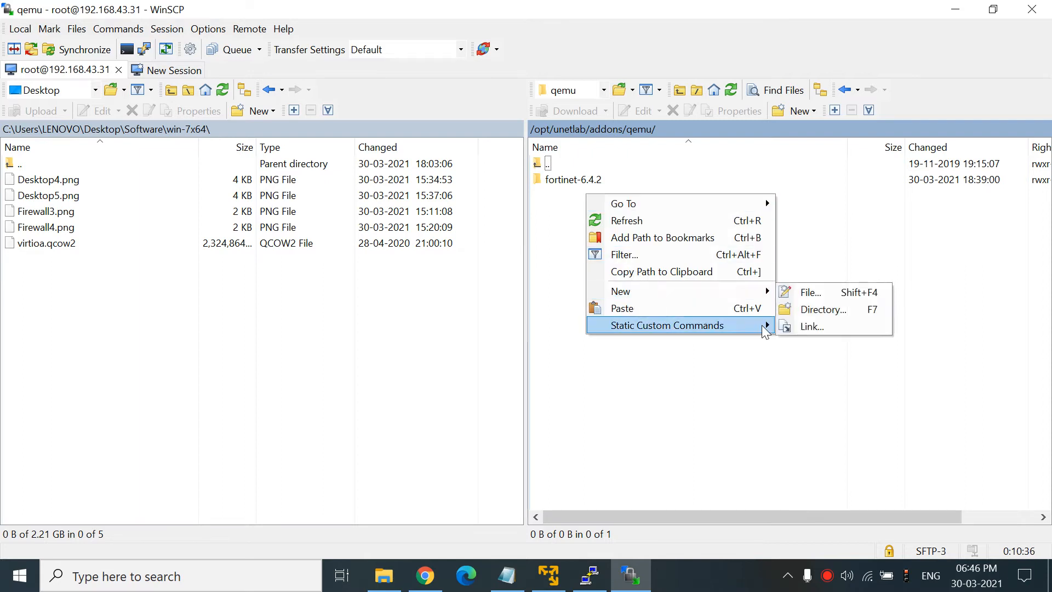
{"action": "left_click", "coordinate": [822, 309]}
{"action": "type", "text": "win-7"}
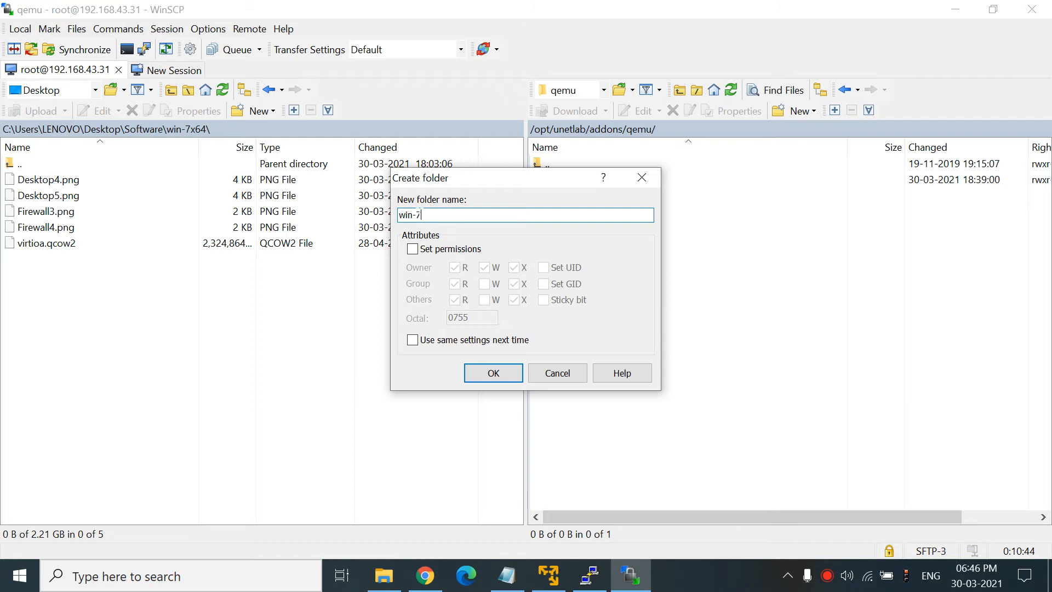
{"action": "left_click", "coordinate": [492, 371]}
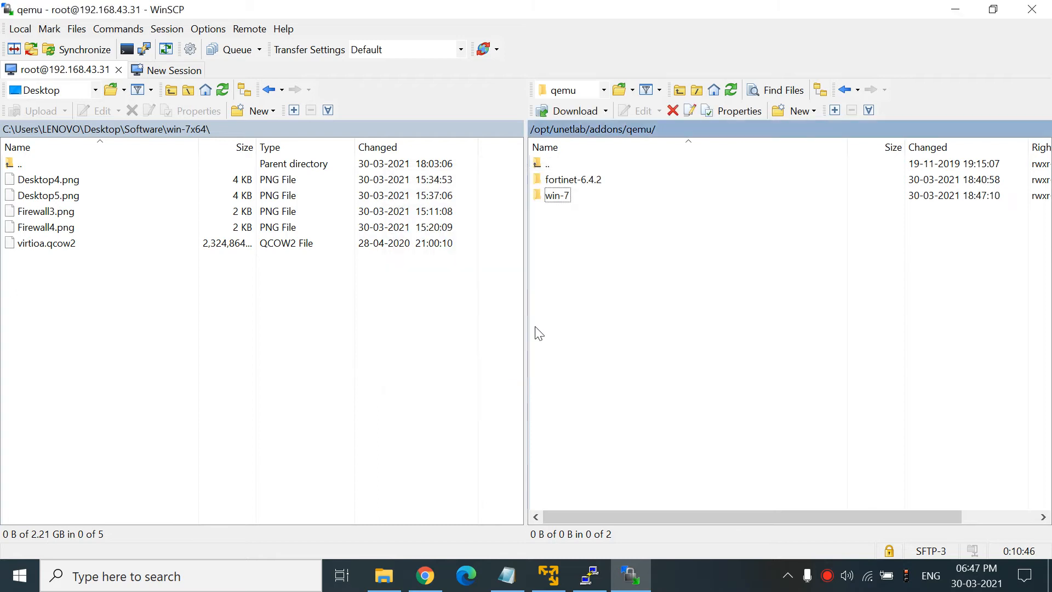
{"action": "double_click", "coordinate": [555, 197]}
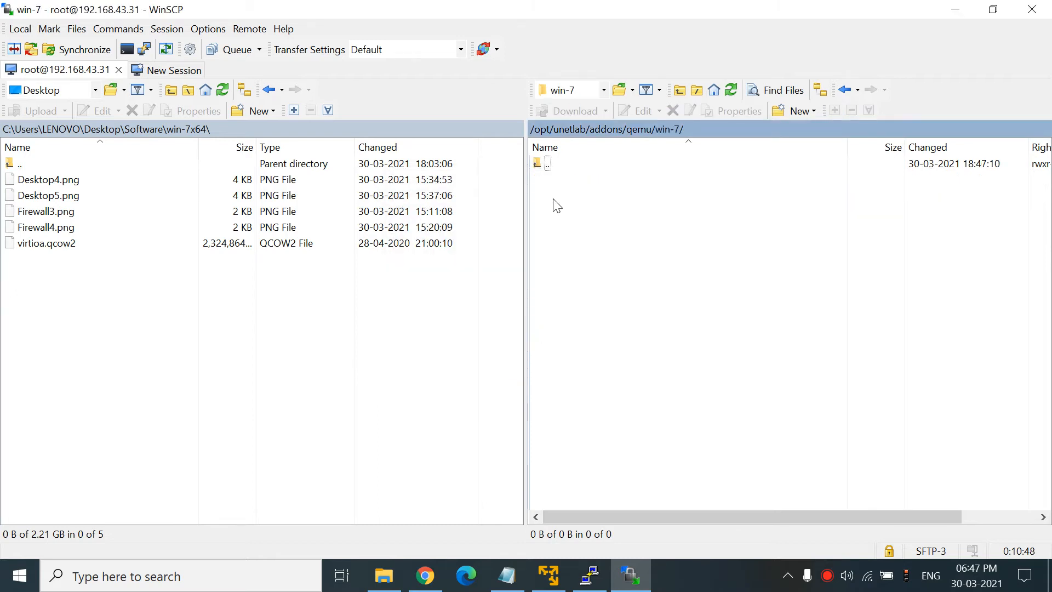
- Upload the local virtioa.qcow2 into the remote win-7 folder, then bring Chrome forward
{"action": "left_click", "coordinate": [34, 244]}
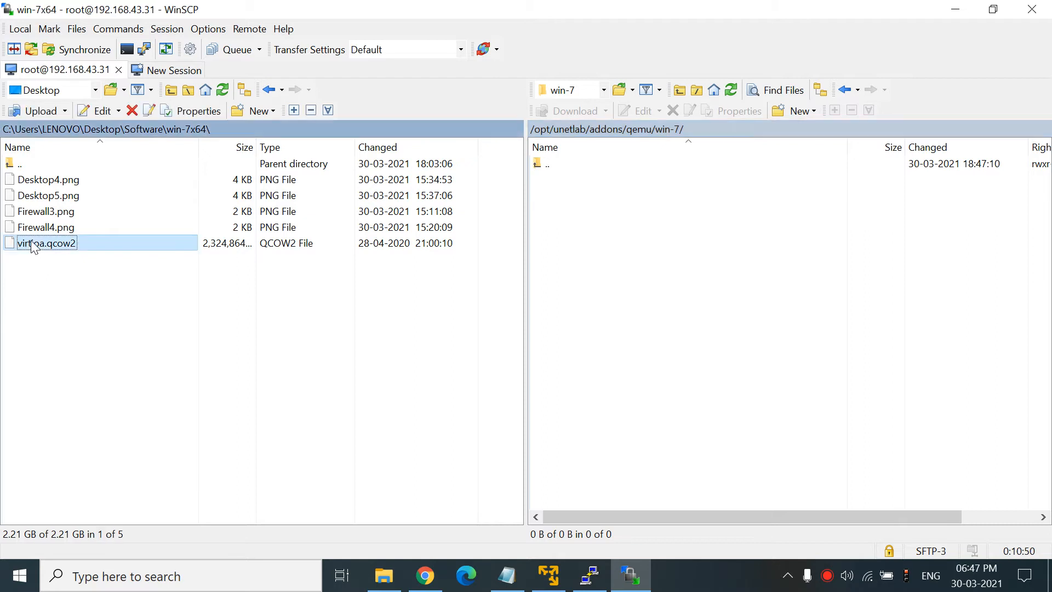
{"action": "right_click", "coordinate": [34, 246]}
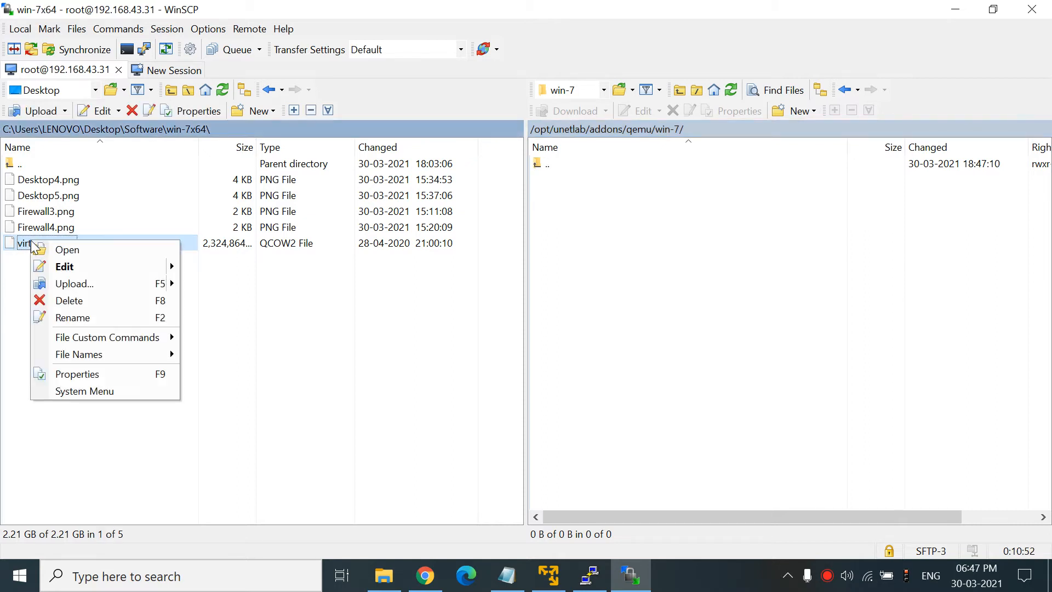
{"action": "left_click", "coordinate": [74, 284]}
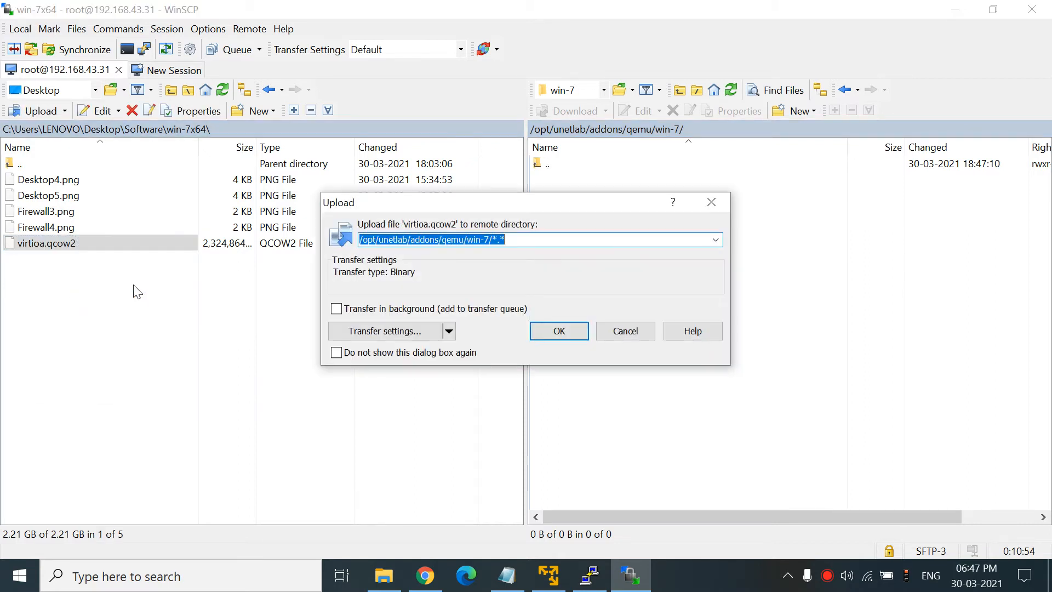
{"action": "left_click", "coordinate": [558, 332]}
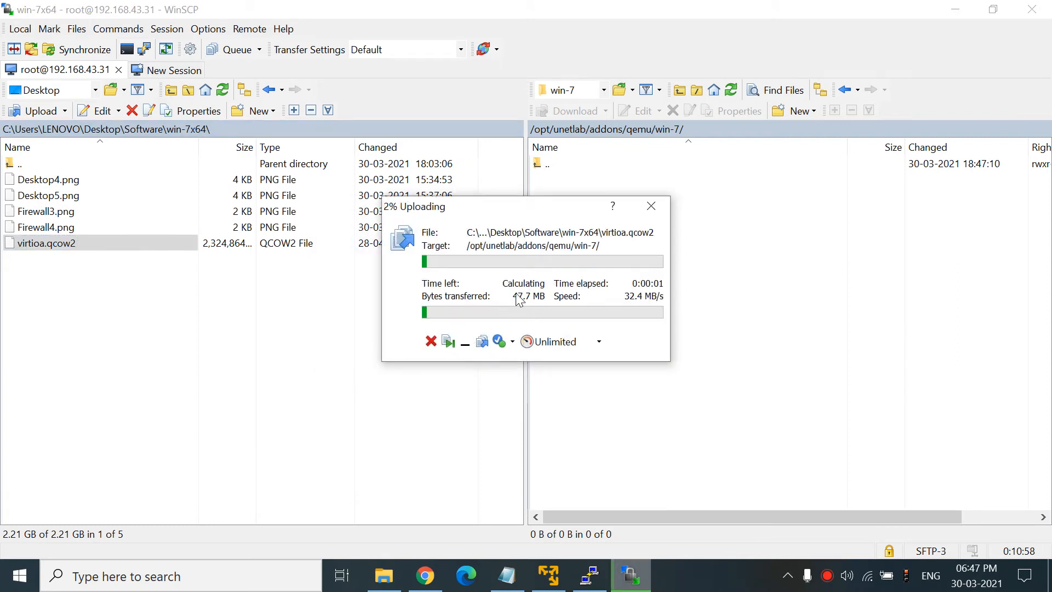
{"action": "left_click", "coordinate": [427, 575]}
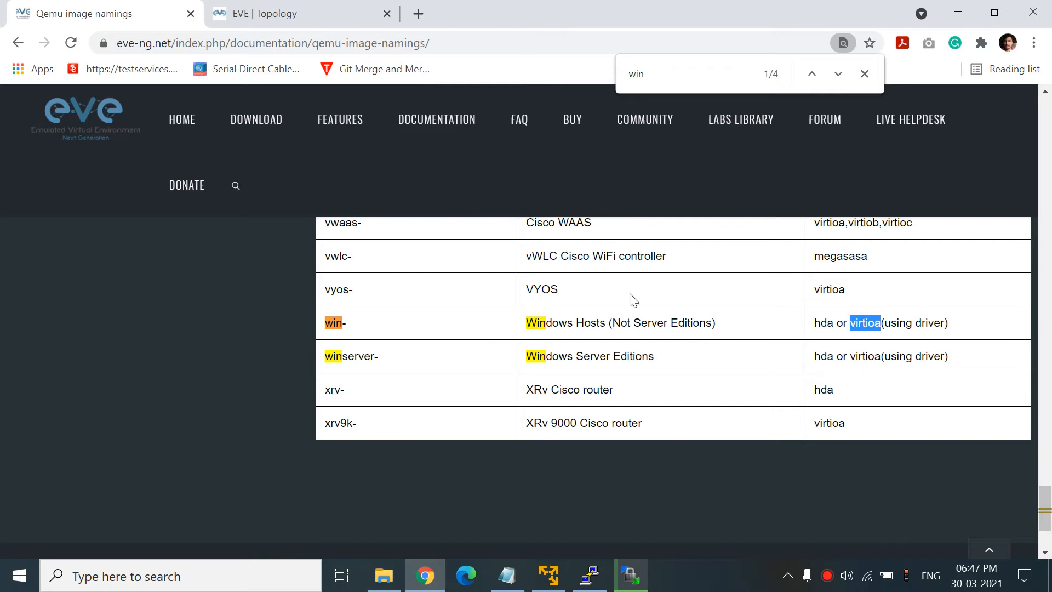
- Browse EVE-NG's add-node template list without adding a node, then return to WinSCP's upload progress
{"action": "left_click", "coordinate": [300, 10]}
{"action": "right_click", "coordinate": [349, 243]}
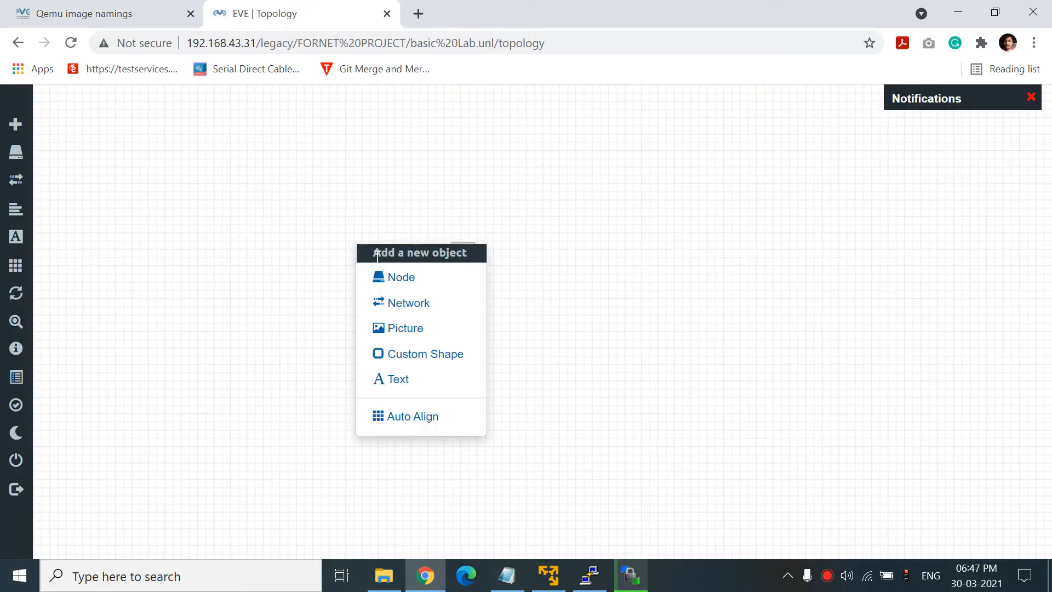
{"action": "left_click", "coordinate": [390, 277]}
{"action": "left_click_drag", "start_coordinate": [745, 262], "coordinate": [722, 376]}
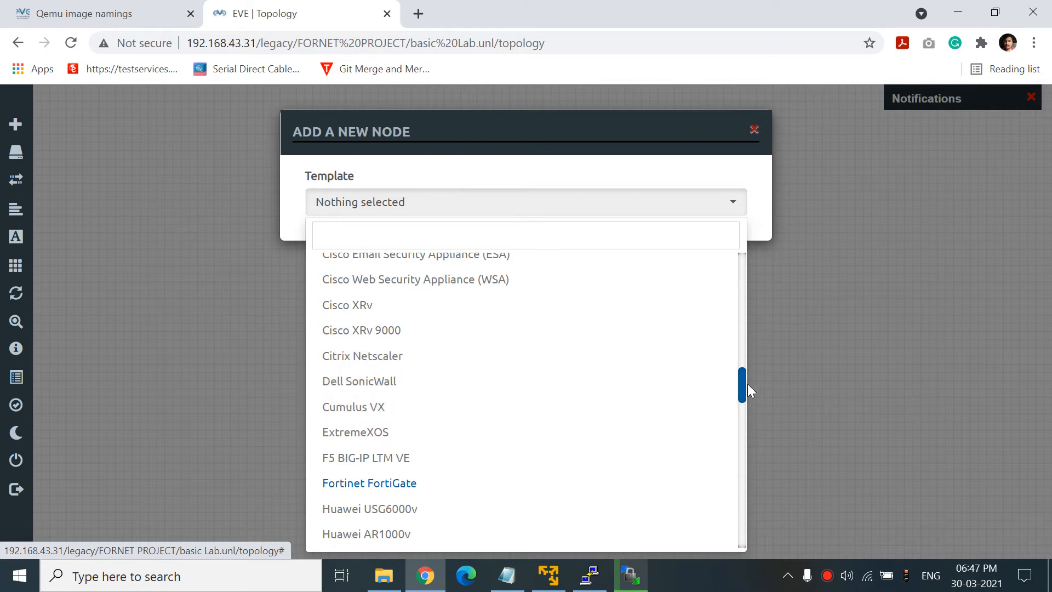
{"action": "left_click_drag", "start_coordinate": [742, 382], "coordinate": [720, 263]}
{"action": "left_click", "coordinate": [822, 230]}
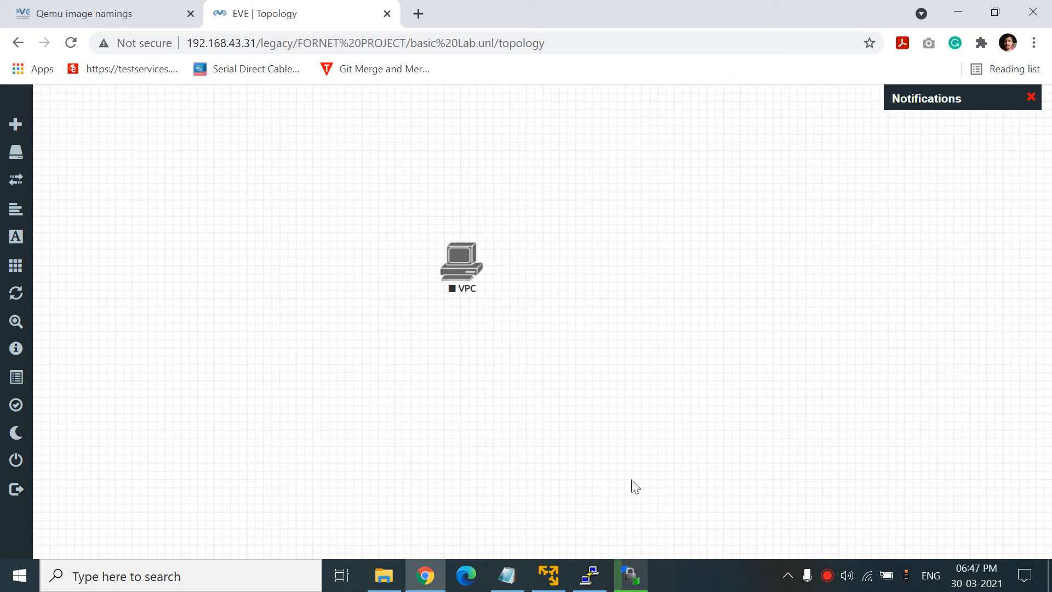
{"action": "right_click", "coordinate": [630, 574]}
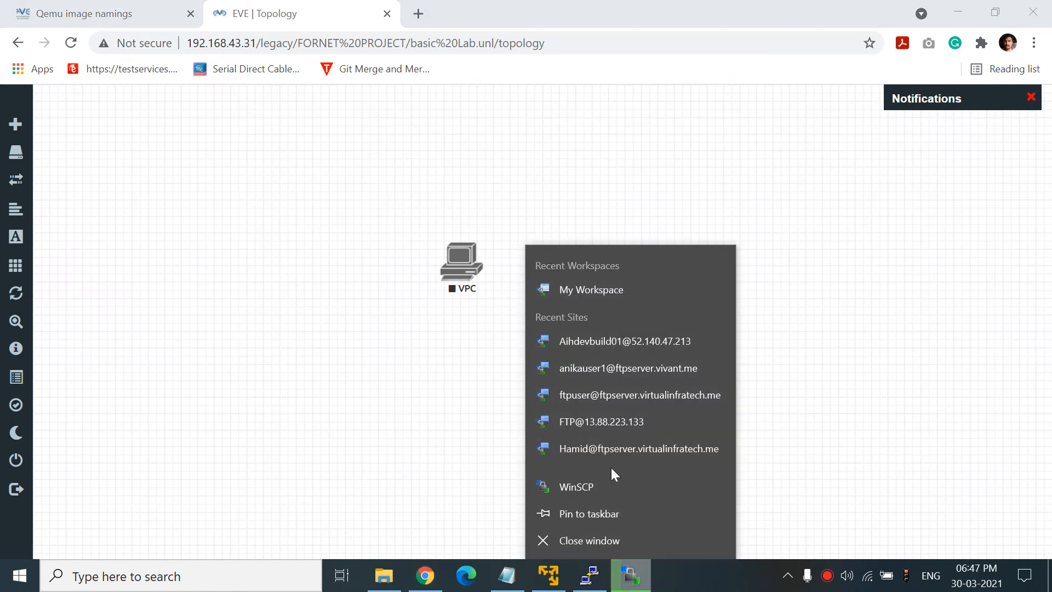
{"action": "left_click", "coordinate": [630, 574]}
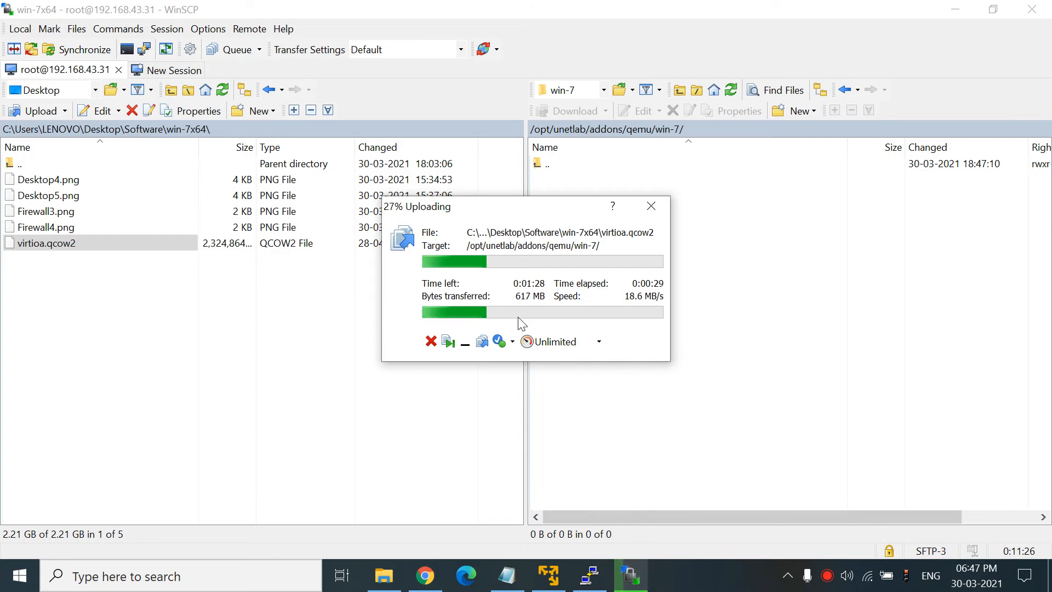
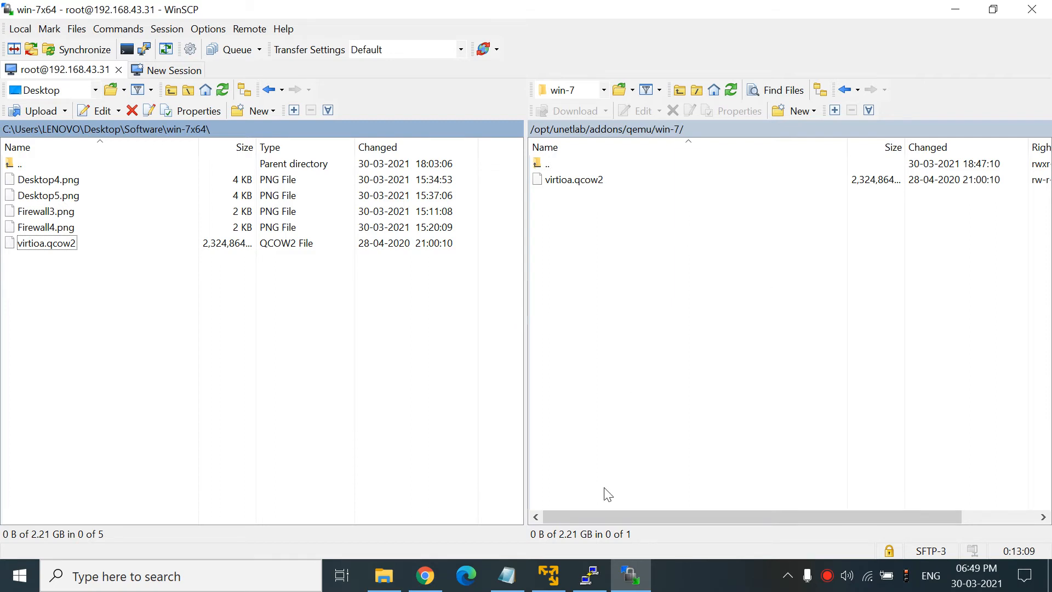
- Glance at the Qemu image namings page in Chrome, then return to WinSCP
{"action": "mouse_move", "coordinate": [597, 582]}
{"action": "left_click", "coordinate": [425, 575]}
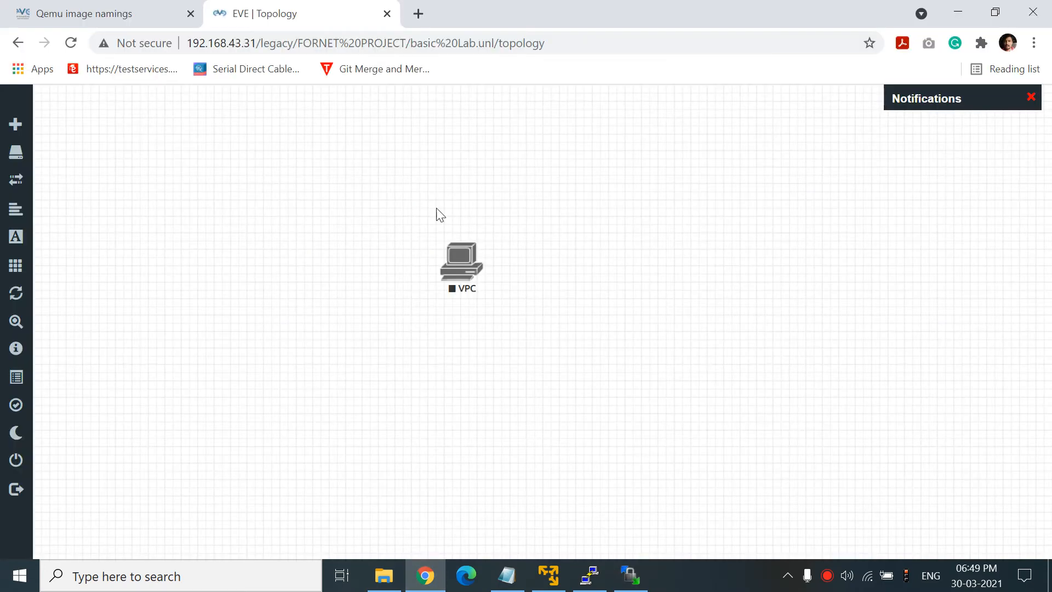
{"action": "left_click", "coordinate": [90, 11]}
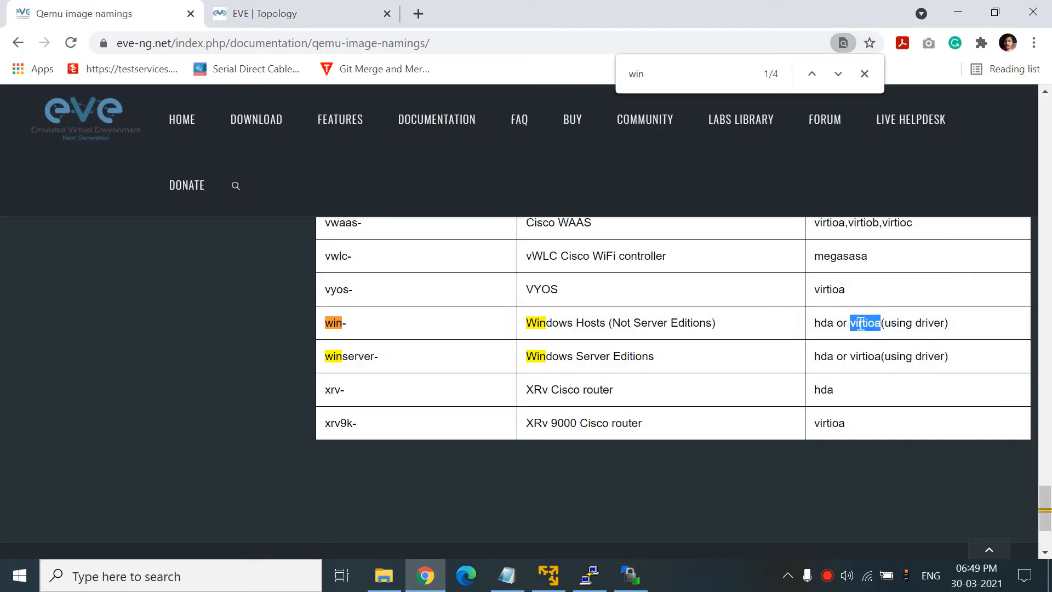
{"action": "left_click", "coordinate": [630, 575]}
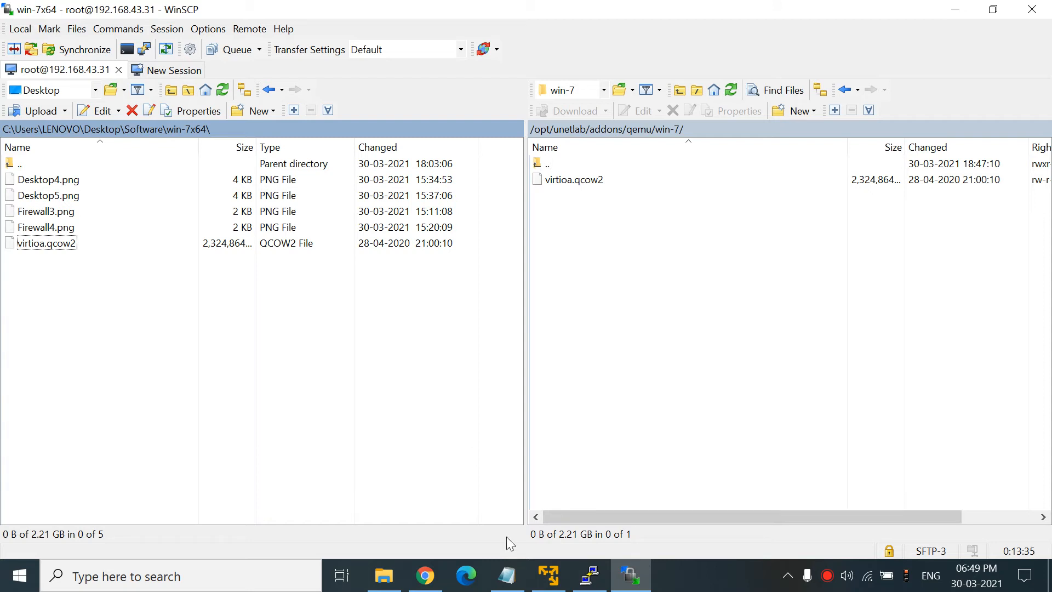
- In the requirements notes, highlight item 10's EVE-NG Tools download link
{"action": "left_click", "coordinate": [506, 575]}
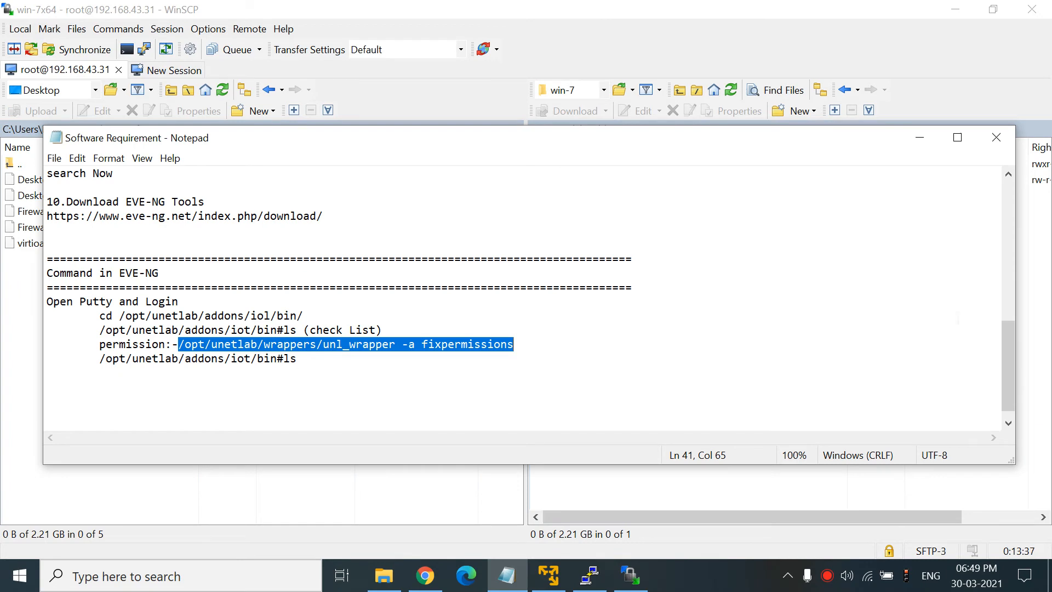
{"action": "left_click_drag", "start_coordinate": [1008, 357], "coordinate": [1007, 291]}
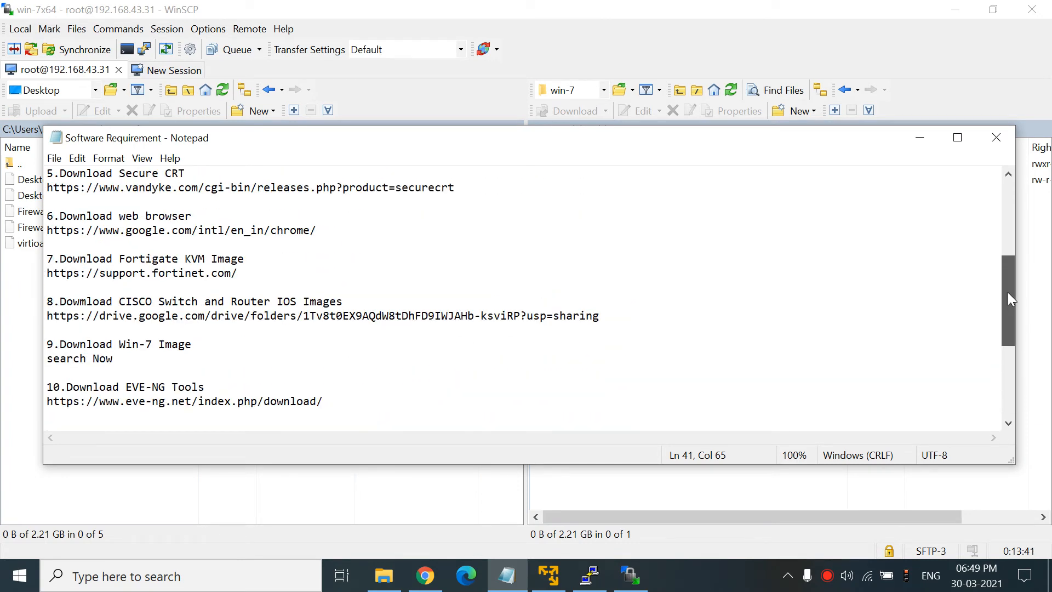
{"action": "left_click_drag", "start_coordinate": [165, 401], "coordinate": [269, 401]}
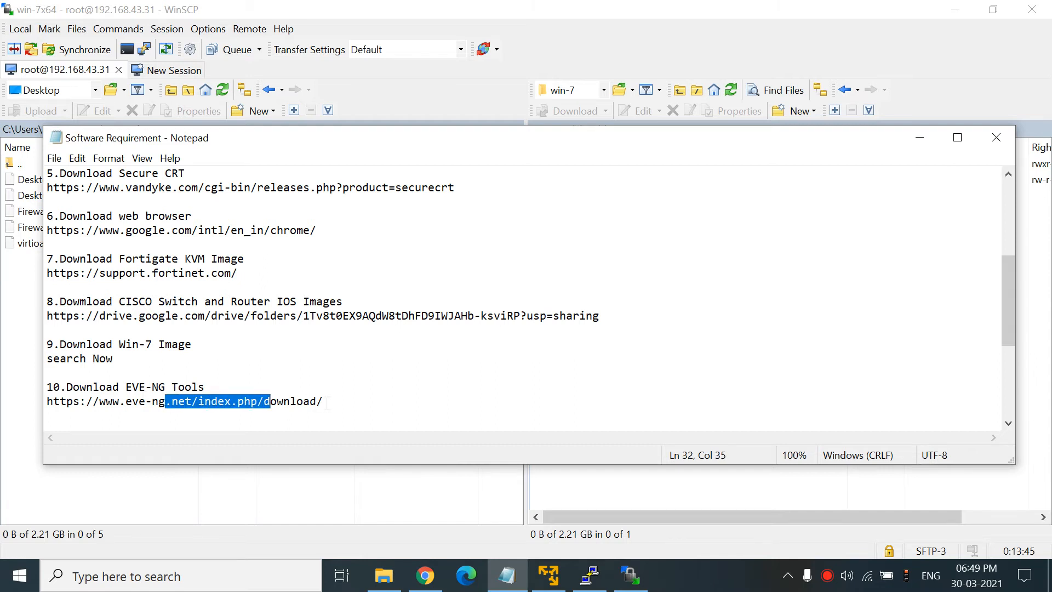
- Scroll EVE-NG's download page to the Windows Client Side integration pack links, then return to the topology tab
{"action": "left_click", "coordinate": [425, 575]}
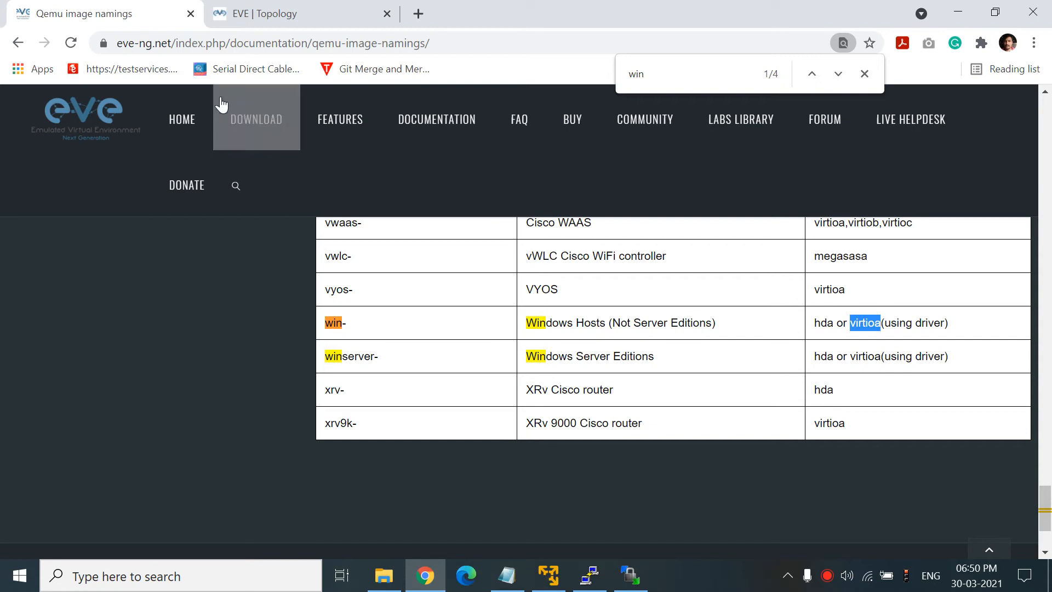
{"action": "left_click", "coordinate": [274, 122]}
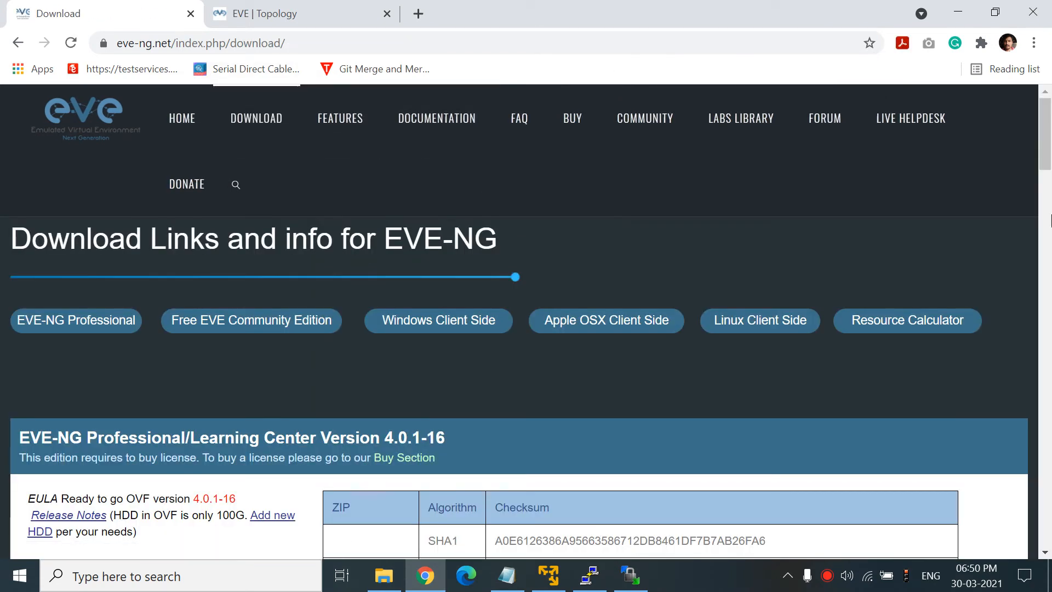
{"action": "left_click_drag", "start_coordinate": [1046, 167], "coordinate": [1049, 297]}
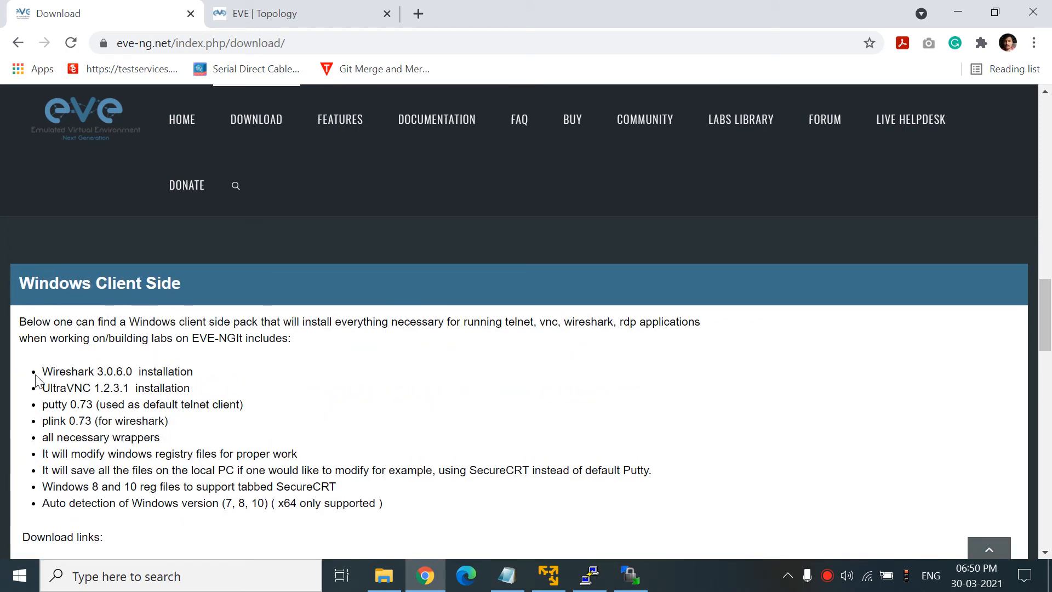
{"action": "left_click_drag", "start_coordinate": [30, 537], "coordinate": [103, 537]}
{"action": "scroll", "coordinate": [1049, 345], "scroll_direction": "down", "scroll_amount": 3}
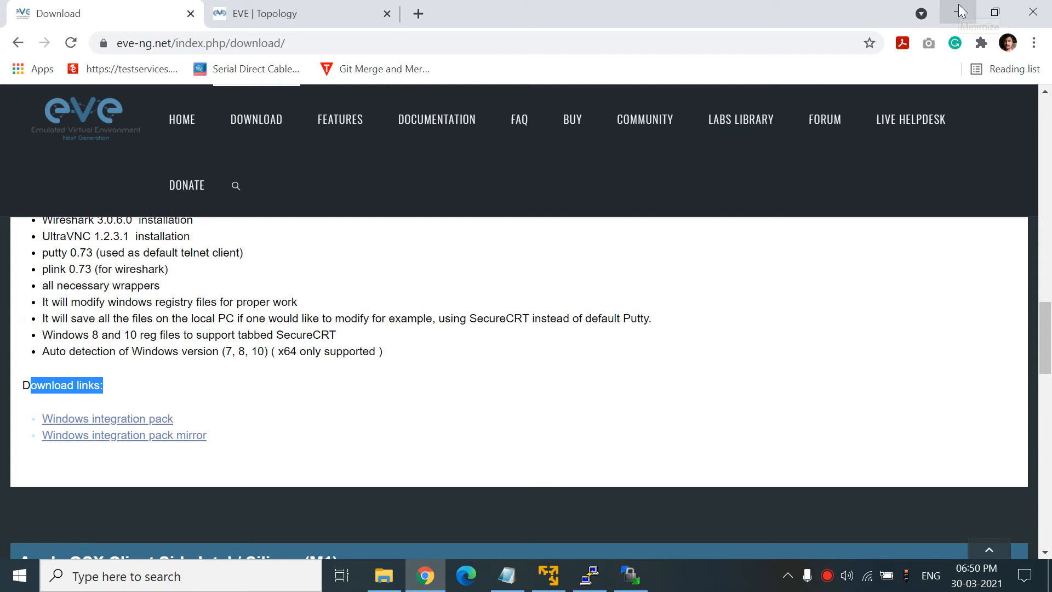
{"action": "left_click", "coordinate": [301, 6]}
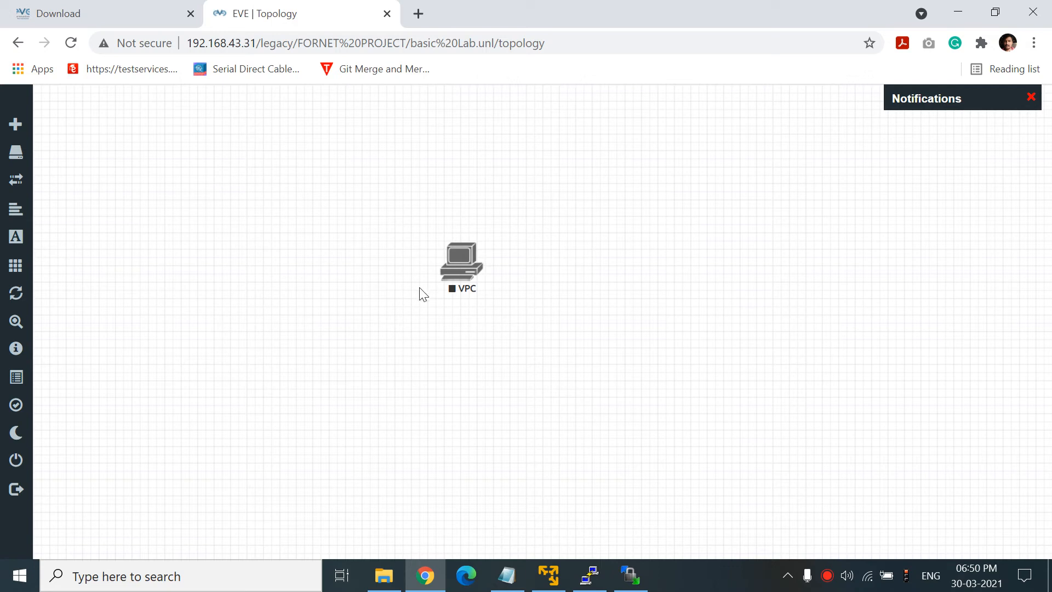
- Select the VPC node on the canvas and delete it, confirming with Yes
{"action": "left_click_drag", "start_coordinate": [421, 228], "coordinate": [509, 293]}
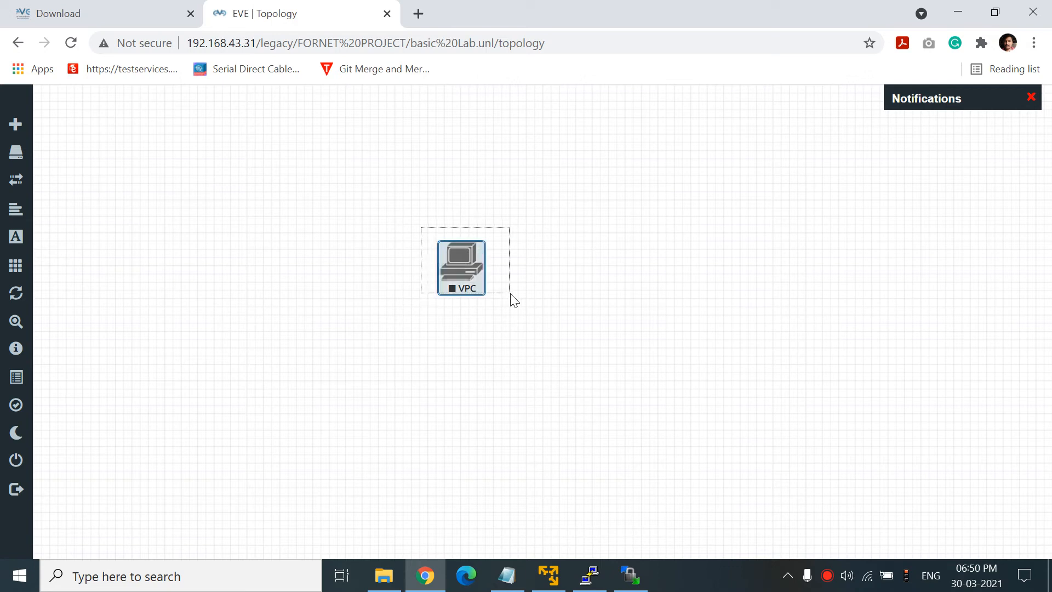
{"action": "right_click", "coordinate": [455, 278]}
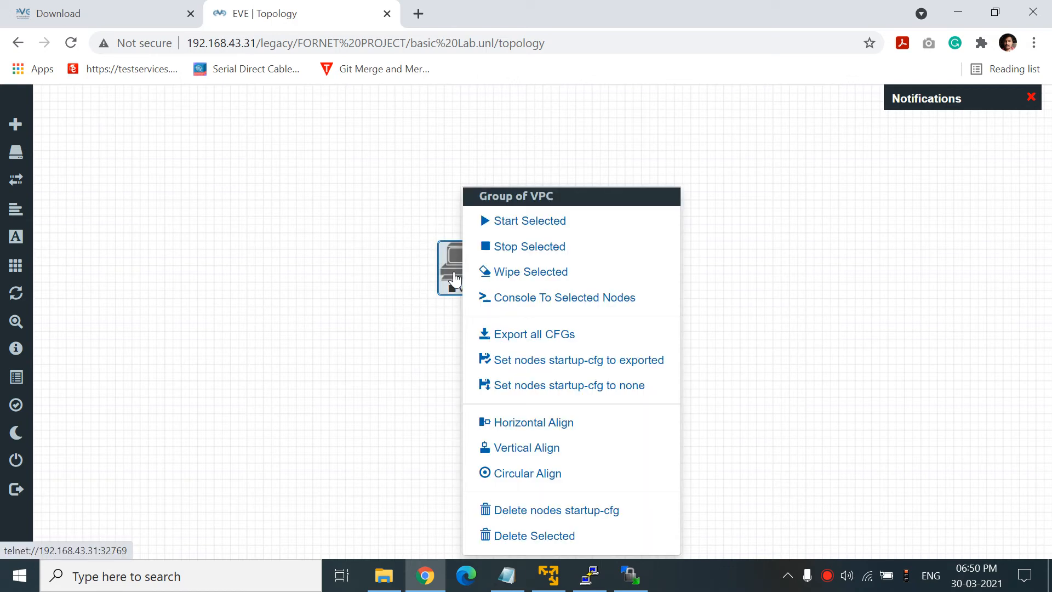
{"action": "left_click", "coordinate": [507, 536]}
{"action": "left_click", "coordinate": [467, 209]}
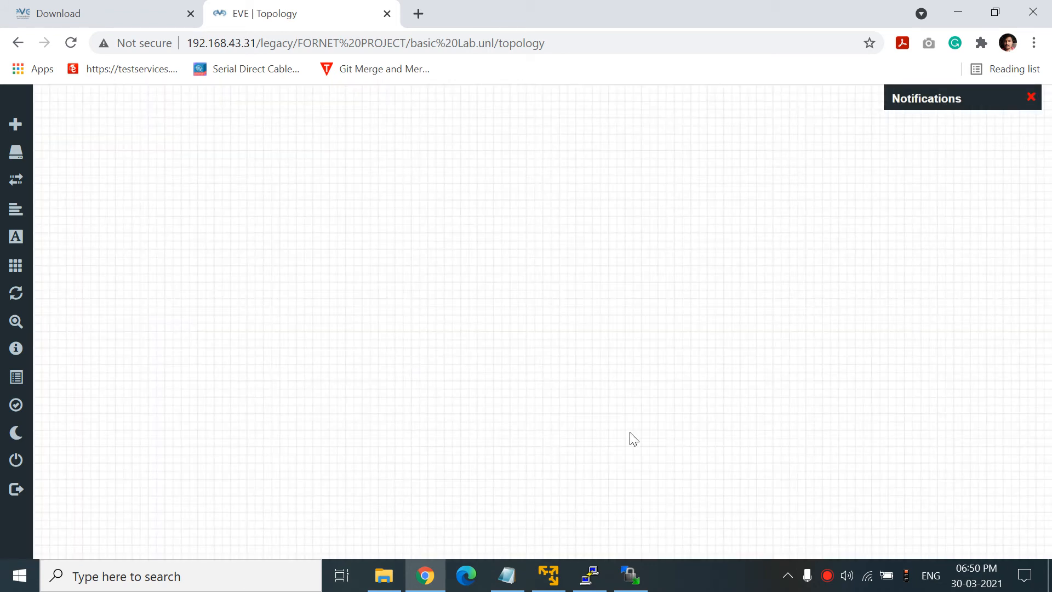
{"action": "left_click", "coordinate": [507, 575]}
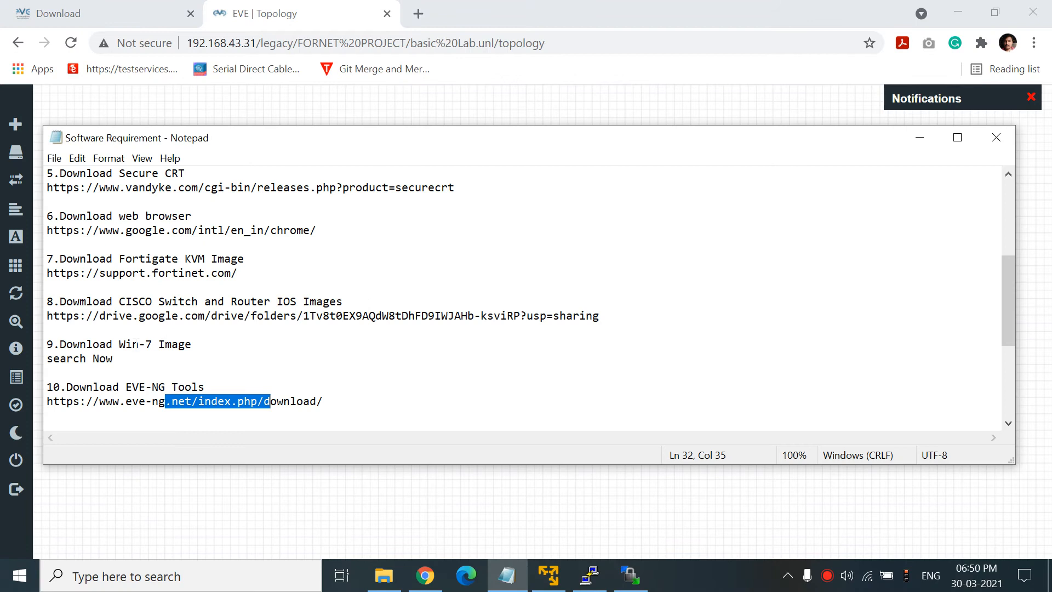
- Highlight the Win-7 image, Cisco switch/router, Fortinet support and web browser entries in the notes
{"action": "left_click_drag", "start_coordinate": [132, 344], "coordinate": [188, 344]}
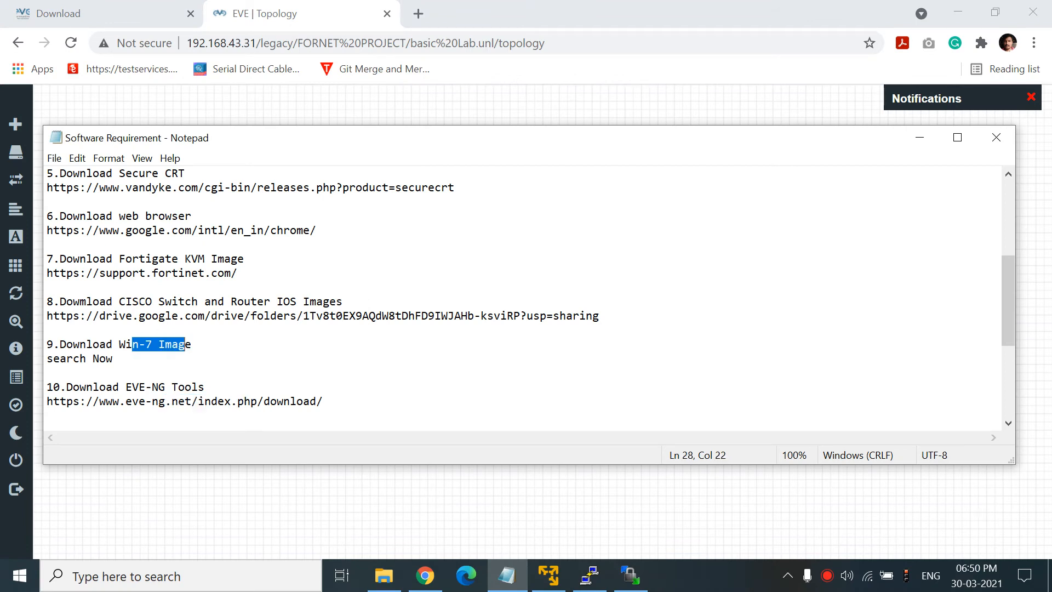
{"action": "left_click_drag", "start_coordinate": [139, 301], "coordinate": [197, 301]}
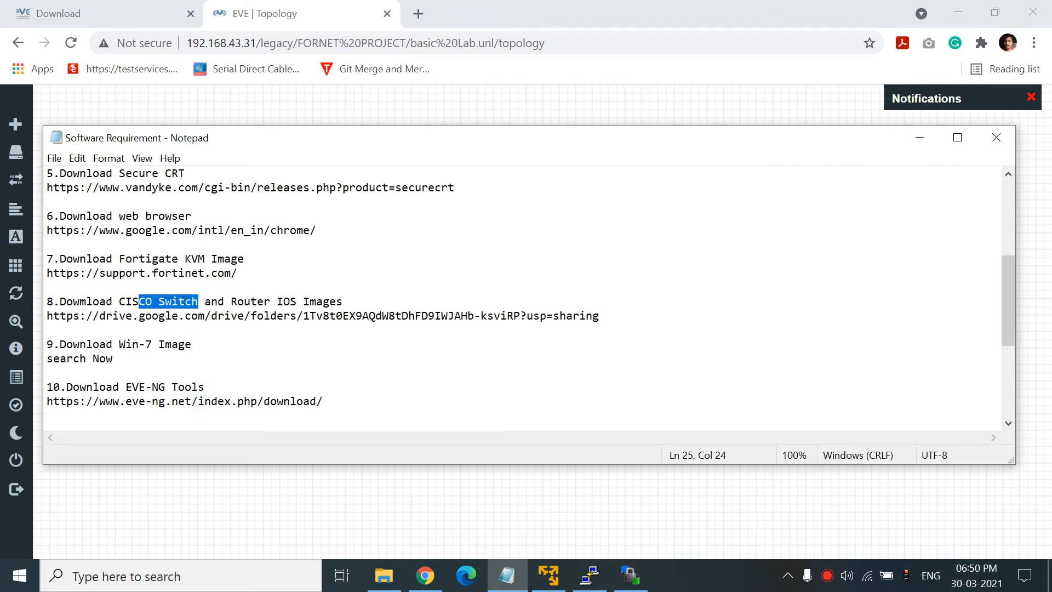
{"action": "left_click_drag", "start_coordinate": [80, 272], "coordinate": [125, 272]}
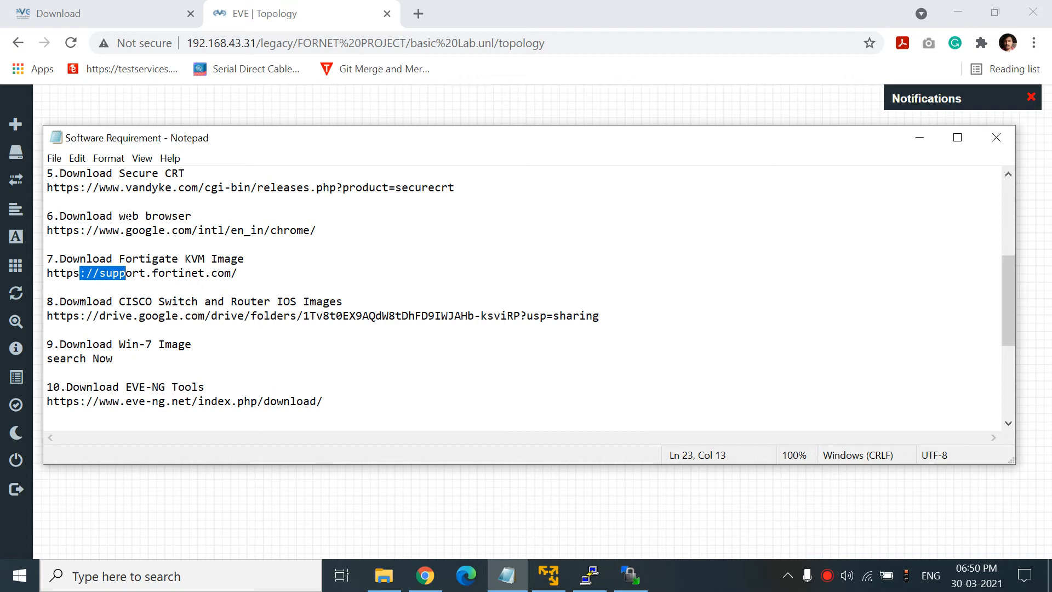
{"action": "left_click_drag", "start_coordinate": [126, 217], "coordinate": [140, 216]}
{"action": "left_click_drag", "start_coordinate": [159, 173], "coordinate": [185, 173]}
{"action": "left_click_drag", "start_coordinate": [1008, 269], "coordinate": [1012, 234]}
- Continue up through the PuTTY, EVE-NG and VMware Workstation Player links, then minimize Notepad
{"action": "left_click_drag", "start_coordinate": [140, 244], "coordinate": [165, 245]}
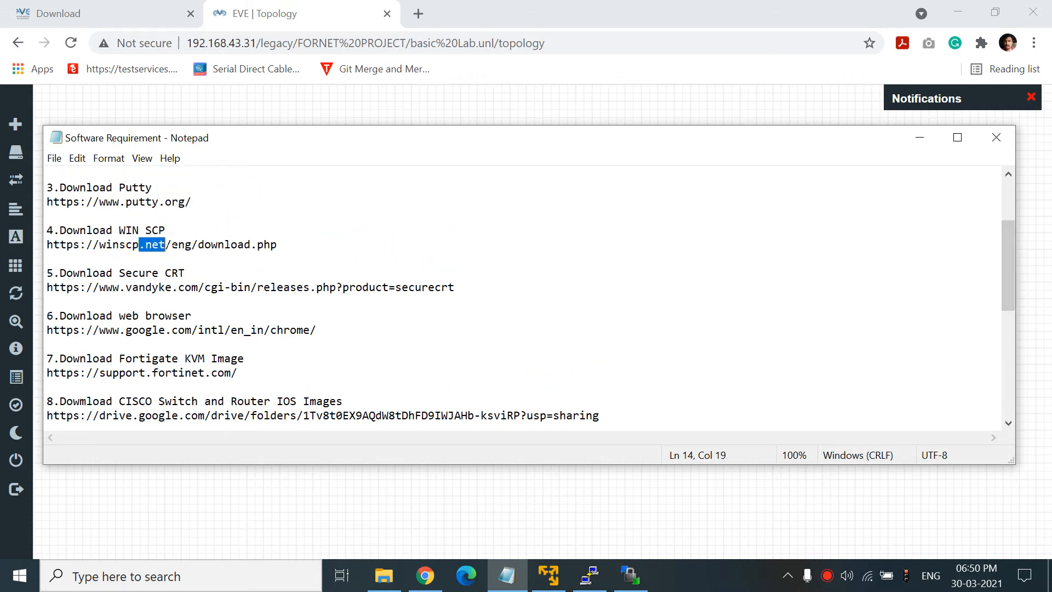
{"action": "left_click_drag", "start_coordinate": [125, 201], "coordinate": [186, 201]}
{"action": "left_click_drag", "start_coordinate": [1001, 259], "coordinate": [1001, 232]}
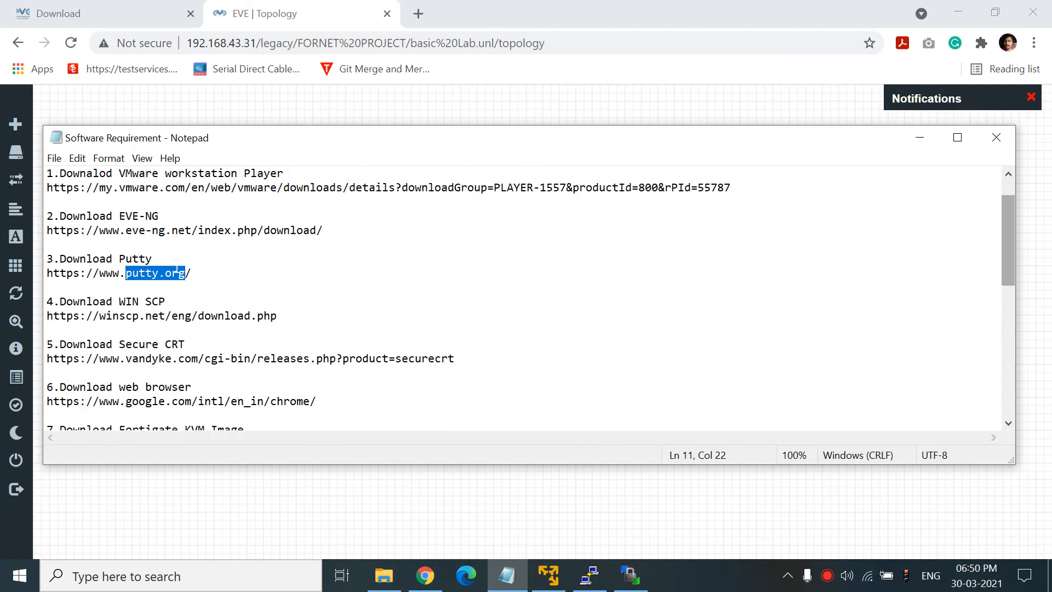
{"action": "left_click_drag", "start_coordinate": [152, 230], "coordinate": [182, 231]}
{"action": "left_click_drag", "start_coordinate": [192, 173], "coordinate": [290, 196]}
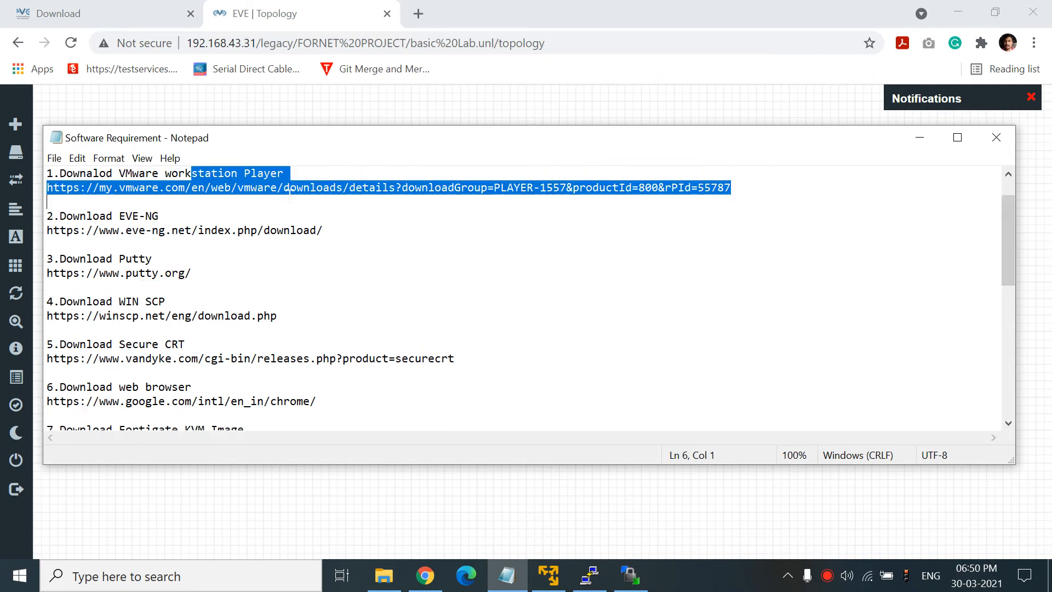
{"action": "left_click", "coordinate": [921, 138]}
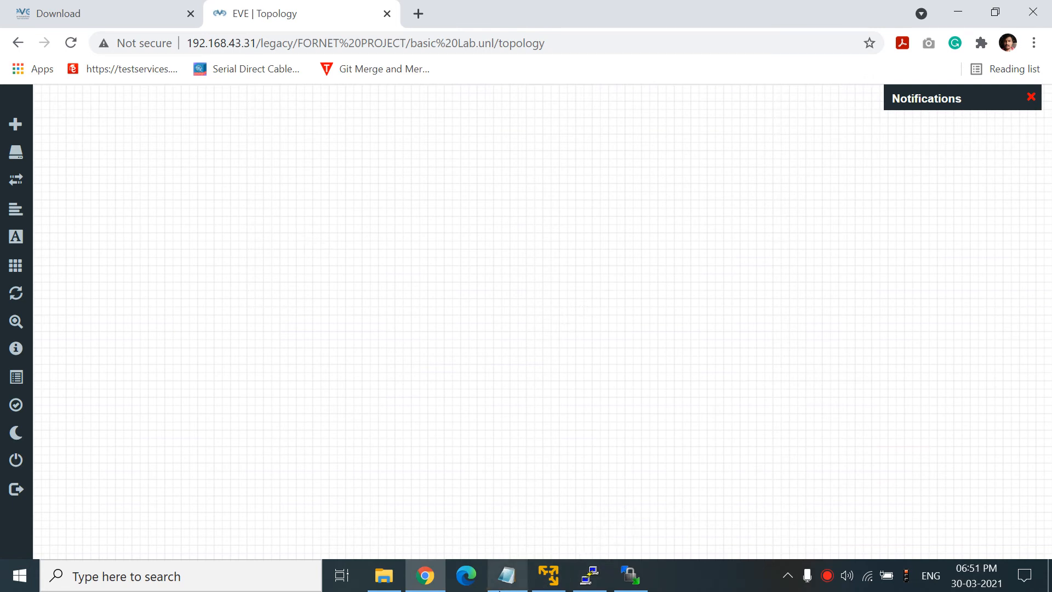
- Copy the unl_wrapper fixpermissions command from the notes, run it in PuTTY, then minimize both windows
{"action": "left_click", "coordinate": [500, 586]}
{"action": "left_click_drag", "start_coordinate": [1005, 203], "coordinate": [1007, 343]}
{"action": "left_click", "coordinate": [179, 330]}
{"action": "left_click_drag", "start_coordinate": [179, 329], "coordinate": [514, 329]}
{"action": "key", "text": "super+c"}
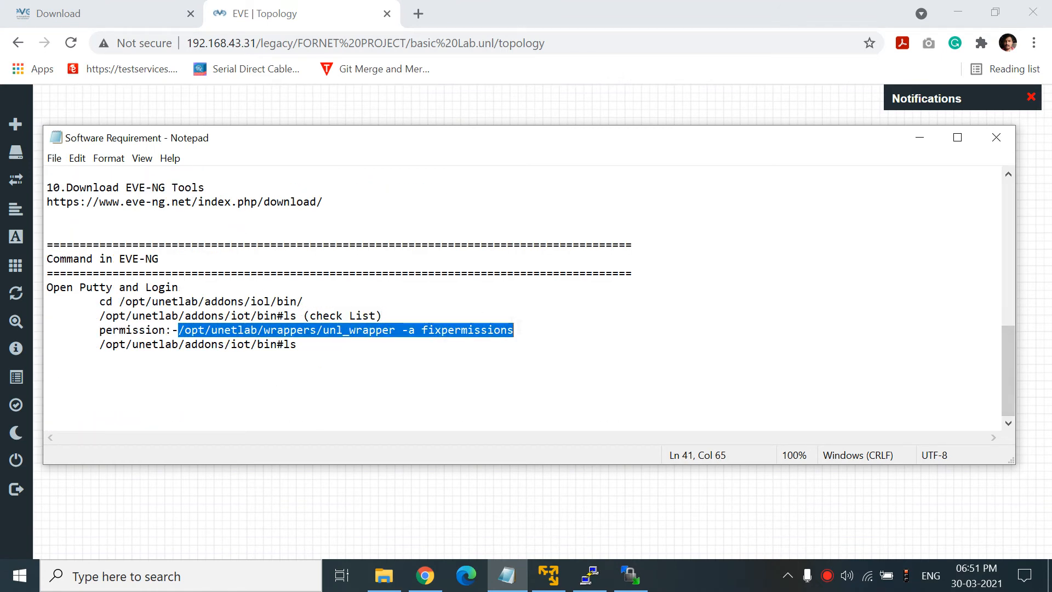
{"action": "left_click", "coordinate": [591, 578]}
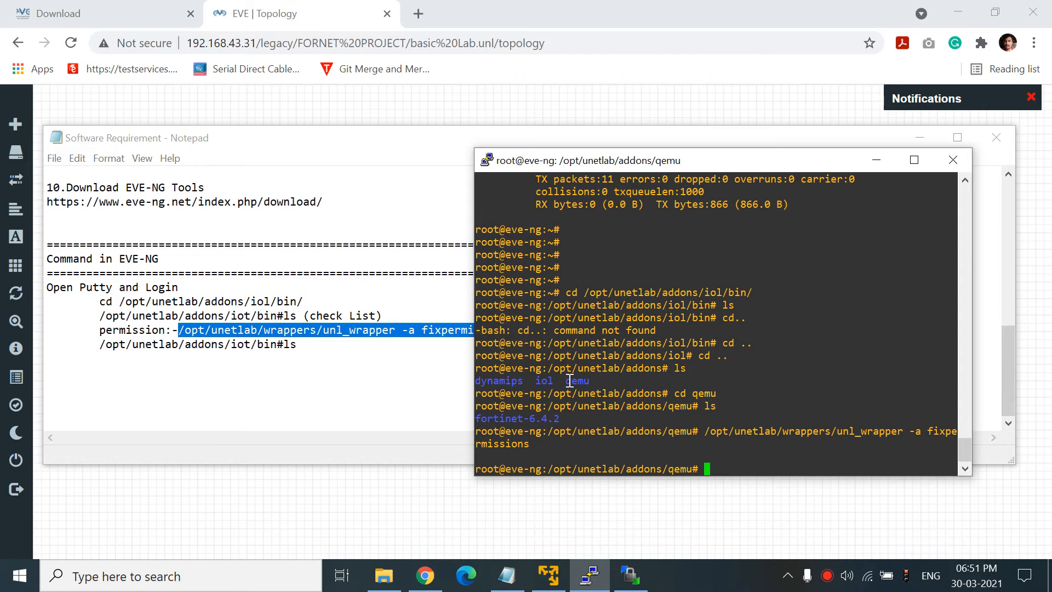
{"action": "right_click", "coordinate": [569, 380]}
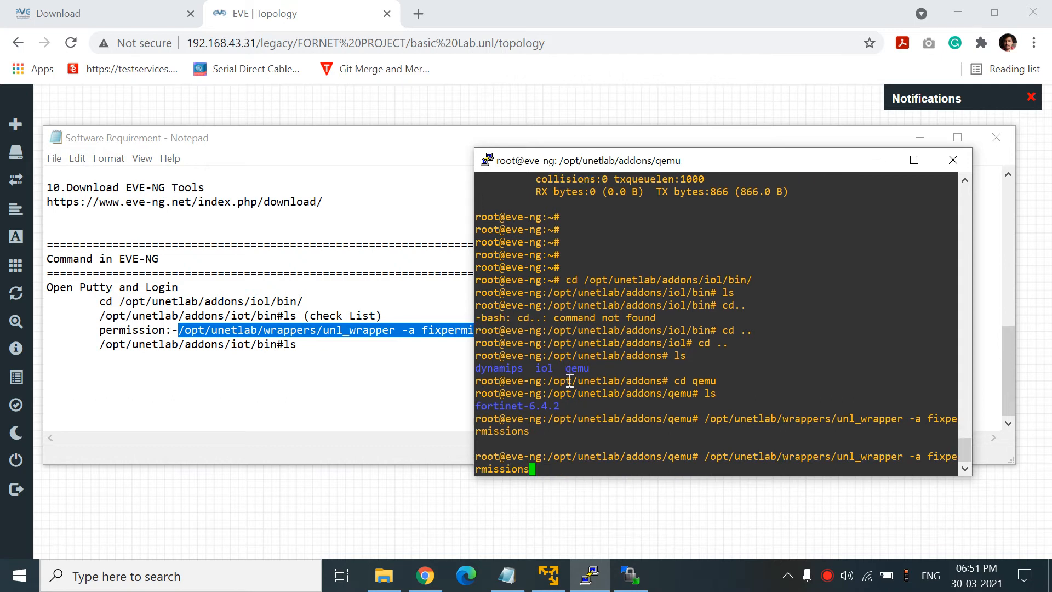
{"action": "key", "text": "Return"}
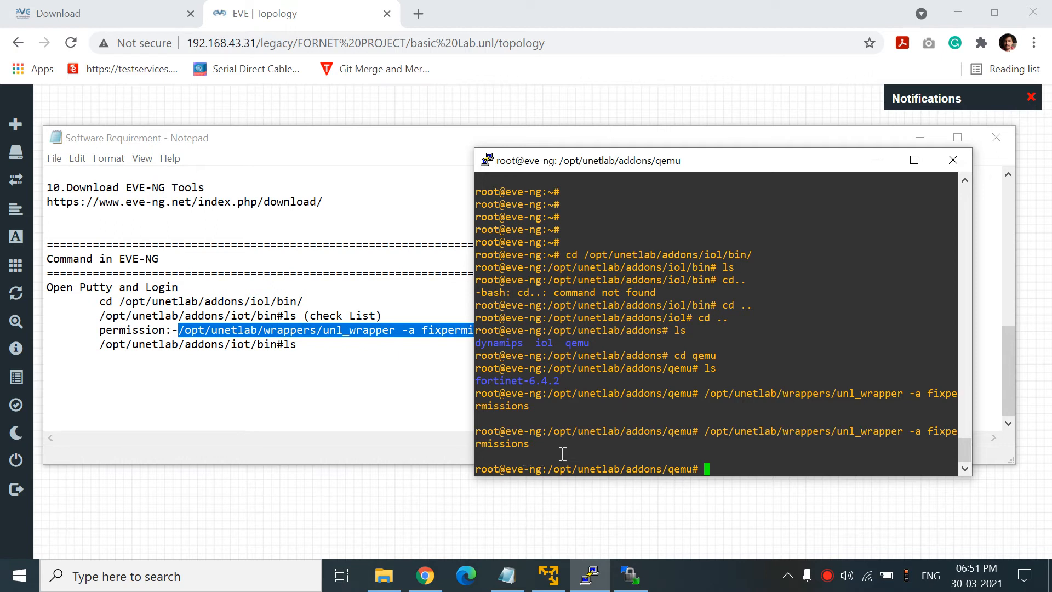
{"action": "left_click", "coordinate": [918, 141]}
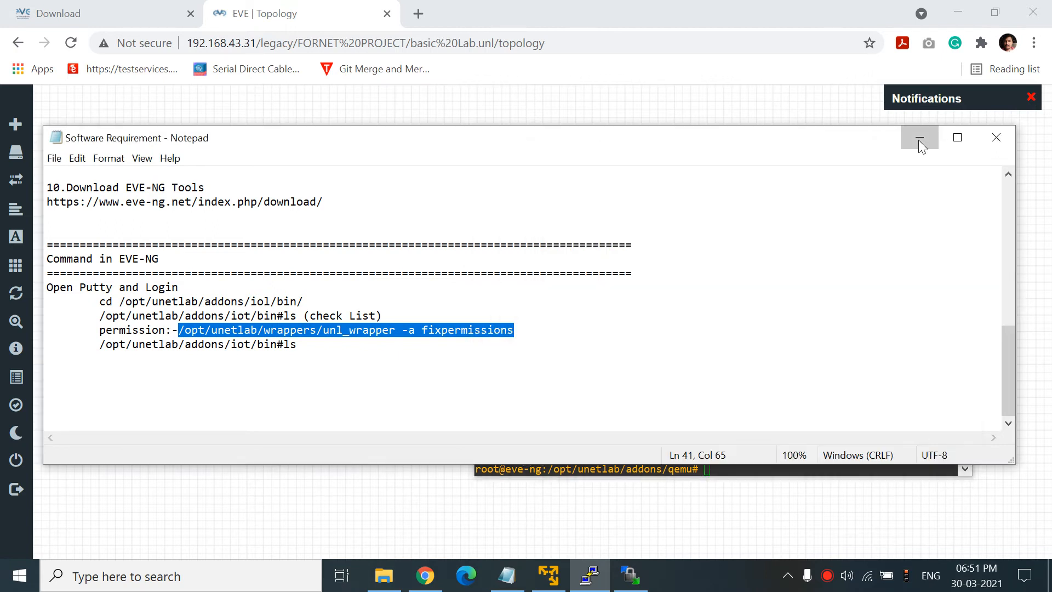
{"action": "left_click", "coordinate": [918, 140]}
{"action": "left_click", "coordinate": [876, 163]}
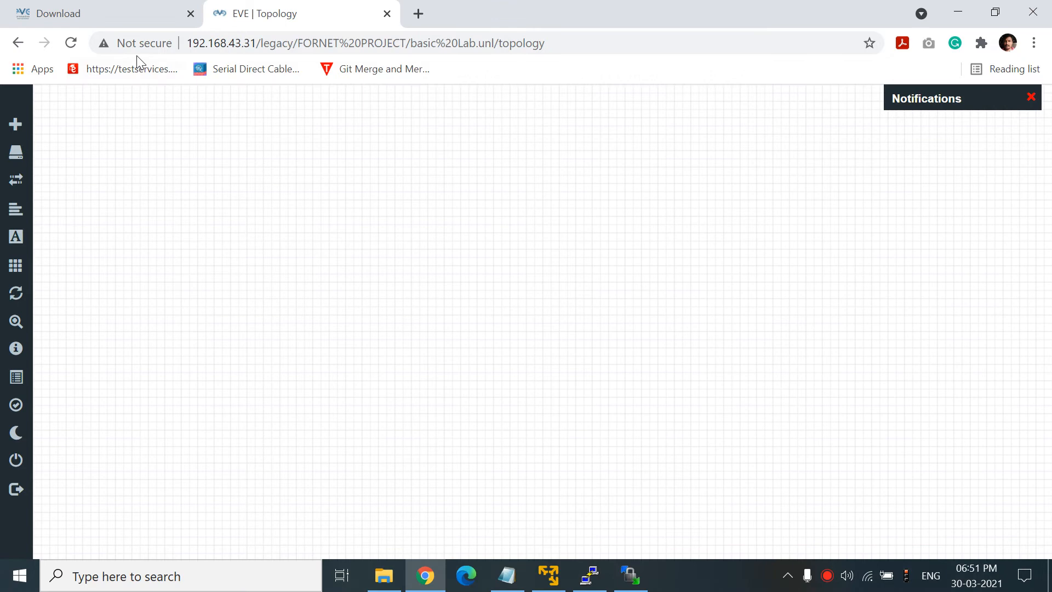
- Reload the topology and add a Fortinet FortiGate node named Fortinet using image fortinet-6.4.2
{"action": "left_click", "coordinate": [71, 43]}
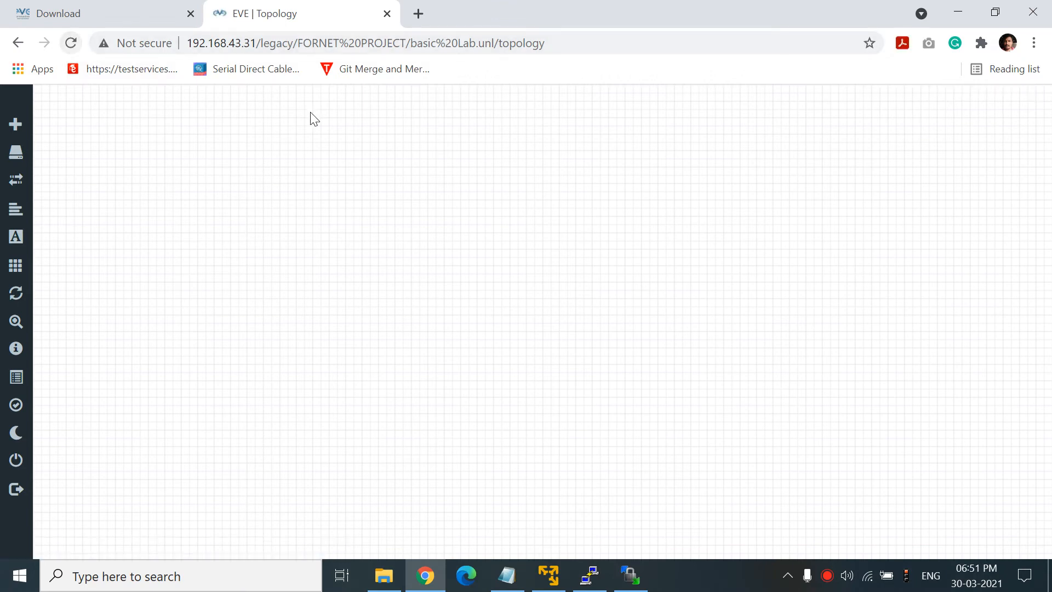
{"action": "right_click", "coordinate": [330, 141]}
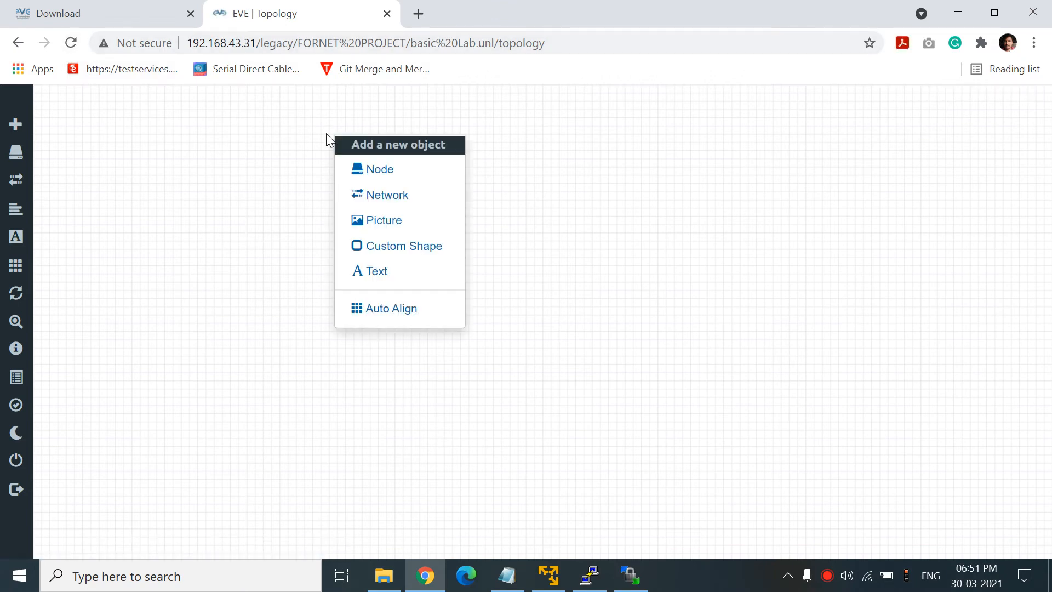
{"action": "left_click", "coordinate": [368, 170]}
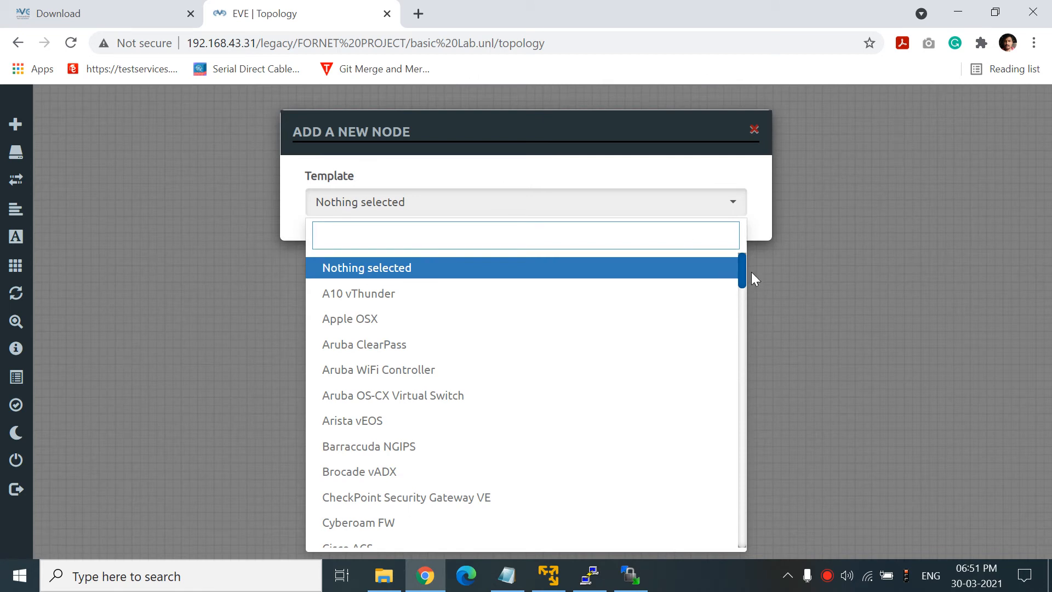
{"action": "left_click_drag", "start_coordinate": [743, 261], "coordinate": [744, 247]}
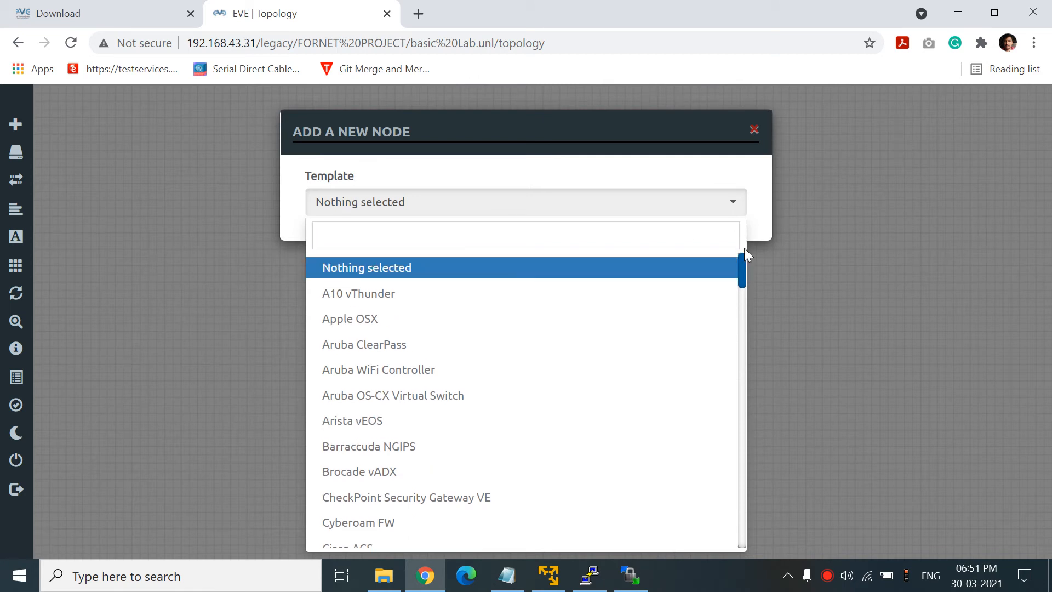
{"action": "left_click", "coordinate": [608, 225]}
{"action": "type", "text": "for"}
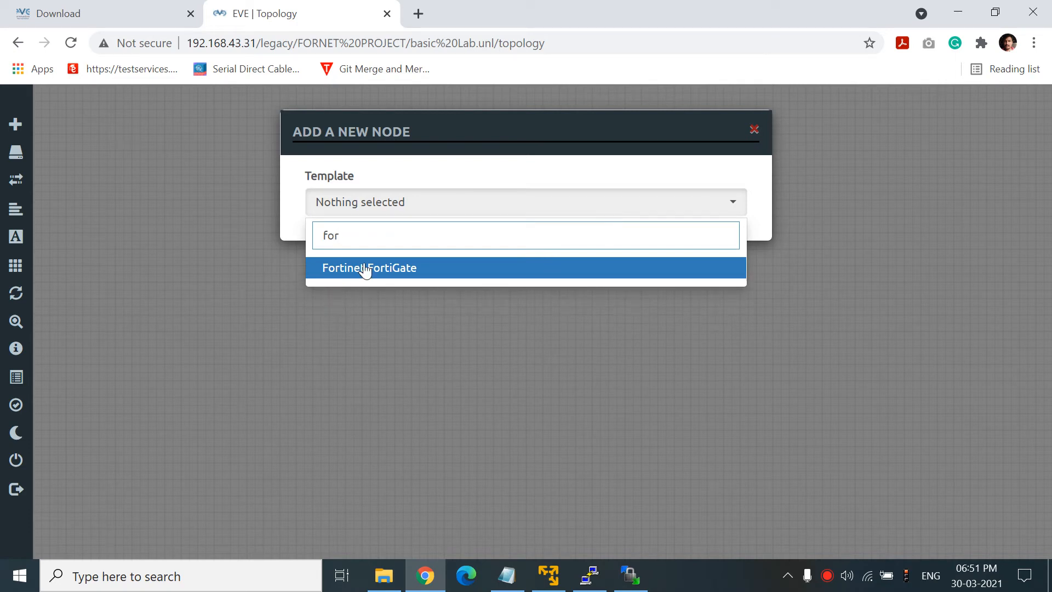
{"action": "left_click", "coordinate": [364, 268]}
{"action": "scroll", "coordinate": [522, 321], "scroll_direction": "down", "scroll_amount": 8}
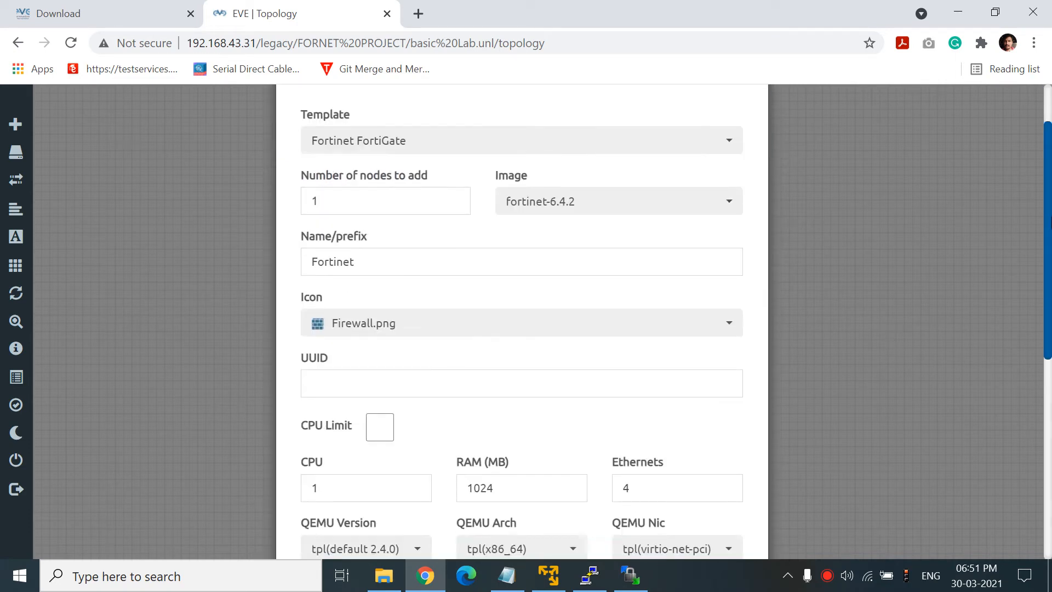
{"action": "left_click", "coordinate": [444, 500]}
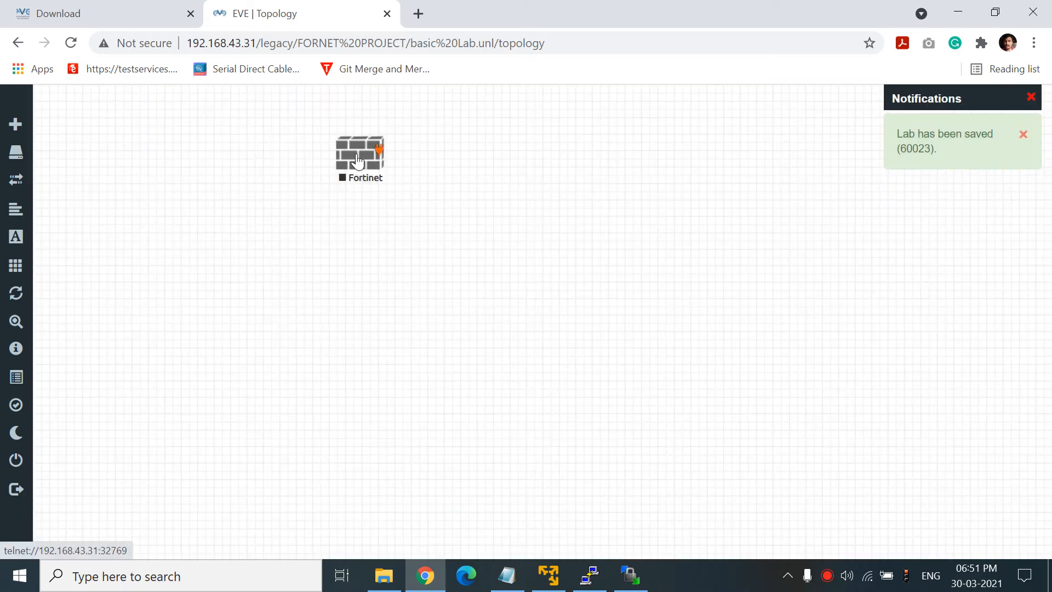
- Start the Fortinet node and open its SecureCRT console to the FortiGate-VM64-KVM login prompt
{"action": "right_click", "coordinate": [362, 156]}
{"action": "left_click", "coordinate": [424, 190]}
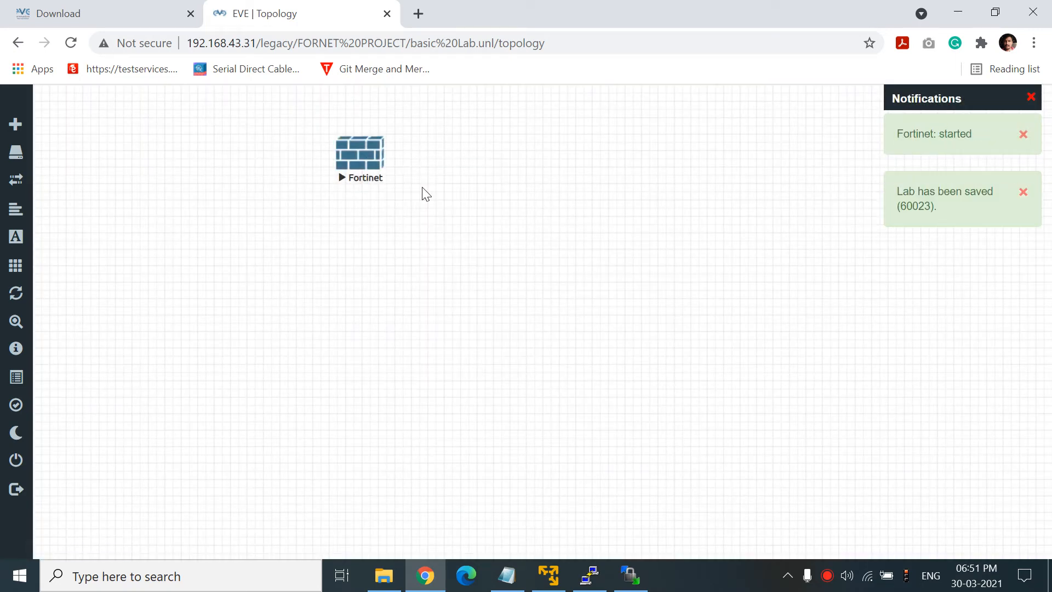
{"action": "left_click", "coordinate": [360, 159]}
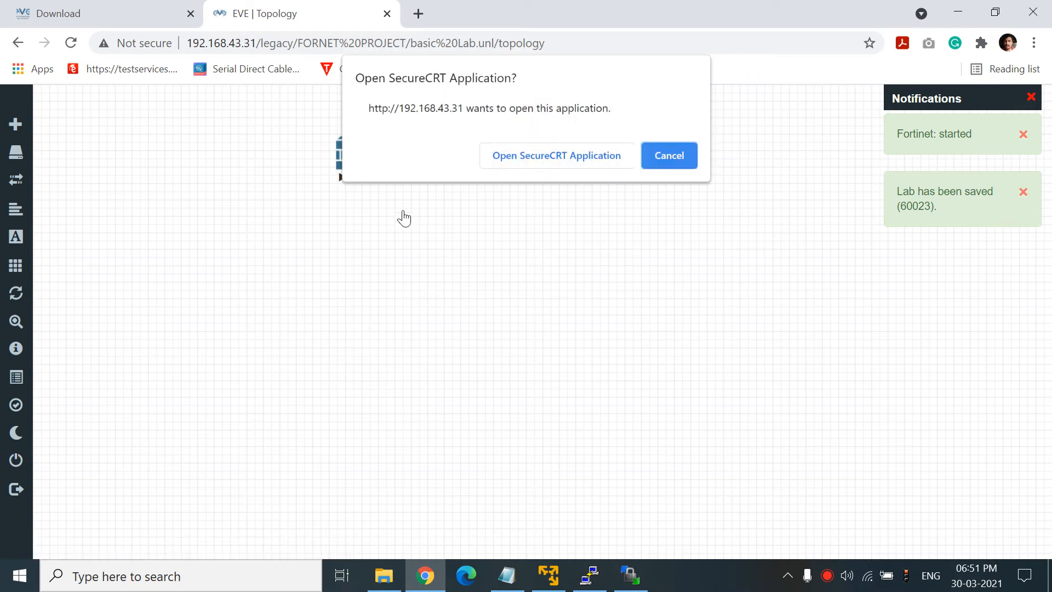
{"action": "left_click", "coordinate": [667, 155]}
{"action": "left_click", "coordinate": [342, 167]}
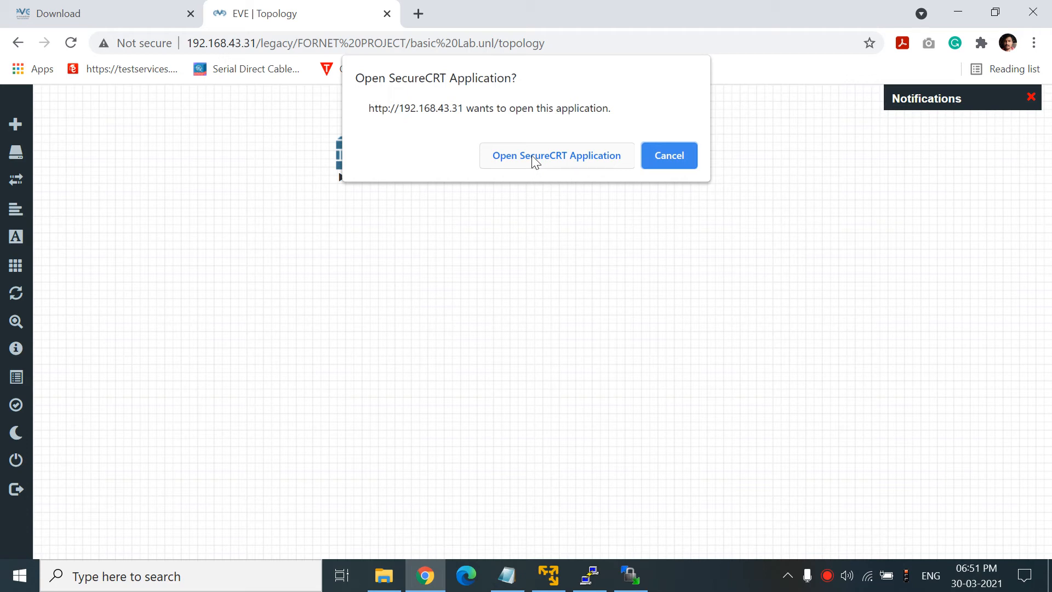
{"action": "left_click", "coordinate": [561, 160]}
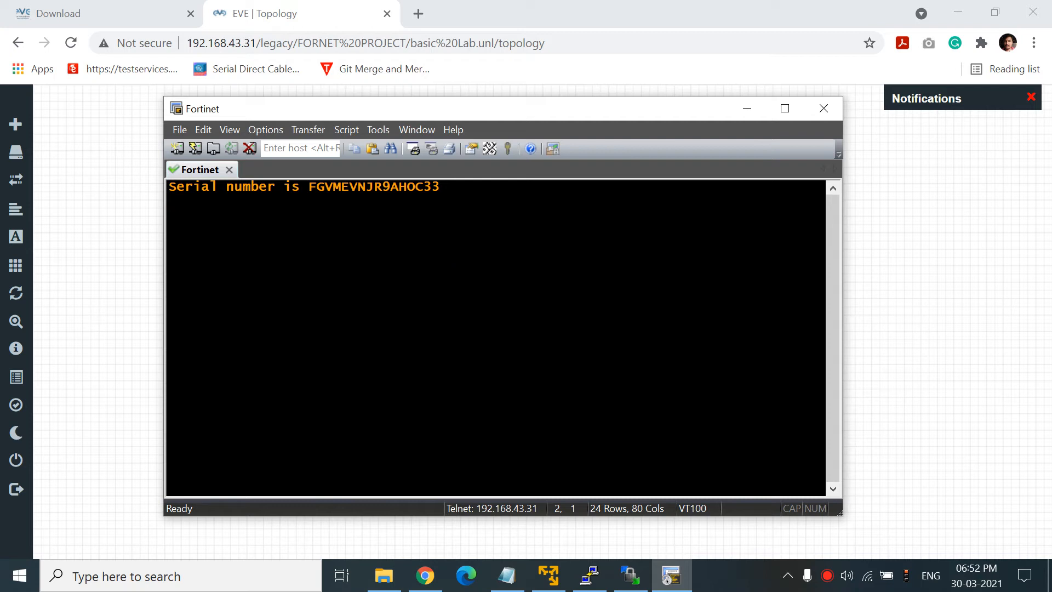
{"action": "key", "text": "Return"}
{"action": "key", "text": "Return"}
{"action": "key", "text": "Return"}
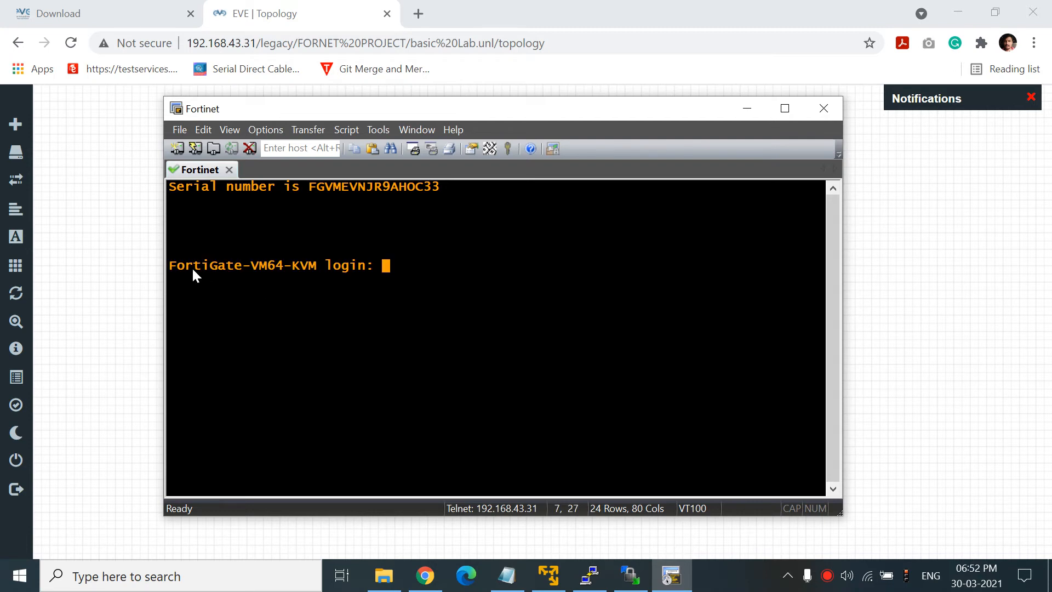
{"action": "left_click", "coordinate": [755, 109]}
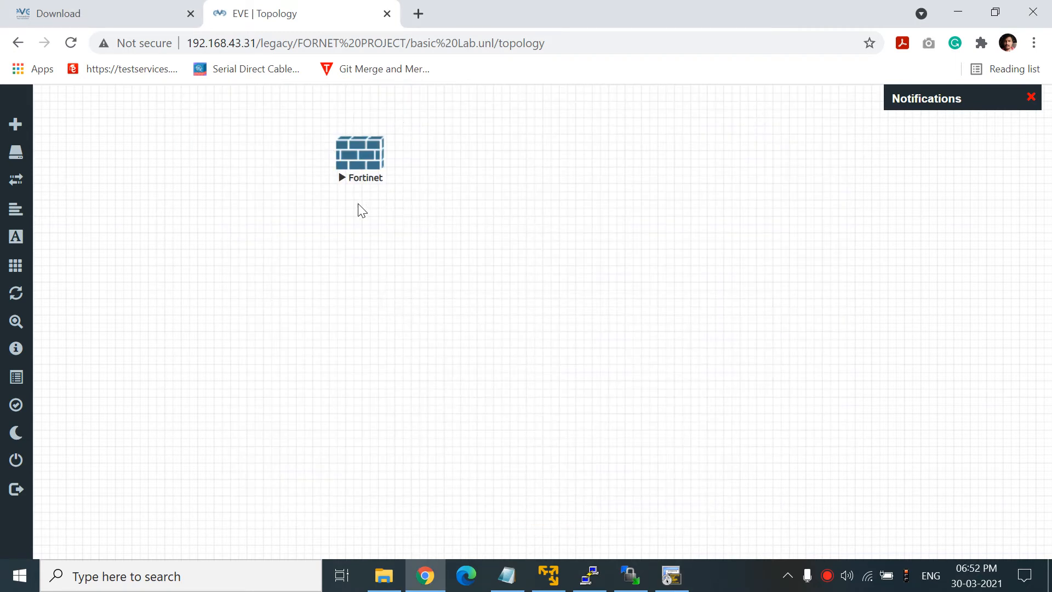
- Stop the Fortinet node from its context menu and switch to WinSCP
{"action": "right_click", "coordinate": [360, 168]}
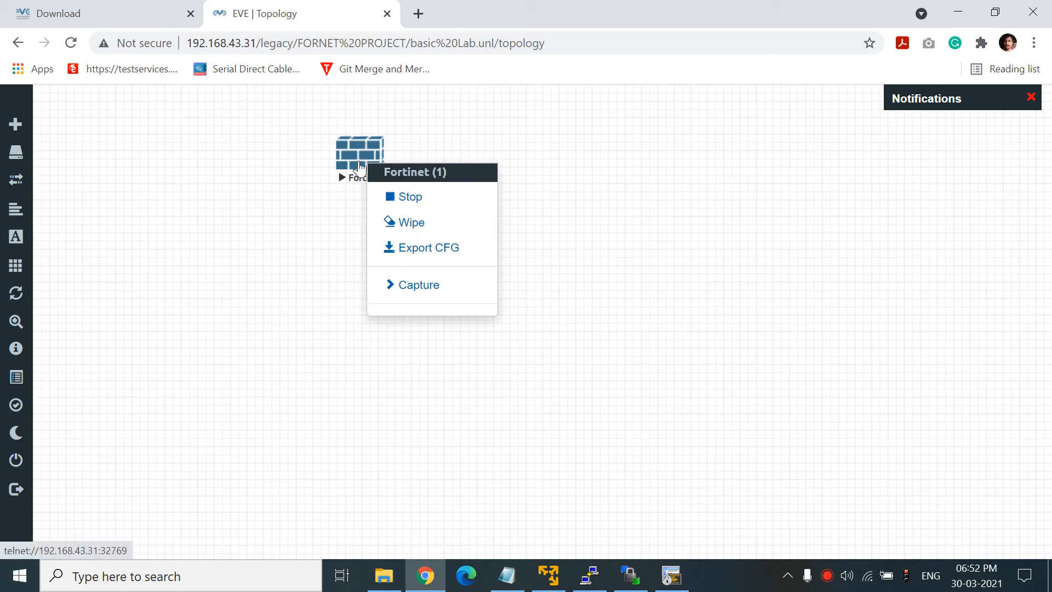
{"action": "left_click", "coordinate": [420, 199]}
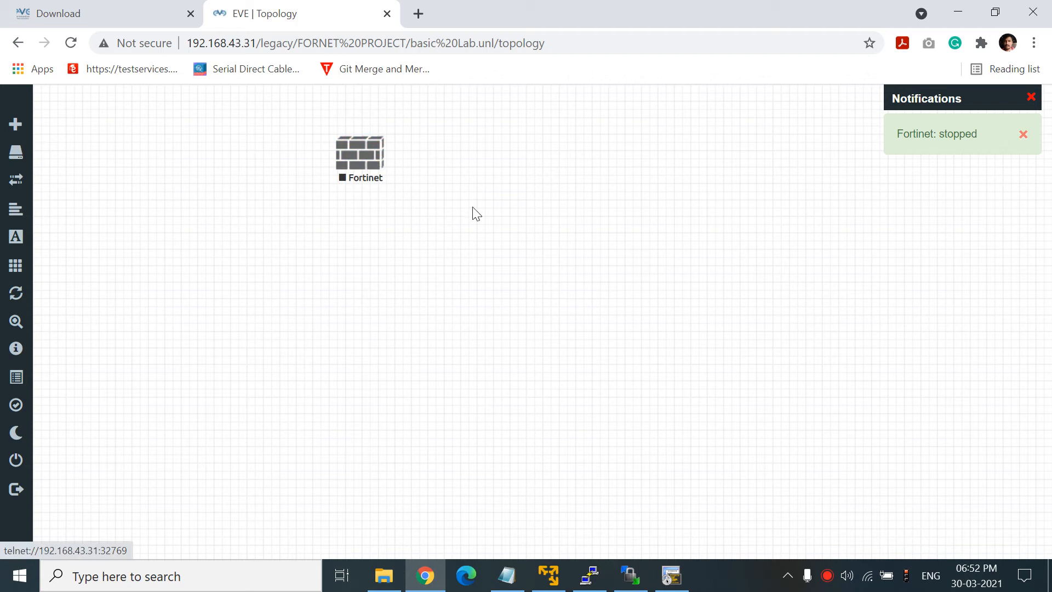
{"action": "left_click", "coordinate": [637, 585]}
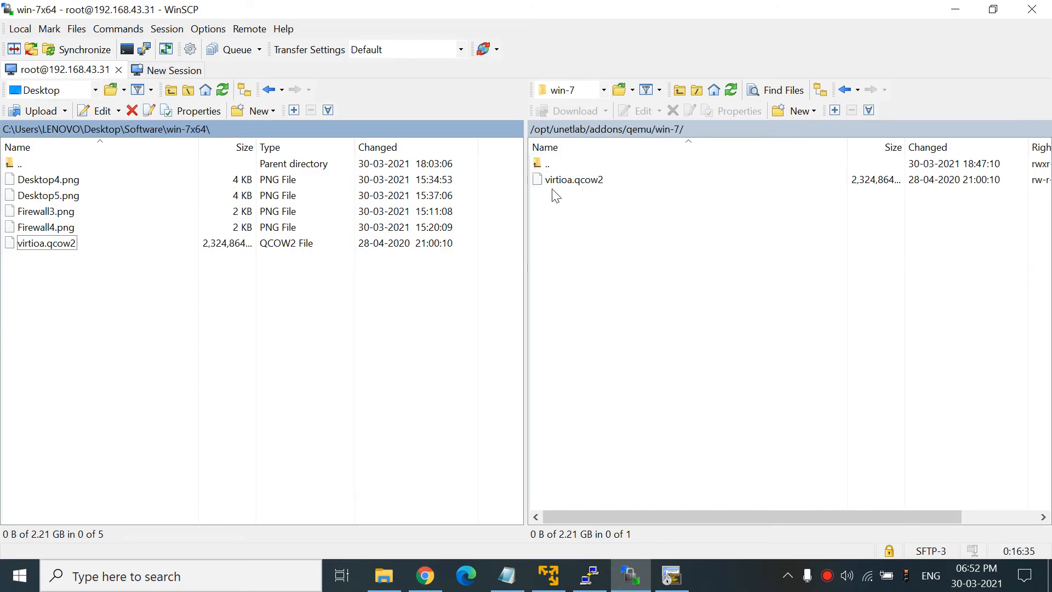
- Browse the server's unetlab folders (labs, data, addons/iol, dynamips), then climb back to root
{"action": "double_click", "coordinate": [549, 166]}
{"action": "double_click", "coordinate": [545, 167]}
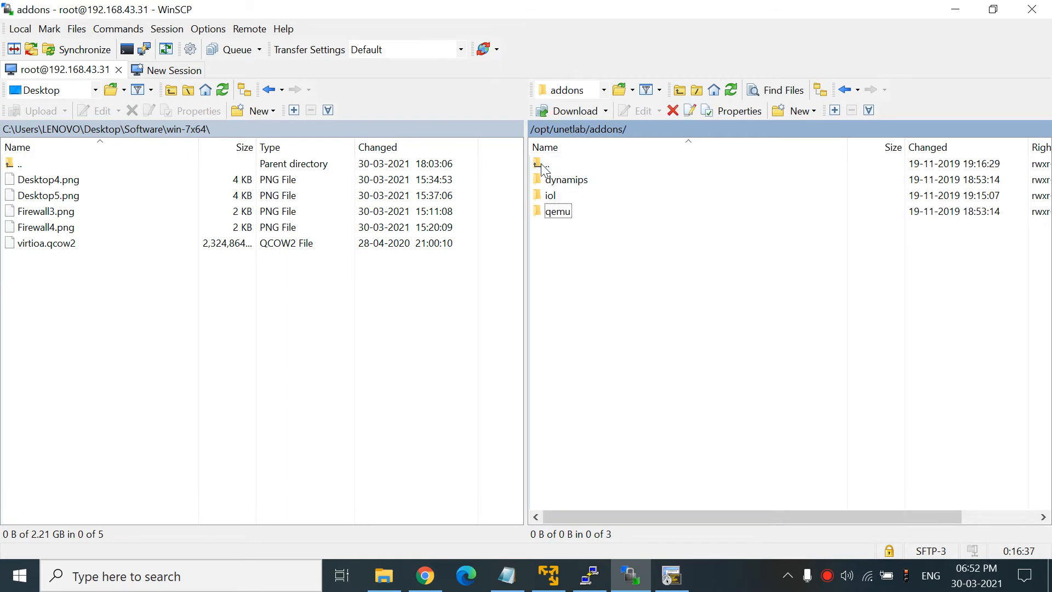
{"action": "double_click", "coordinate": [545, 167]}
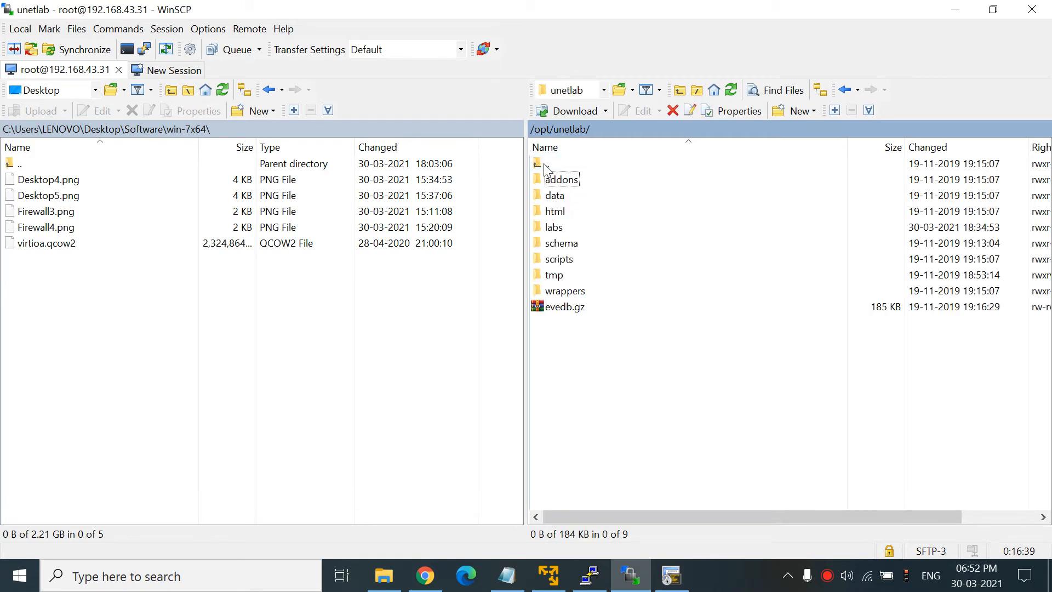
{"action": "double_click", "coordinate": [557, 227]}
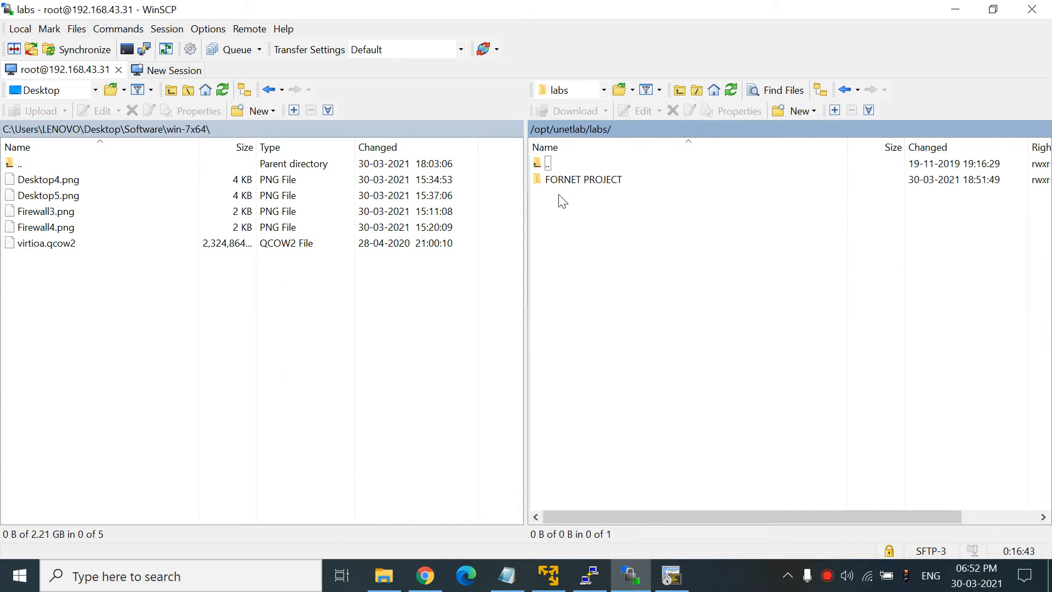
{"action": "double_click", "coordinate": [554, 165]}
{"action": "double_click", "coordinate": [558, 192]}
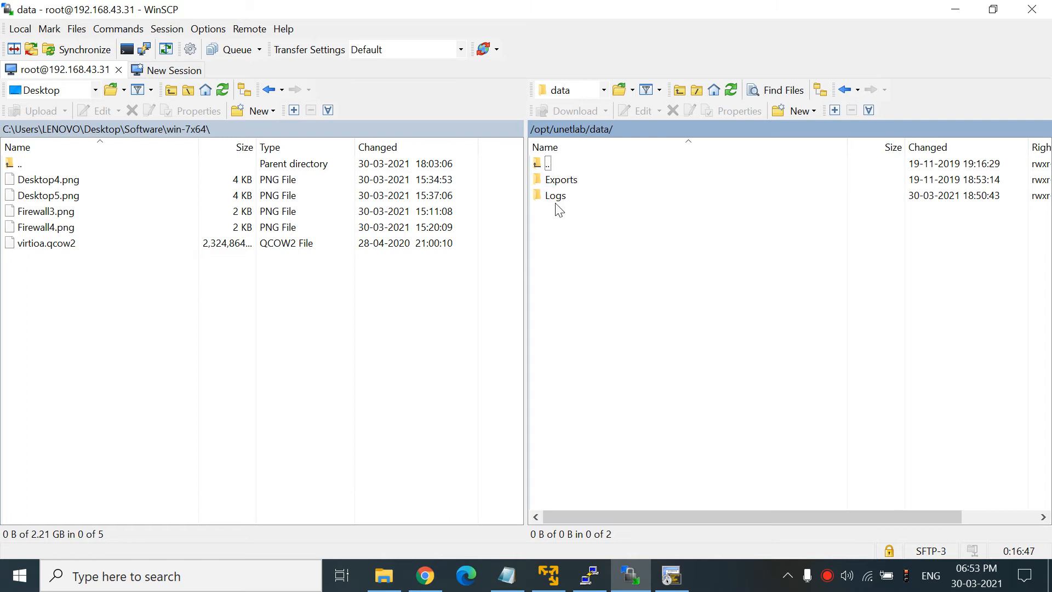
{"action": "double_click", "coordinate": [550, 164]}
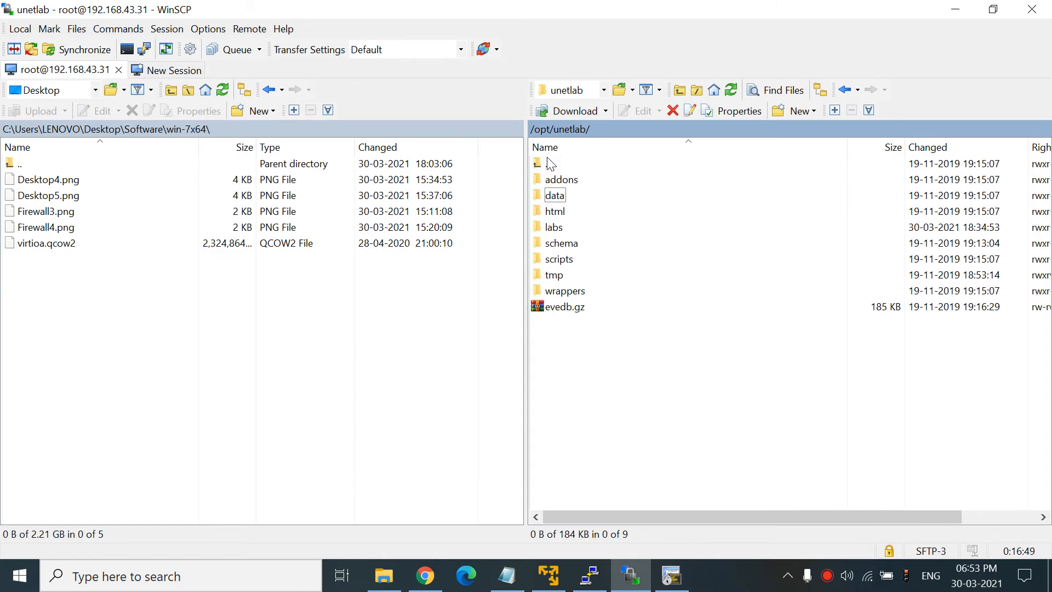
{"action": "double_click", "coordinate": [566, 186]}
{"action": "double_click", "coordinate": [557, 199]}
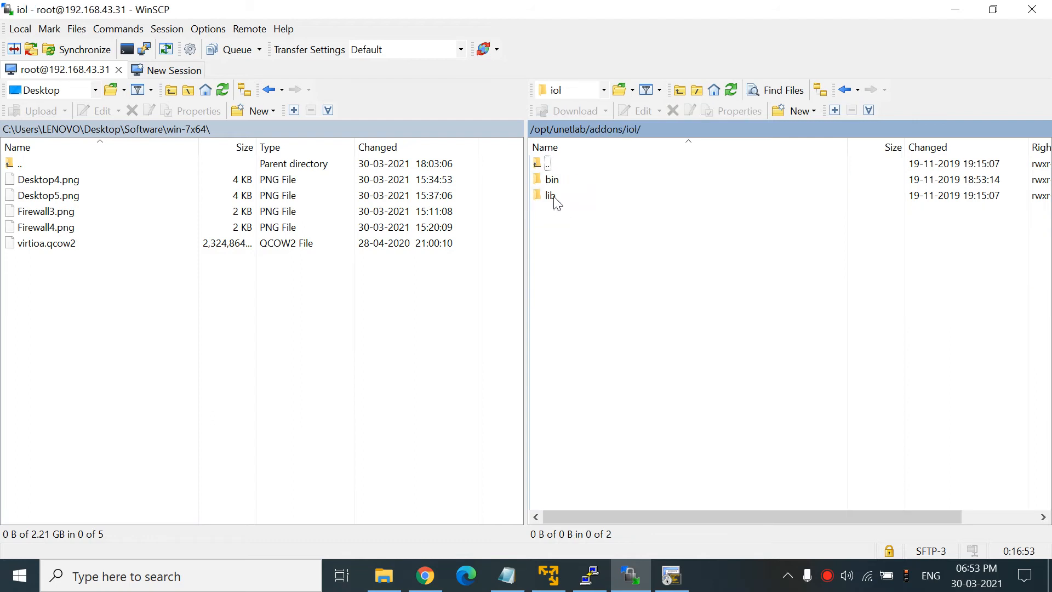
{"action": "double_click", "coordinate": [552, 166]}
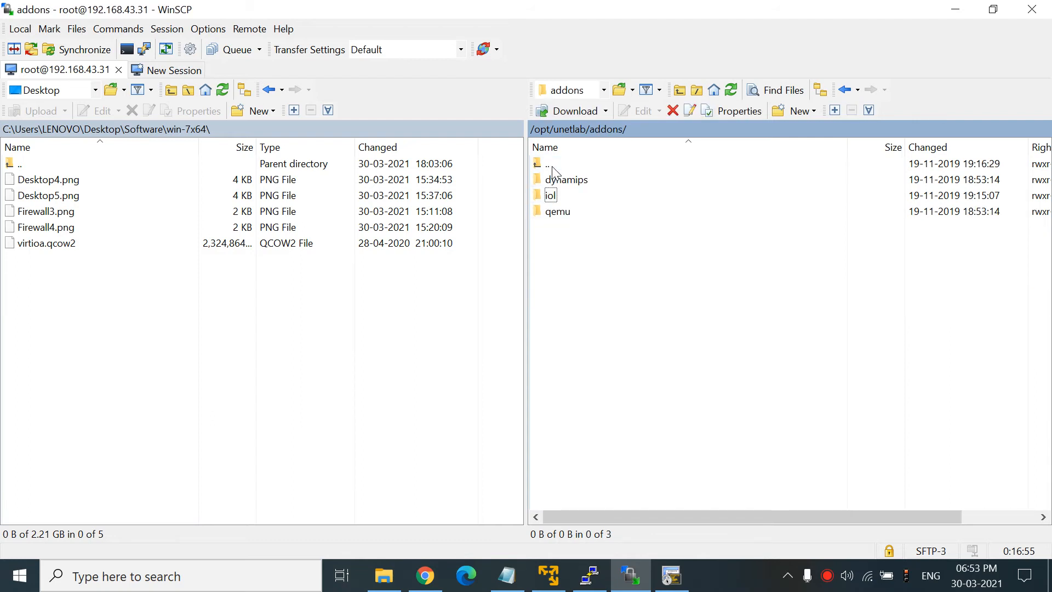
{"action": "double_click", "coordinate": [566, 181]}
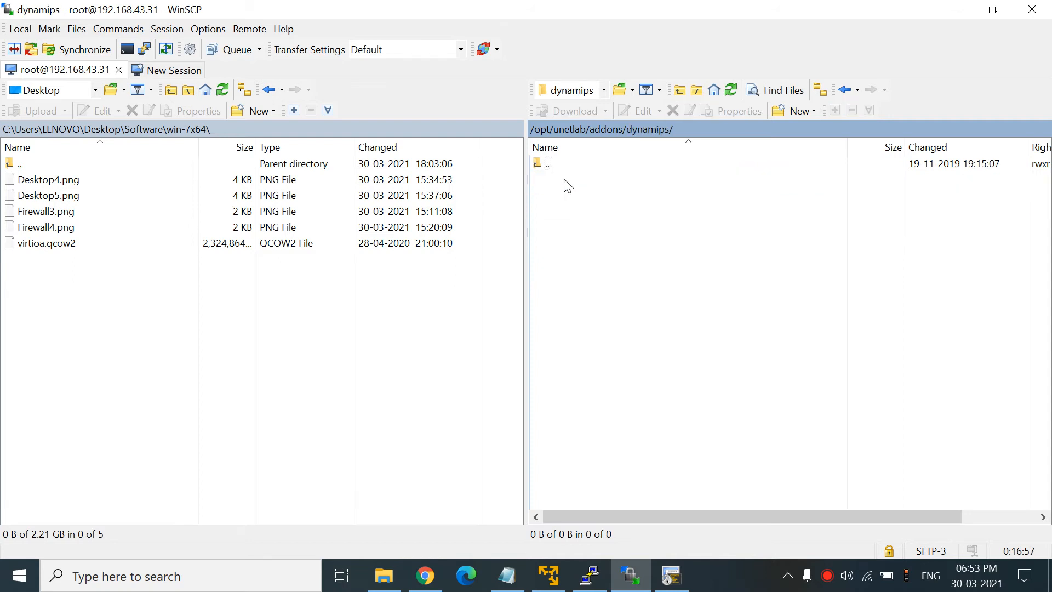
{"action": "double_click", "coordinate": [549, 167]}
{"action": "double_click", "coordinate": [550, 167]}
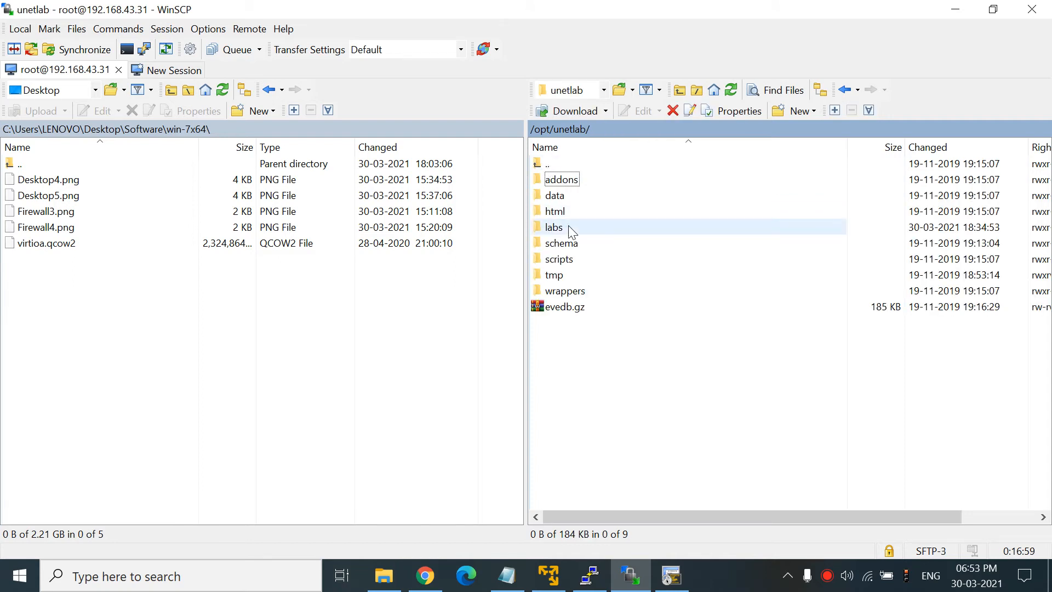
{"action": "double_click", "coordinate": [548, 163]}
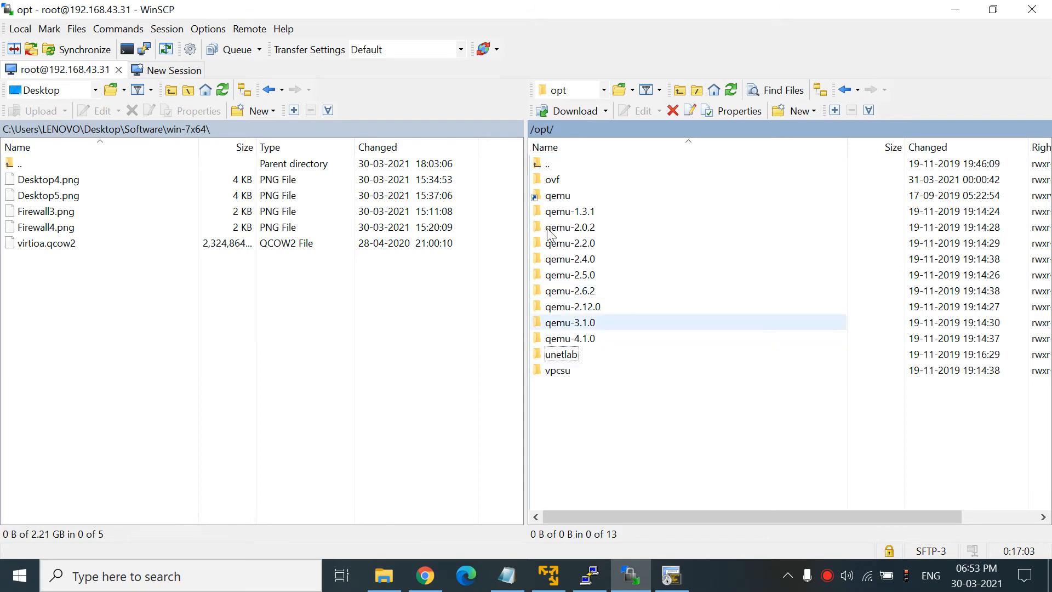
{"action": "double_click", "coordinate": [539, 163]}
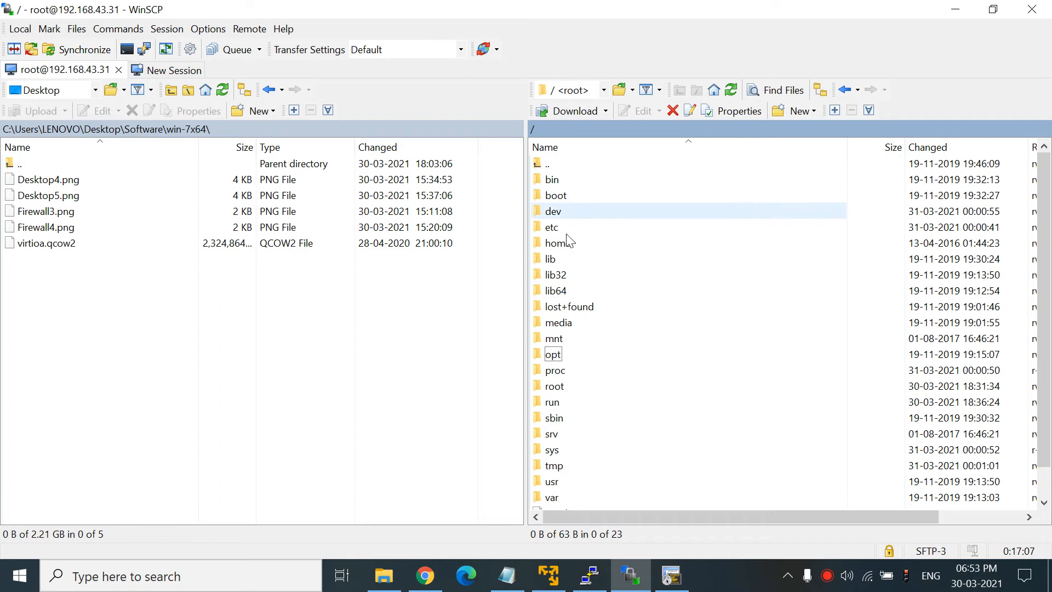
- From root, go through /opt, peeking into vpcsu/bin, and open /opt/unetlab/html
{"action": "double_click", "coordinate": [558, 355]}
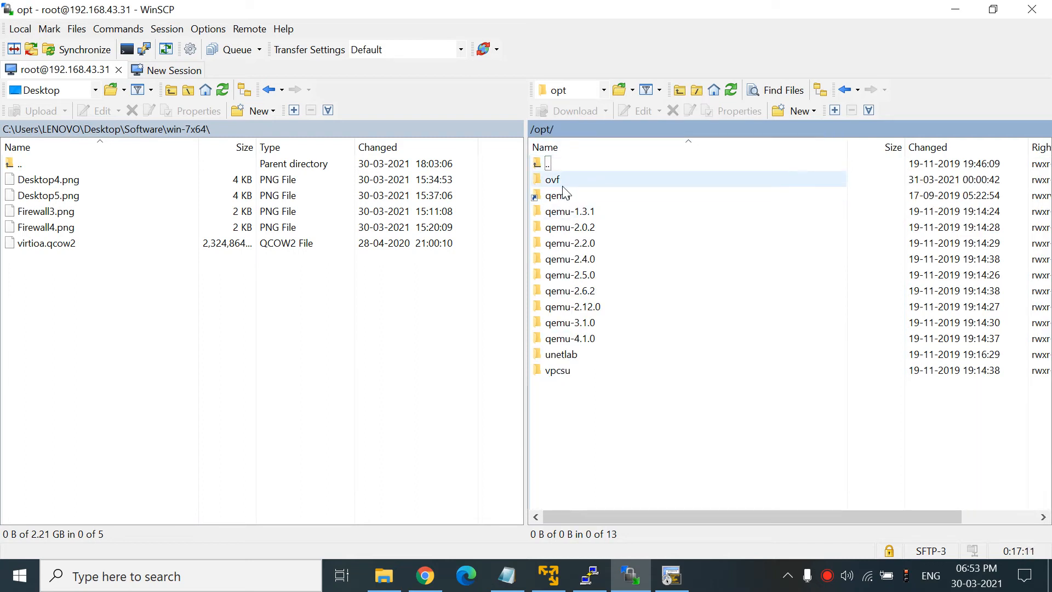
{"action": "double_click", "coordinate": [565, 373]}
{"action": "double_click", "coordinate": [559, 174]}
{"action": "double_click", "coordinate": [552, 166]}
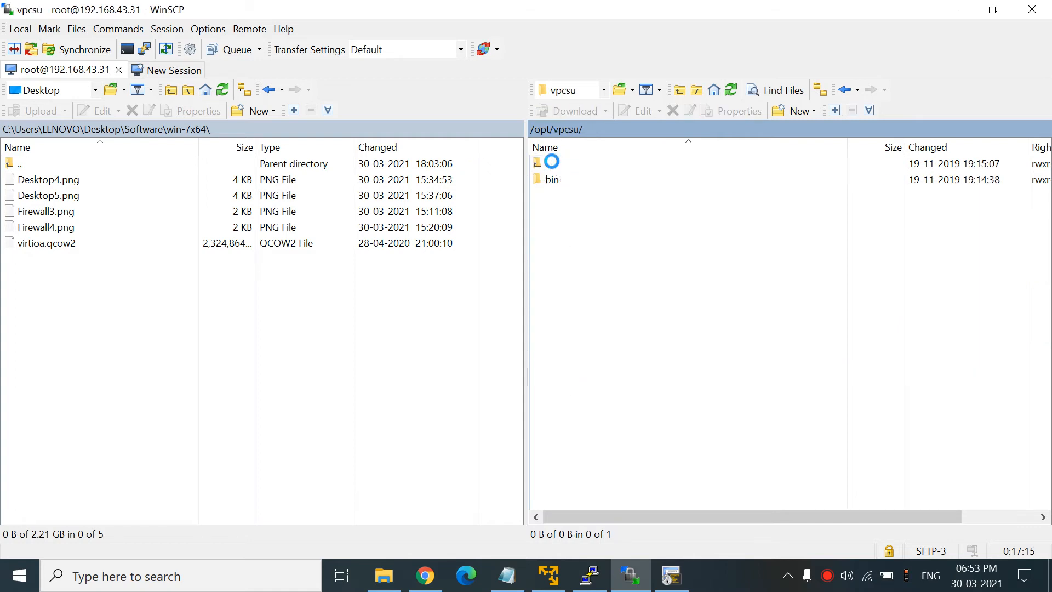
{"action": "double_click", "coordinate": [551, 165]}
{"action": "double_click", "coordinate": [564, 354]}
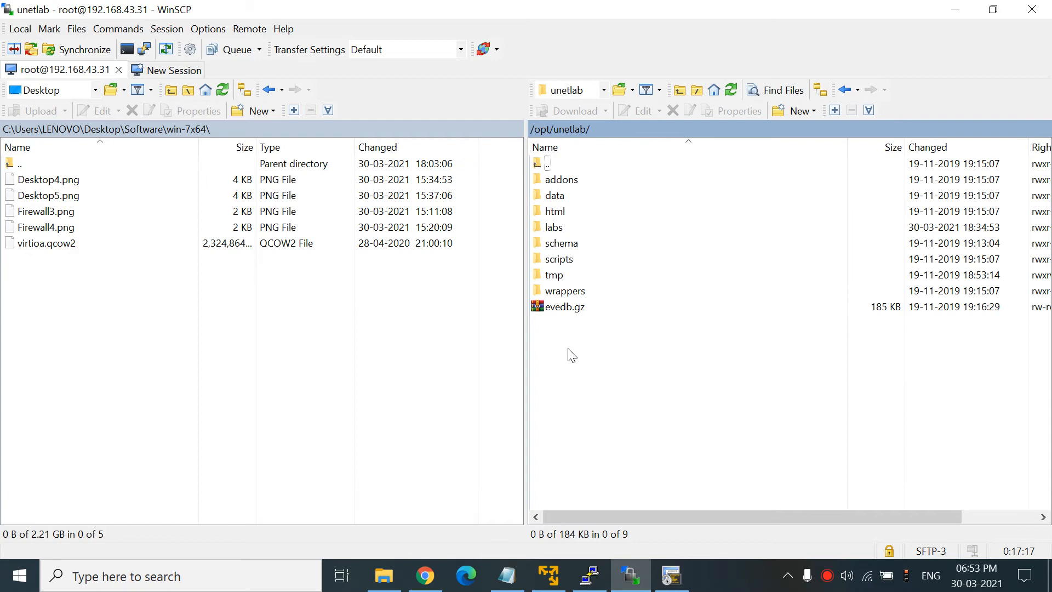
{"action": "double_click", "coordinate": [562, 213]}
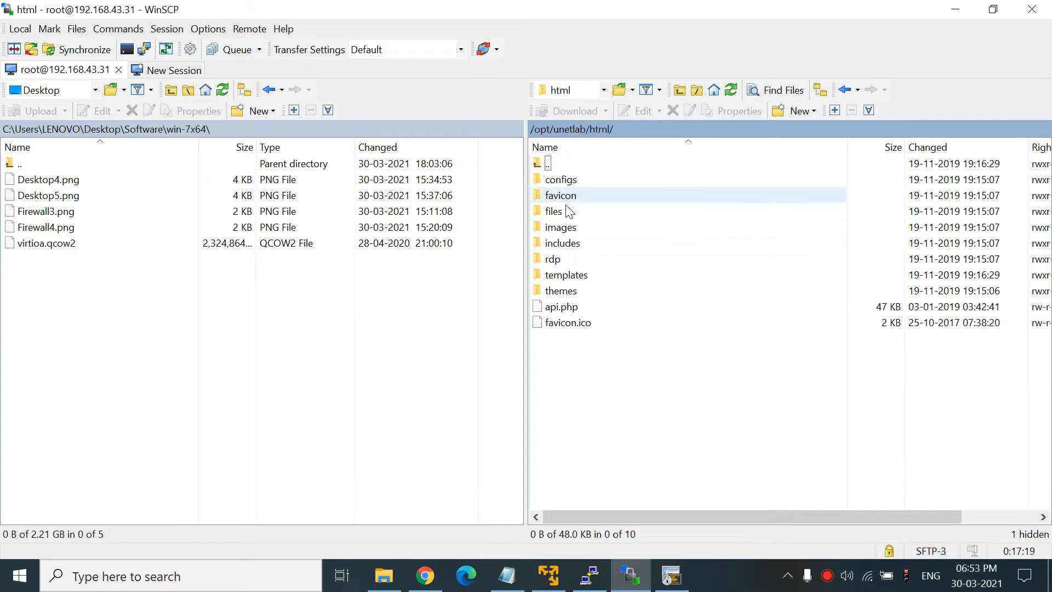
- Open /opt/unetlab/html/images/icons and scroll through its 88 node icons like Firewall.png and Switch.png
{"action": "double_click", "coordinate": [573, 234]}
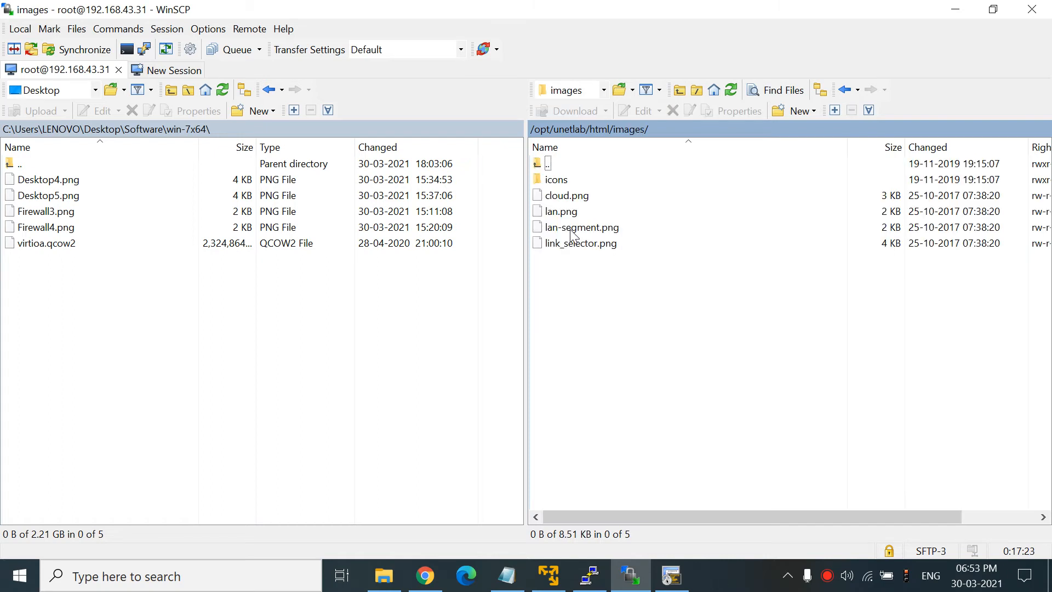
{"action": "double_click", "coordinate": [554, 180]}
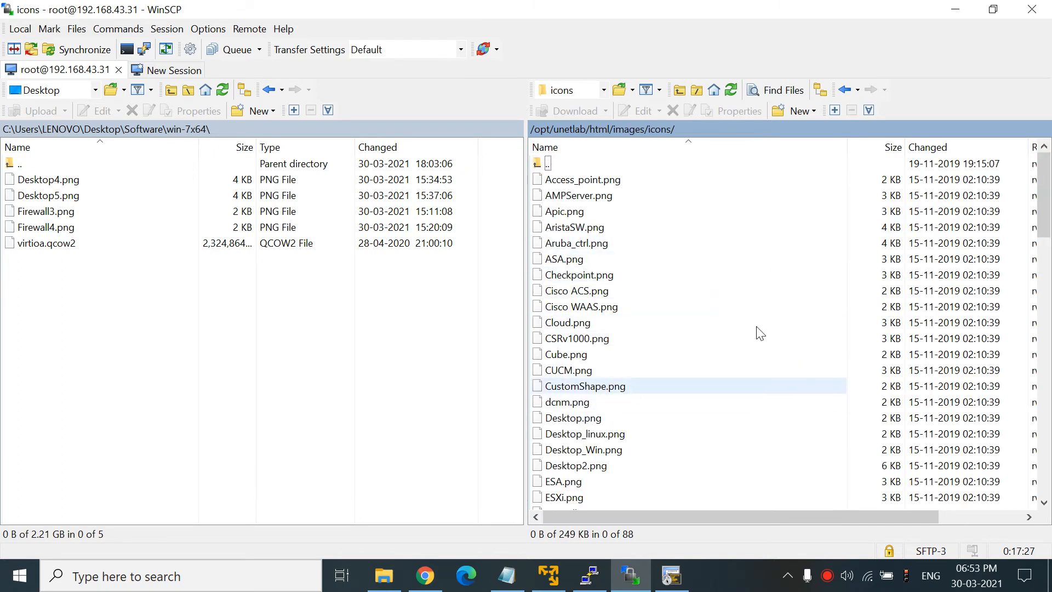
{"action": "left_click_drag", "start_coordinate": [1047, 219], "coordinate": [1049, 460]}
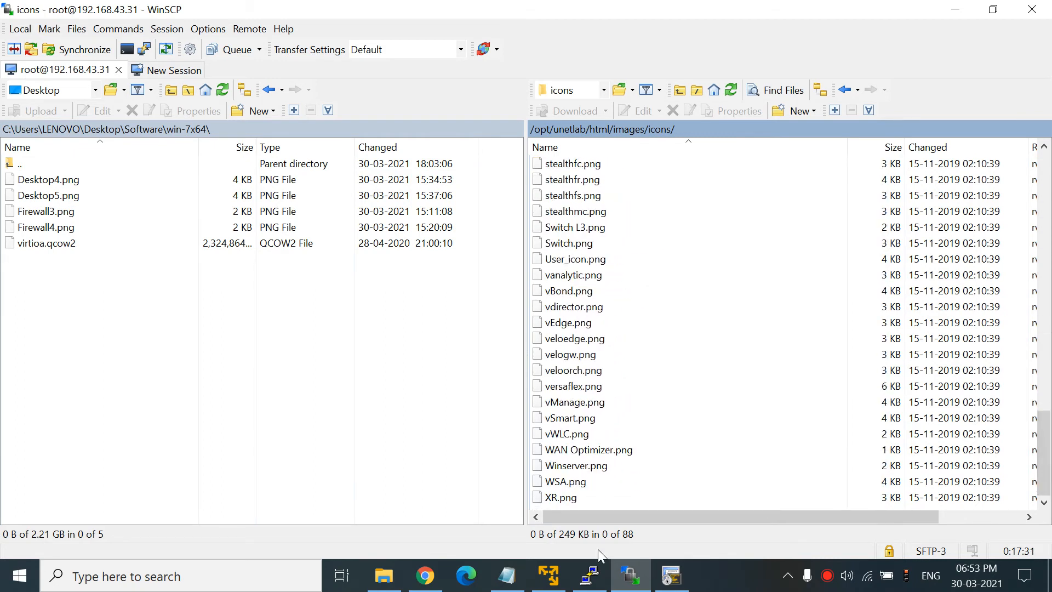
{"action": "left_click", "coordinate": [434, 585]}
- Open the Fortinet node's Edit settings to review its Icon list, then return to WinSCP
{"action": "right_click", "coordinate": [358, 161]}
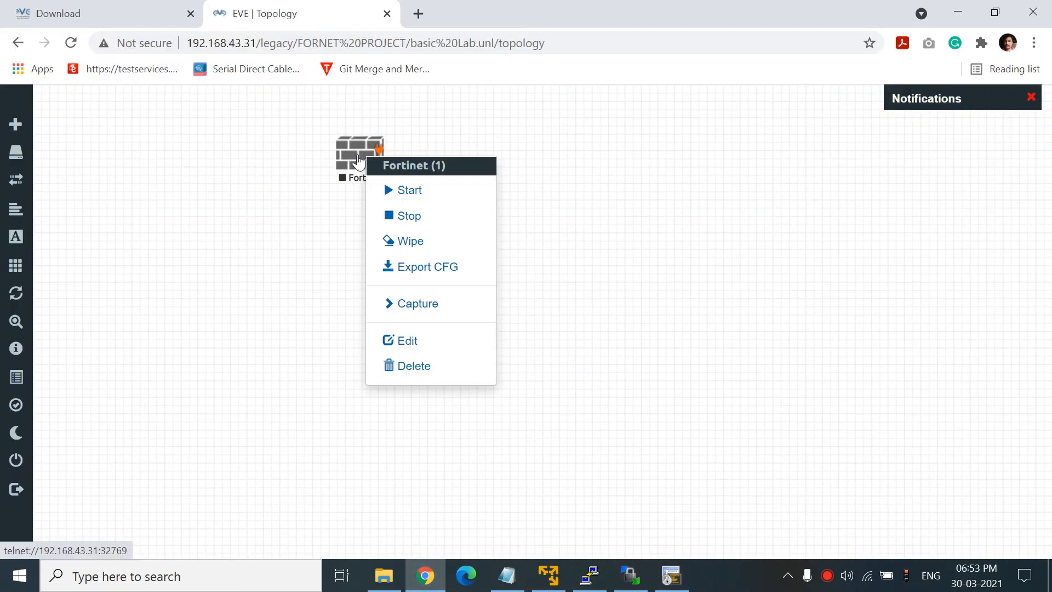
{"action": "left_click", "coordinate": [400, 339]}
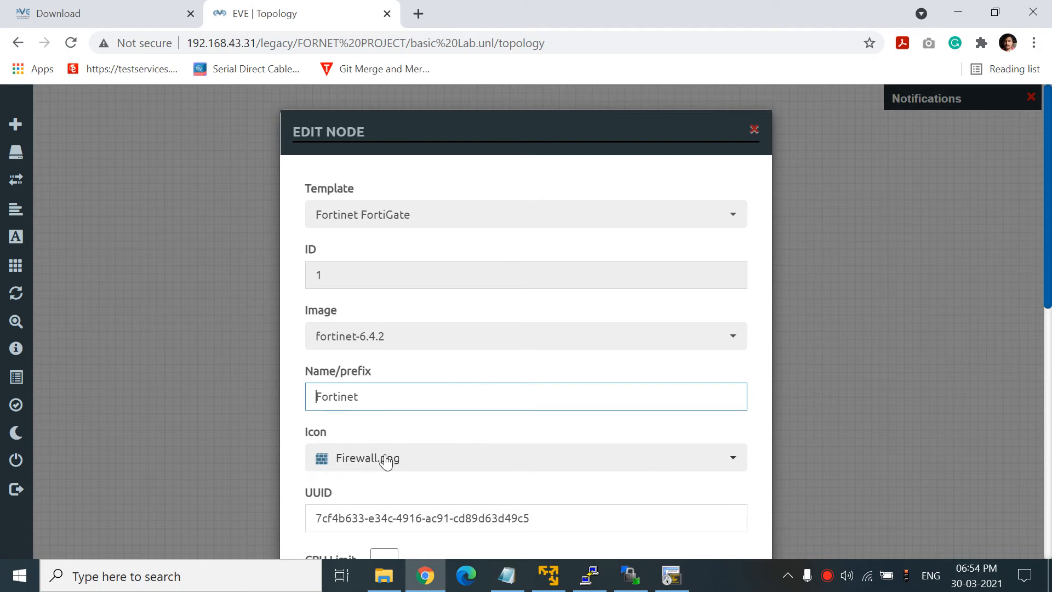
{"action": "left_click", "coordinate": [401, 462]}
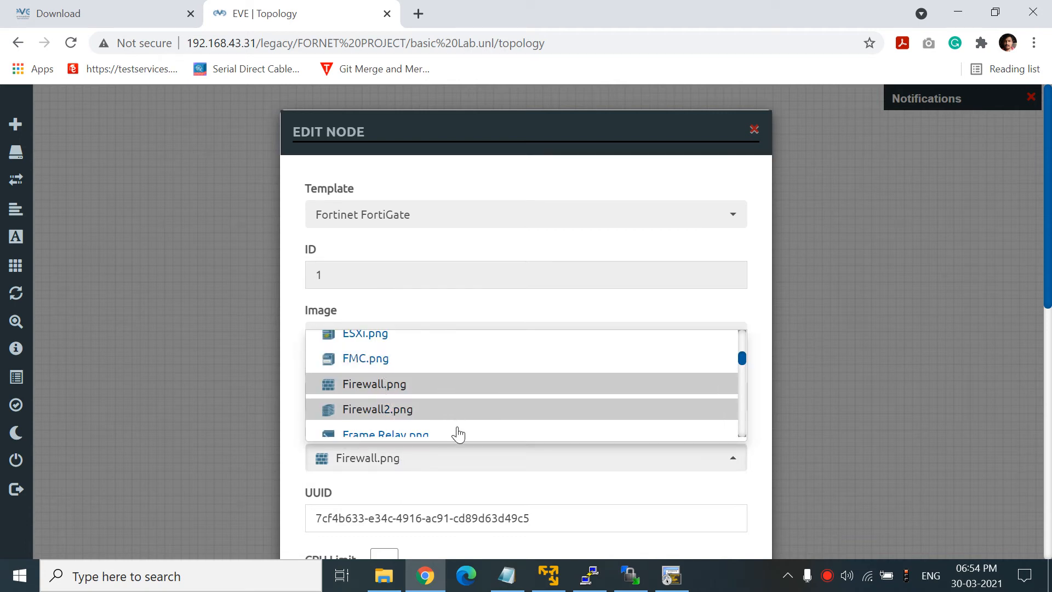
{"action": "left_click", "coordinate": [630, 575]}
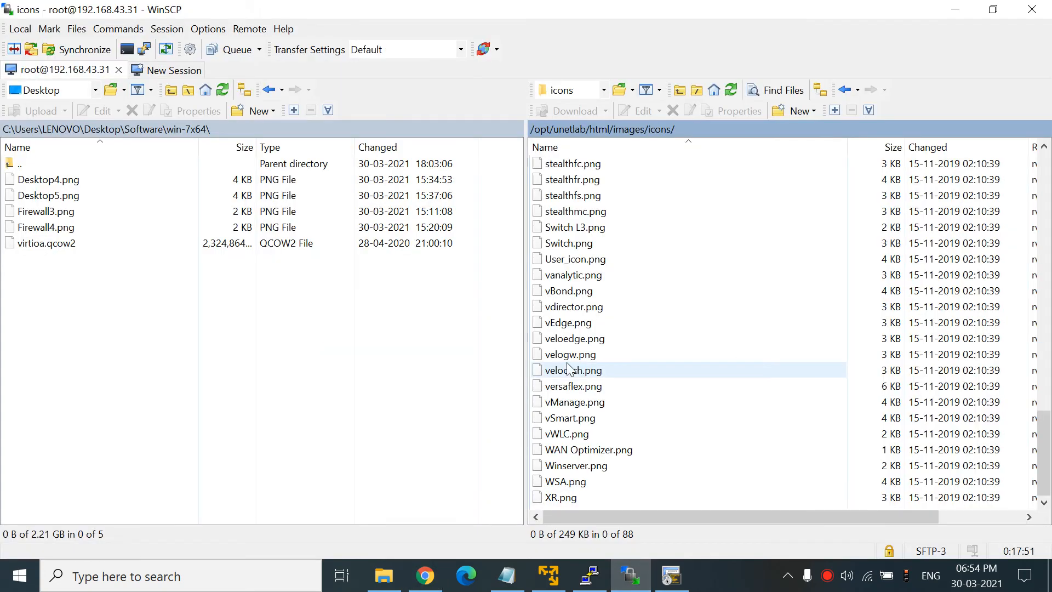
- Refresh the local file list and upload Firewall3.png into the server's icons folder
{"action": "right_click", "coordinate": [123, 262]}
{"action": "left_click", "coordinate": [147, 287]}
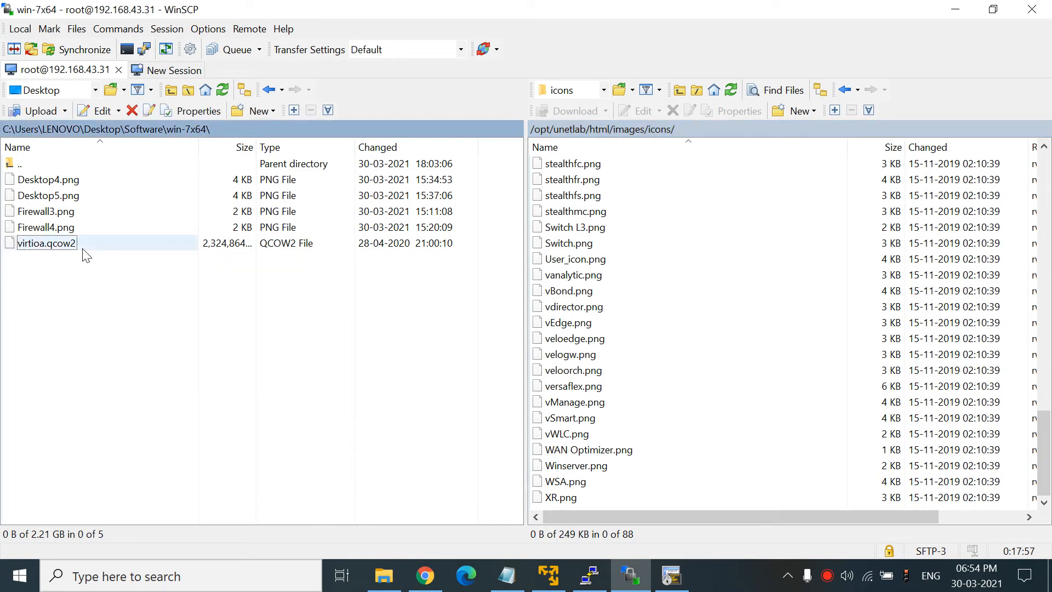
{"action": "left_click", "coordinate": [65, 214]}
{"action": "right_click", "coordinate": [66, 214]}
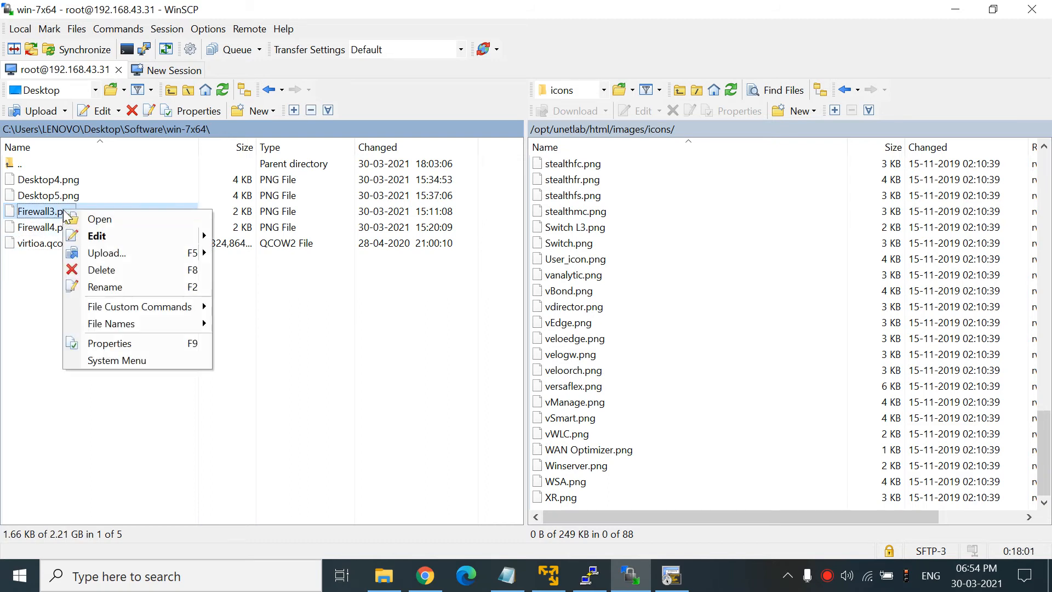
{"action": "left_click", "coordinate": [112, 253]}
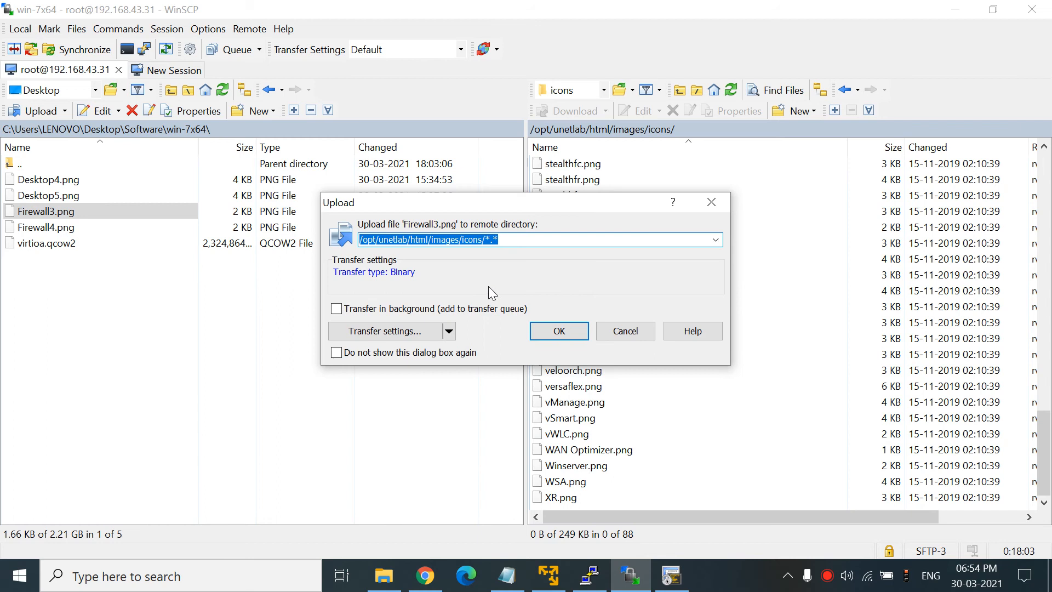
{"action": "left_click", "coordinate": [565, 330]}
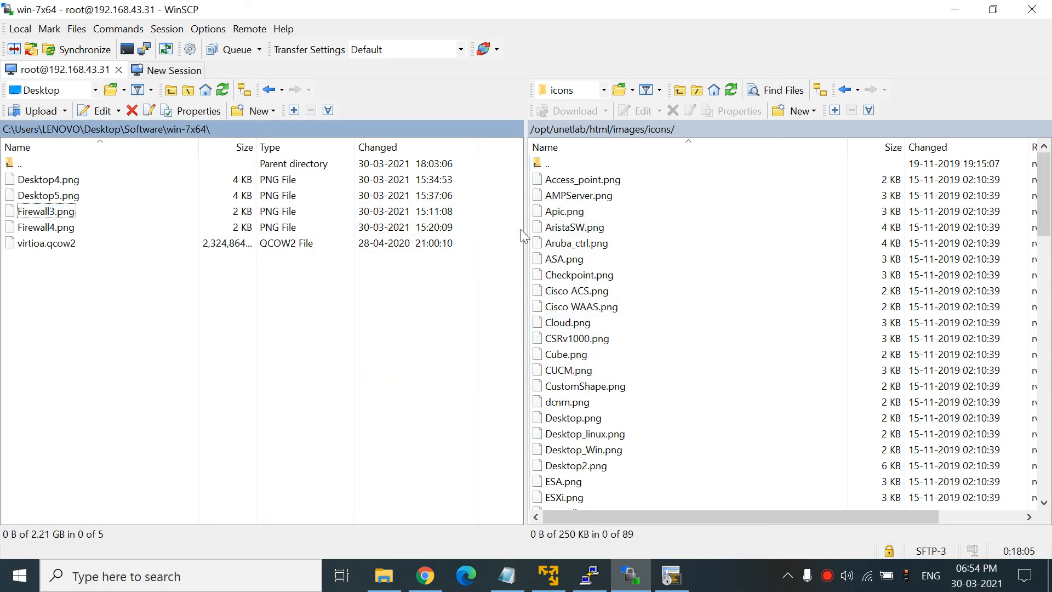
- Upload Firewall4.png into the same icons folder and return to the browser
{"action": "left_click", "coordinate": [71, 229]}
{"action": "right_click", "coordinate": [66, 227]}
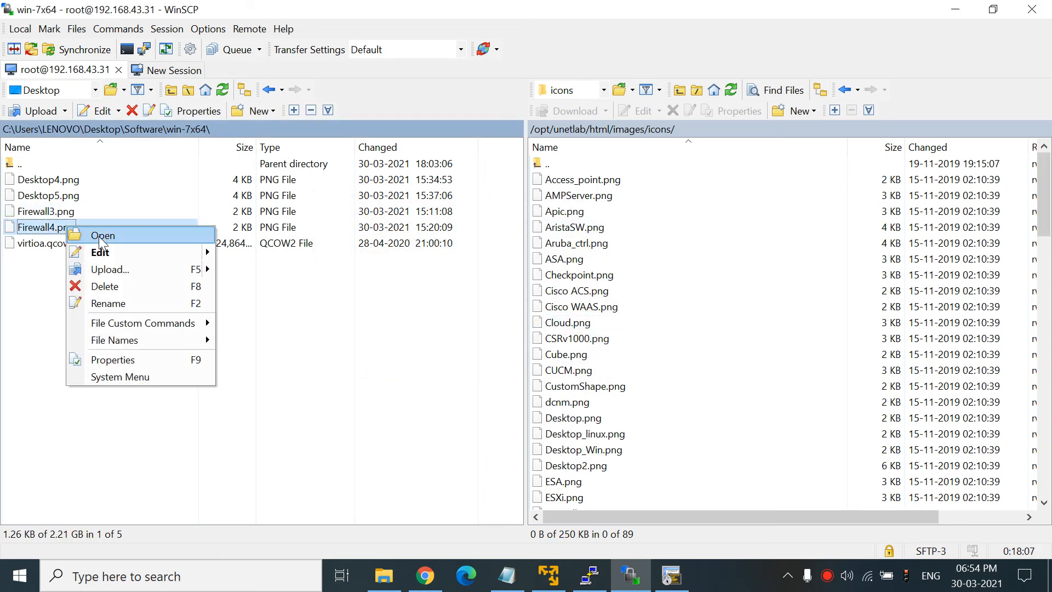
{"action": "left_click", "coordinate": [110, 269]}
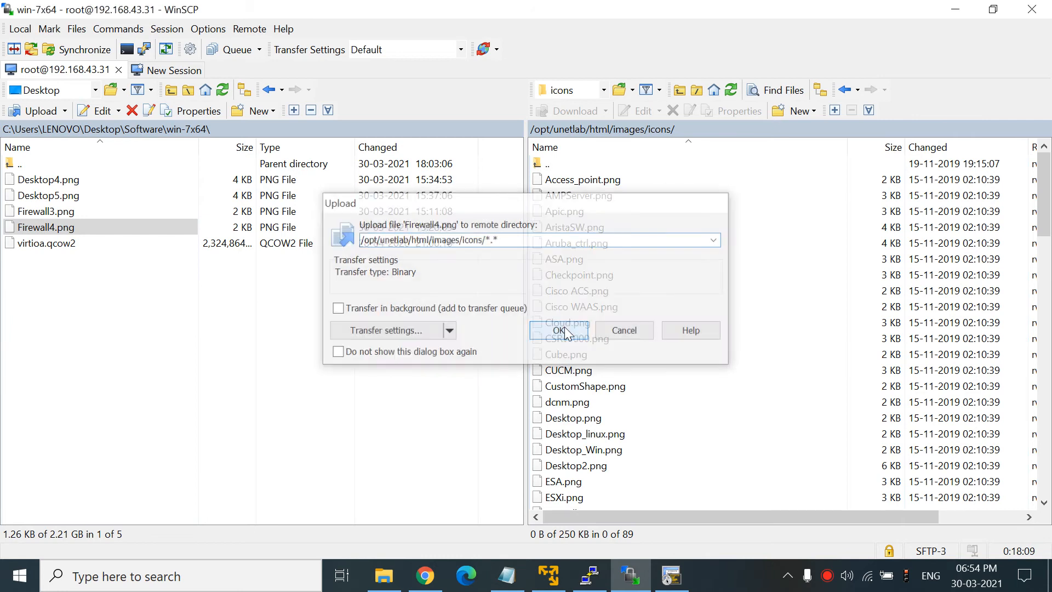
{"action": "left_click", "coordinate": [564, 329]}
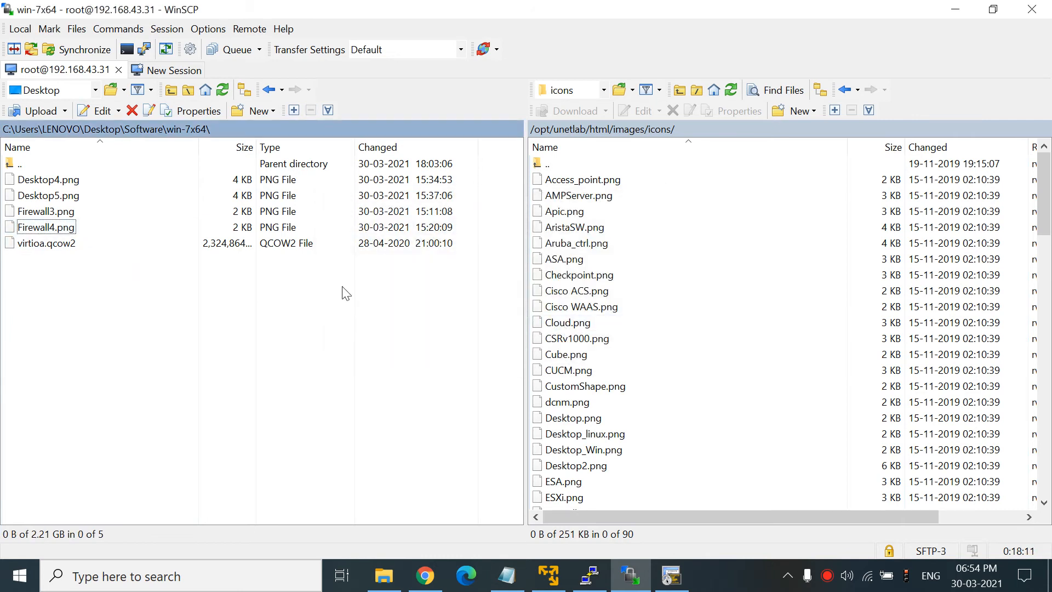
{"action": "left_click", "coordinate": [430, 575]}
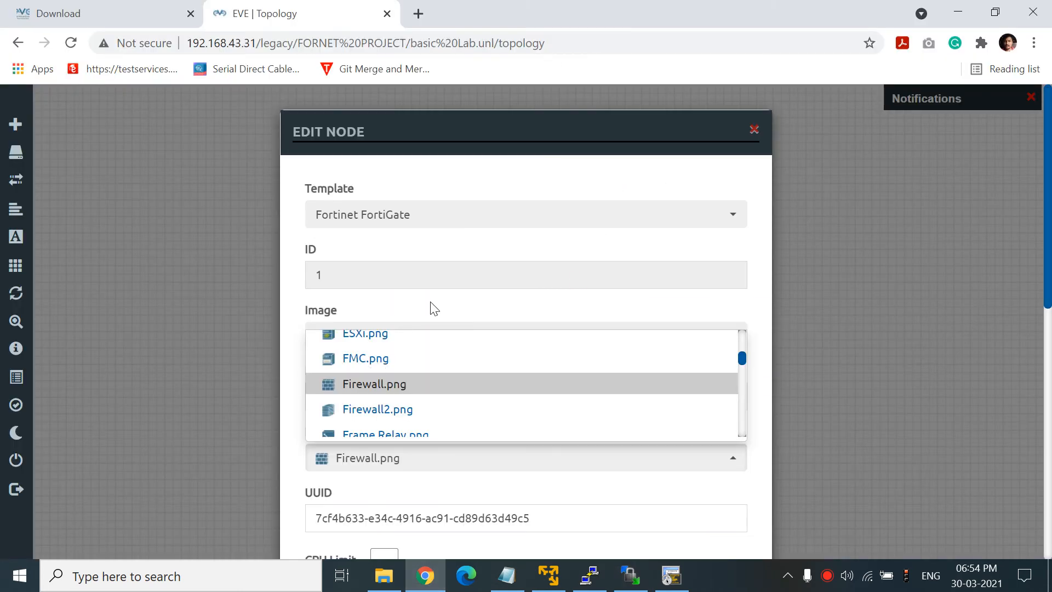
- Close Edit Node and start a new Fortinet FortiGate node from the 'for' template search
{"action": "left_click", "coordinate": [754, 130]}
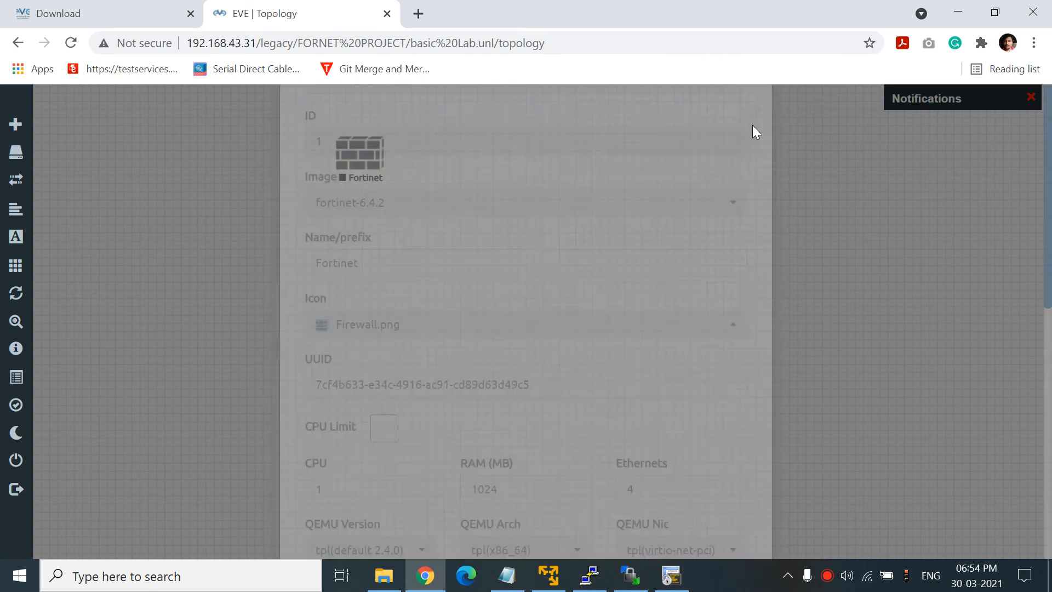
{"action": "right_click", "coordinate": [639, 200]}
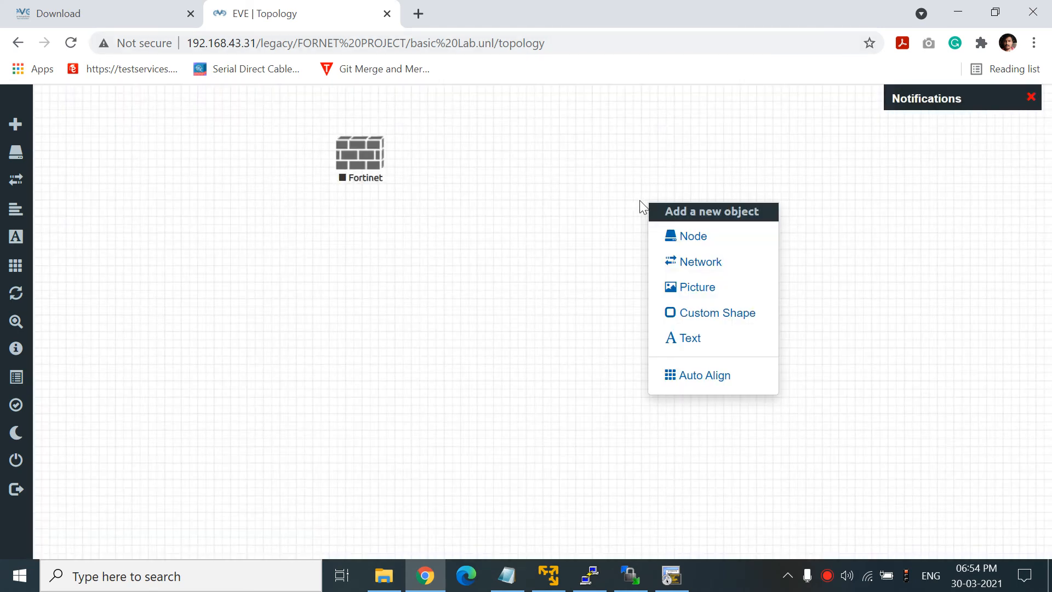
{"action": "left_click", "coordinate": [675, 235]}
{"action": "type", "text": "for"}
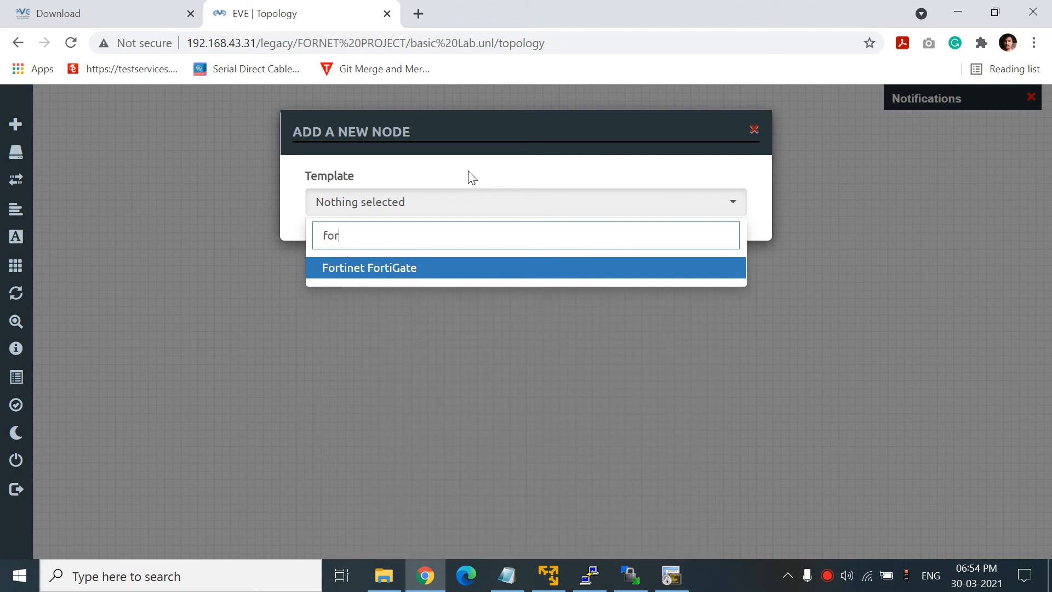
{"action": "left_click", "coordinate": [395, 273]}
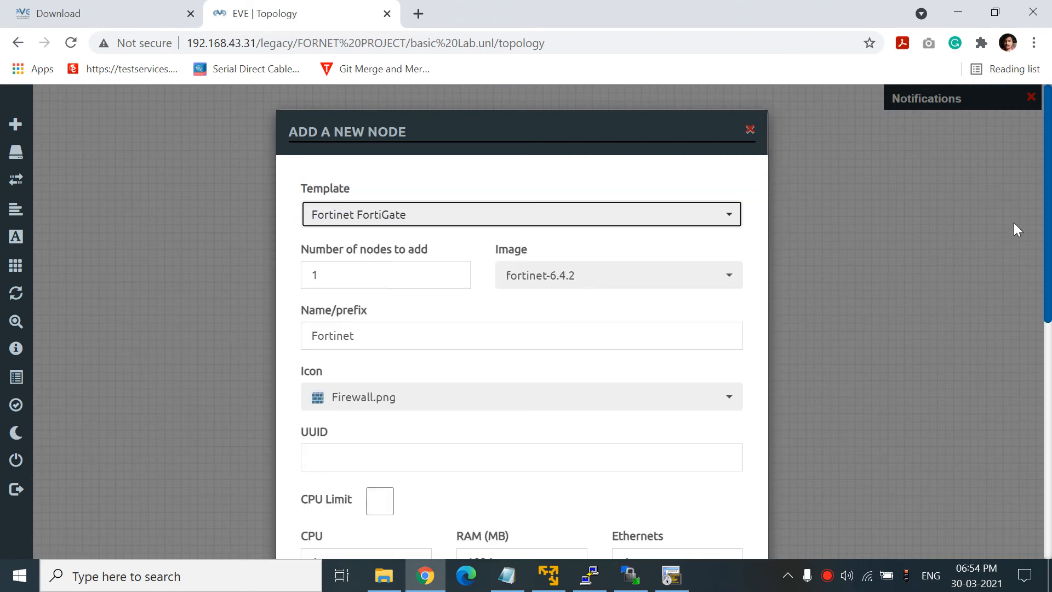
- Give the new FortiGate node the Firewall4.png icon and save it
{"action": "scroll", "coordinate": [521, 328], "scroll_direction": "down", "scroll_amount": 2}
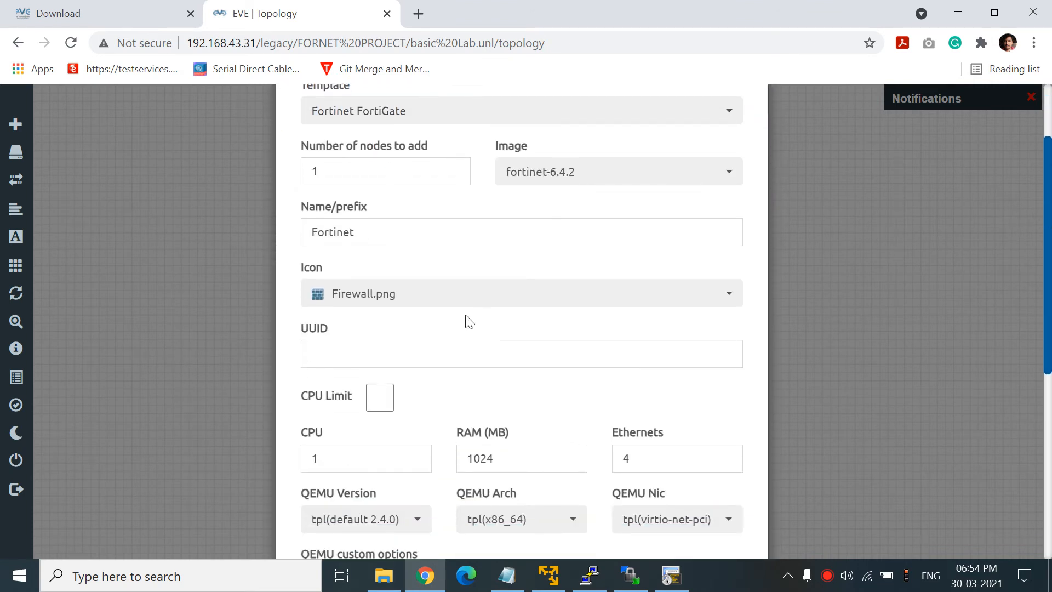
{"action": "left_click", "coordinate": [450, 300]}
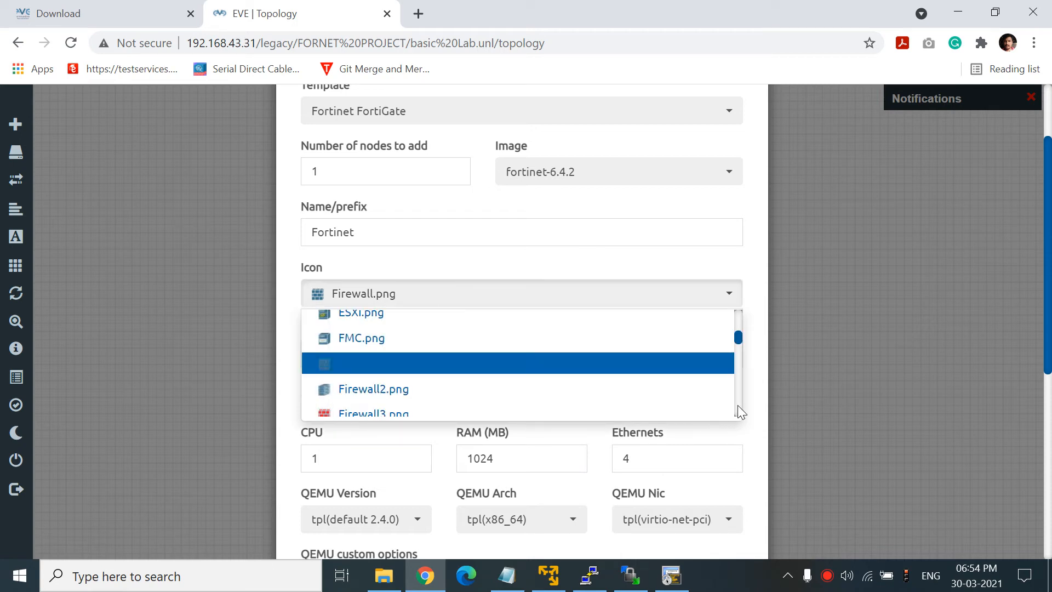
{"action": "scroll", "coordinate": [737, 405], "scroll_direction": "down", "scroll_amount": 2}
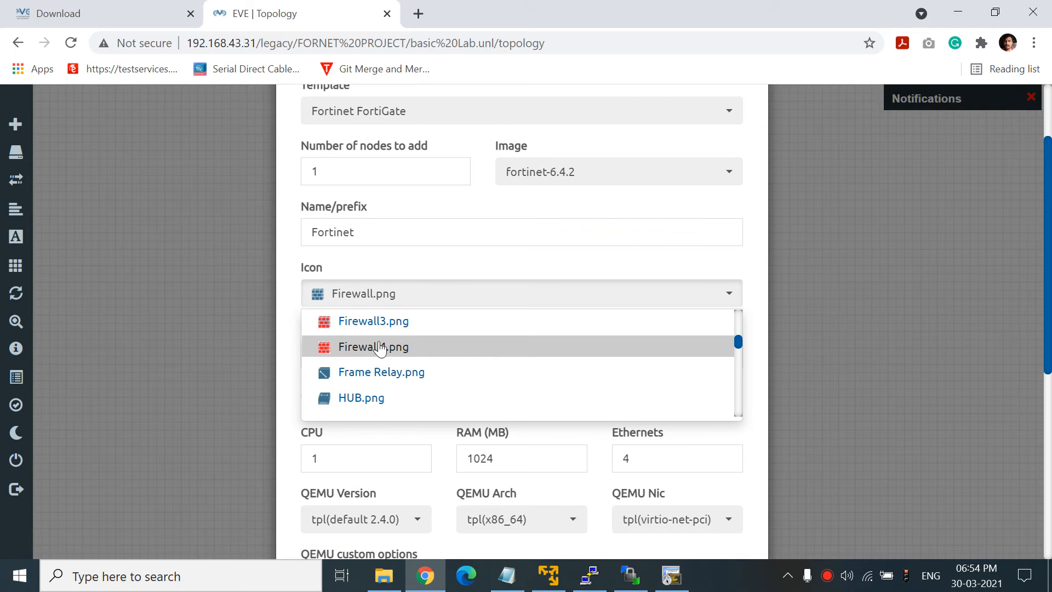
{"action": "left_click", "coordinate": [412, 351]}
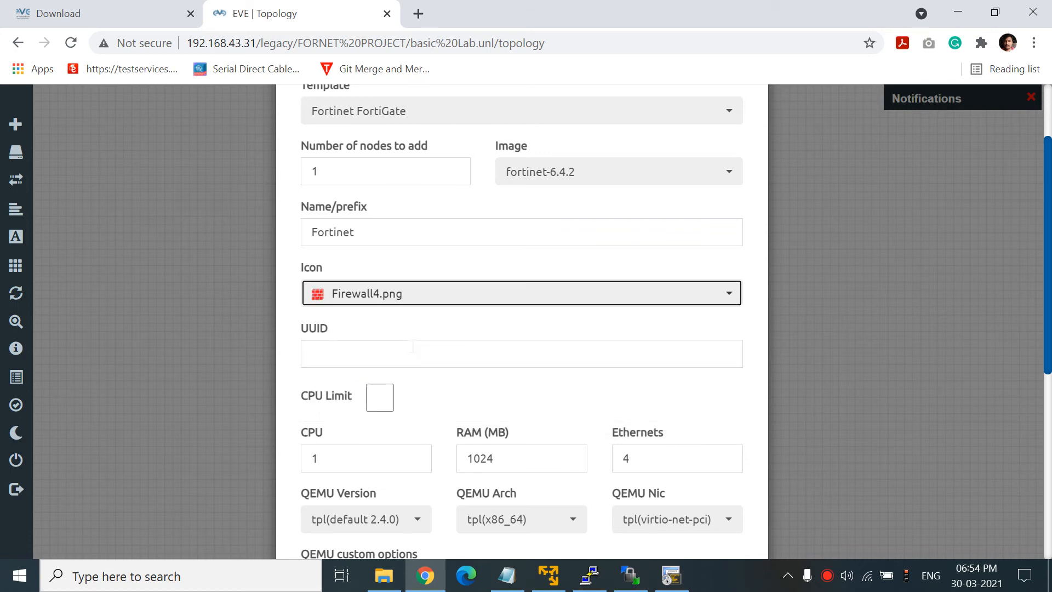
{"action": "left_click_drag", "start_coordinate": [1043, 249], "coordinate": [1043, 439]}
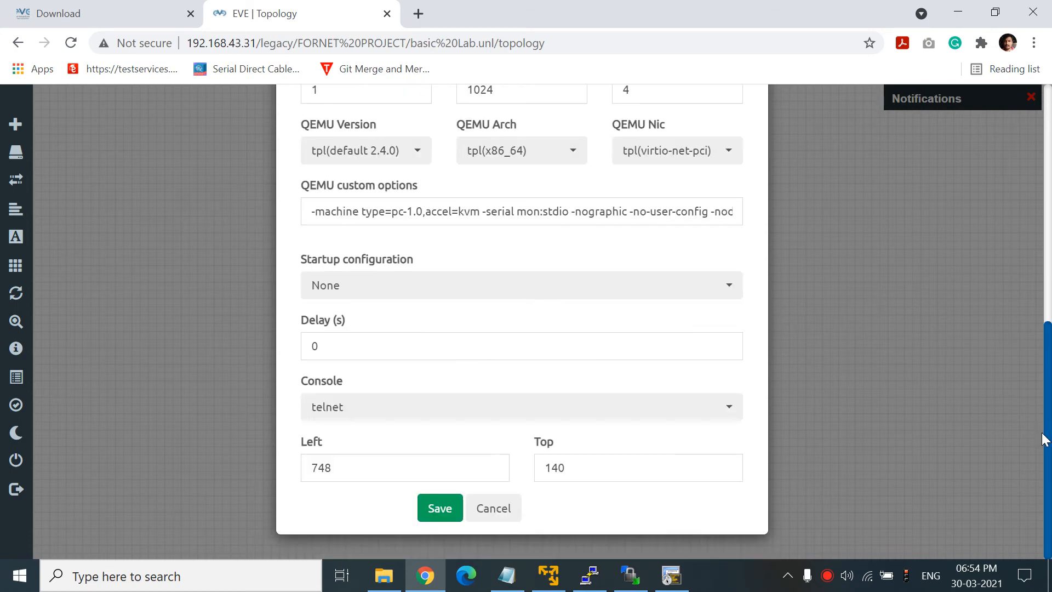
{"action": "left_click", "coordinate": [455, 513]}
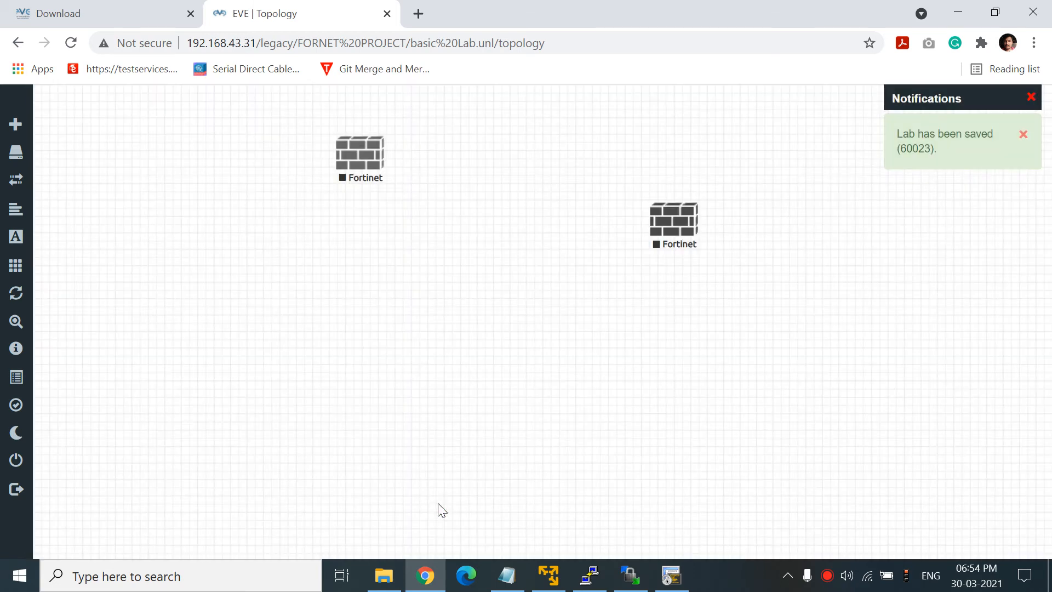
{"action": "right_click", "coordinate": [372, 155]}
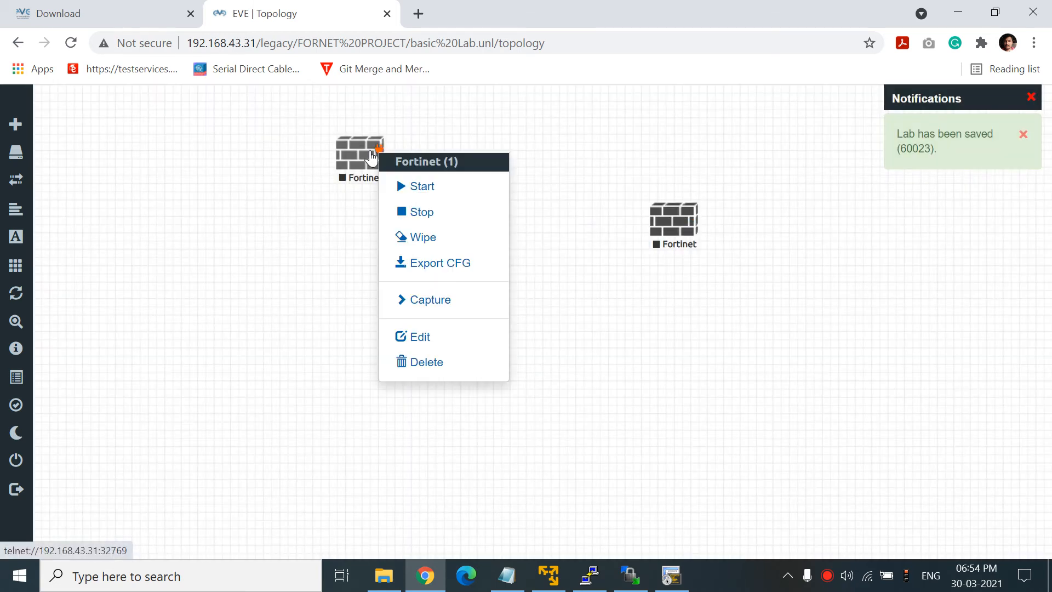
{"action": "left_click", "coordinate": [419, 362]}
{"action": "left_click", "coordinate": [473, 208]}
{"action": "left_click_drag", "start_coordinate": [679, 227], "coordinate": [517, 186]}
{"action": "right_click", "coordinate": [684, 179]}
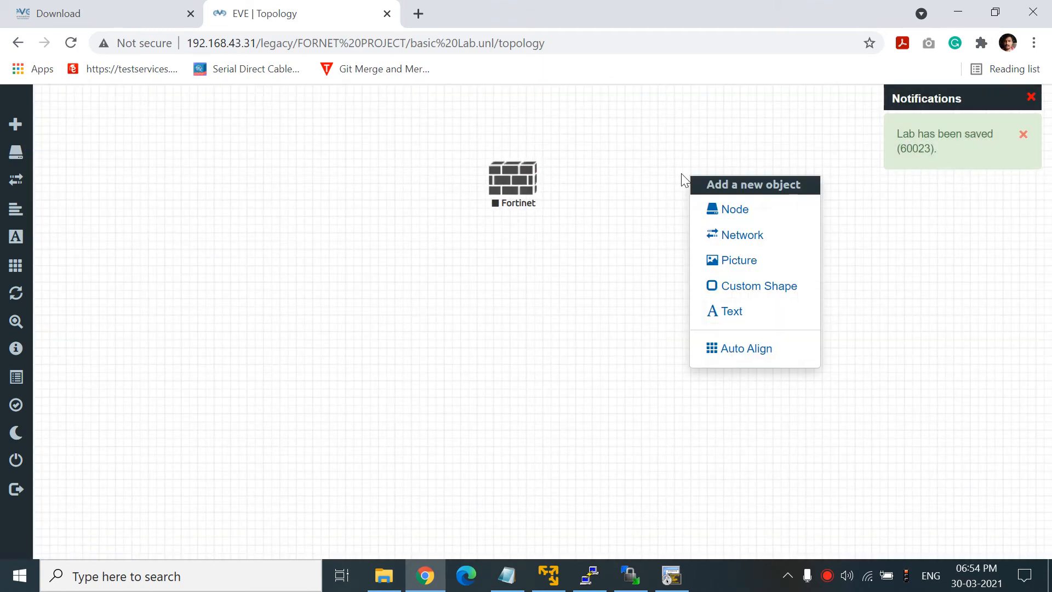
{"action": "left_click", "coordinate": [724, 234]}
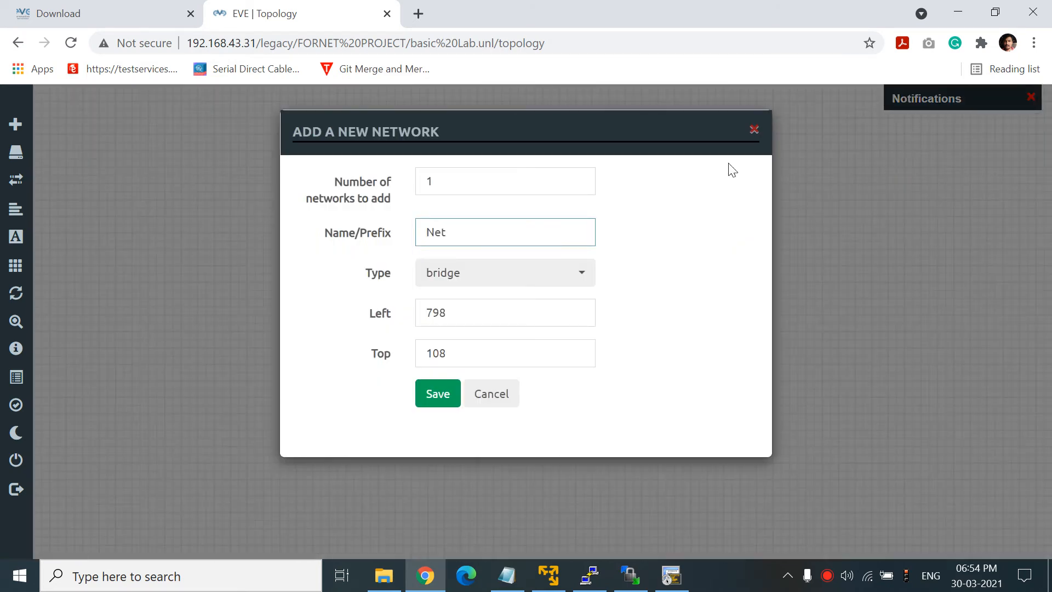
{"action": "left_click", "coordinate": [754, 130]}
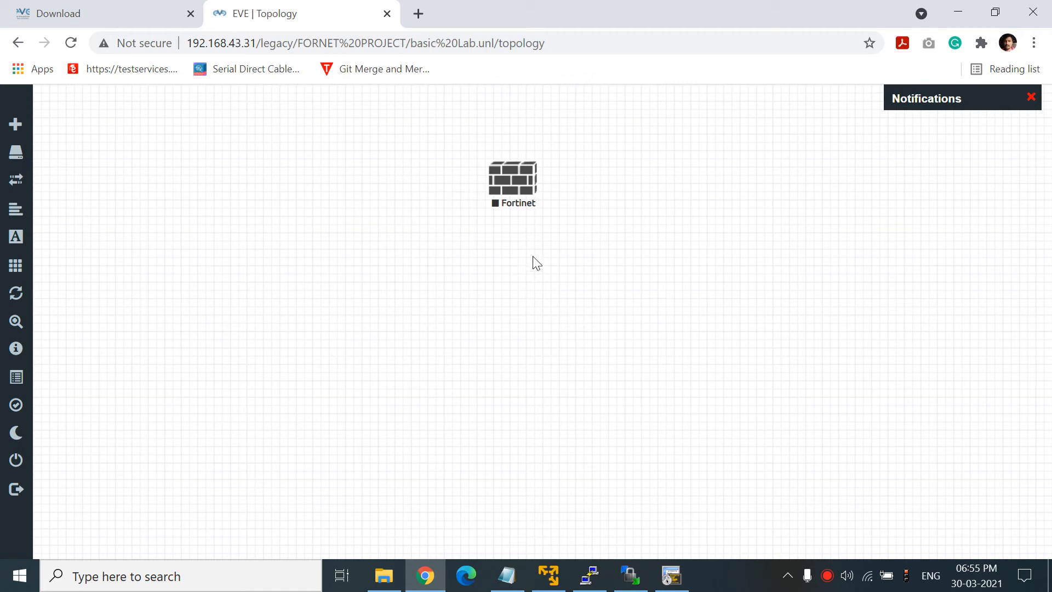
- Shift the Fortinet node slightly right and bring up the new-node template list
{"action": "left_click_drag", "start_coordinate": [515, 189], "coordinate": [559, 190]}
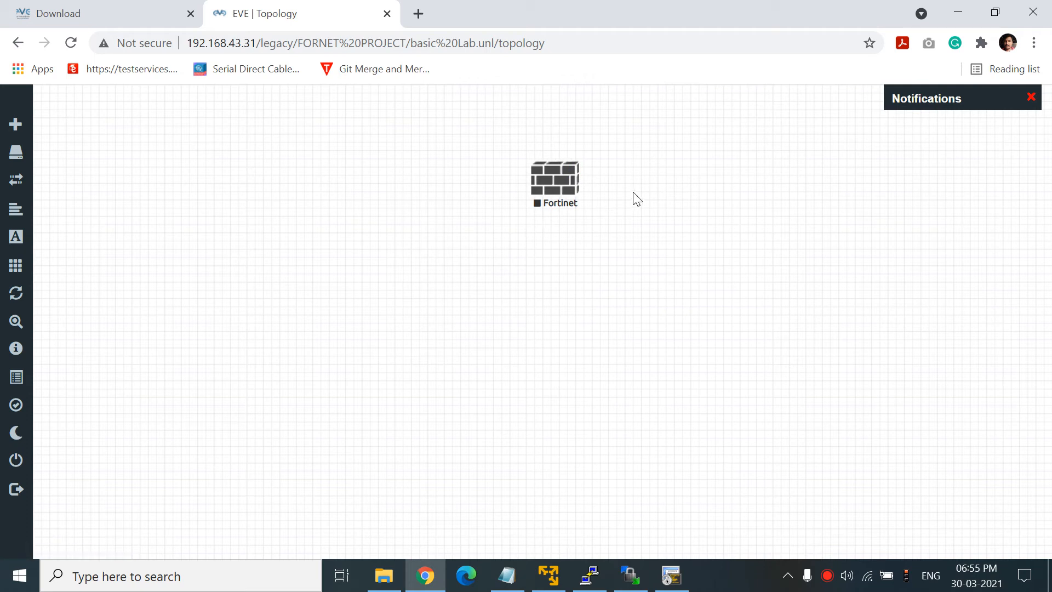
{"action": "right_click", "coordinate": [546, 242]}
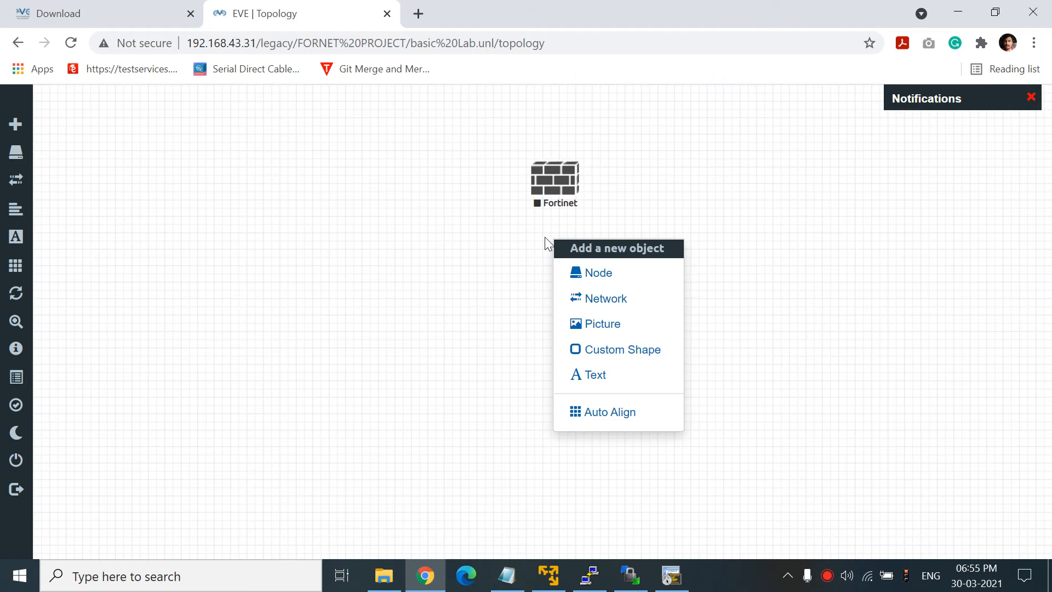
{"action": "left_click", "coordinate": [583, 280]}
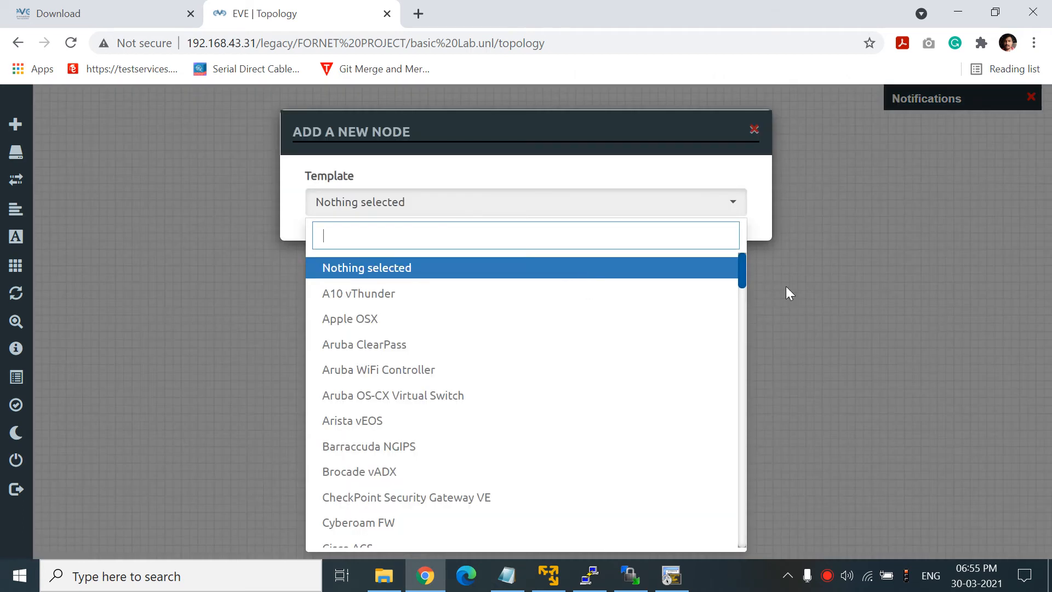
{"action": "left_click", "coordinate": [741, 281]}
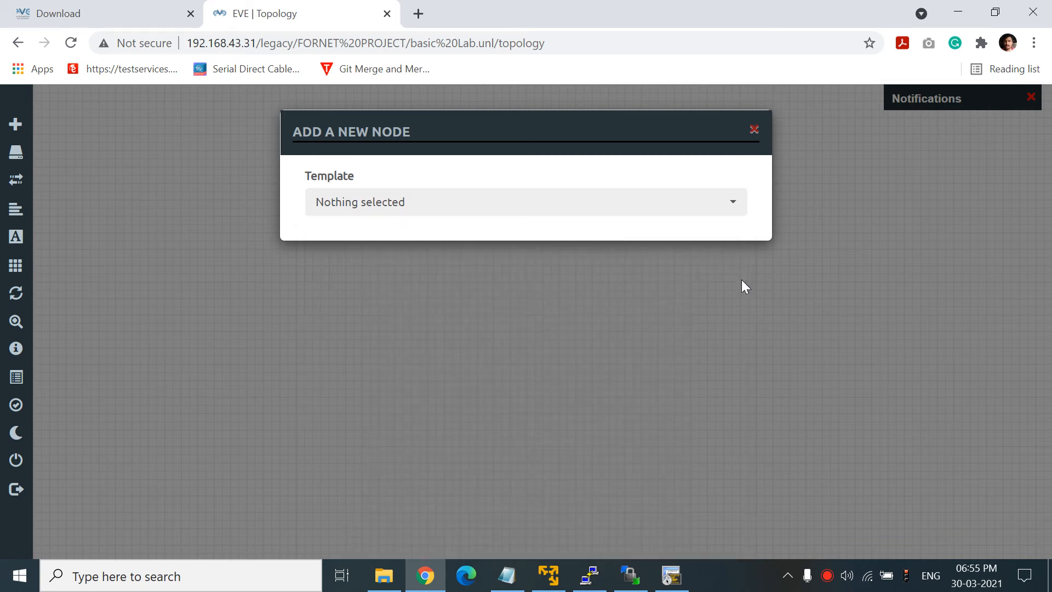
{"action": "left_click", "coordinate": [723, 213]}
{"action": "left_click_drag", "start_coordinate": [741, 259], "coordinate": [744, 534]}
- Add a Windows node with the win-7 image and place it below Fortinet
{"action": "left_click", "coordinate": [415, 485]}
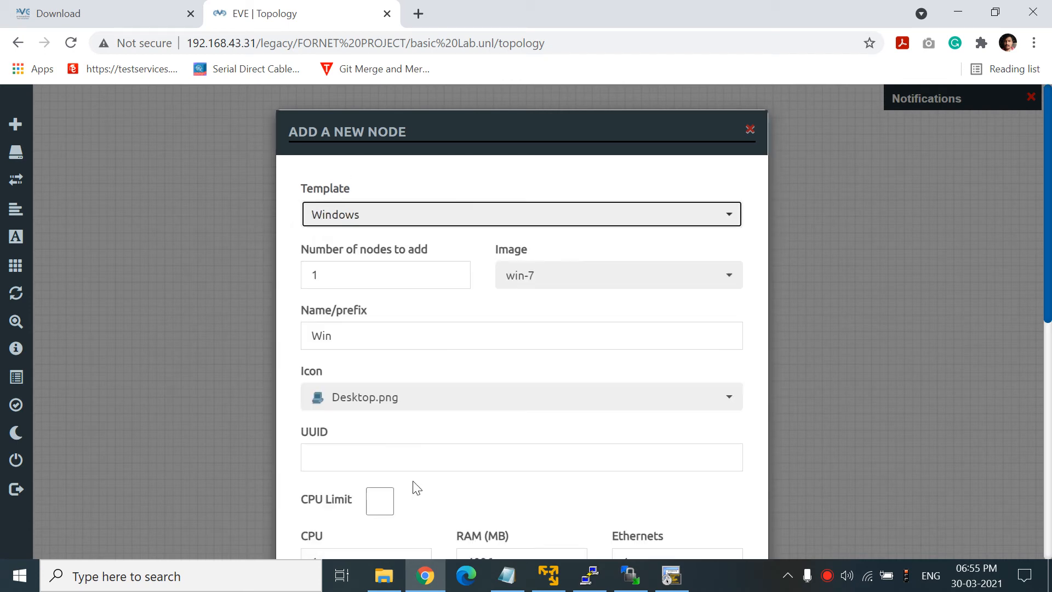
{"action": "scroll", "coordinate": [521, 329], "scroll_direction": "down", "scroll_amount": 8}
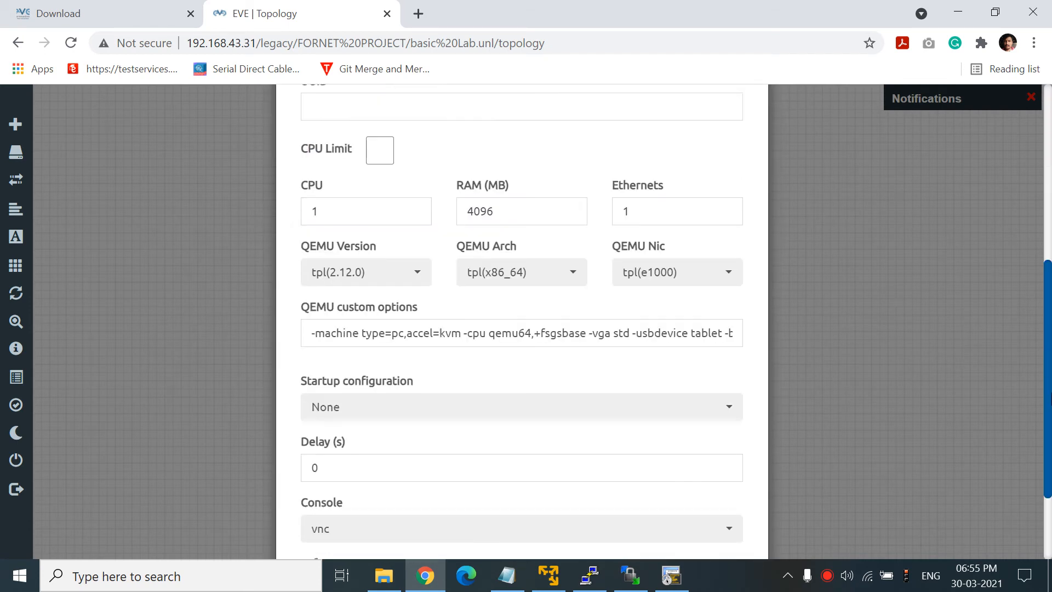
{"action": "left_click", "coordinate": [452, 518]}
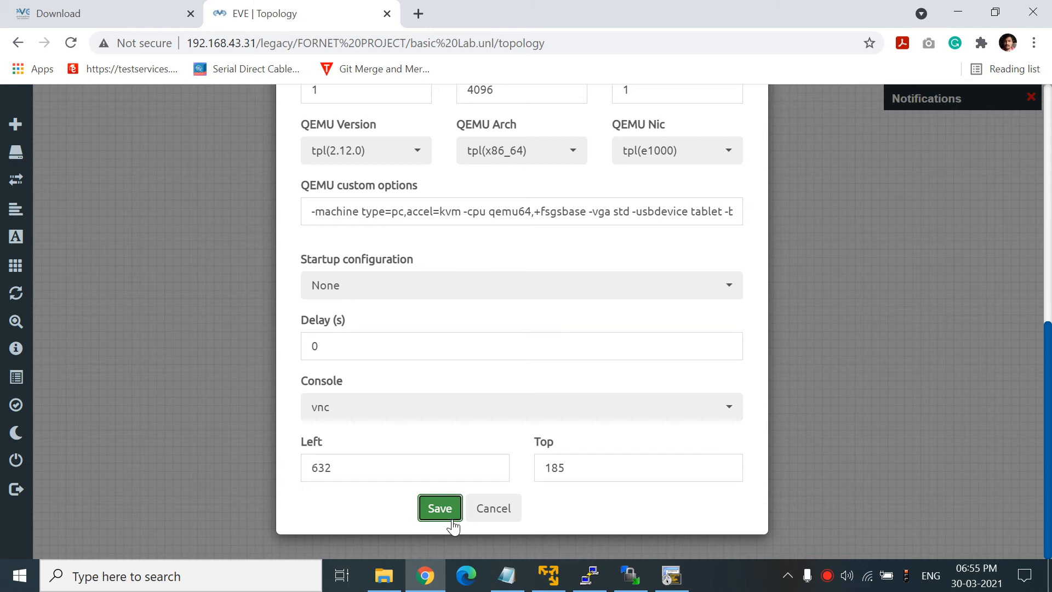
{"action": "left_click_drag", "start_coordinate": [572, 258], "coordinate": [537, 325]}
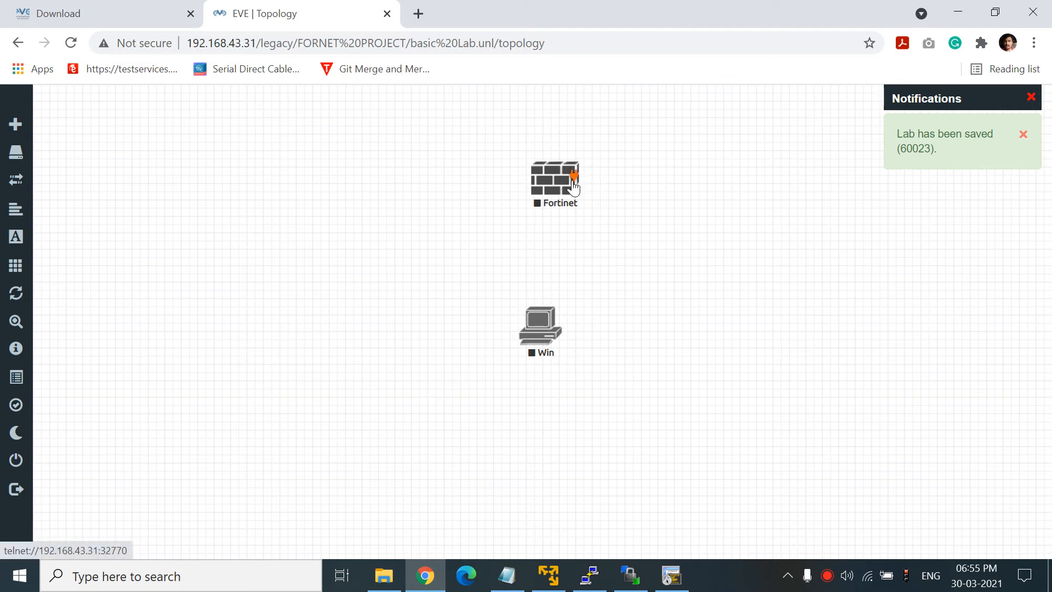
- Link Fortinet's port1 to the Win node's e0
{"action": "left_click_drag", "start_coordinate": [573, 175], "coordinate": [550, 321]}
{"action": "left_click", "coordinate": [555, 533]}
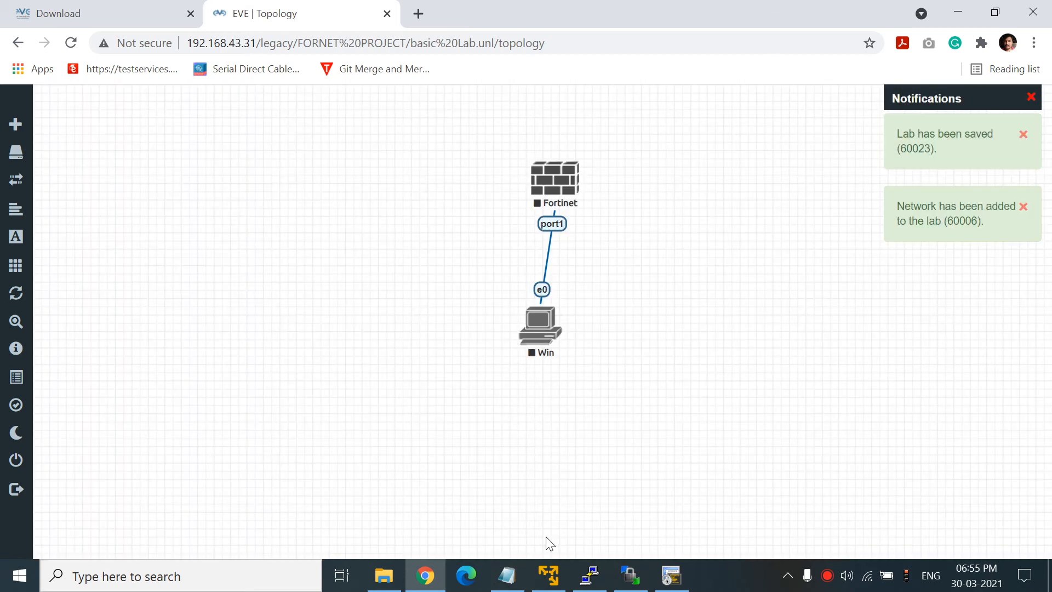
{"action": "mouse_move", "coordinate": [534, 343]}
{"action": "left_mouse_down"}
{"action": "mouse_move", "coordinate": [551, 342]}
{"action": "mouse_move", "coordinate": [543, 344]}
{"action": "left_mouse_up"}
- Start both the Fortinet and Win nodes together
{"action": "left_click_drag", "start_coordinate": [441, 100], "coordinate": [658, 382]}
{"action": "right_click", "coordinate": [558, 197]}
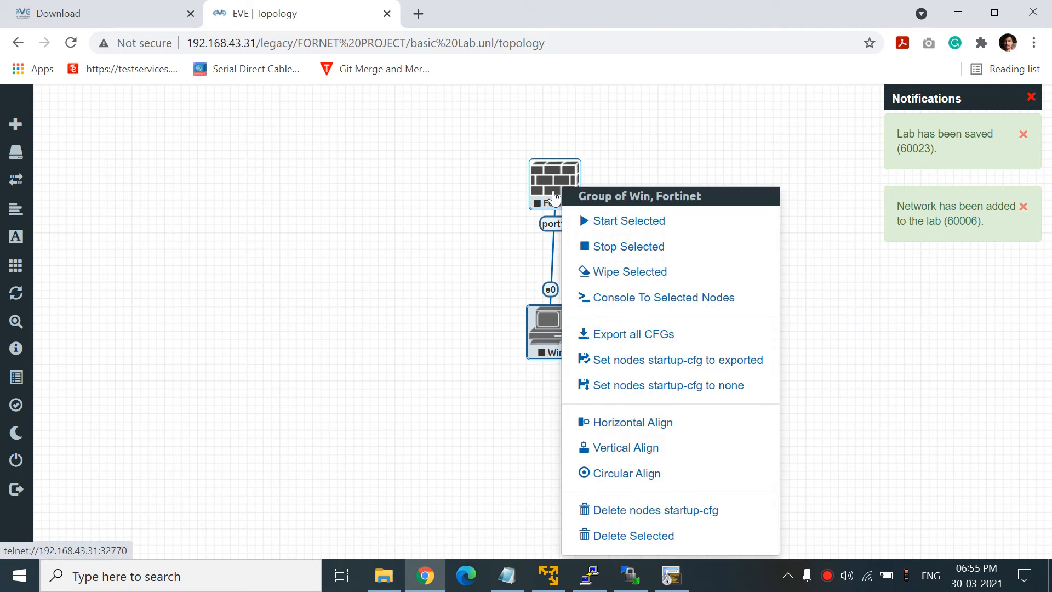
{"action": "left_click", "coordinate": [605, 222]}
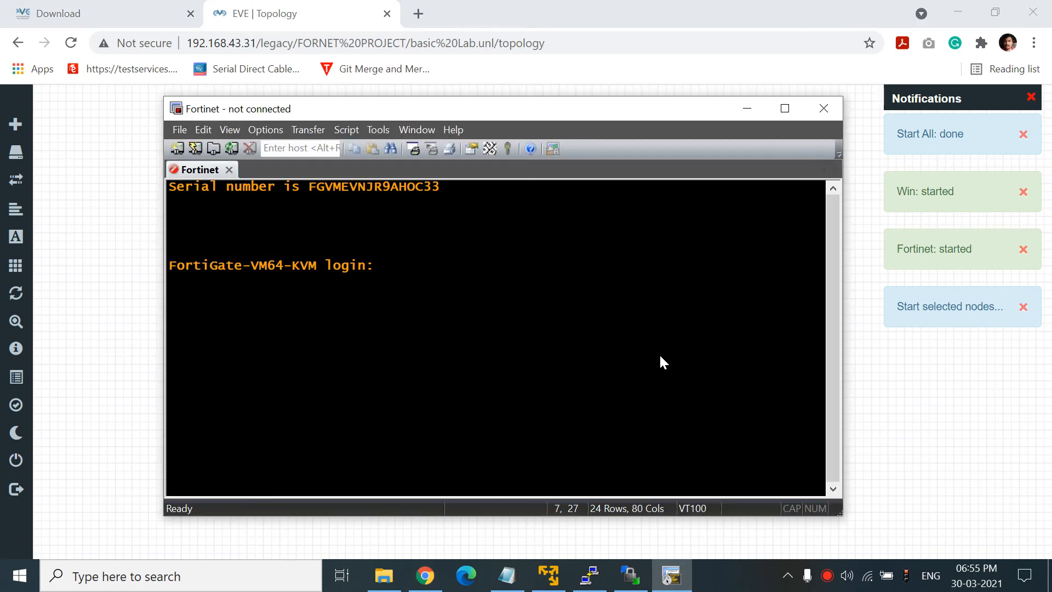
- Close the Fortinet console, decline the external console launch, and bring up Windows search
{"action": "left_click", "coordinate": [833, 108]}
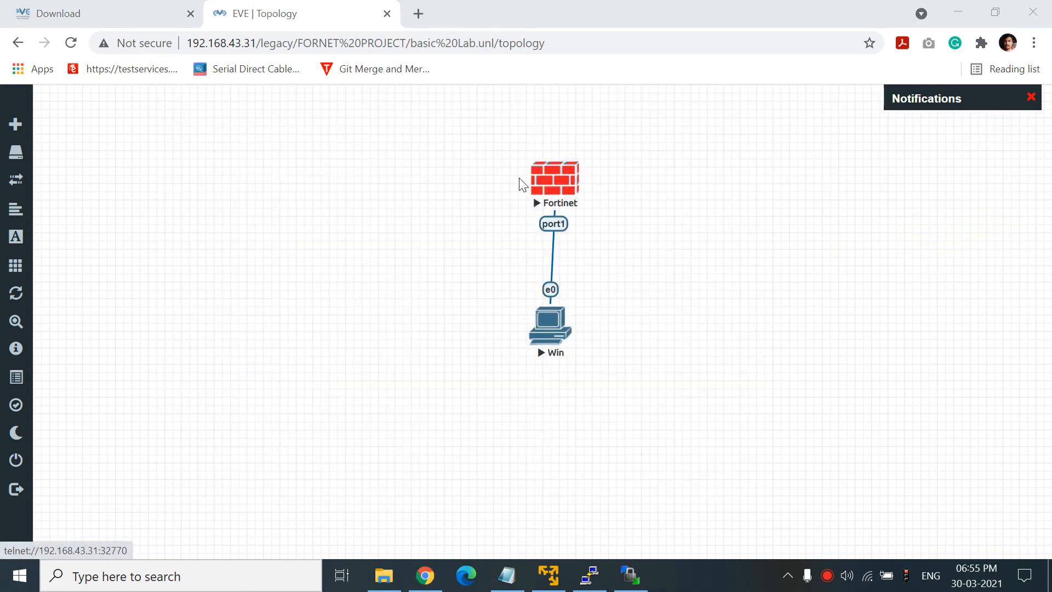
{"action": "left_click", "coordinate": [549, 186]}
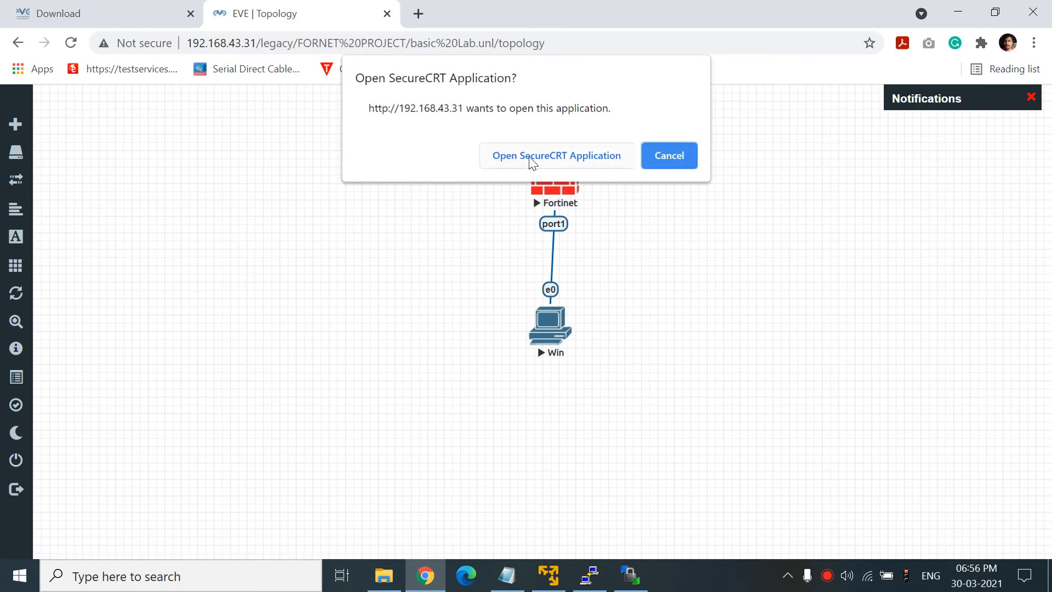
{"action": "left_click", "coordinate": [665, 166]}
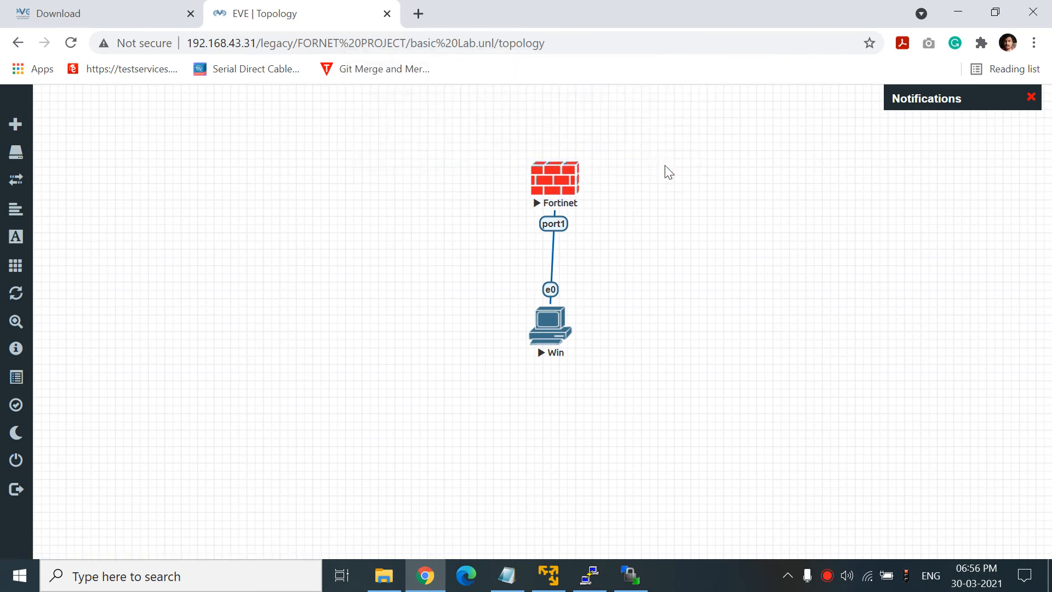
{"action": "left_click", "coordinate": [20, 575]}
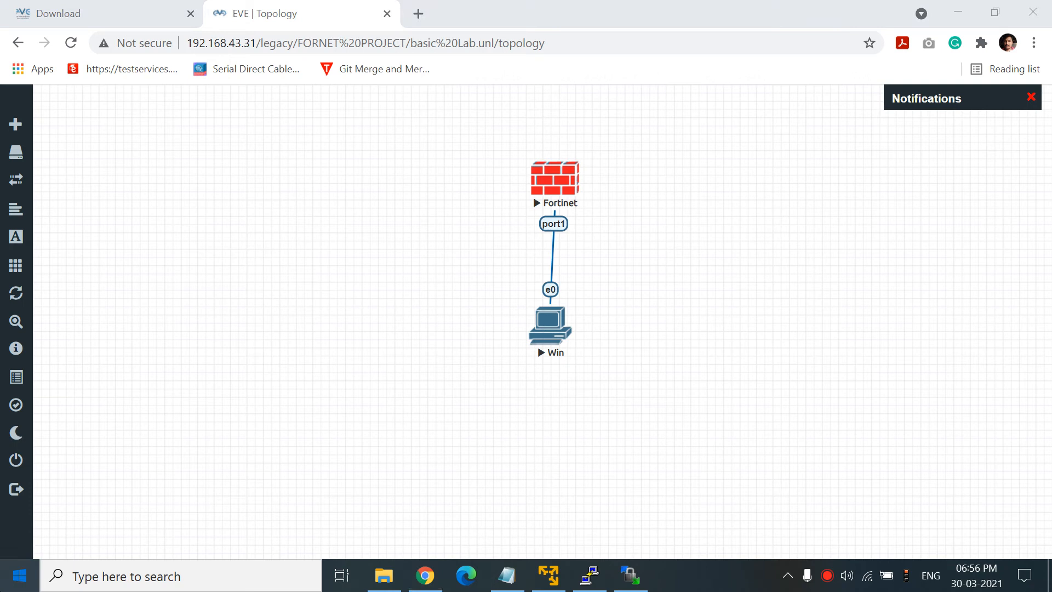
- Search 'def' to open Default apps, then close the unresponsive Settings window
{"action": "type", "text": "def"}
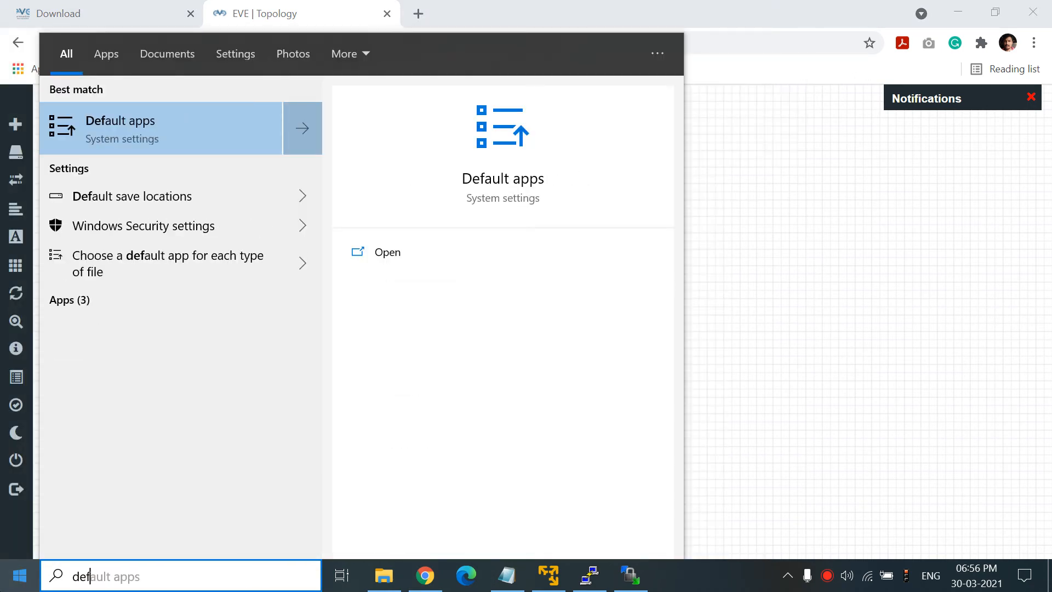
{"action": "left_click", "coordinate": [149, 119]}
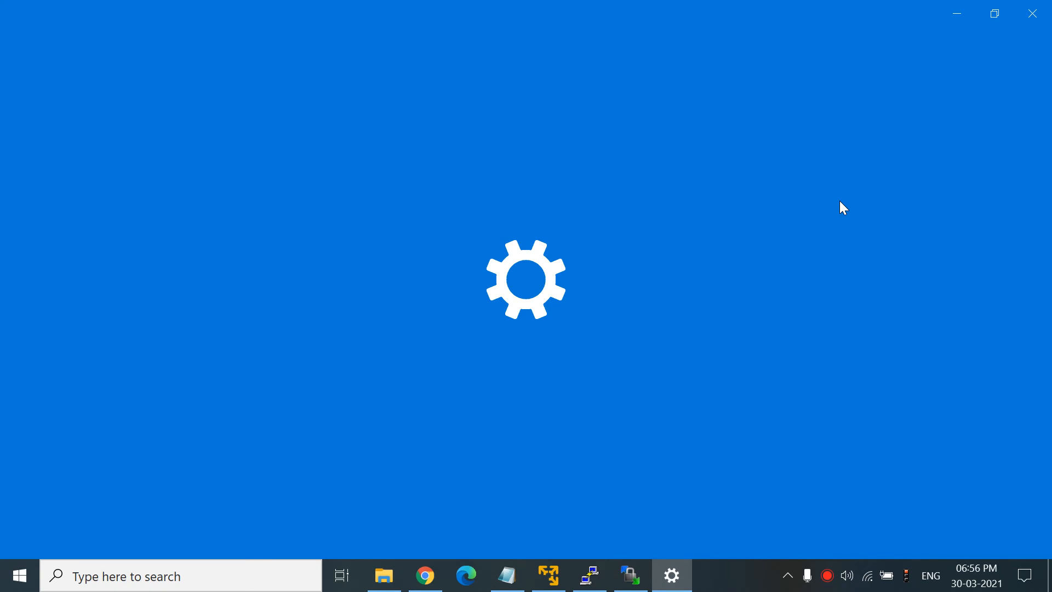
{"action": "left_click", "coordinate": [995, 13]}
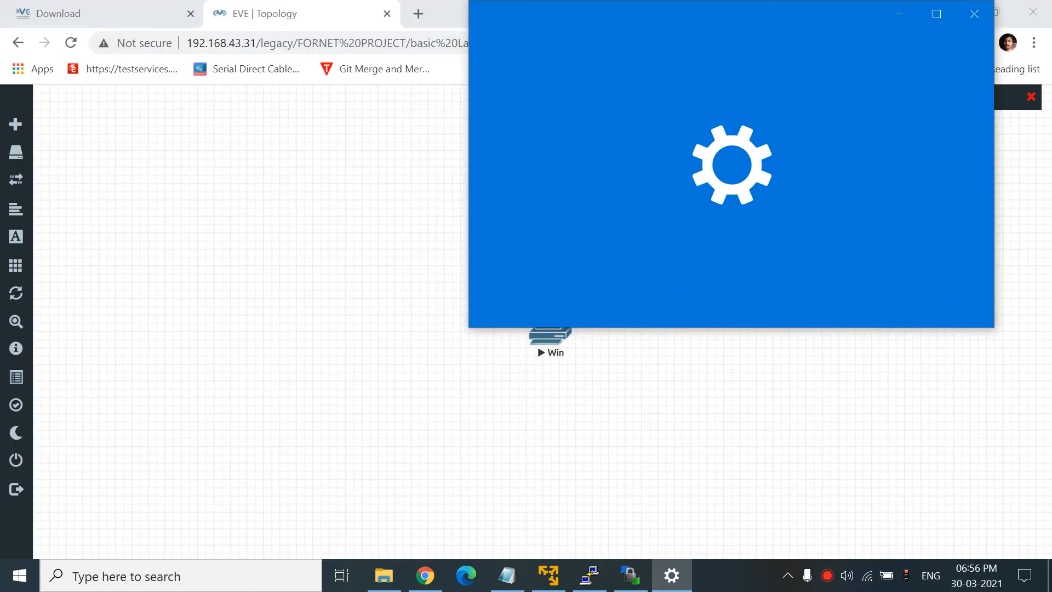
{"action": "left_click", "coordinate": [937, 20]}
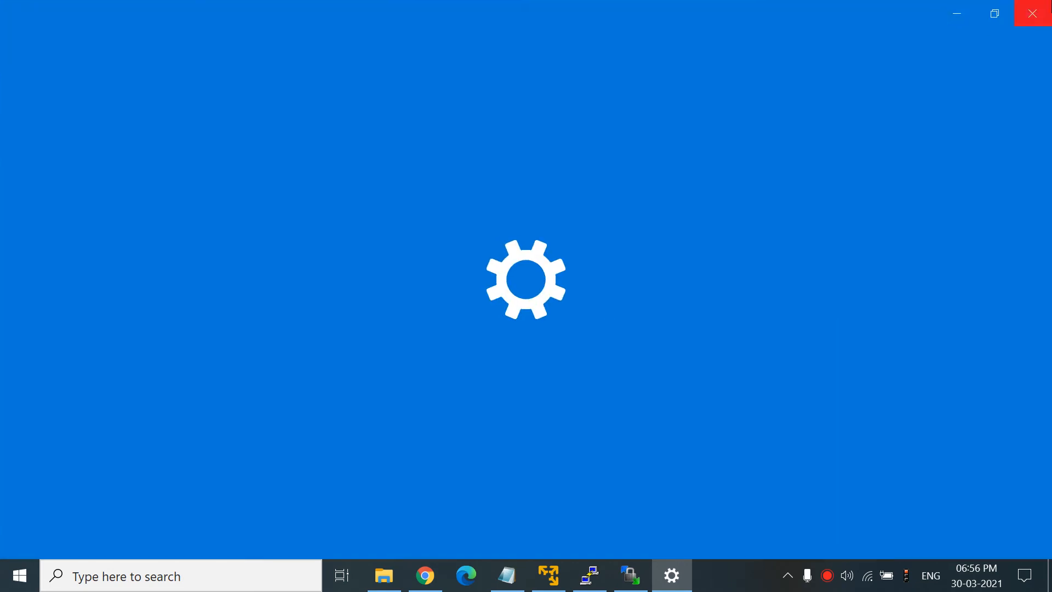
{"action": "left_click", "coordinate": [1032, 13]}
- Reopen Default apps via a 'defa' search and scroll down to the Web browser setting
{"action": "key", "text": "super"}
{"action": "type", "text": "defa"}
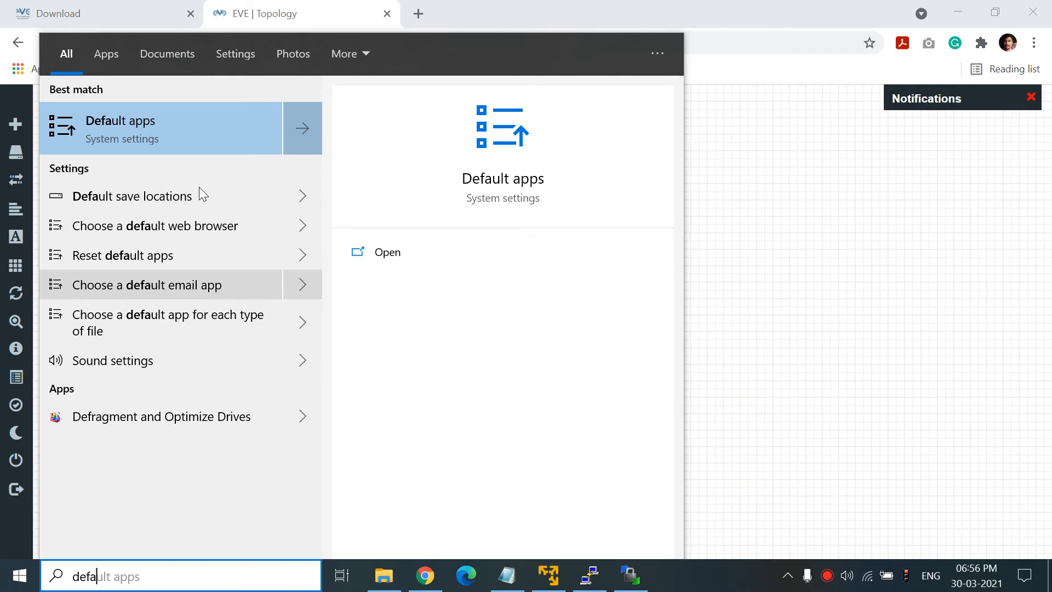
{"action": "left_click", "coordinate": [200, 126]}
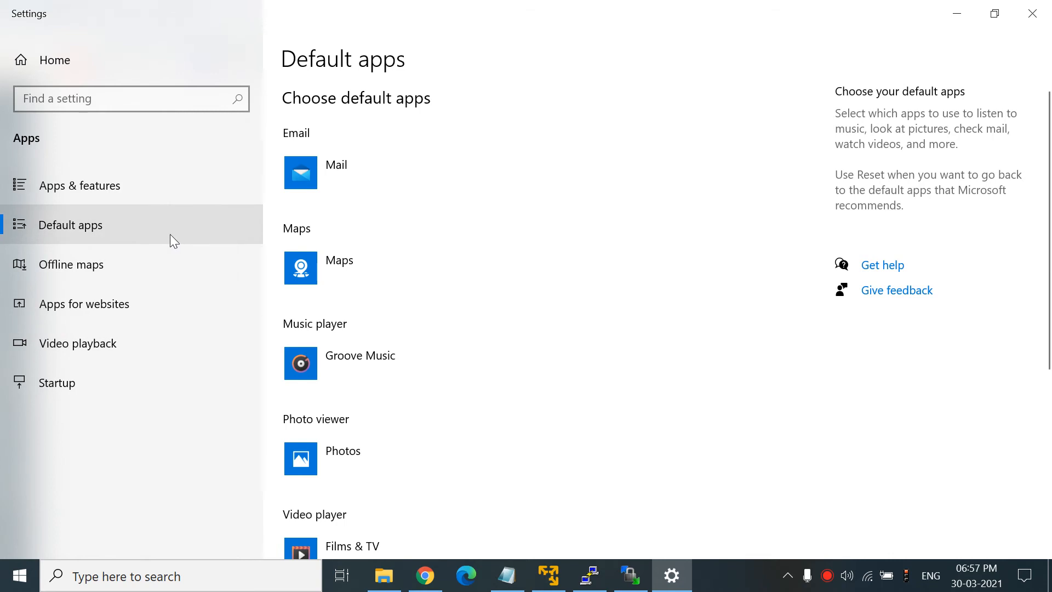
{"action": "left_click", "coordinate": [20, 575]}
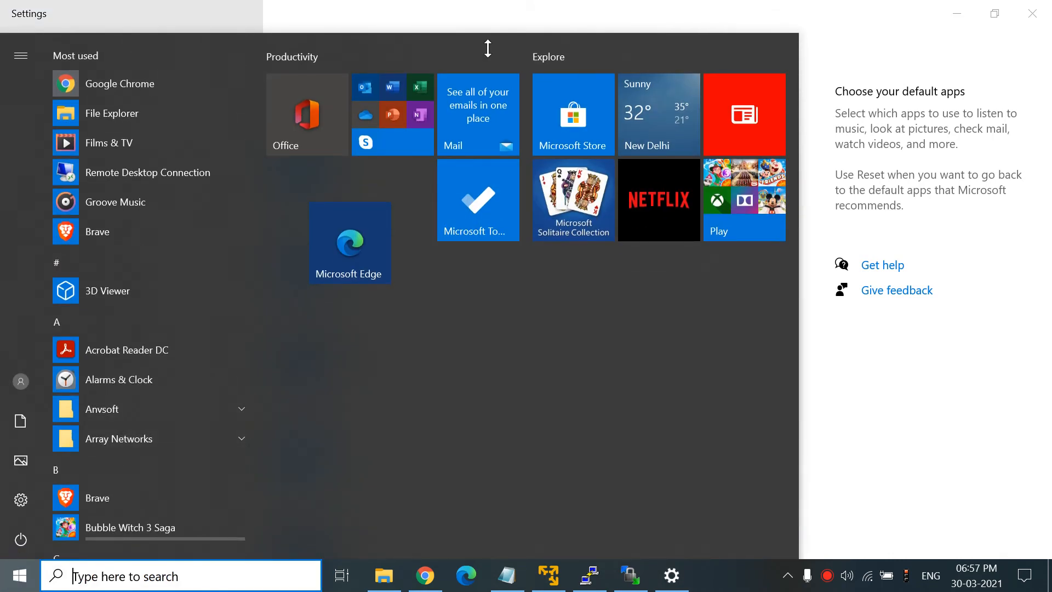
{"action": "left_click", "coordinate": [821, 22]}
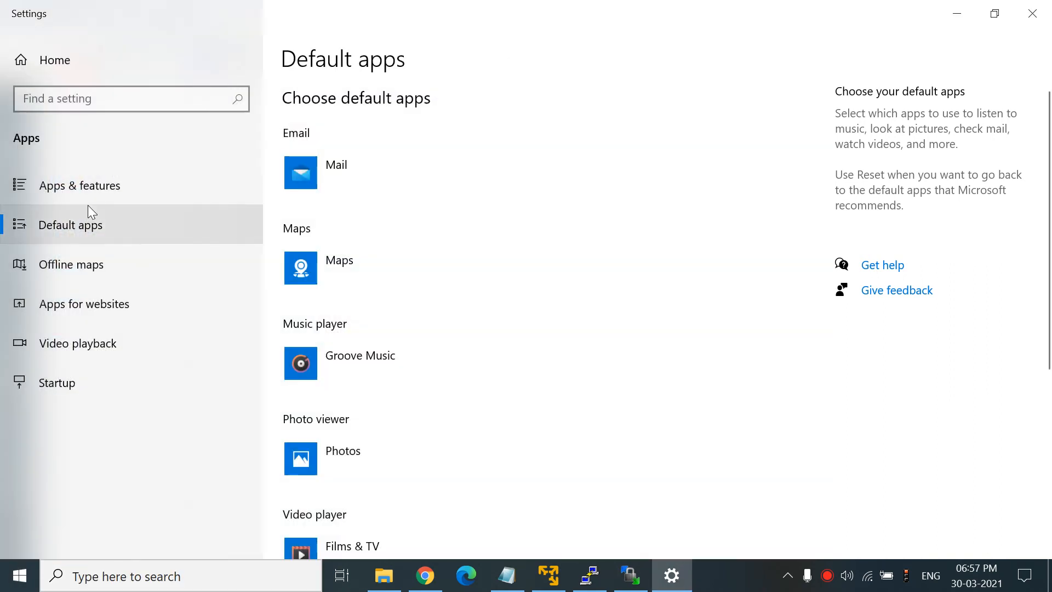
{"action": "left_click", "coordinate": [82, 225]}
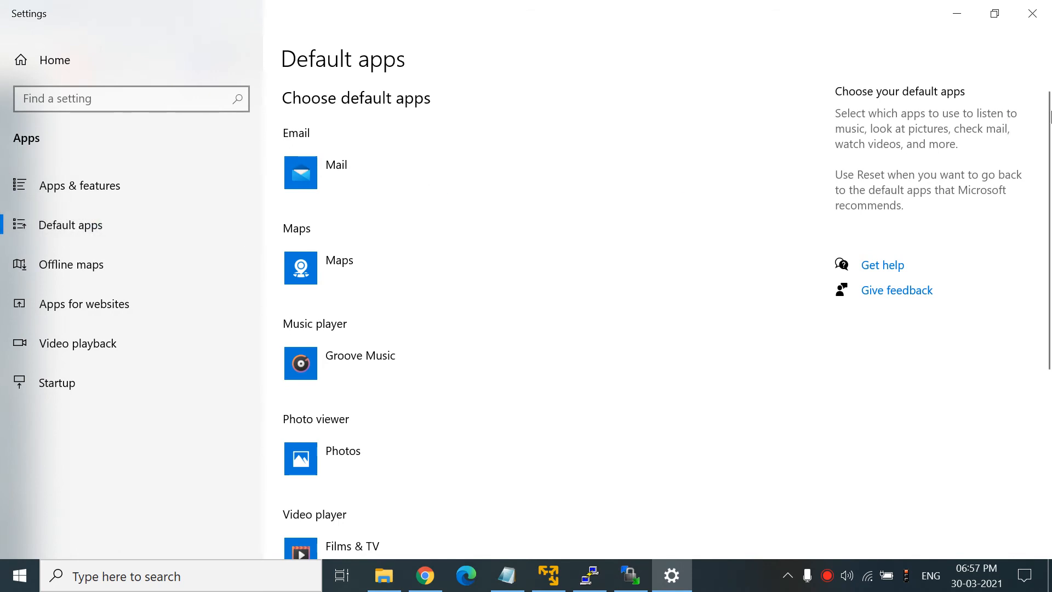
{"action": "left_click_drag", "start_coordinate": [1050, 120], "coordinate": [1051, 315]}
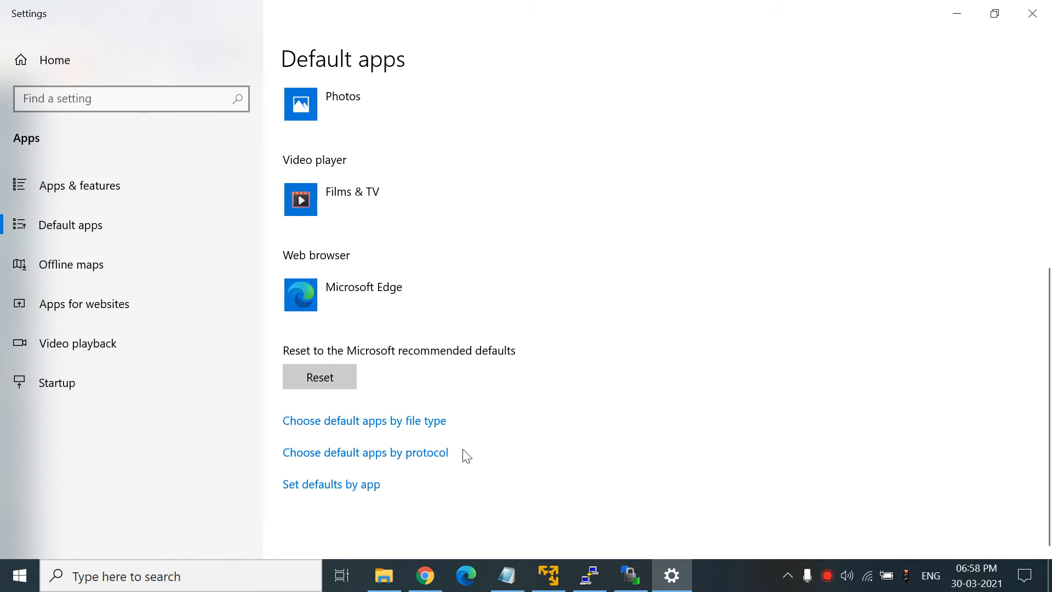
- Under Set defaults by app, switch SecureCRT's TELNET association to SSH, Telnet and Rlogin client, then minimize Settings
{"action": "left_click", "coordinate": [308, 486]}
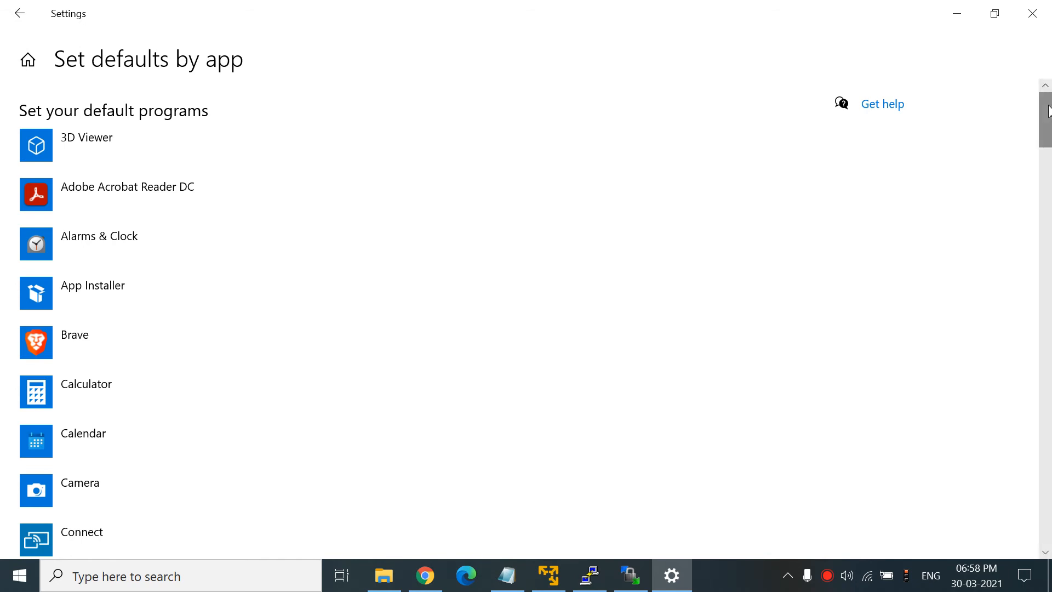
{"action": "left_click_drag", "start_coordinate": [1048, 112], "coordinate": [1048, 351]}
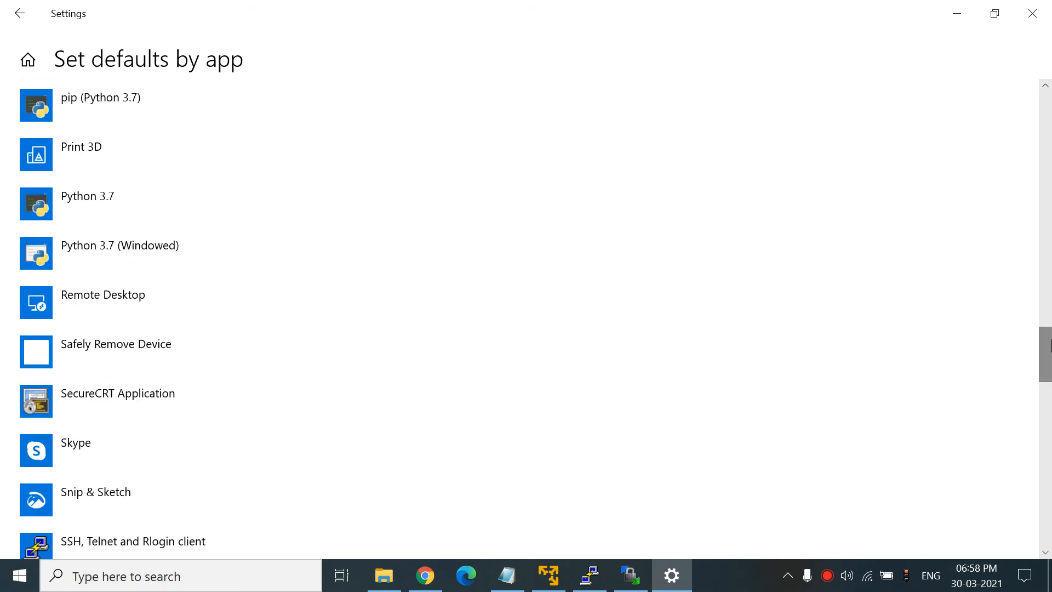
{"action": "left_click", "coordinate": [117, 398]}
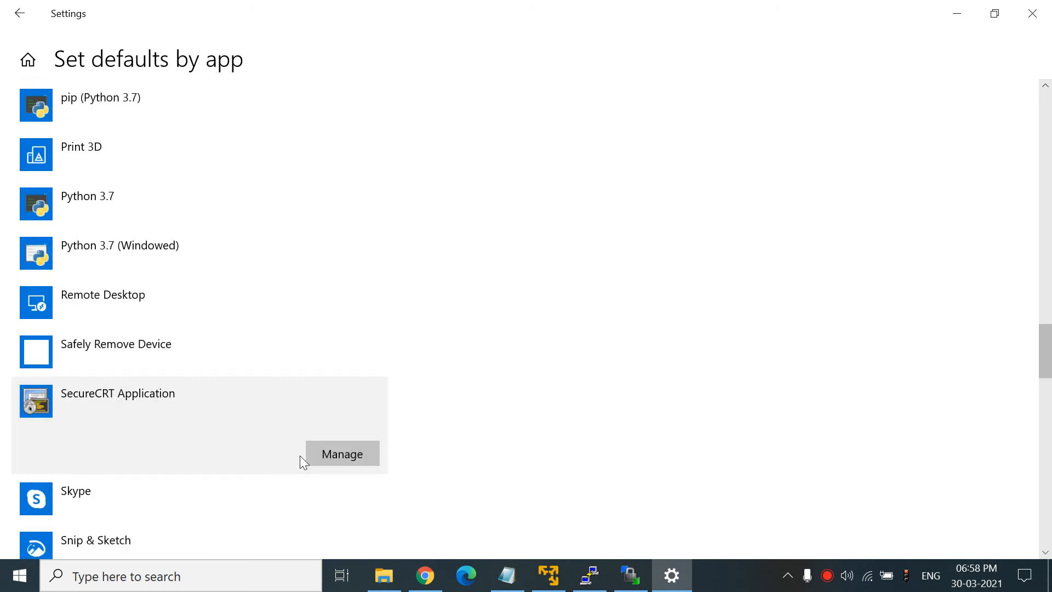
{"action": "left_click", "coordinate": [333, 455]}
{"action": "left_click", "coordinate": [369, 156]}
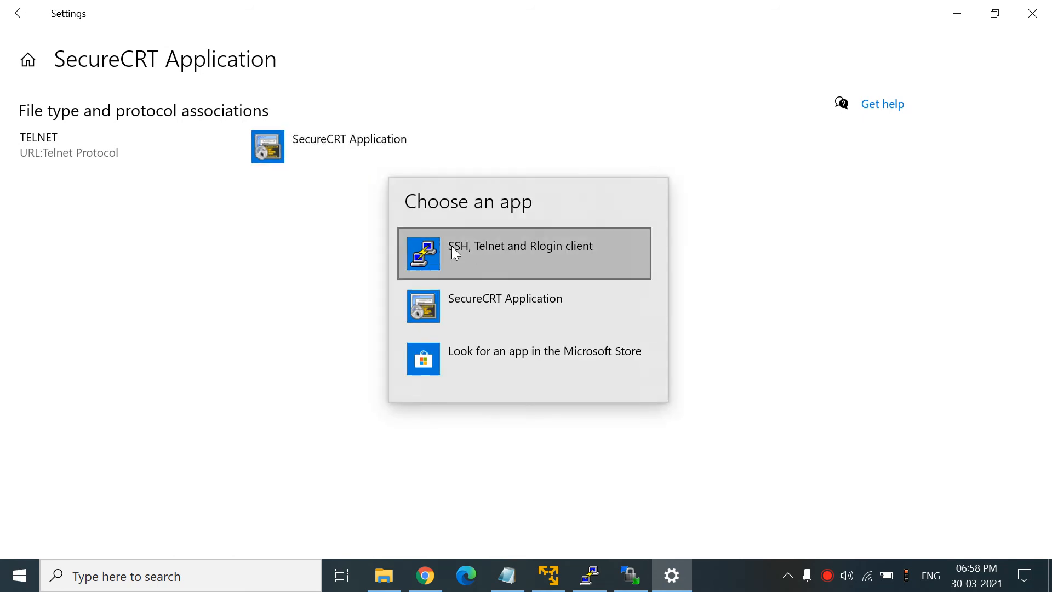
{"action": "left_click", "coordinate": [527, 260]}
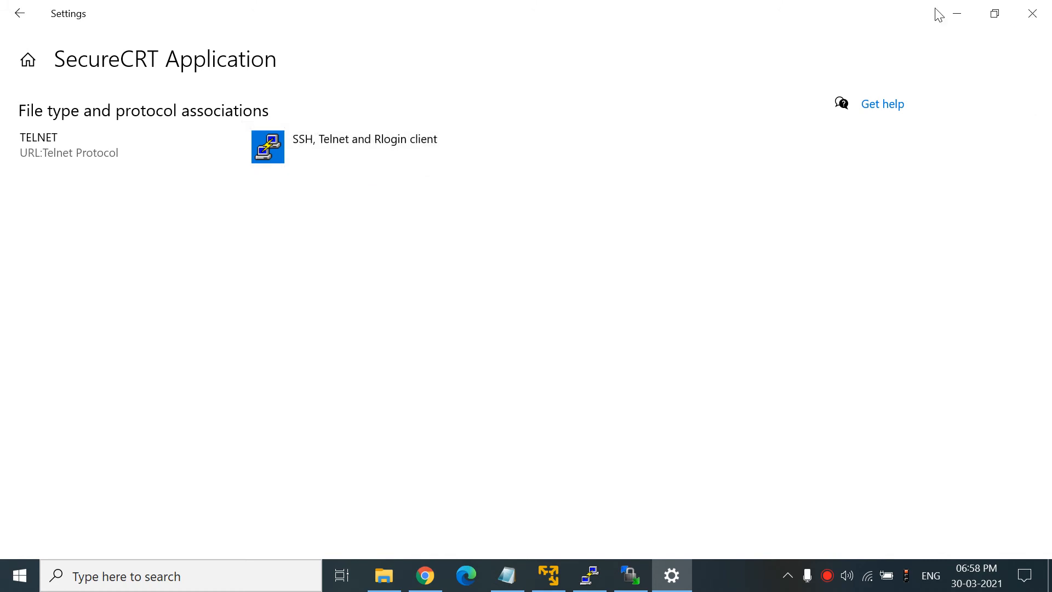
{"action": "left_click", "coordinate": [953, 13]}
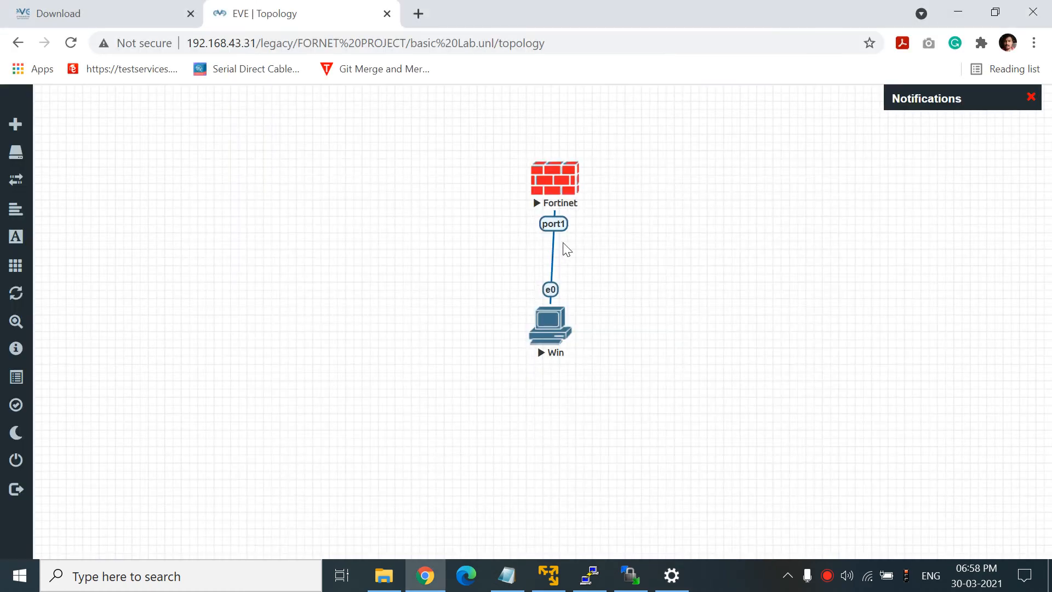
{"action": "left_click", "coordinate": [563, 178]}
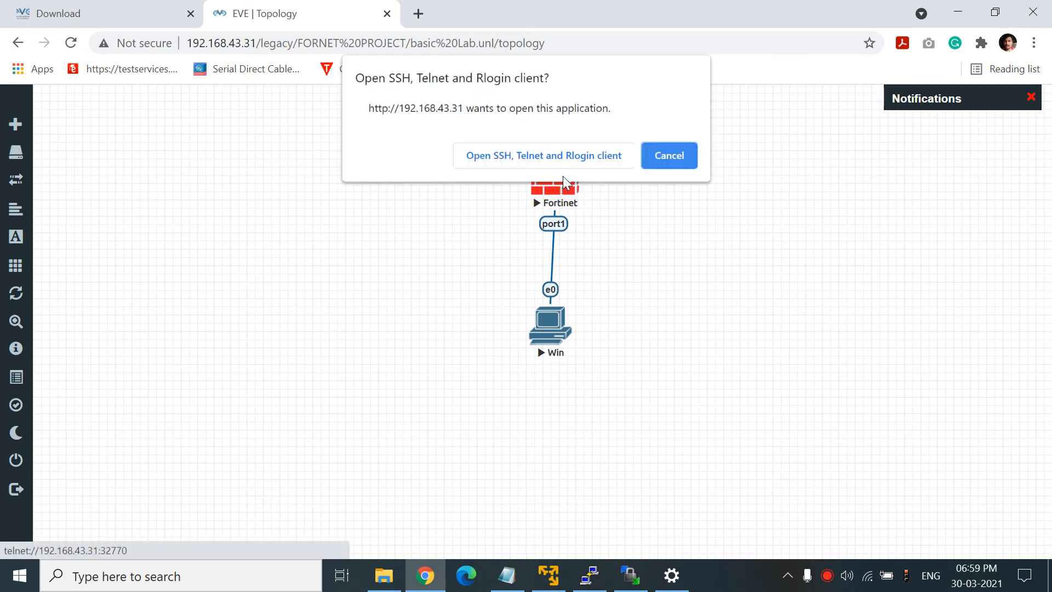
{"action": "left_click", "coordinate": [507, 157]}
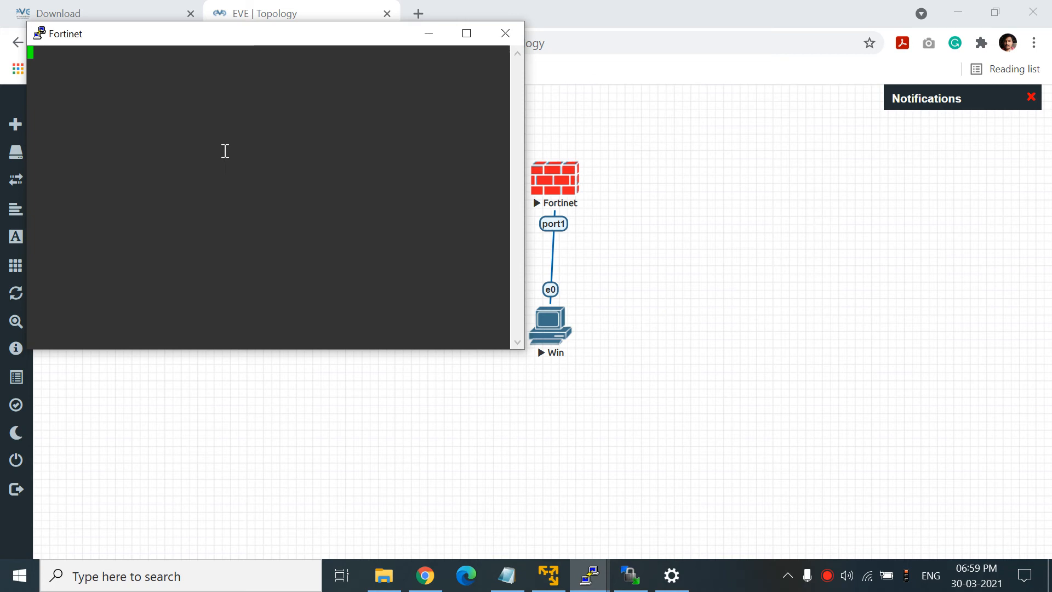
{"action": "key", "text": "Return"}
{"action": "key", "text": "Return"}
{"action": "key", "text": "Return"}
{"action": "key", "text": "Return"}
{"action": "key", "text": "Return"}
{"action": "key", "text": "Return"}
{"action": "key", "text": "Return"}
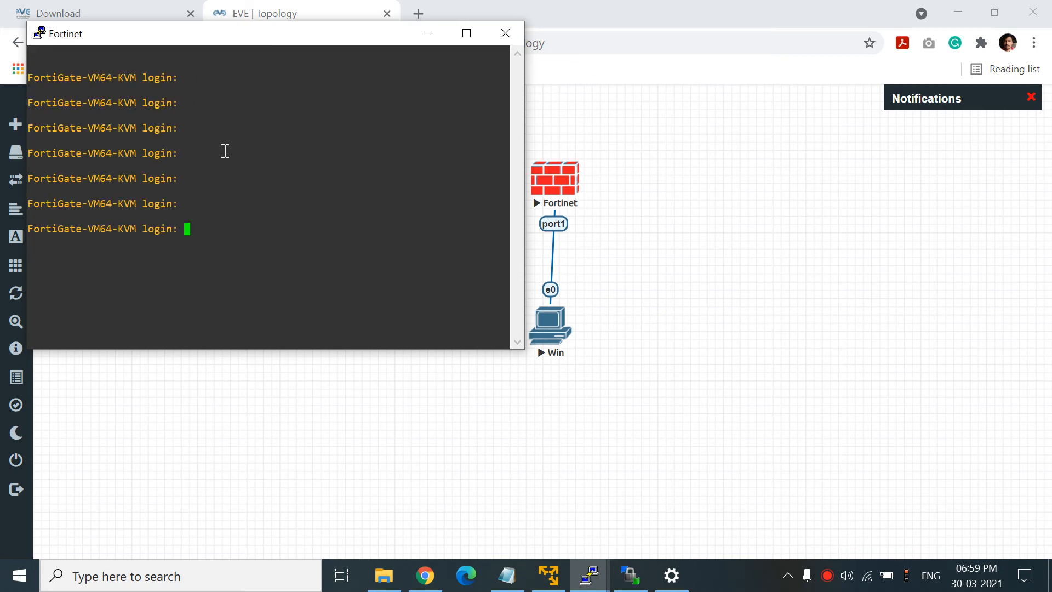
{"action": "left_click", "coordinate": [505, 34]}
{"action": "left_click", "coordinate": [524, 350]}
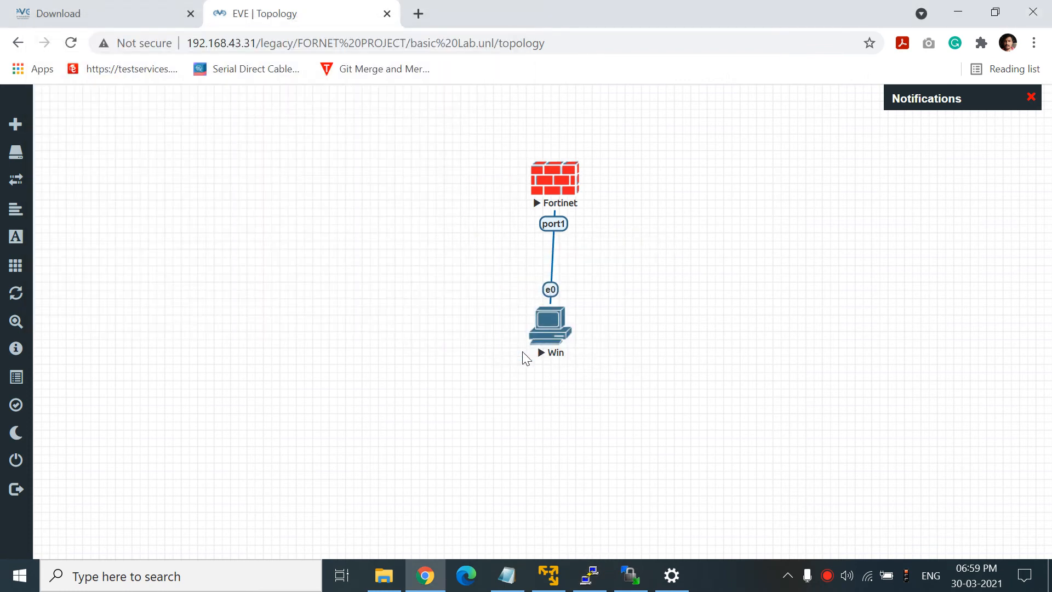
- Set TELNET back to SecureCRT Application and close Settings
{"action": "left_click", "coordinate": [671, 576]}
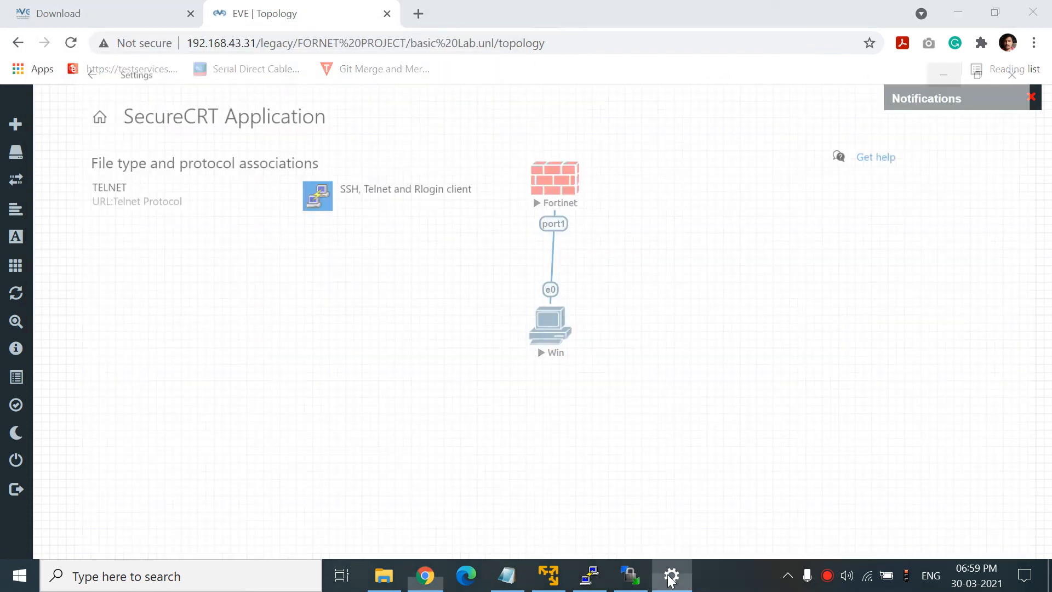
{"action": "left_click", "coordinate": [303, 159]}
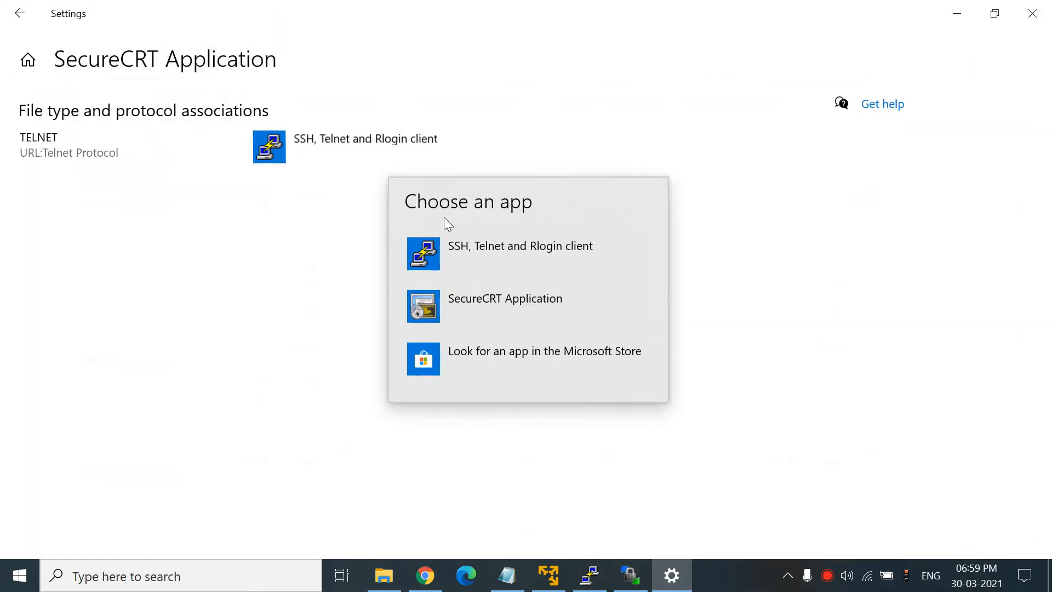
{"action": "left_click", "coordinate": [468, 286]}
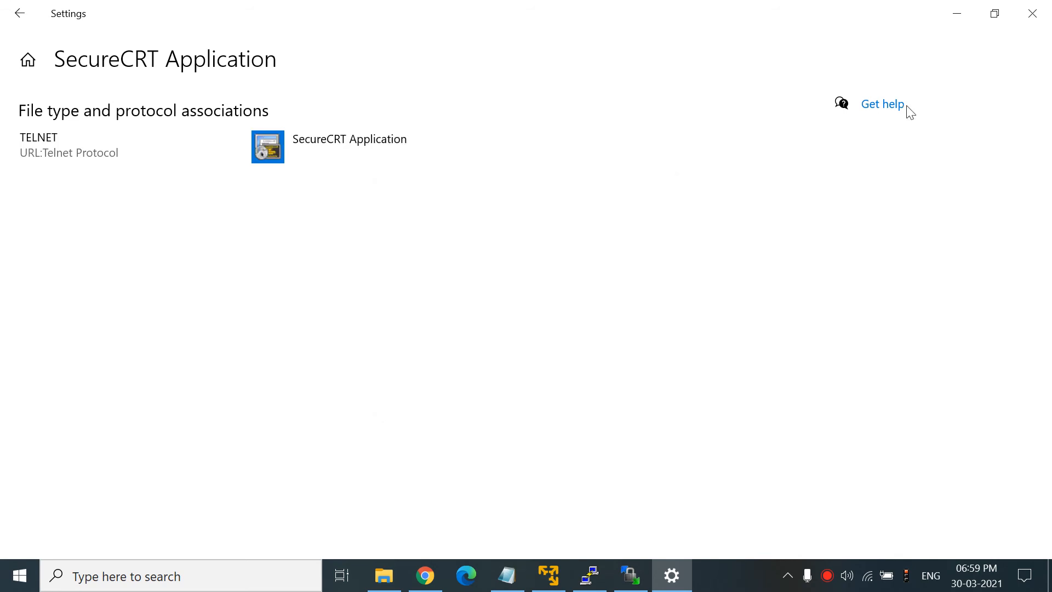
{"action": "left_click", "coordinate": [1041, 20]}
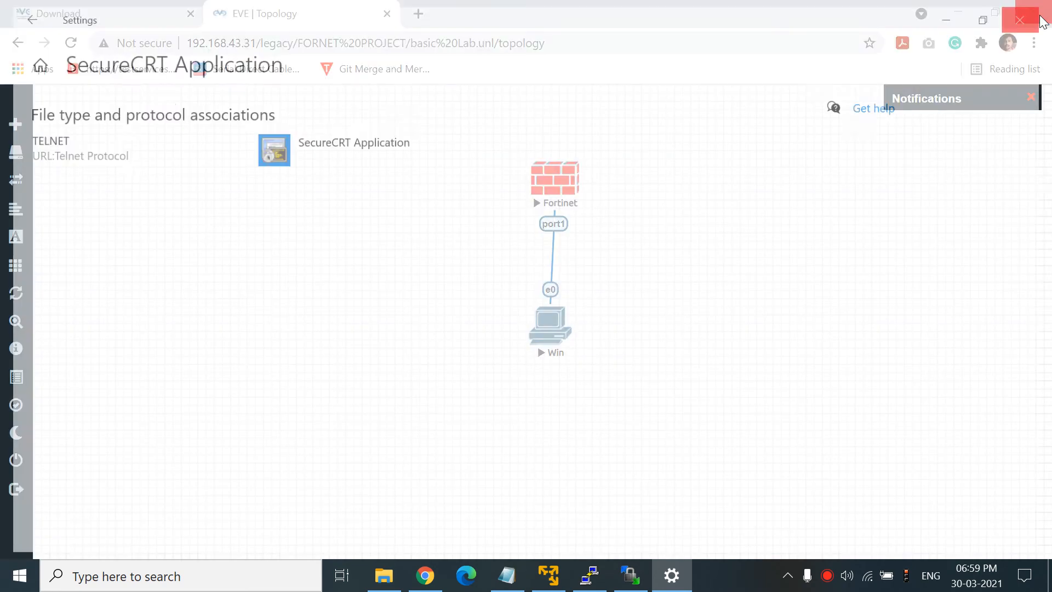
- Open the Fortinet node's console in SecureCRT and move it aside
{"action": "left_click", "coordinate": [570, 195]}
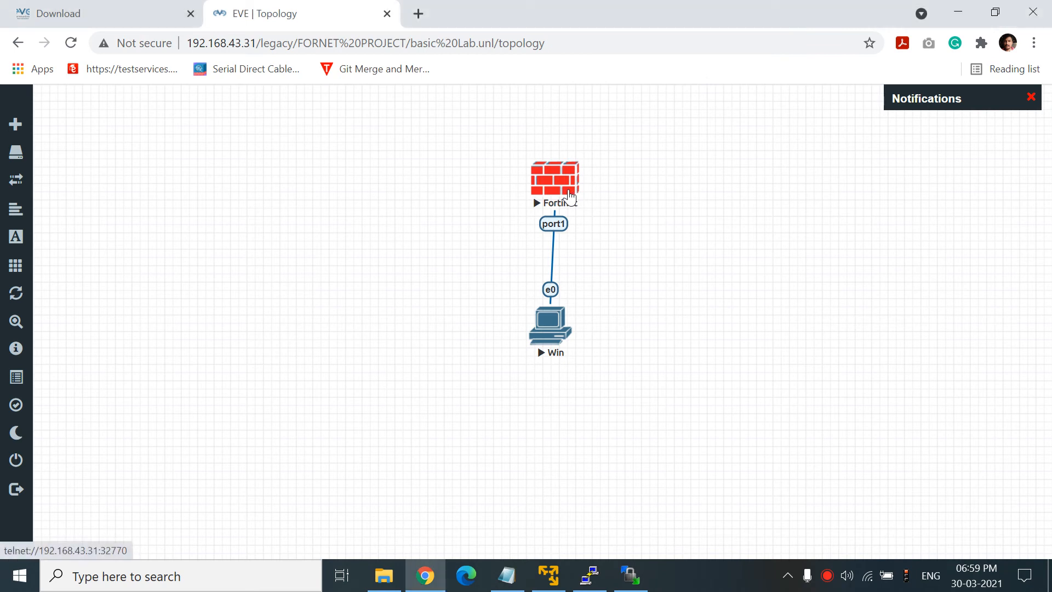
{"action": "left_click", "coordinate": [553, 178]}
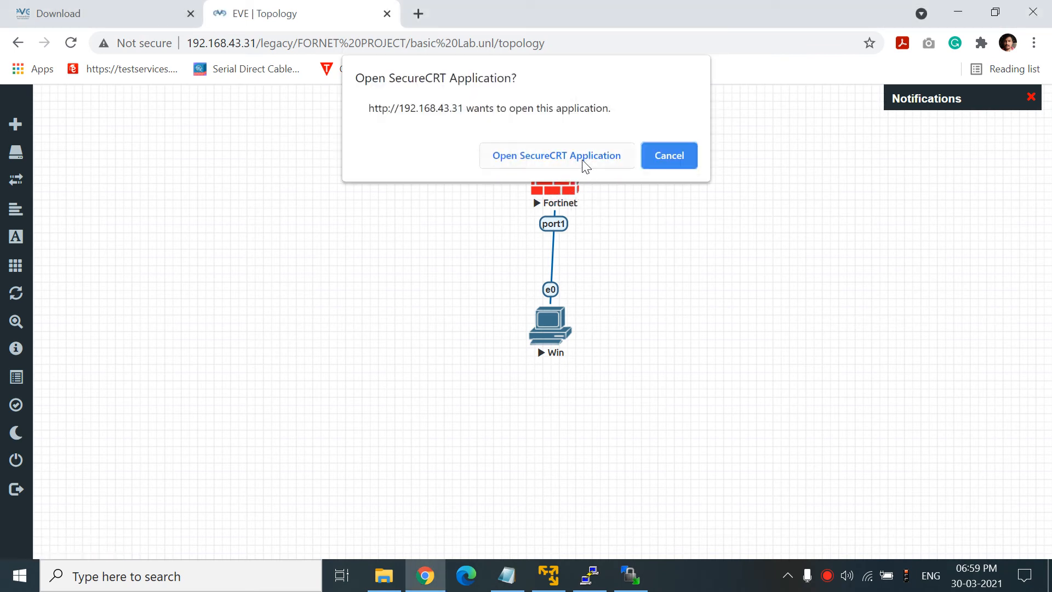
{"action": "left_click", "coordinate": [538, 155]}
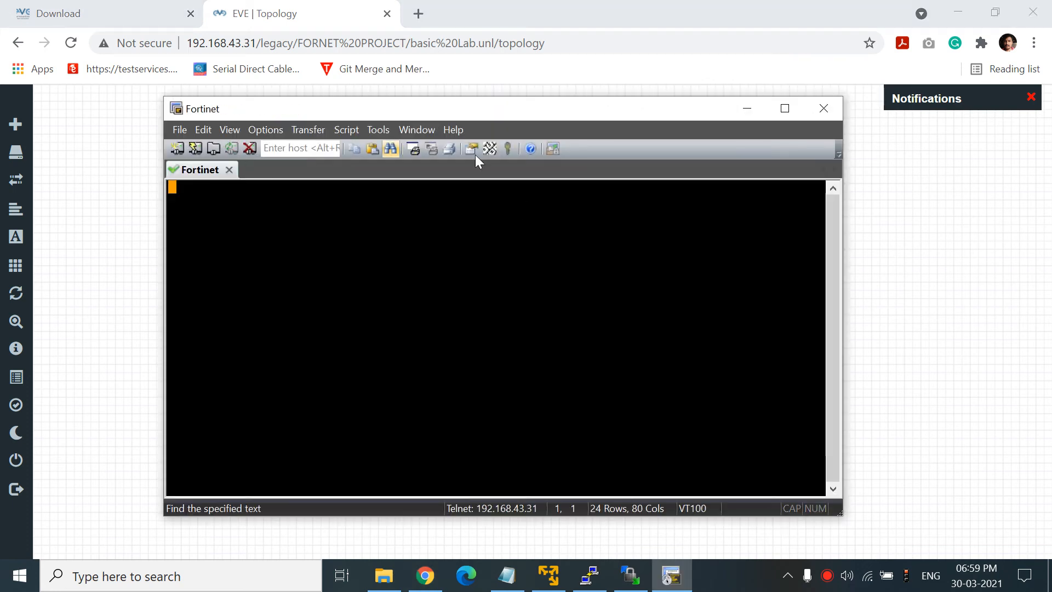
{"action": "left_click_drag", "start_coordinate": [475, 116], "coordinate": [740, 149]}
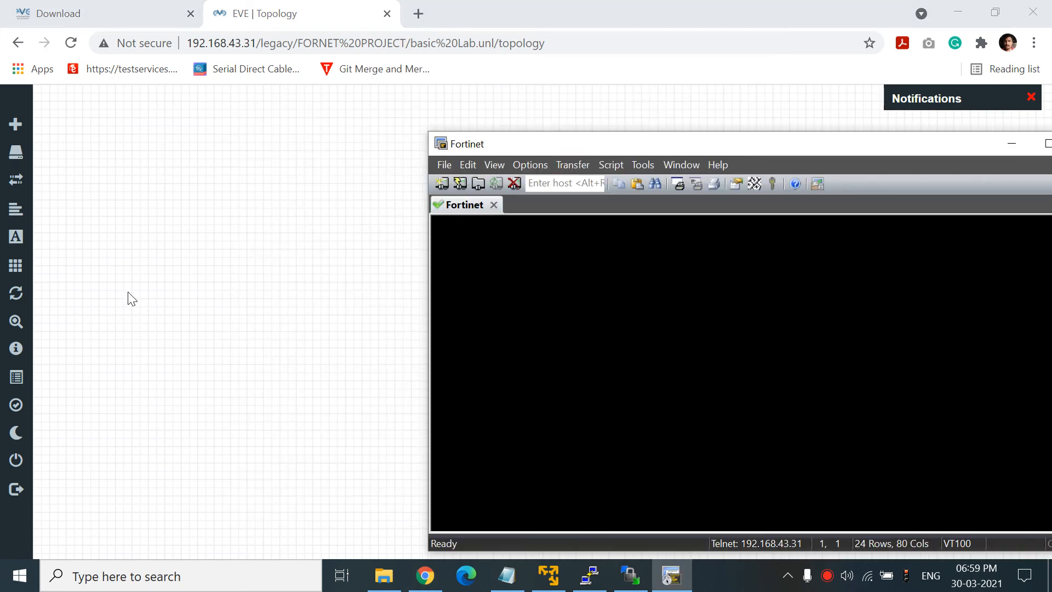
- Open the Add a New Node form from the canvas menu
{"action": "left_click", "coordinate": [106, 307]}
{"action": "right_click", "coordinate": [105, 307]}
{"action": "left_click", "coordinate": [135, 339]}
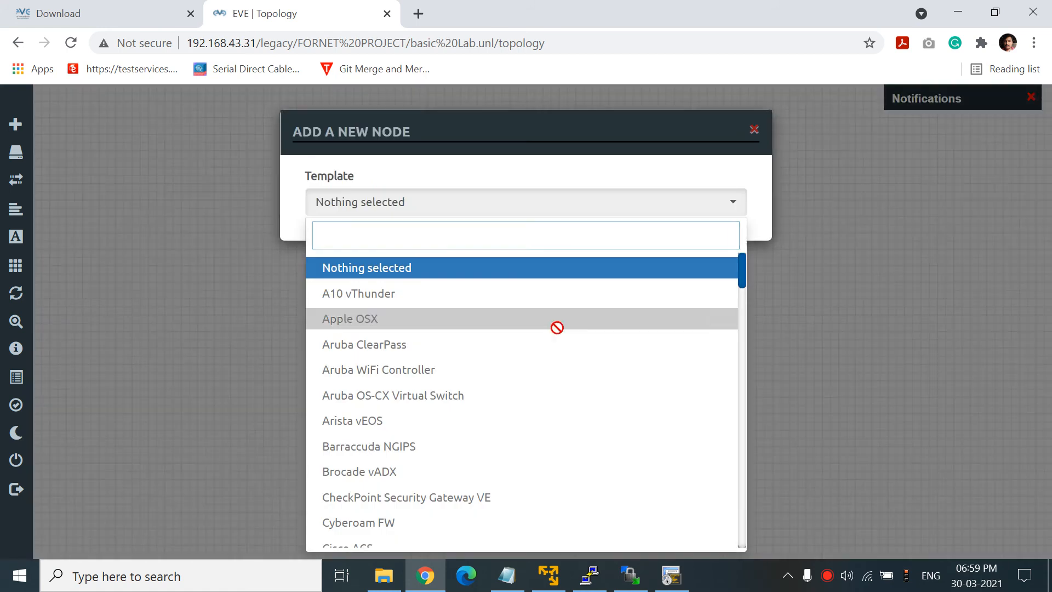
- Add another Fortinet FortiGate node from the 'fo' template search
{"action": "type", "text": "fo"}
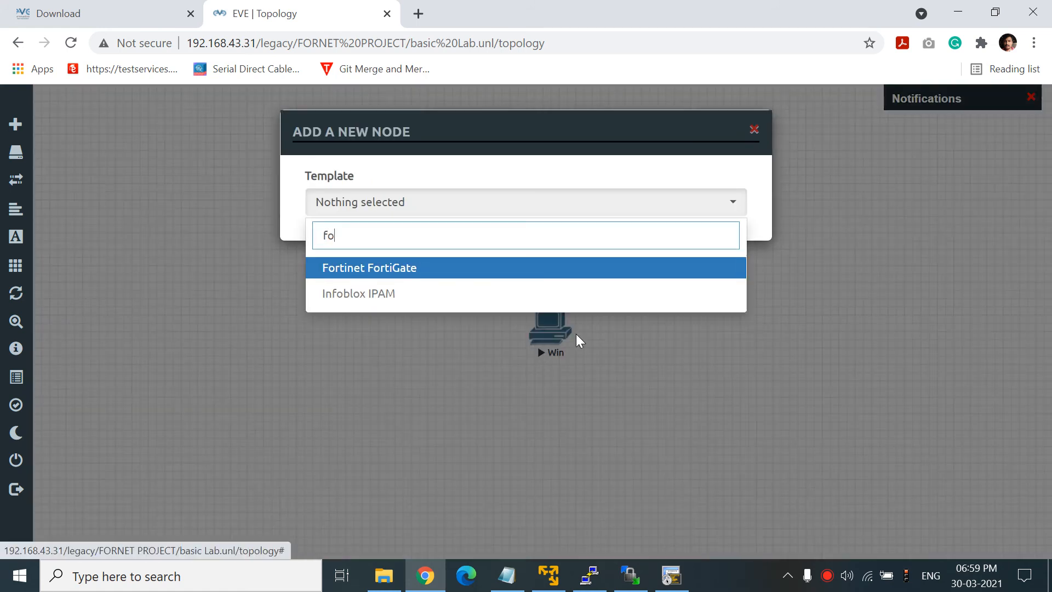
{"action": "left_click", "coordinate": [460, 268]}
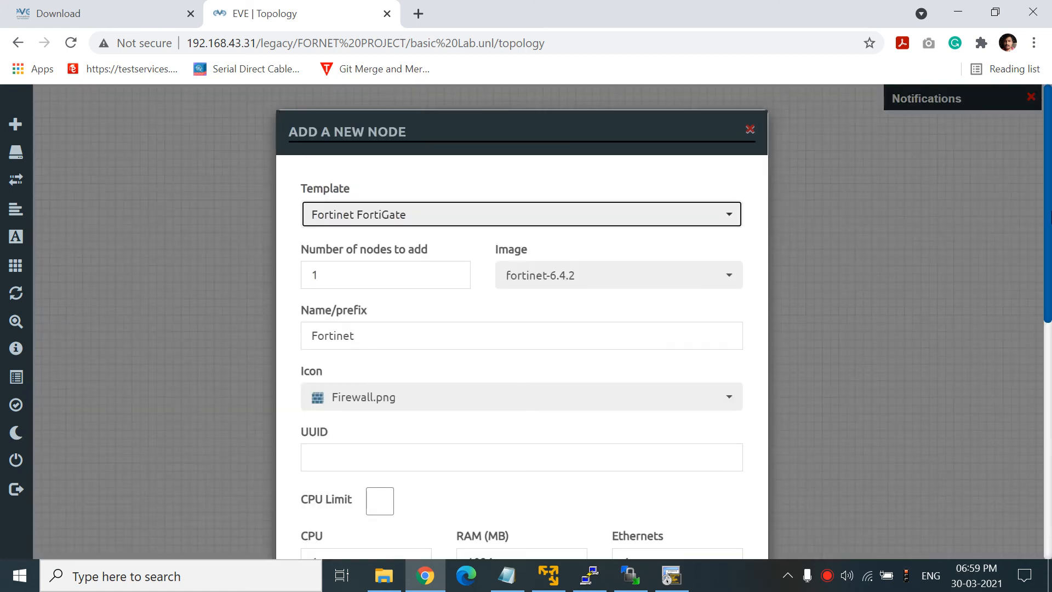
{"action": "scroll", "coordinate": [450, 515], "scroll_direction": "down", "scroll_amount": 9}
{"action": "left_click", "coordinate": [451, 512]}
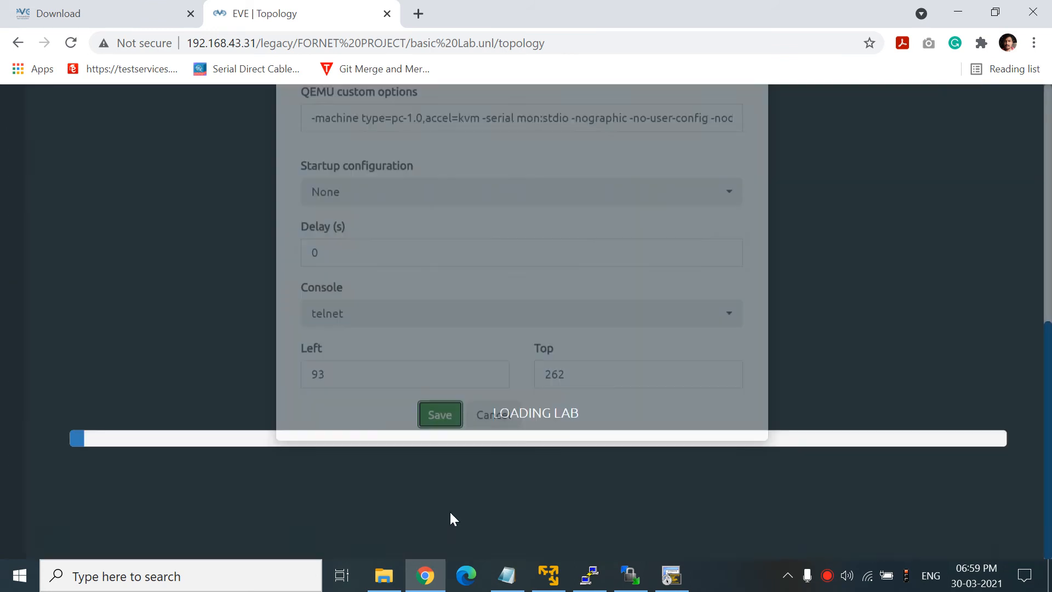
- Start the new Fortinet node and open its console in SecureCRT
{"action": "right_click", "coordinate": [156, 328]}
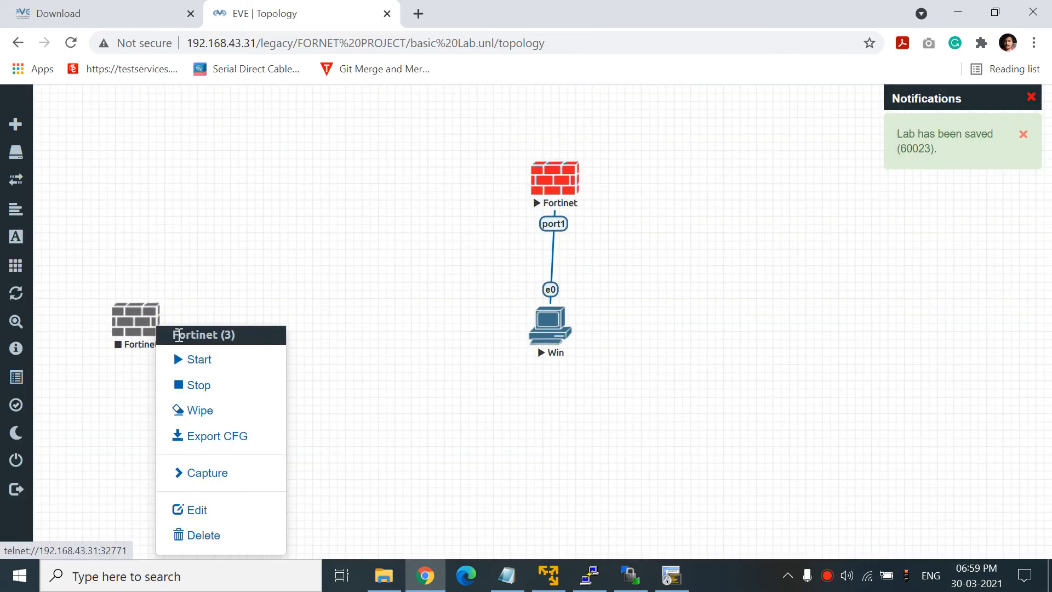
{"action": "left_click", "coordinate": [197, 359]}
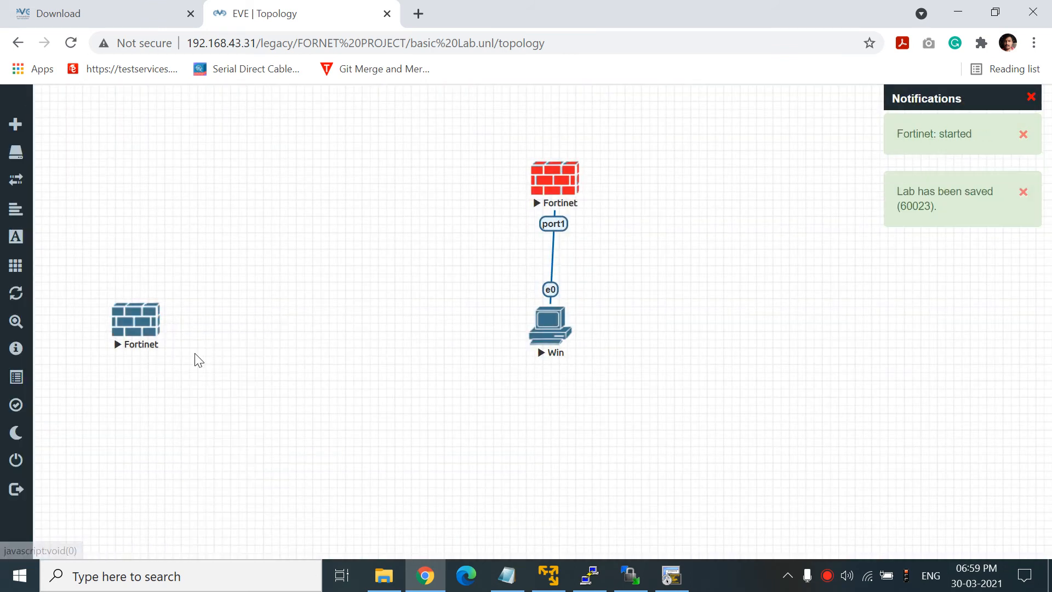
{"action": "left_click", "coordinate": [126, 325]}
{"action": "left_click", "coordinate": [499, 157]}
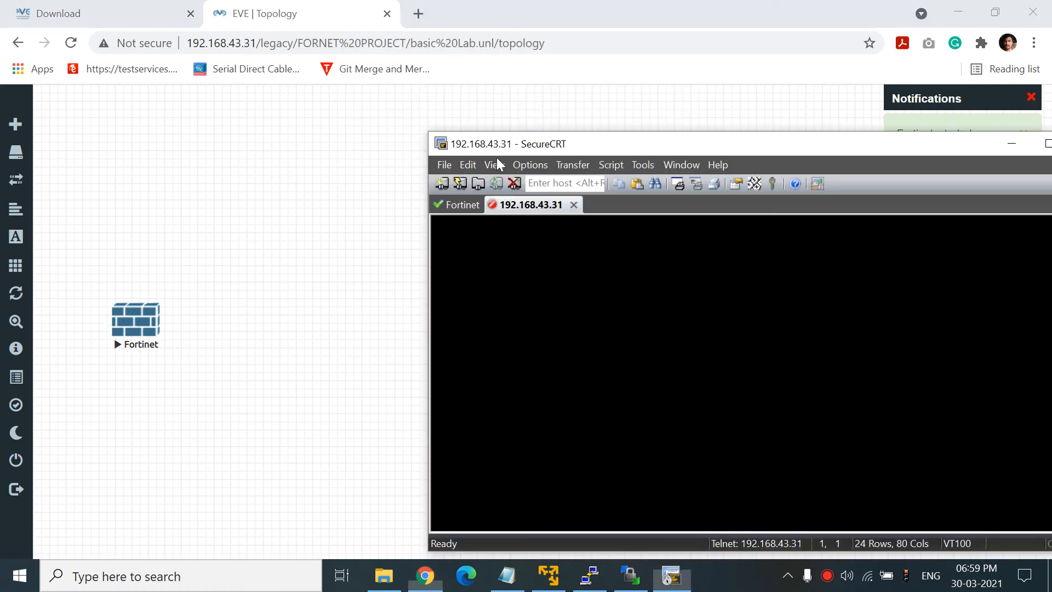
- Compare the two Fortinet console tabs during boot, then stop Fortinet (3)
{"action": "left_click", "coordinate": [459, 208]}
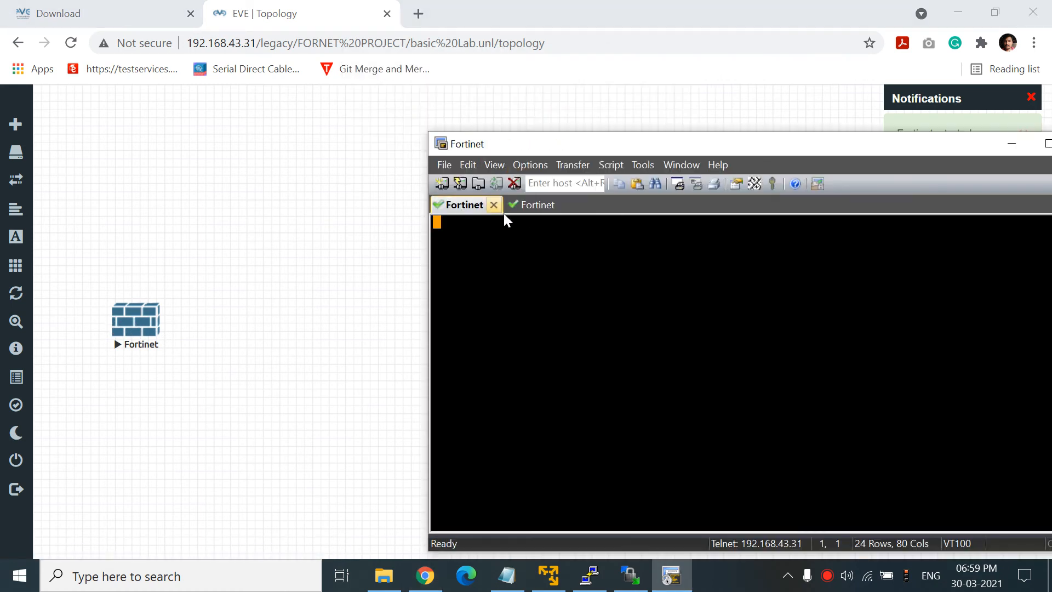
{"action": "left_click", "coordinate": [530, 206]}
{"action": "left_click", "coordinate": [471, 209]}
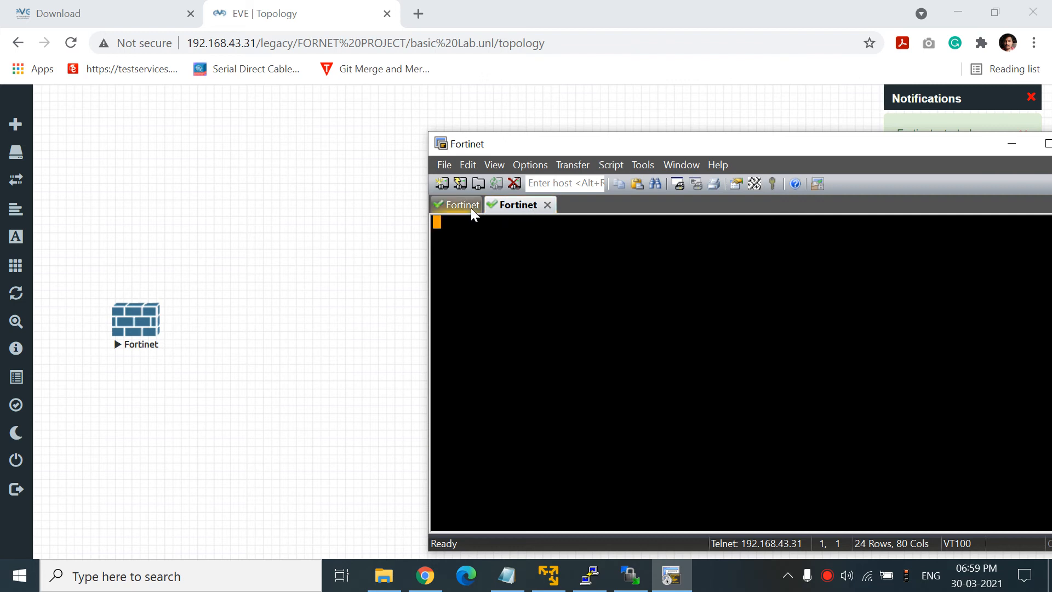
{"action": "left_click", "coordinate": [517, 206]}
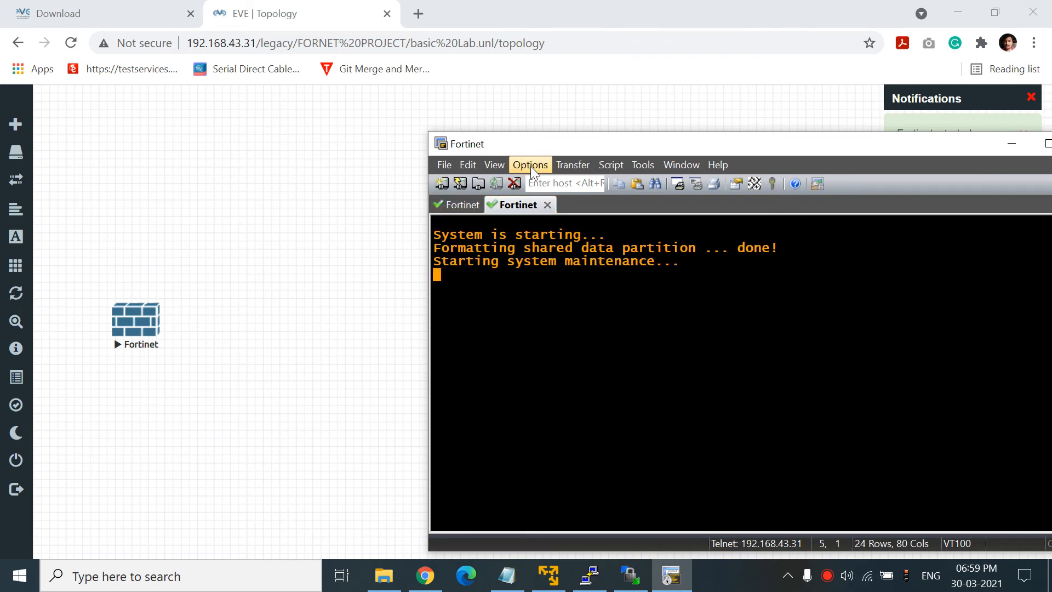
{"action": "left_click", "coordinate": [471, 204]}
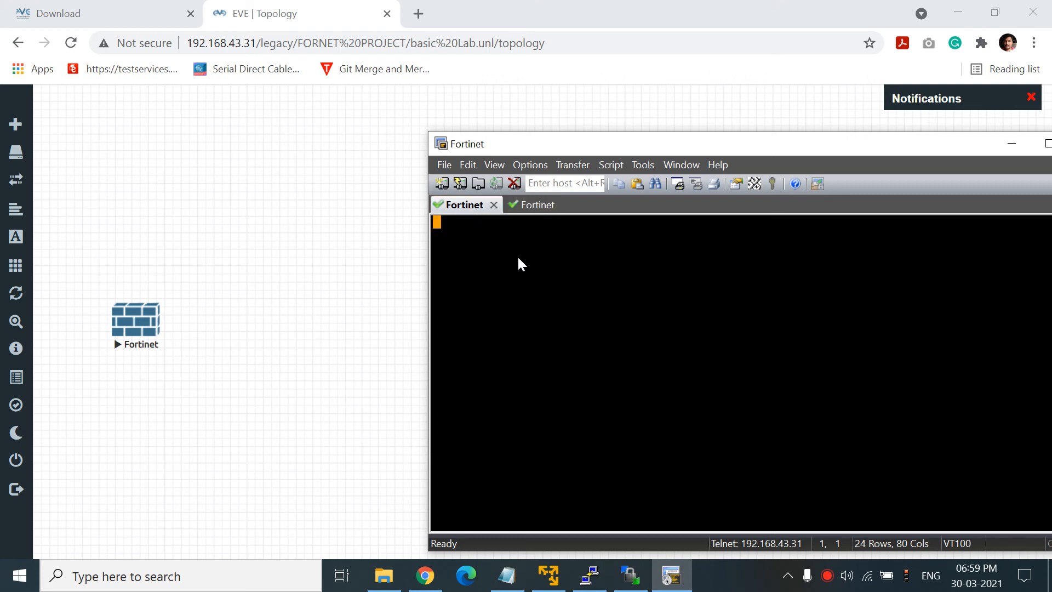
{"action": "left_click", "coordinate": [530, 209]}
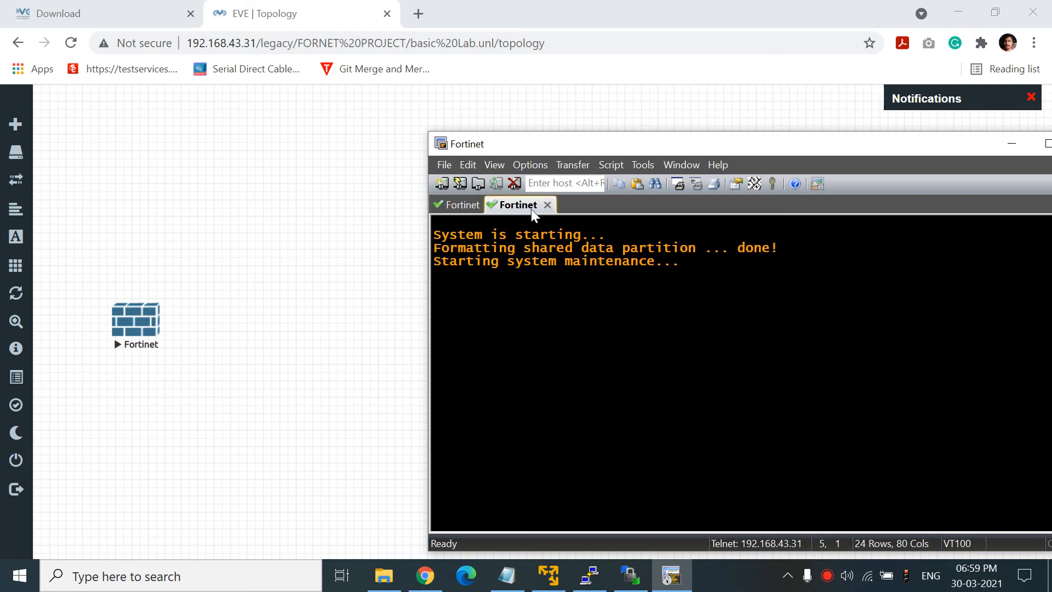
{"action": "right_click", "coordinate": [151, 316]}
{"action": "left_click", "coordinate": [187, 346]}
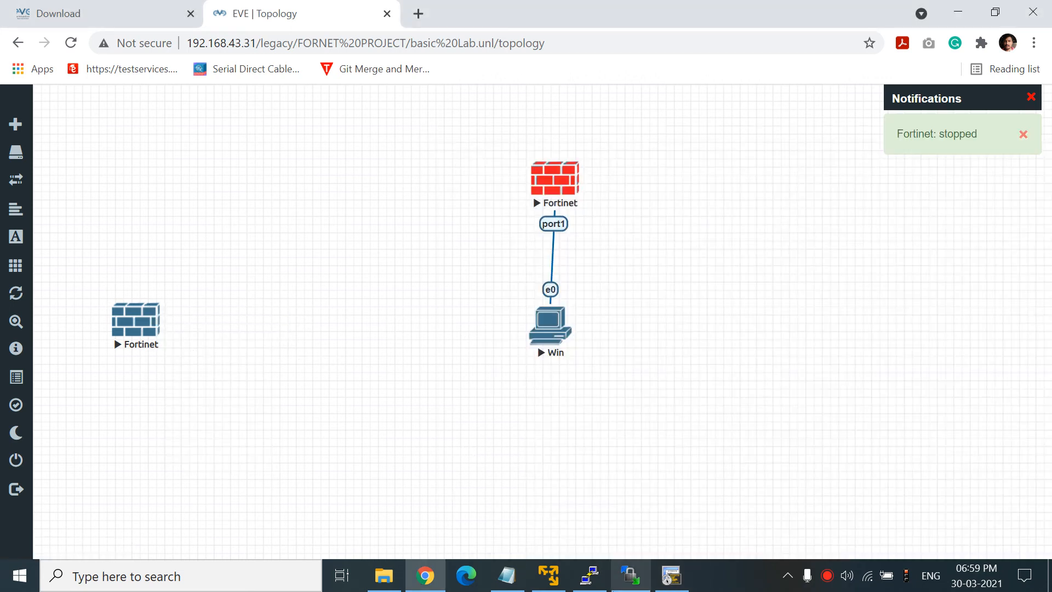
- Stop the old Fortinet node and set the PuTTY EVE-NG shell window aside
{"action": "left_click", "coordinate": [671, 575]}
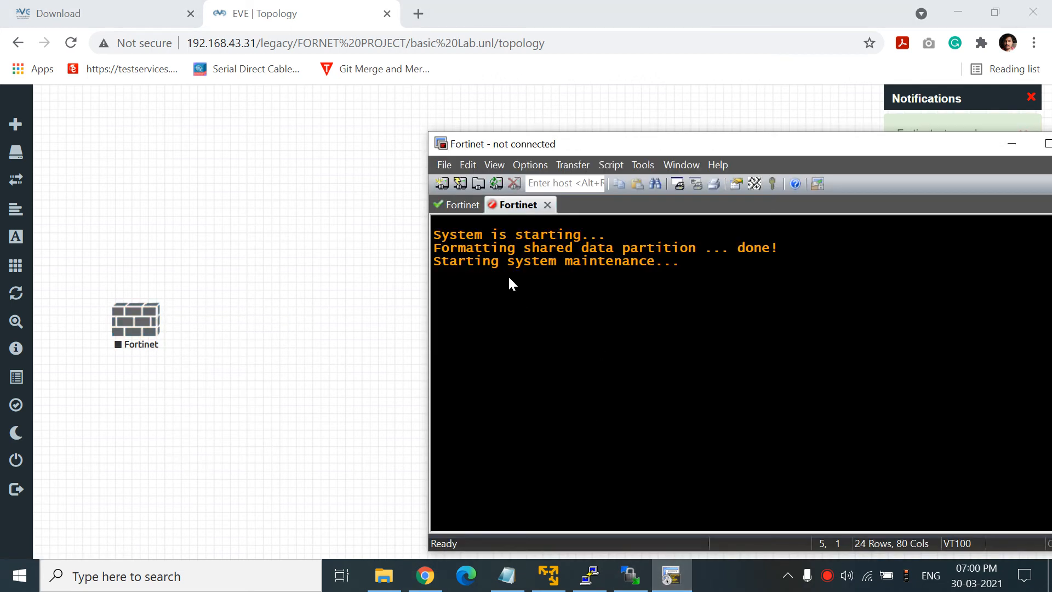
{"action": "left_click", "coordinate": [310, 239]}
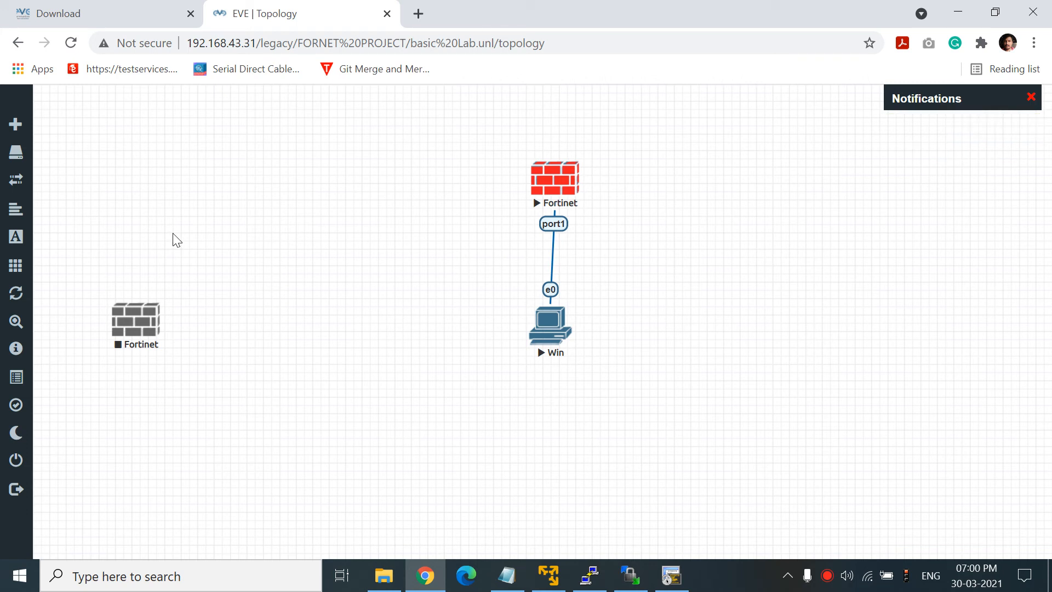
{"action": "left_click", "coordinate": [589, 575]}
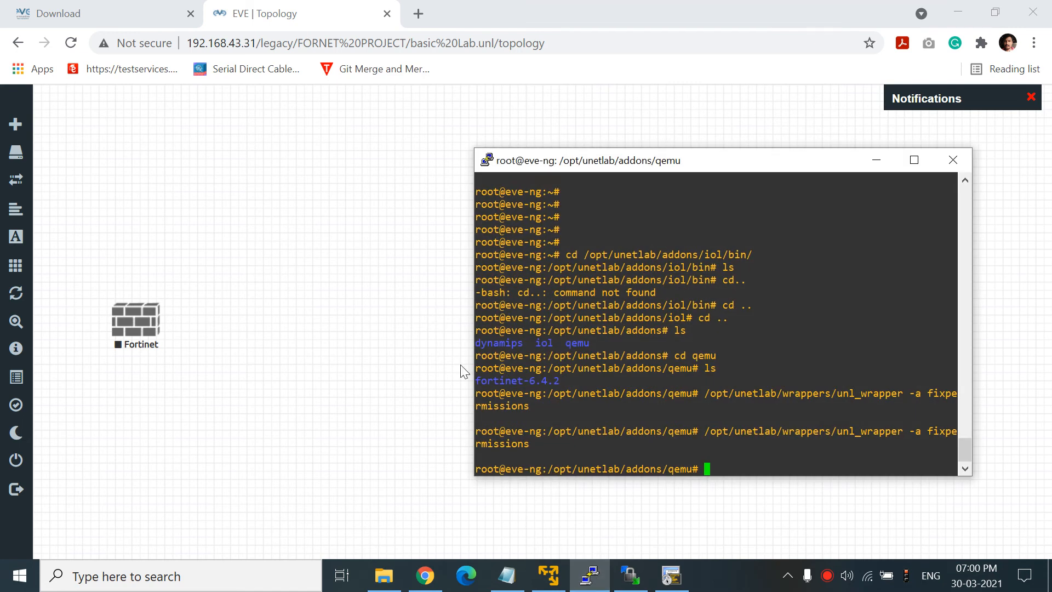
{"action": "left_click_drag", "start_coordinate": [635, 165], "coordinate": [261, 177]}
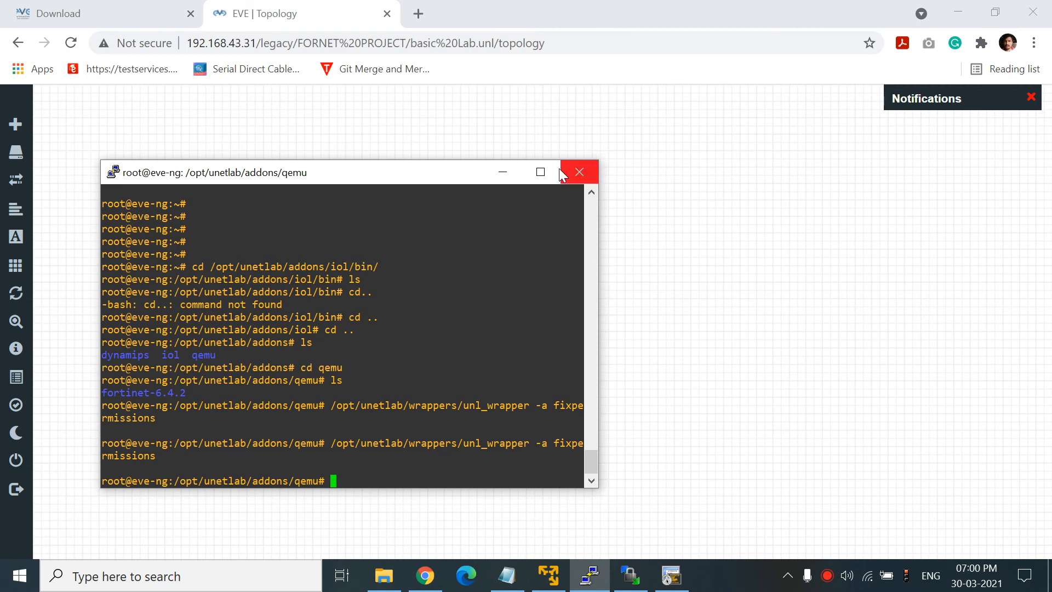
{"action": "left_click", "coordinate": [506, 174]}
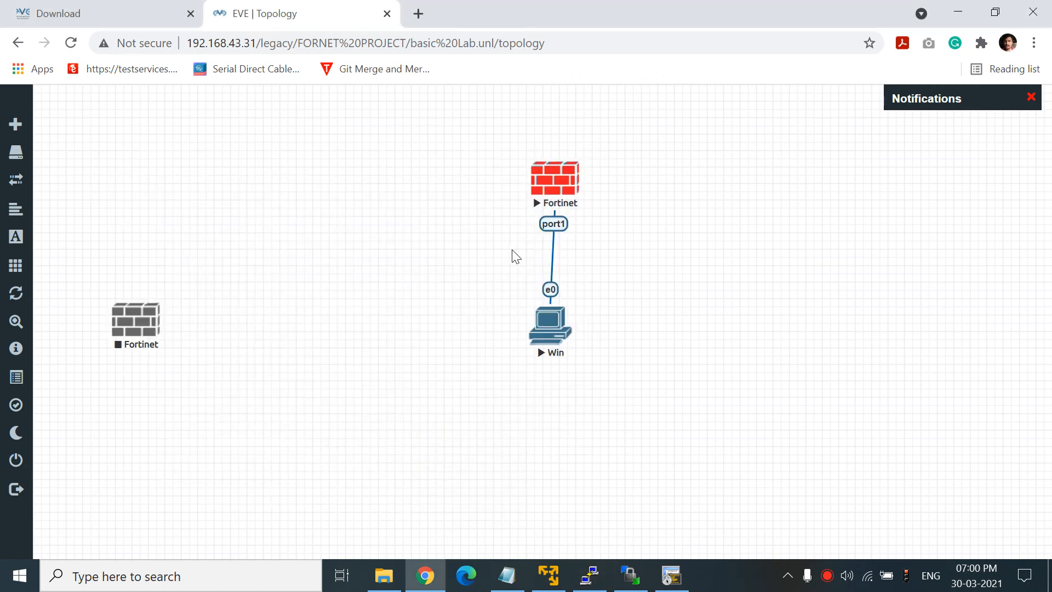
- Close the disconnected second SecureCRT tab and bring up the FortiGate-VM64-KVM login prompt
{"action": "left_click", "coordinate": [673, 575]}
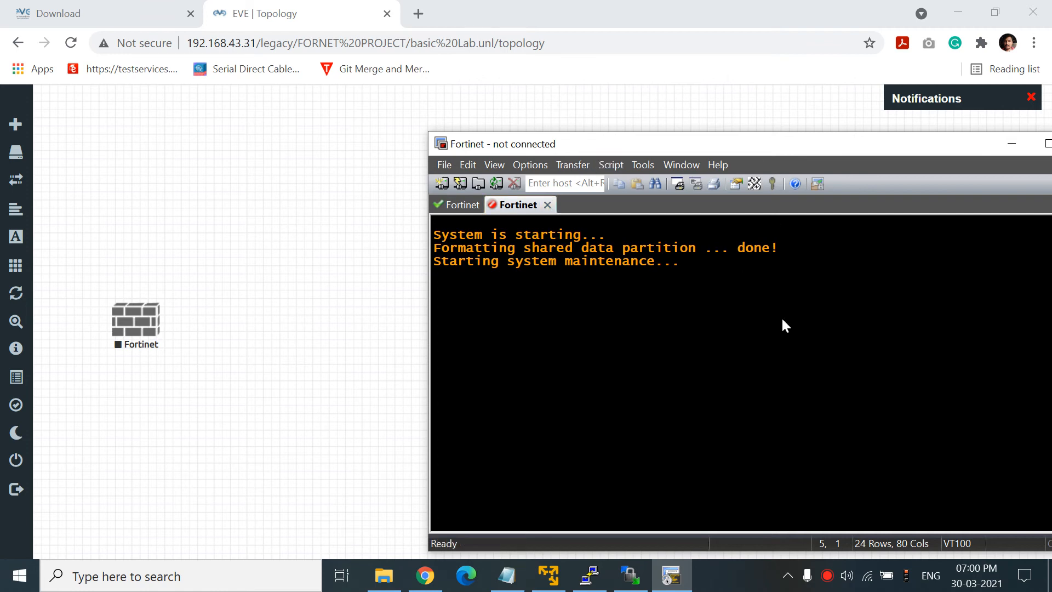
{"action": "left_click", "coordinate": [547, 205]}
{"action": "key", "text": "Return"}
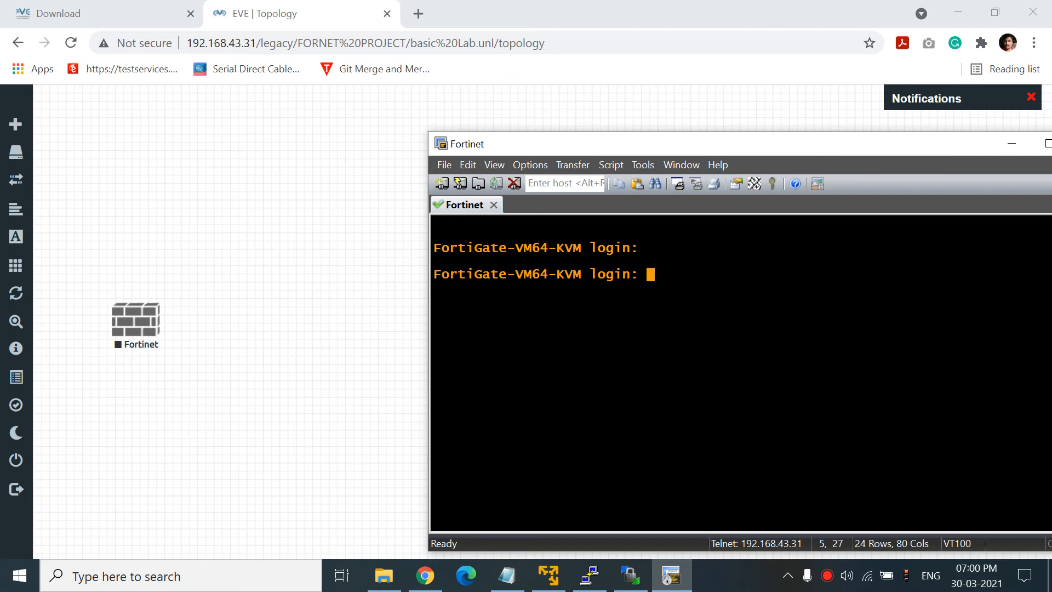
{"action": "key", "text": "Return"}
{"action": "left_click_drag", "start_coordinate": [807, 150], "coordinate": [679, 161]}
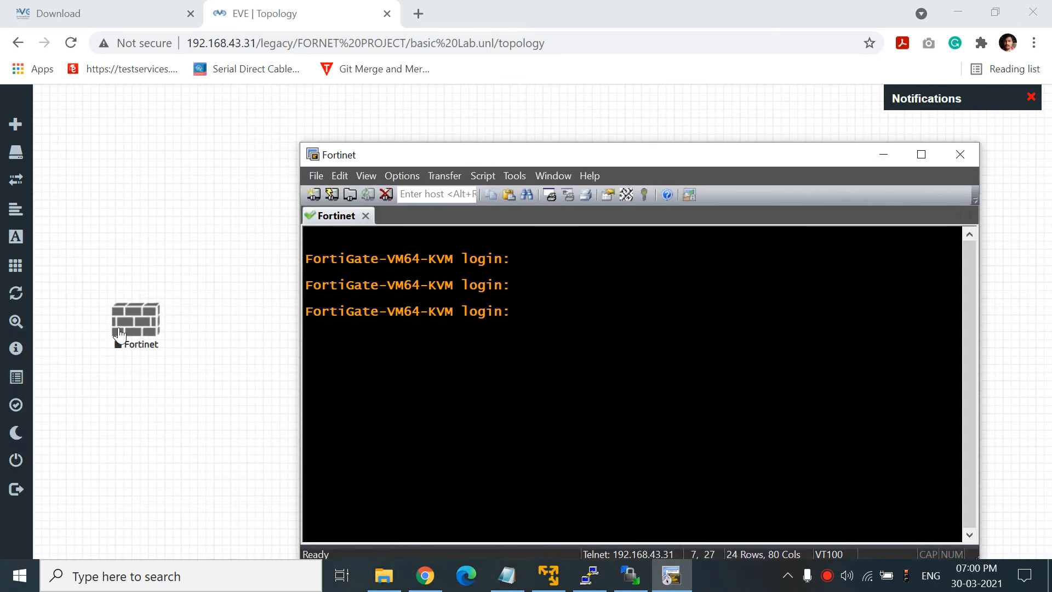
{"action": "right_click", "coordinate": [144, 344]}
- Delete the stopped grey Fortinet node, leaving only the Fortinet linked to Win
{"action": "left_click", "coordinate": [193, 527]}
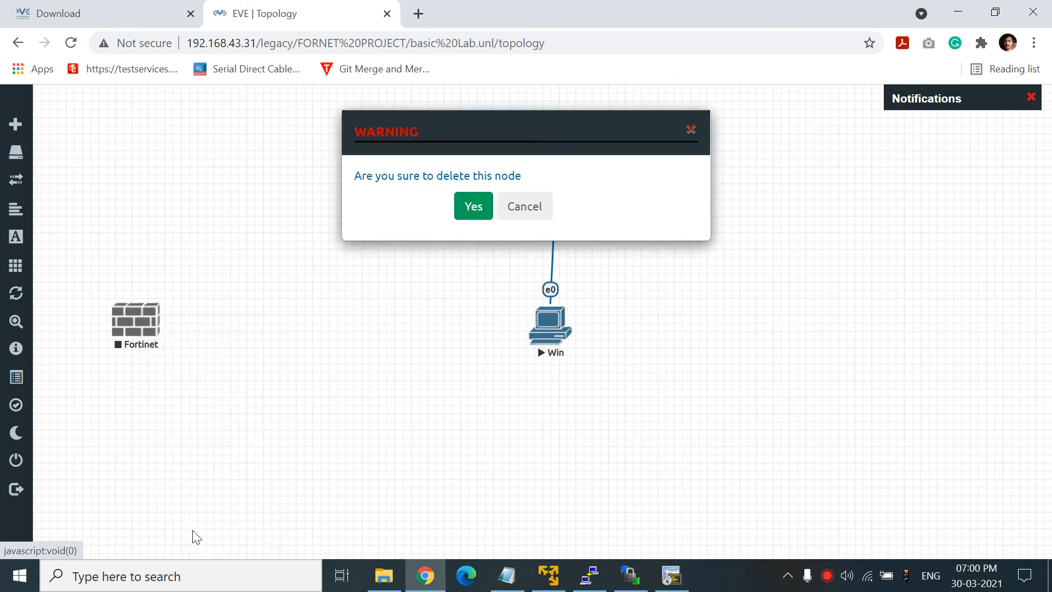
{"action": "left_click", "coordinate": [473, 206]}
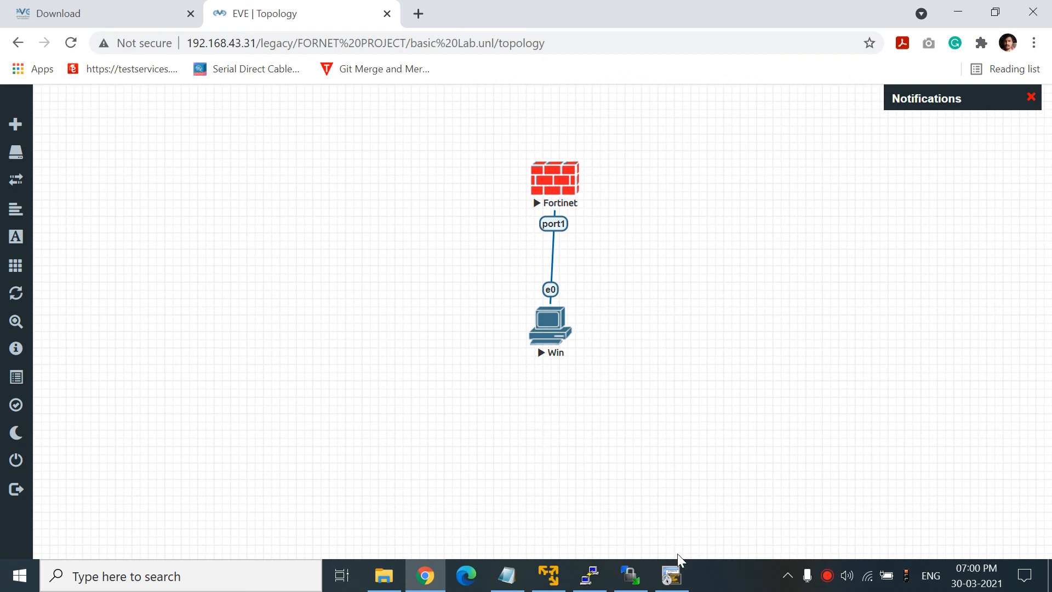
{"action": "left_click", "coordinate": [674, 582]}
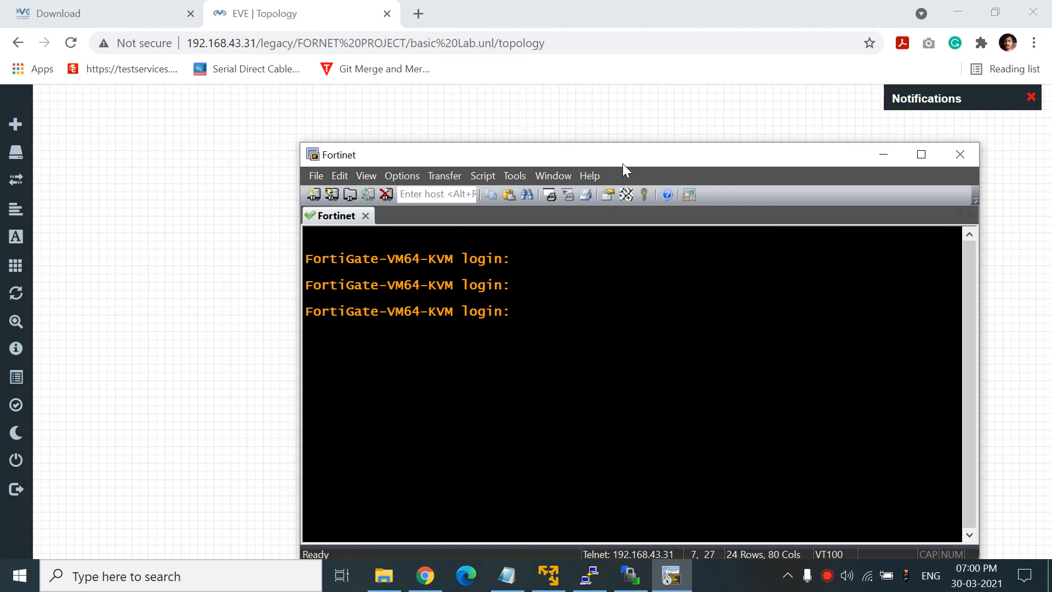
- Log in to the FortiGate as admin with the blank default password and set a new password
{"action": "type", "text": "admin"}
{"action": "key", "text": "Return"}
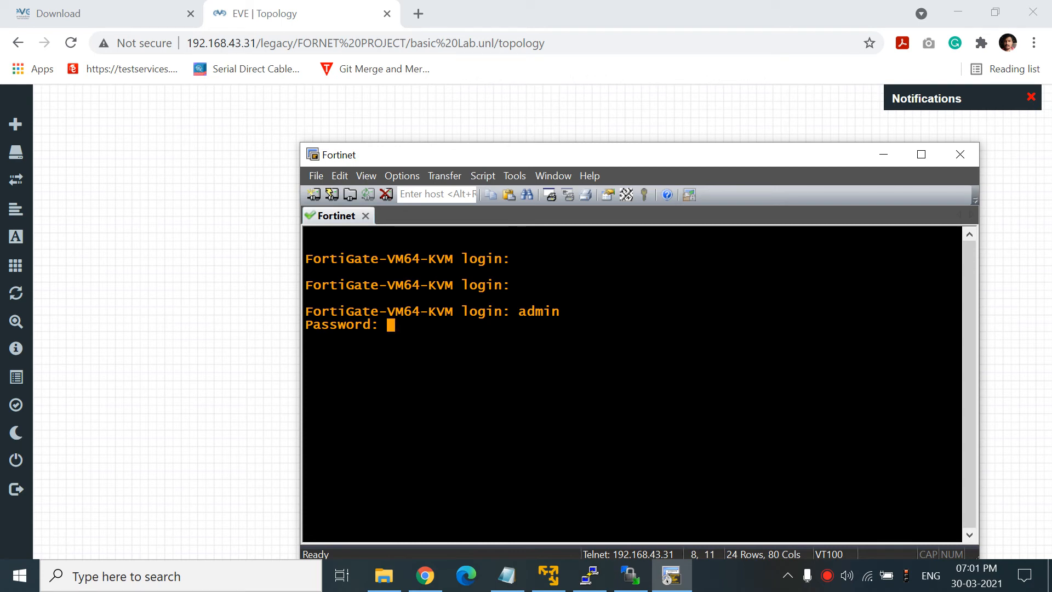
{"action": "key", "text": "Return"}
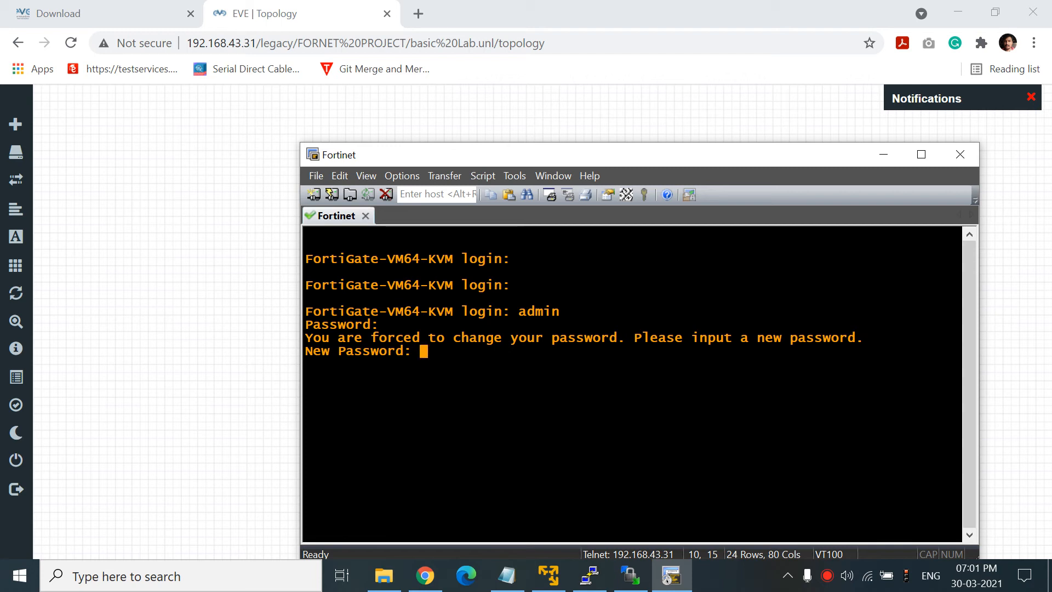
{"action": "key", "text": "Return"}
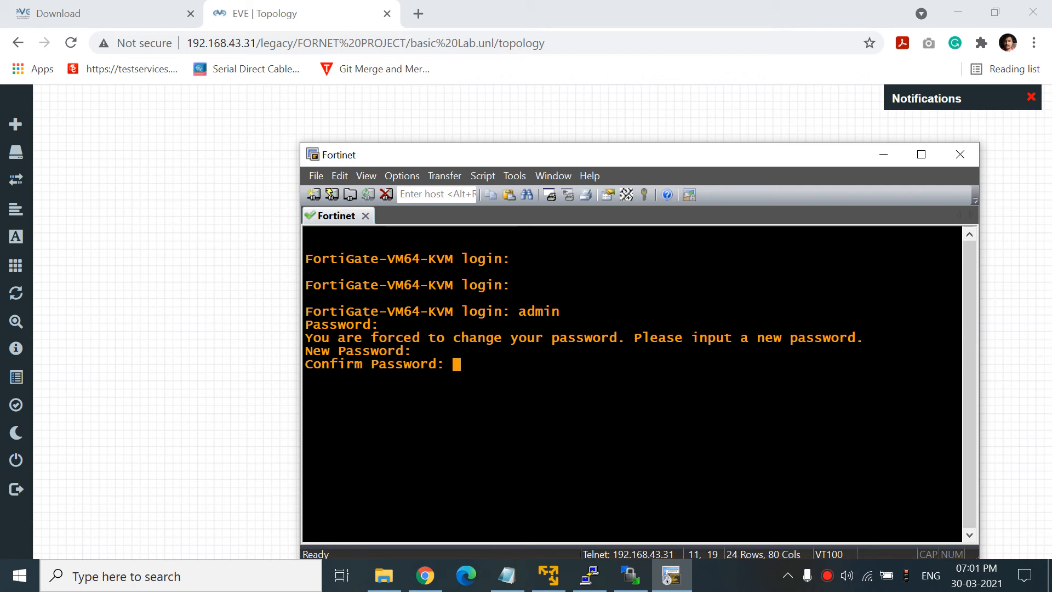
{"action": "key", "text": "Return"}
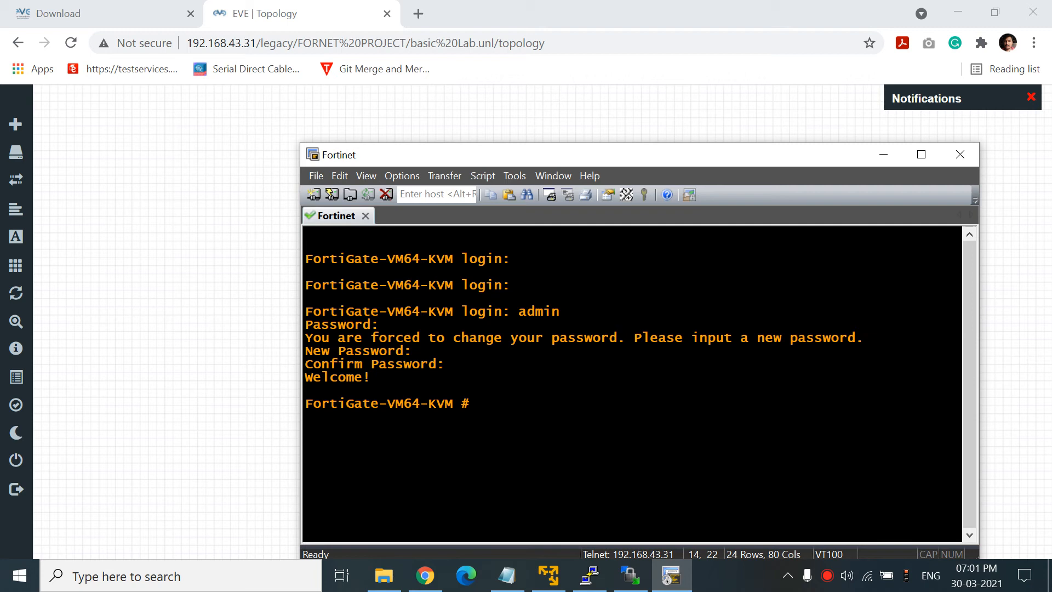
- List the FortiGate interfaces with 'show system interface', showing port1 on DHCP at 0.0.0.0
{"action": "left_click_drag", "start_coordinate": [703, 154], "coordinate": [589, 250]}
{"action": "left_click_drag", "start_coordinate": [661, 204], "coordinate": [577, 127]}
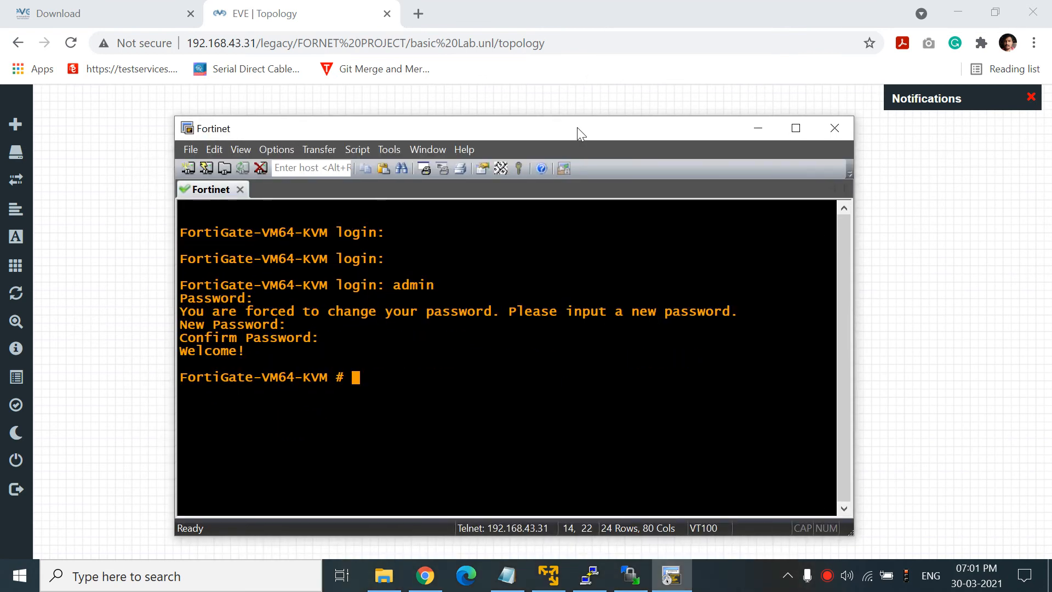
{"action": "type", "text": "syste"}
{"action": "key", "text": "BackSpace"}
{"action": "key", "text": "BackSpace"}
{"action": "key", "text": "BackSpace"}
{"action": "key", "text": "BackSpace"}
{"action": "key", "text": "BackSpace"}
{"action": "type", "text": "show system"}
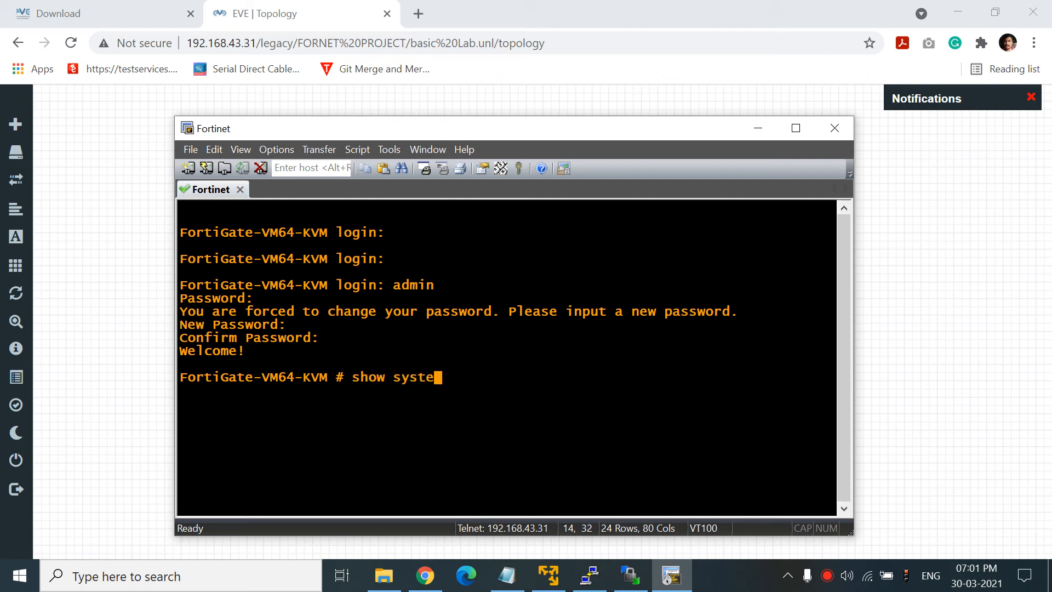
{"action": "key", "text": "Tab"}
{"action": "key", "text": "BackSpace"}
{"action": "key", "text": "BackSpace"}
{"action": "key", "text": "BackSpace"}
{"action": "key", "text": "BackSpace"}
{"action": "key", "text": "BackSpace"}
{"action": "key", "text": "BackSpace"}
{"action": "key", "text": "BackSpace"}
{"action": "key", "text": "BackSpace"}
{"action": "key", "text": "BackSpace"}
{"action": "key", "text": "BackSpace"}
{"action": "key", "text": "BackSpace"}
{"action": "type", "text": "console"}
{"action": "key", "text": "BackSpace"}
{"action": "key", "text": "BackSpace"}
{"action": "key", "text": "BackSpace"}
{"action": "key", "text": "BackSpace"}
{"action": "key", "text": "BackSpace"}
{"action": "key", "text": "BackSpace"}
{"action": "key", "text": "BackSpace"}
{"action": "key", "text": "BackSpace"}
{"action": "type", "text": "inter"}
{"action": "key", "text": "Tab"}
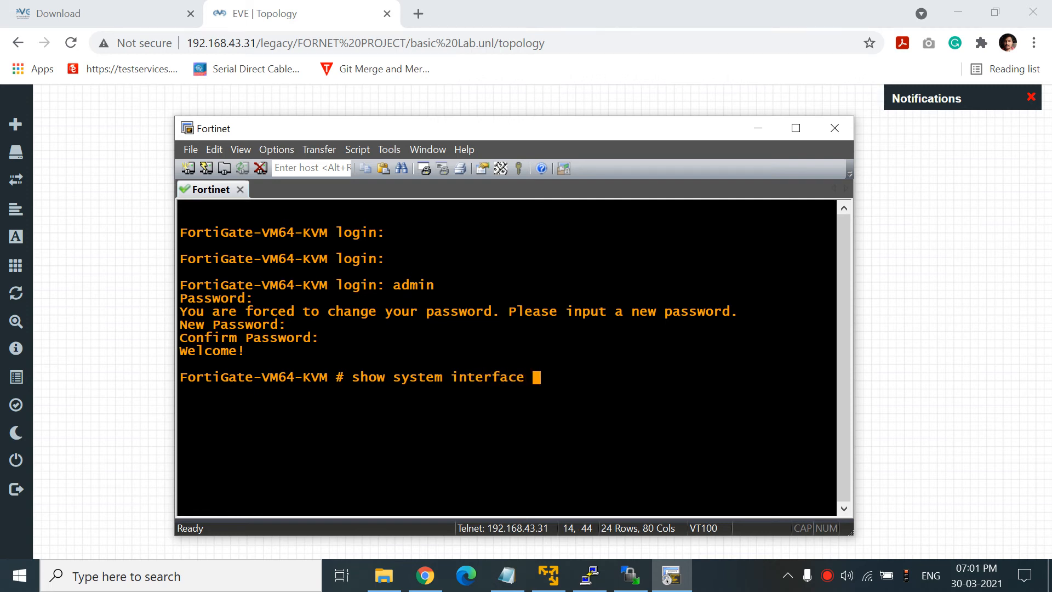
{"action": "key", "text": "question"}
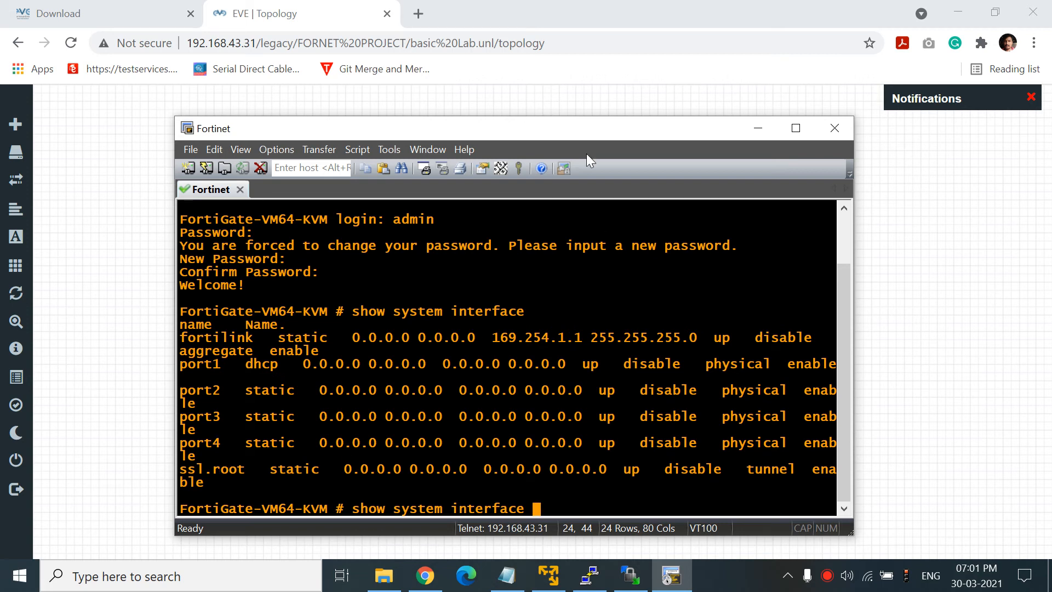
- Check the Fortinet node on the topology, clear the command line and minimize SecureCRT
{"action": "left_click_drag", "start_coordinate": [593, 131], "coordinate": [445, 274]}
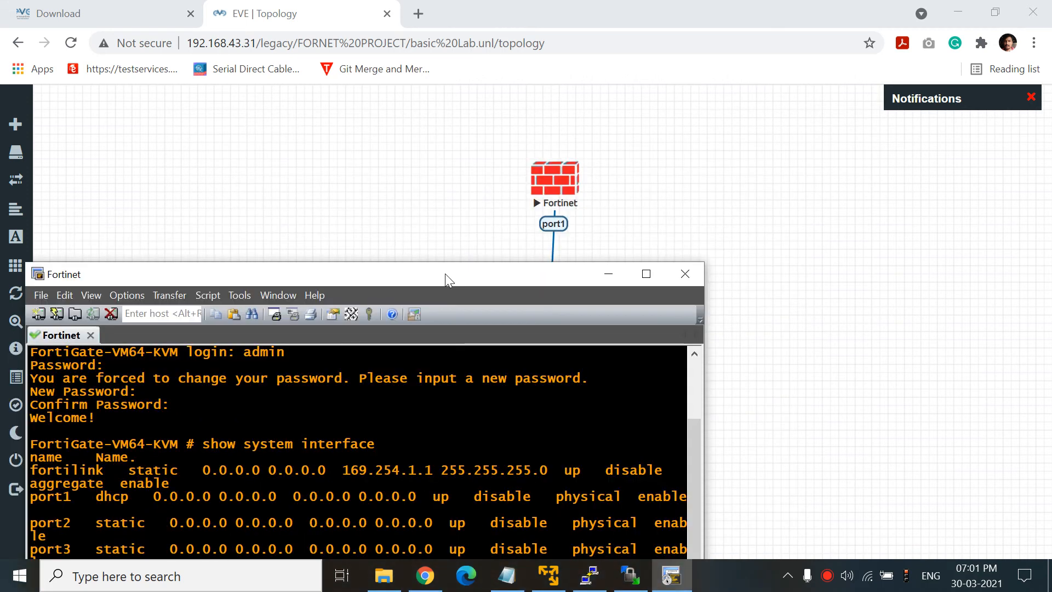
{"action": "left_click", "coordinate": [562, 188]}
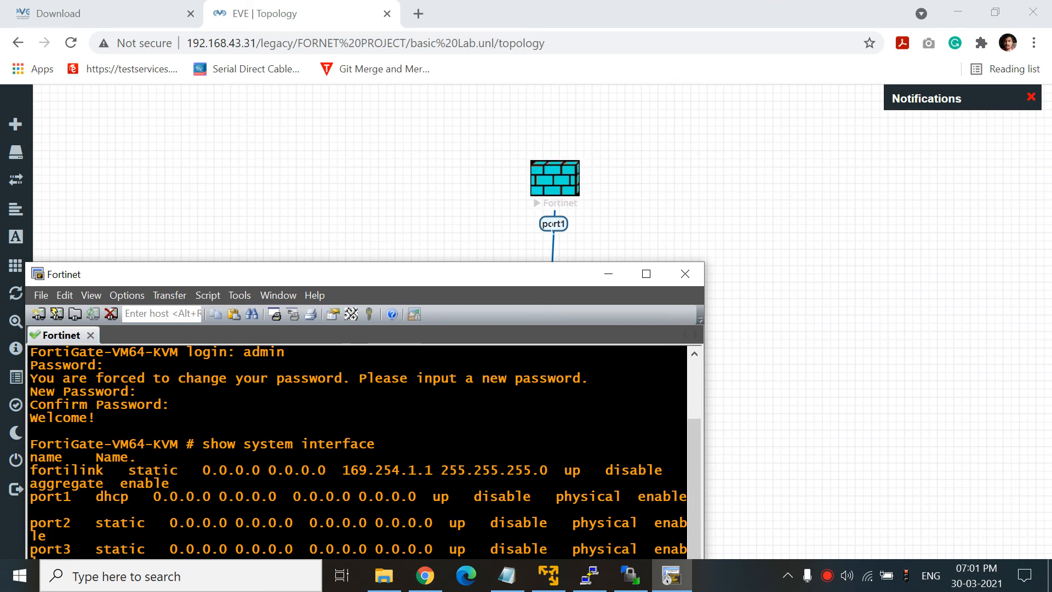
{"action": "left_click_drag", "start_coordinate": [508, 274], "coordinate": [656, 67]}
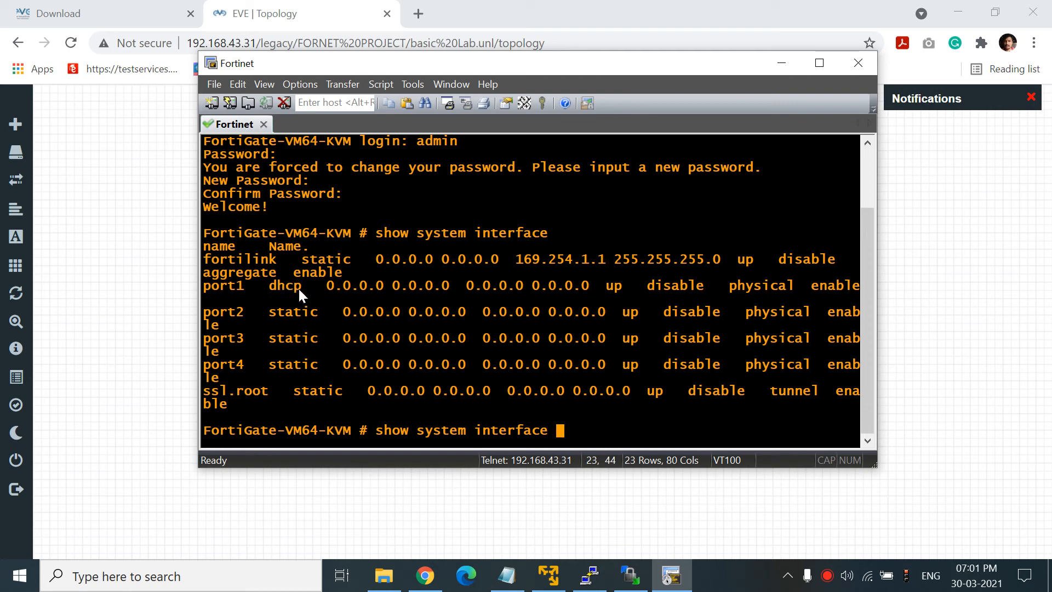
{"action": "key", "text": "BackSpace"}
{"action": "key", "text": "BackSpace"}
{"action": "key", "text": "BackSpace"}
{"action": "key", "text": "BackSpace"}
{"action": "key", "text": "BackSpace"}
{"action": "key", "text": "BackSpace"}
{"action": "key", "text": "BackSpace"}
{"action": "key", "text": "BackSpace"}
{"action": "key", "text": "BackSpace"}
{"action": "key", "text": "BackSpace"}
{"action": "key", "text": "BackSpace"}
{"action": "key", "text": "BackSpace"}
{"action": "key", "text": "BackSpace"}
{"action": "key", "text": "BackSpace"}
{"action": "key", "text": "BackSpace"}
{"action": "key", "text": "BackSpace"}
{"action": "key", "text": "BackSpace"}
{"action": "key", "text": "BackSpace"}
{"action": "key", "text": "BackSpace"}
{"action": "key", "text": "BackSpace"}
{"action": "key", "text": "BackSpace"}
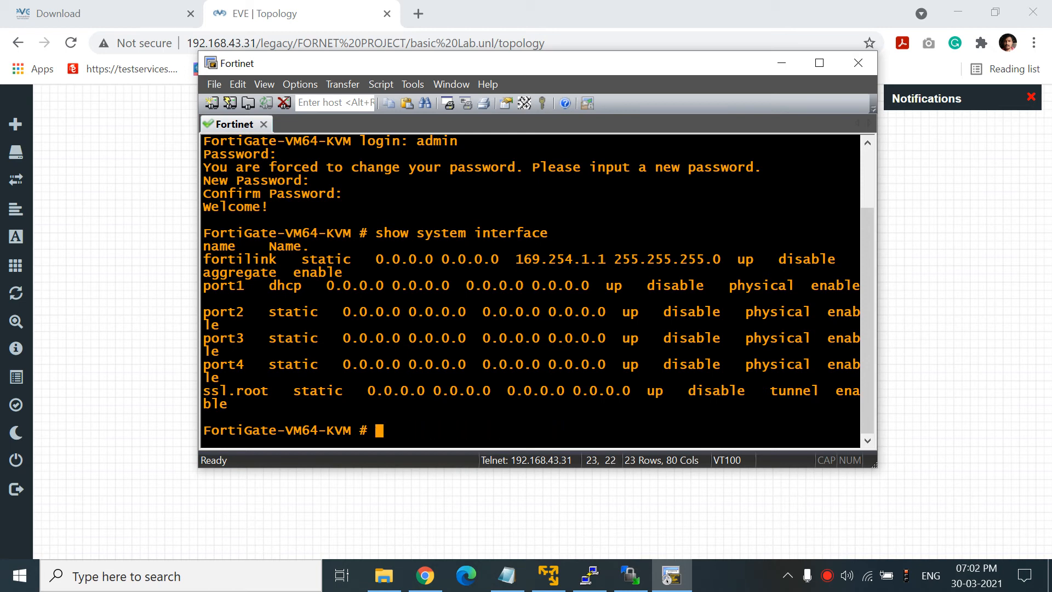
{"action": "left_click", "coordinate": [781, 62]}
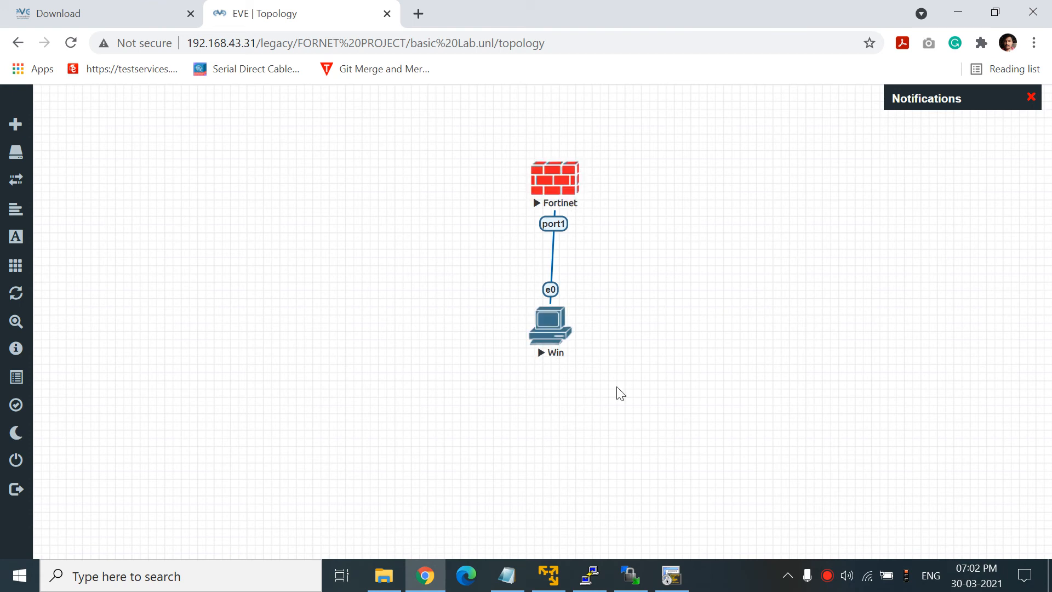
- Enter 'config system interface' mode on the FortiGate, discarding a premature 'set ip' attempt
{"action": "left_click", "coordinate": [671, 575]}
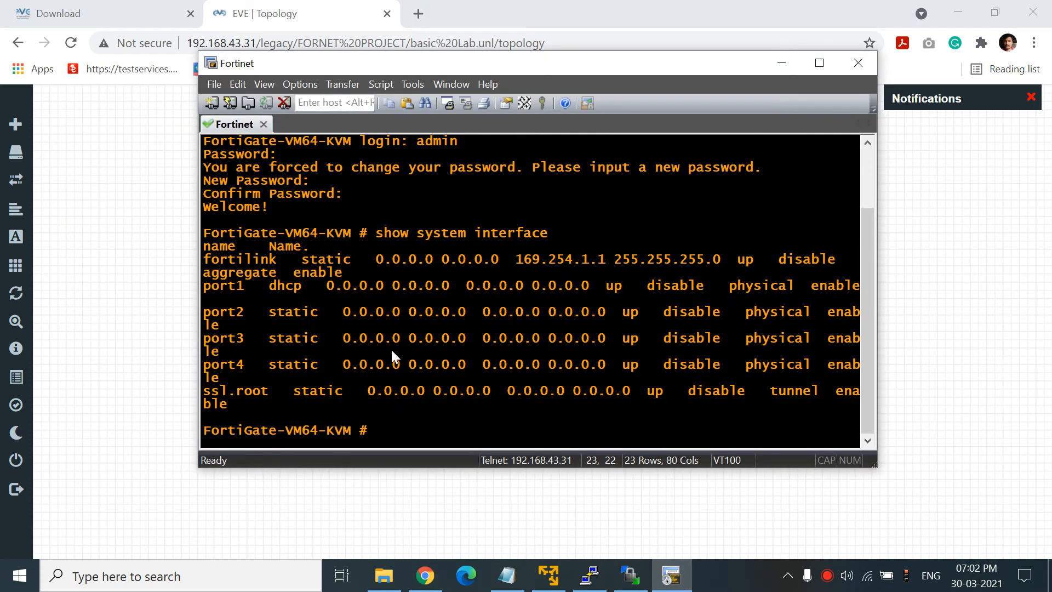
{"action": "type", "text": "config system"}
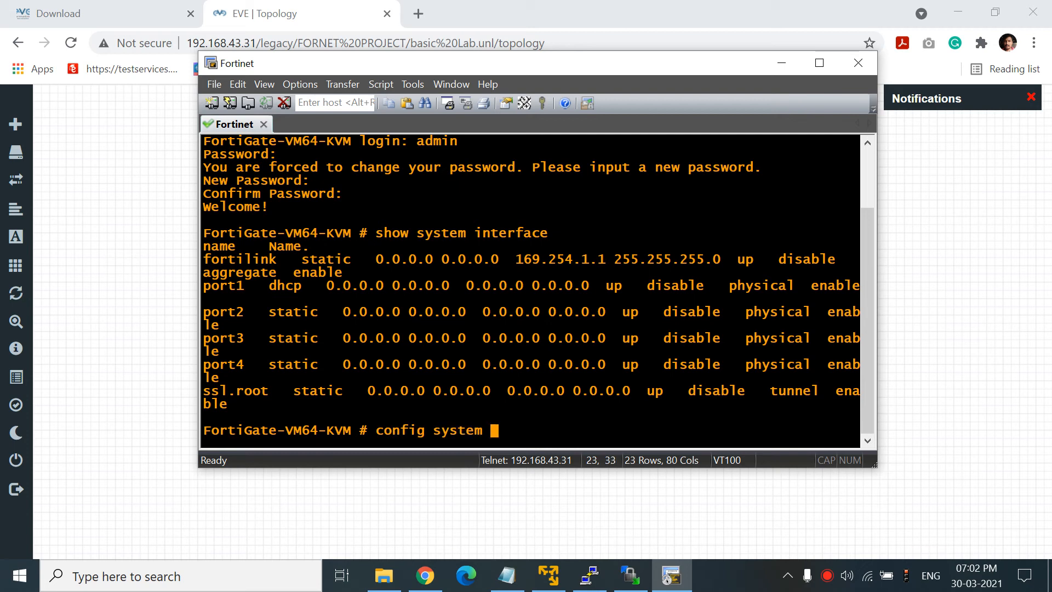
{"action": "type", "text": " go"}
{"action": "key", "text": "BackSpace"}
{"action": "key", "text": "BackSpace"}
{"action": "key", "text": "BackSpace"}
{"action": "type", "text": "interface"}
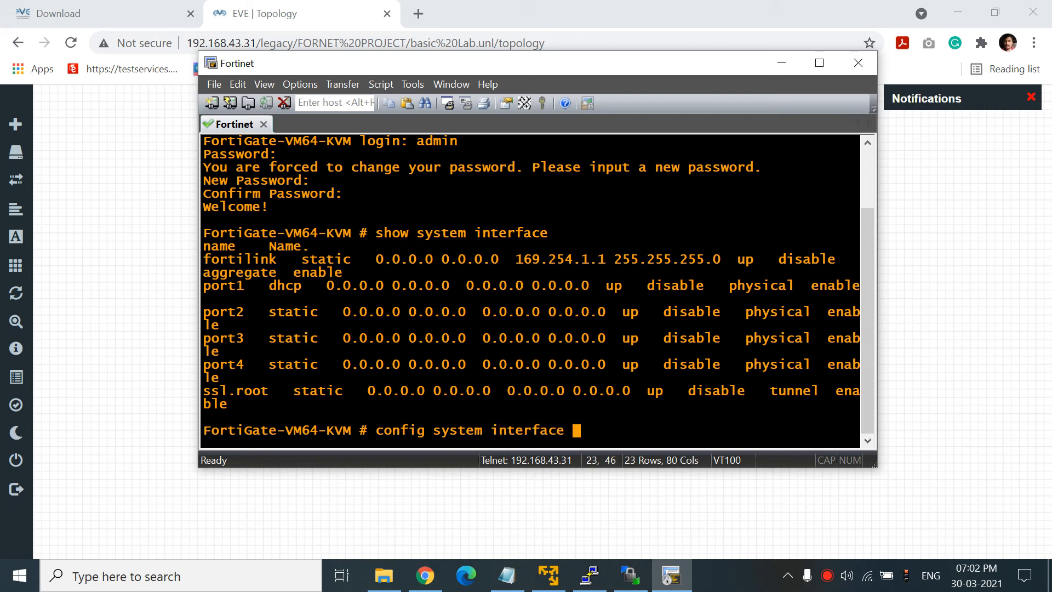
{"action": "key", "text": "Return"}
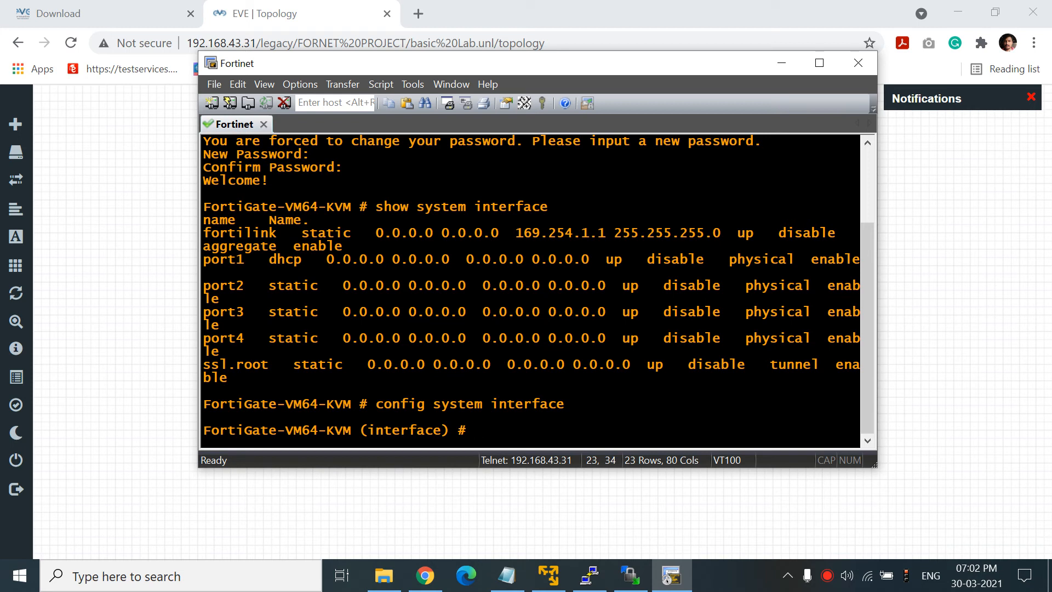
{"action": "type", "text": "set ip"}
{"action": "key", "text": "Return"}
{"action": "key", "text": "BackSpace"}
{"action": "key", "text": "BackSpace"}
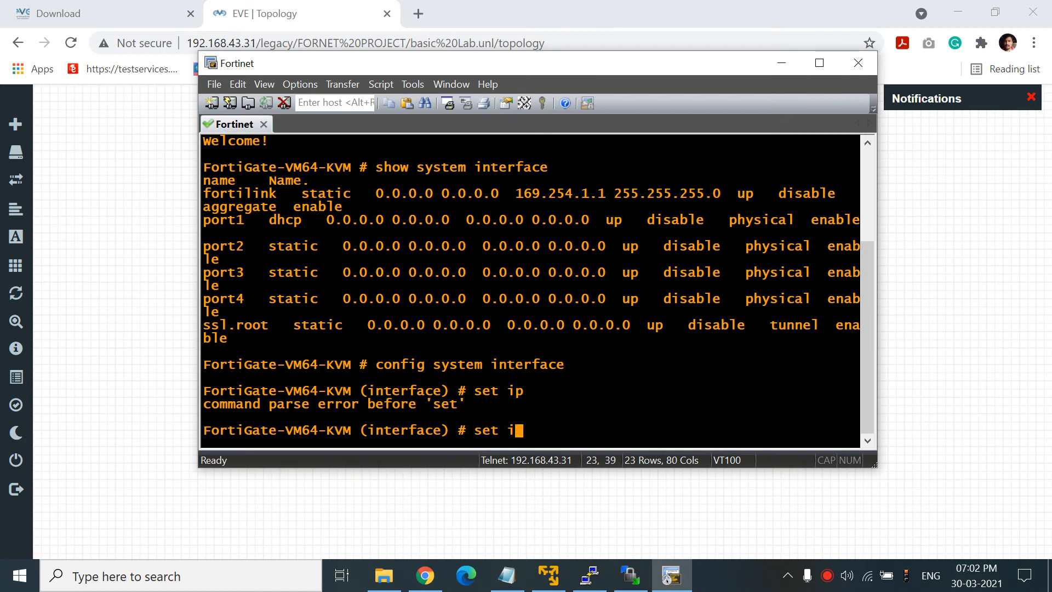
{"action": "key", "text": "BackSpace"}
{"action": "key", "text": "BackSpace"}
{"action": "key", "text": "BackSpace"}
{"action": "type", "text": "set ip"}
{"action": "key", "text": "BackSpace"}
{"action": "key", "text": "BackSpace"}
{"action": "key", "text": "BackSpace"}
{"action": "key", "text": "BackSpace"}
{"action": "key", "text": "BackSpace"}
{"action": "key", "text": "BackSpace"}
{"action": "key", "text": "BackSpace"}
- Edit port1 and switch its addressing mode to static
{"action": "type", "text": "edit port1"}
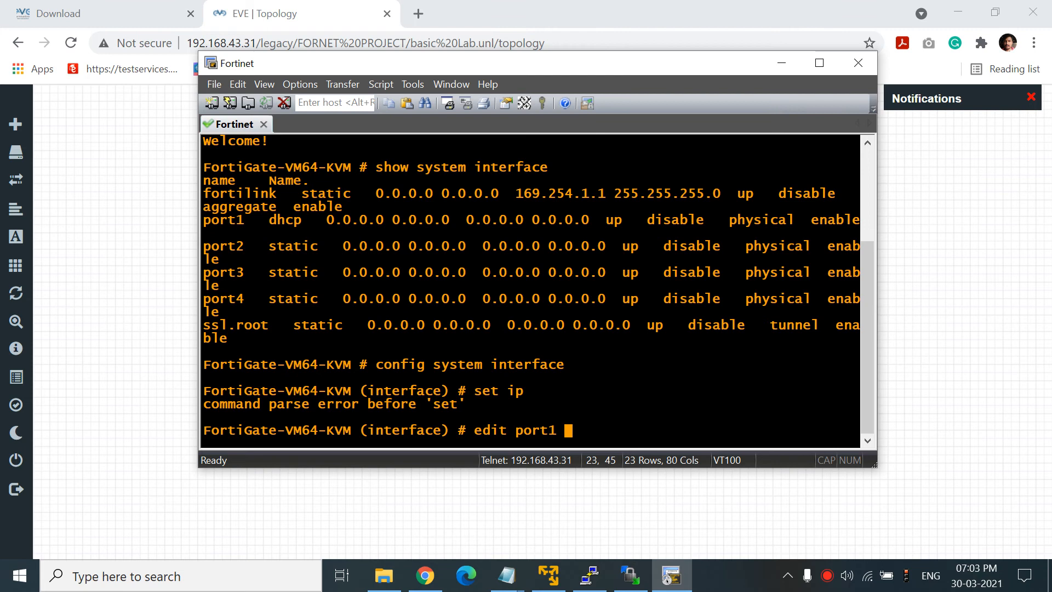
{"action": "key", "text": "Return"}
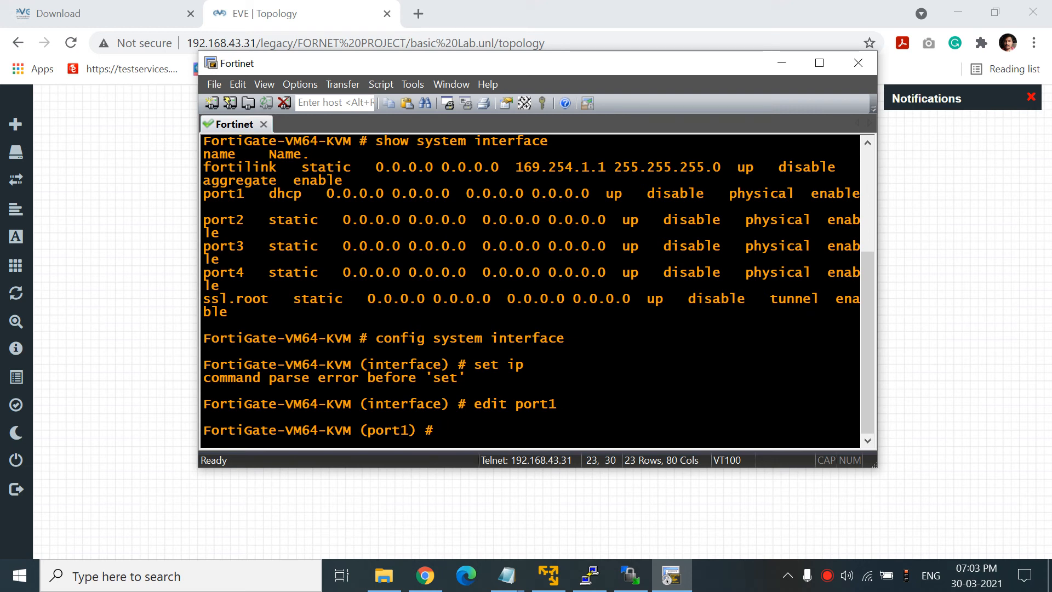
{"action": "type", "text": "set"}
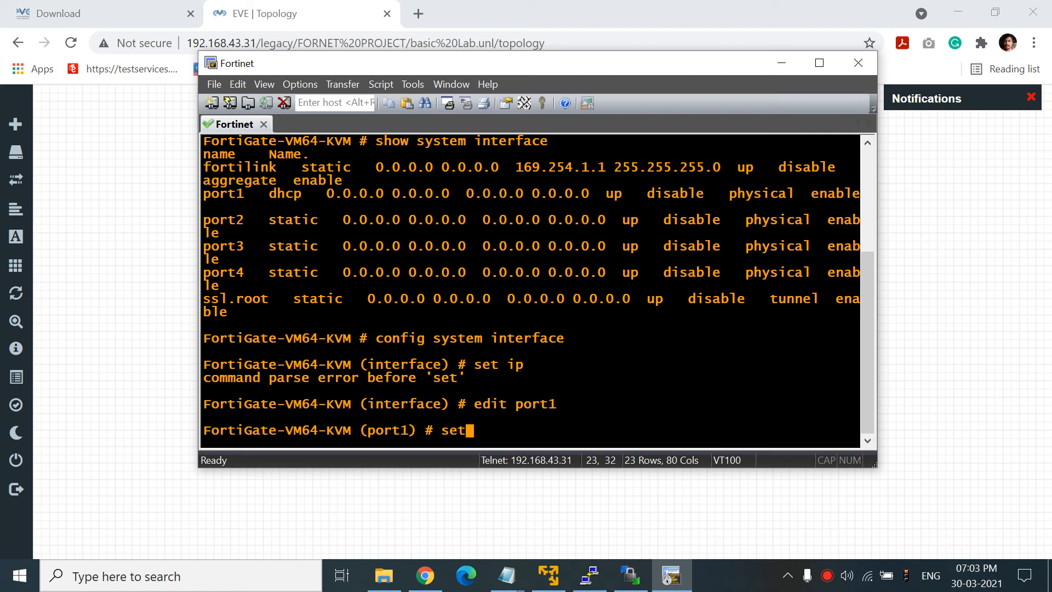
{"action": "type", "text": " mode"}
{"action": "key", "text": "question"}
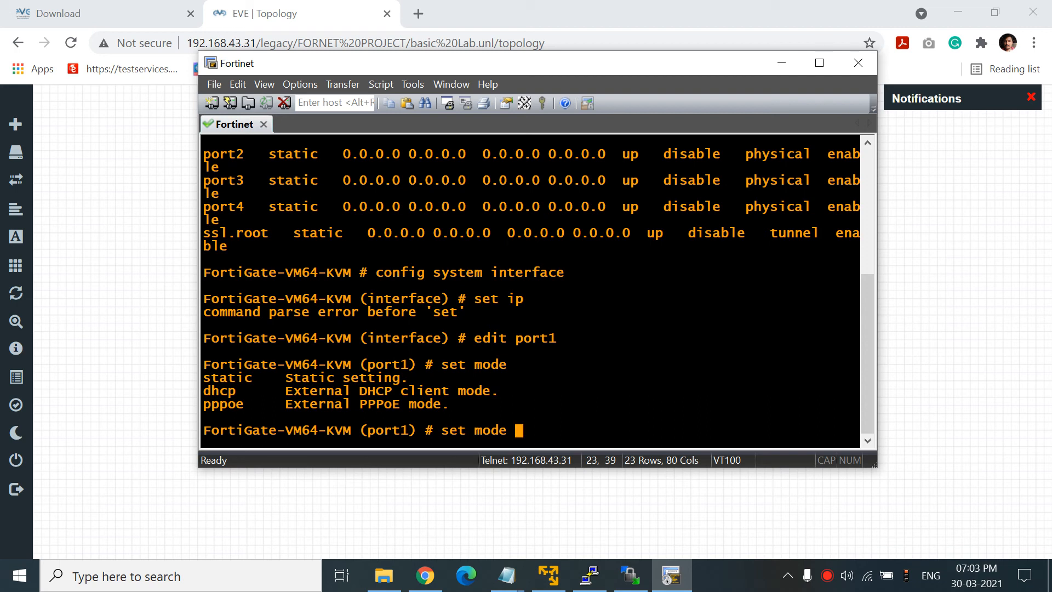
{"action": "type", "text": "static"}
{"action": "key", "text": "Return"}
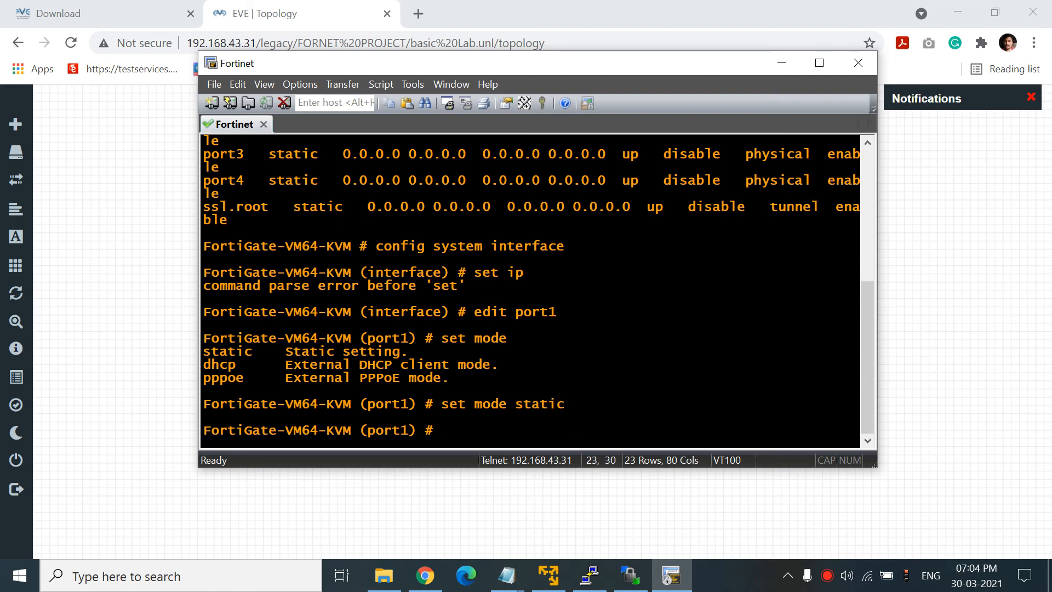
- Try 'ip 192.168.1.1/24' and 'ip 192.168.1.1 255.255.255.0' on port1, both rejected
{"action": "type", "text": "ip 192"}
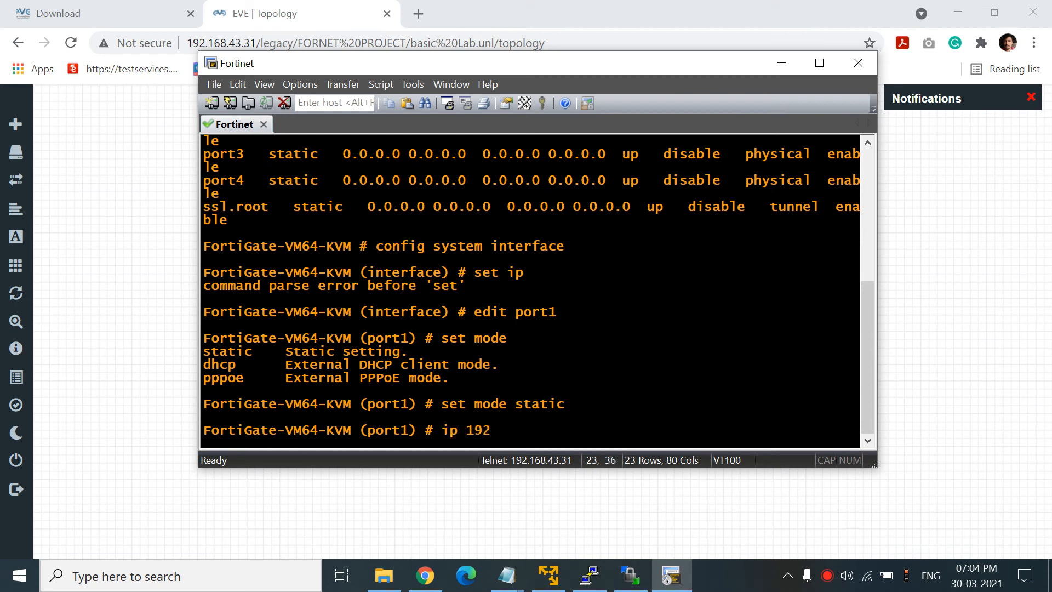
{"action": "type", "text": ".168.1.1/24"}
{"action": "key", "text": "Return"}
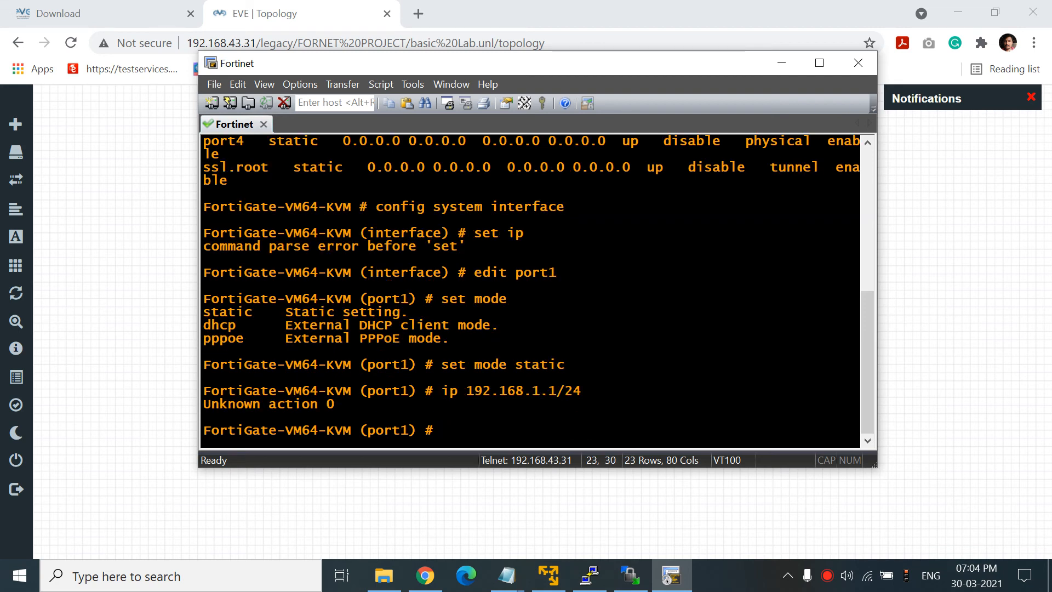
{"action": "key", "text": "Up"}
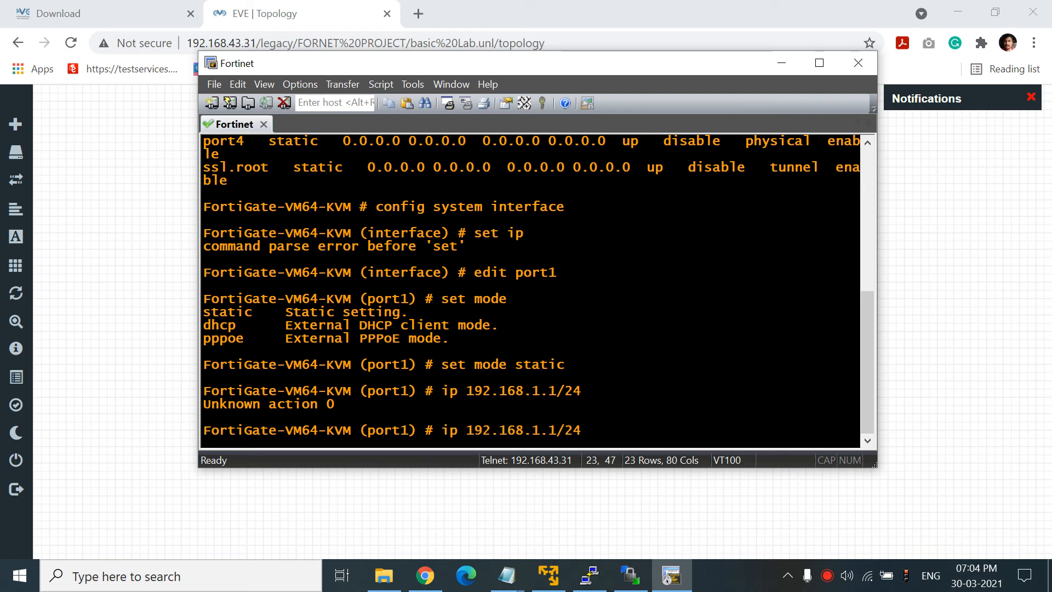
{"action": "key", "text": "BackSpace"}
{"action": "key", "text": "BackSpace"}
{"action": "type", "text": "255.255.255.0"}
{"action": "key", "text": "Return"}
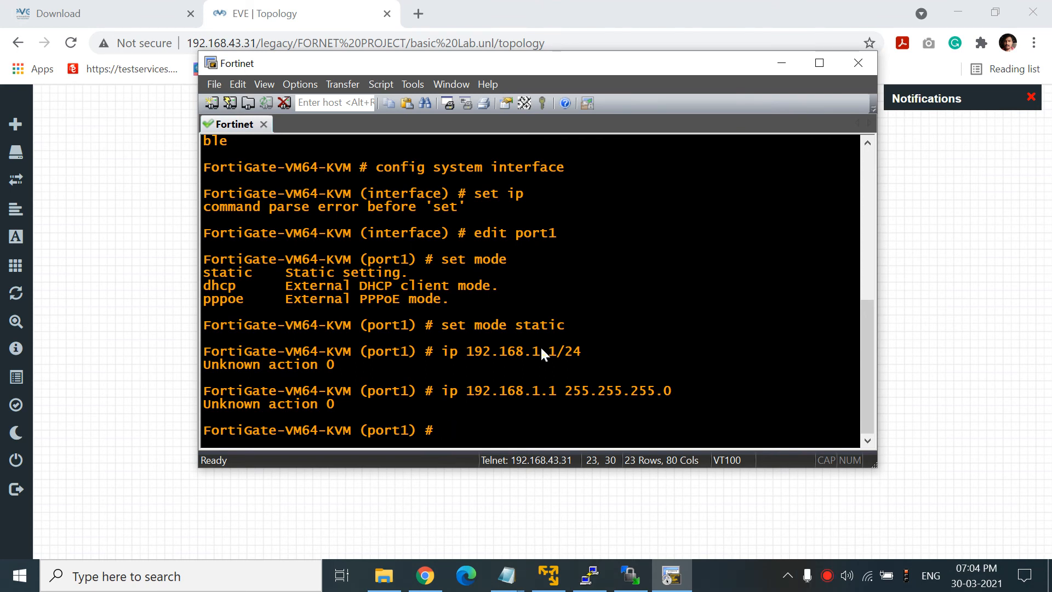
- Set port1 to 192.168.1.1 255.255.255.0 with 'set ip', commit with 'end', and return to EVE
{"action": "type", "text": "set ip 192.168.1.1"}
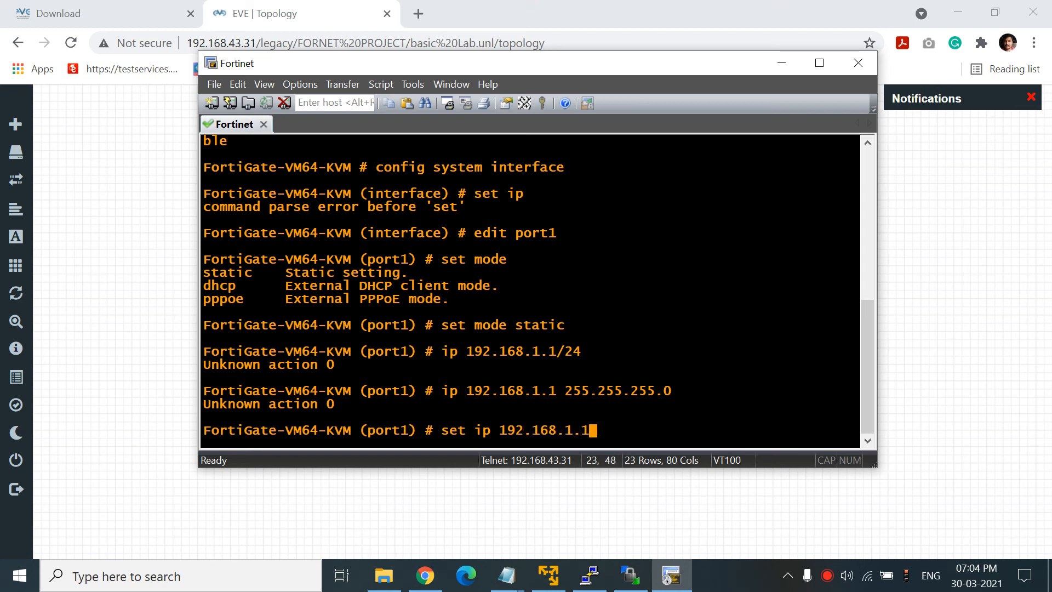
{"action": "type", "text": " 255.255.255.0"}
{"action": "key", "text": "Return"}
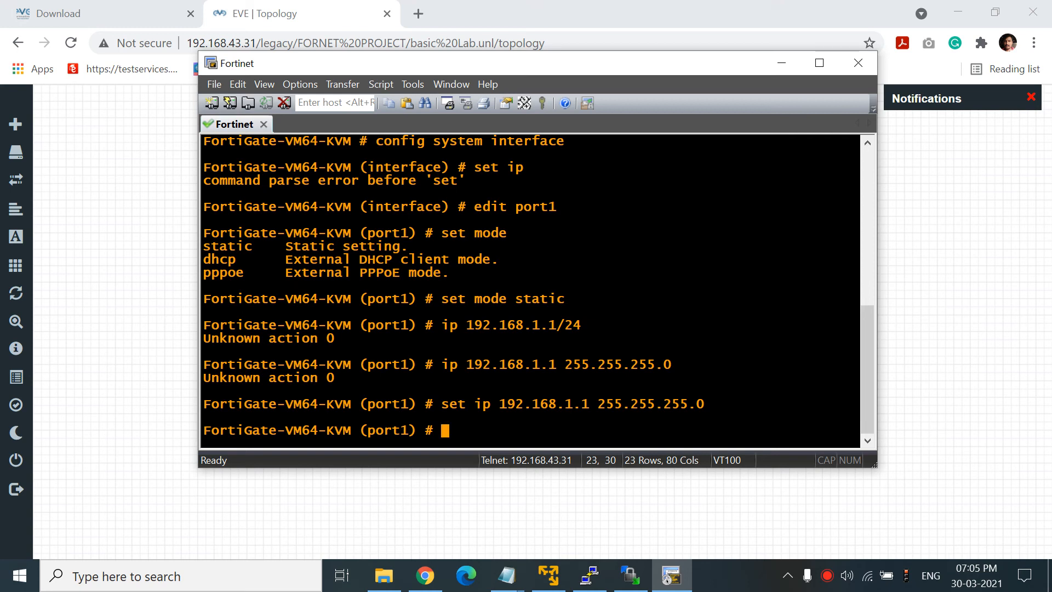
{"action": "type", "text": "end"}
{"action": "key", "text": "Return"}
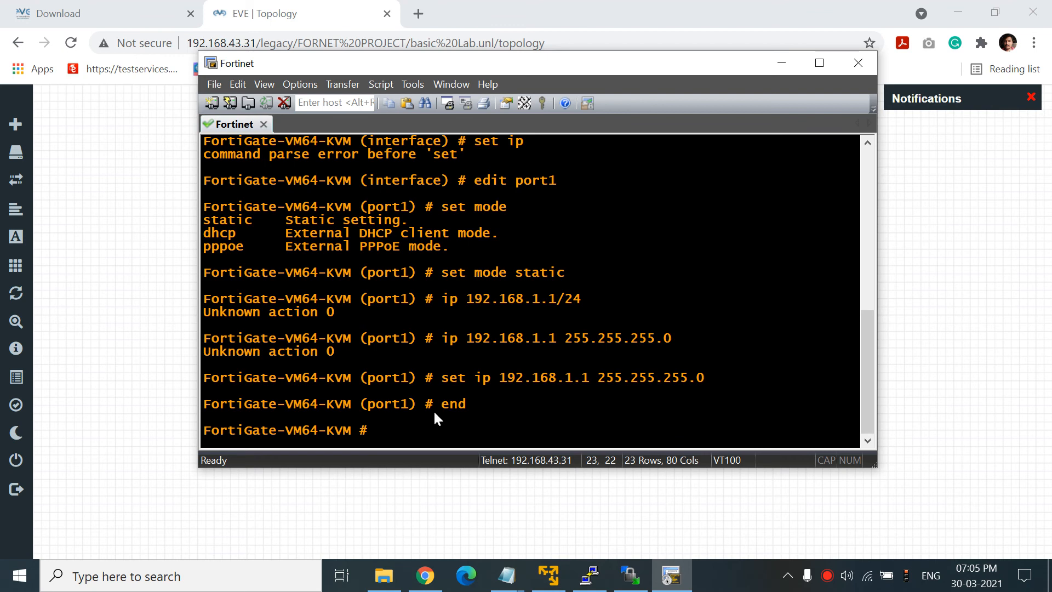
{"action": "left_click", "coordinate": [422, 503]}
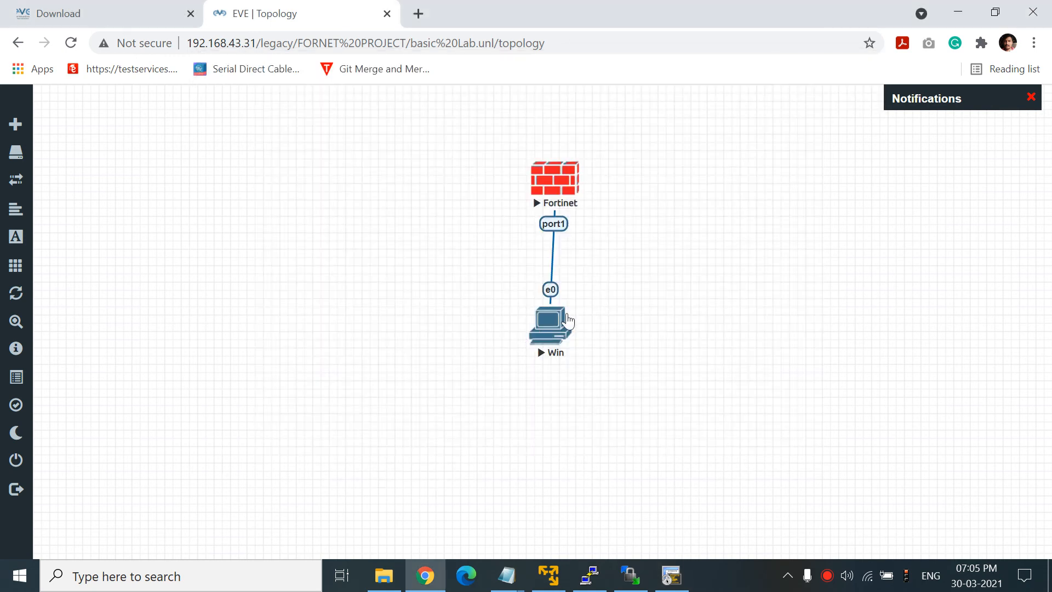
- Open the Win node's console in UltraVNC and postpone the Windows restart
{"action": "left_click", "coordinate": [552, 325]}
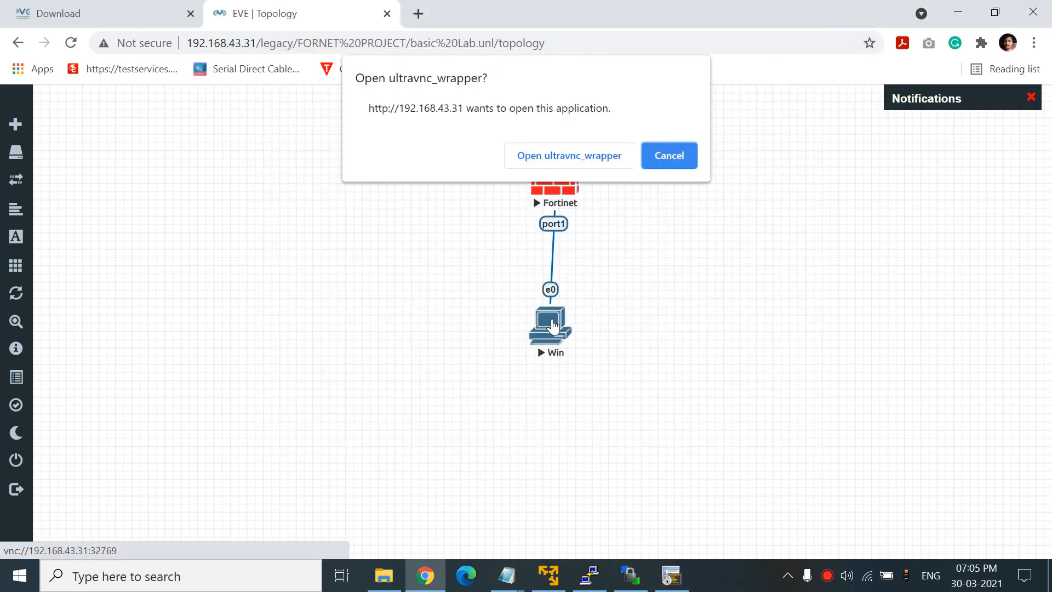
{"action": "left_click", "coordinate": [560, 157]}
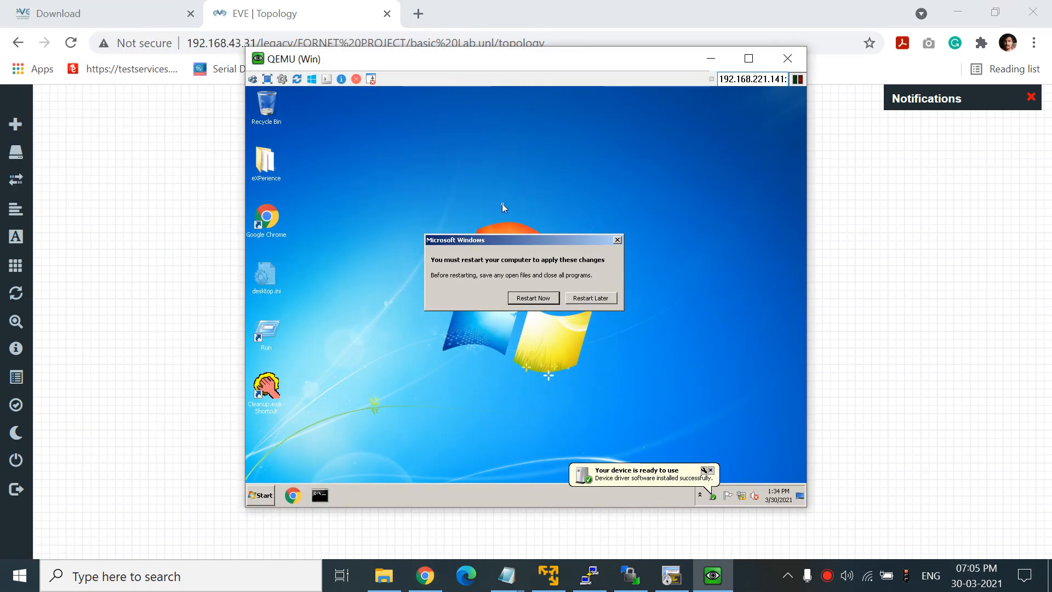
{"action": "left_click", "coordinate": [591, 298]}
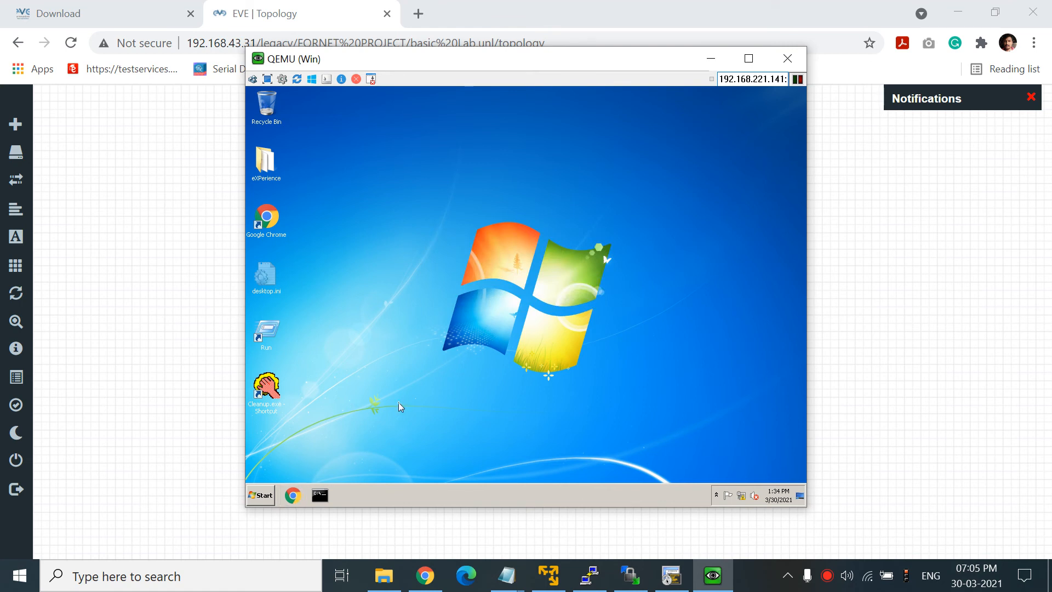
- Run ipconfig in Command Prompt, showing only self-assigned 169.254.60.108, then close it
{"action": "key", "text": "super+r"}
{"action": "left_click", "coordinate": [329, 452]}
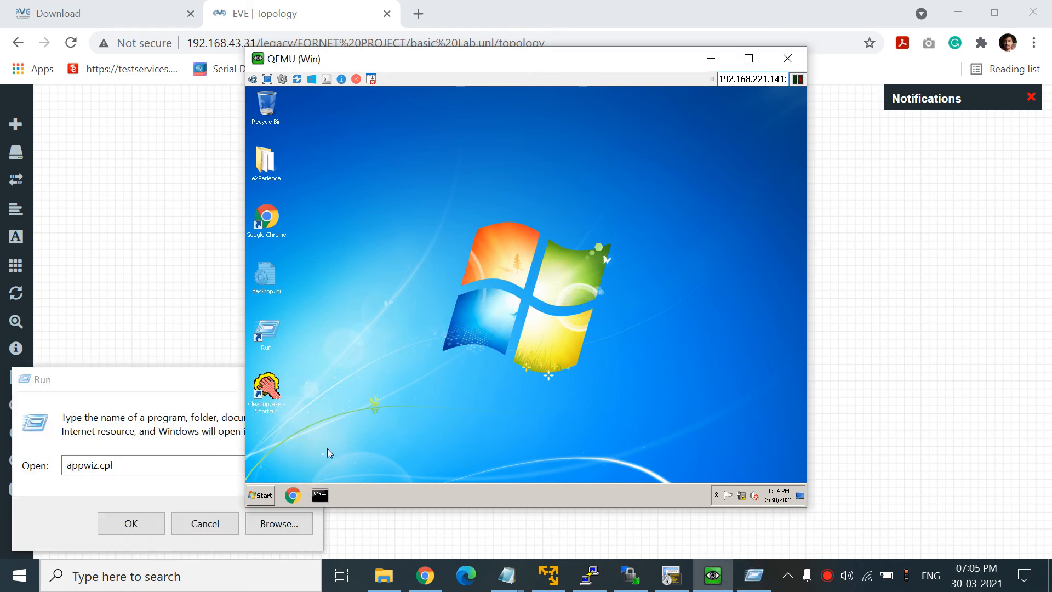
{"action": "left_click", "coordinate": [320, 494]}
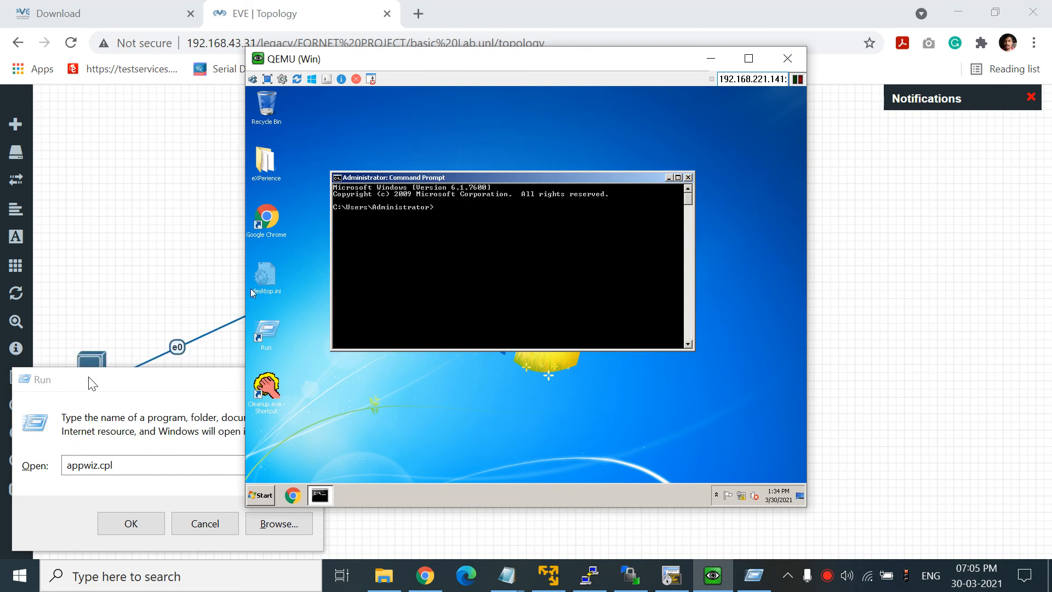
{"action": "left_click", "coordinate": [91, 383]}
{"action": "left_click", "coordinate": [305, 379]}
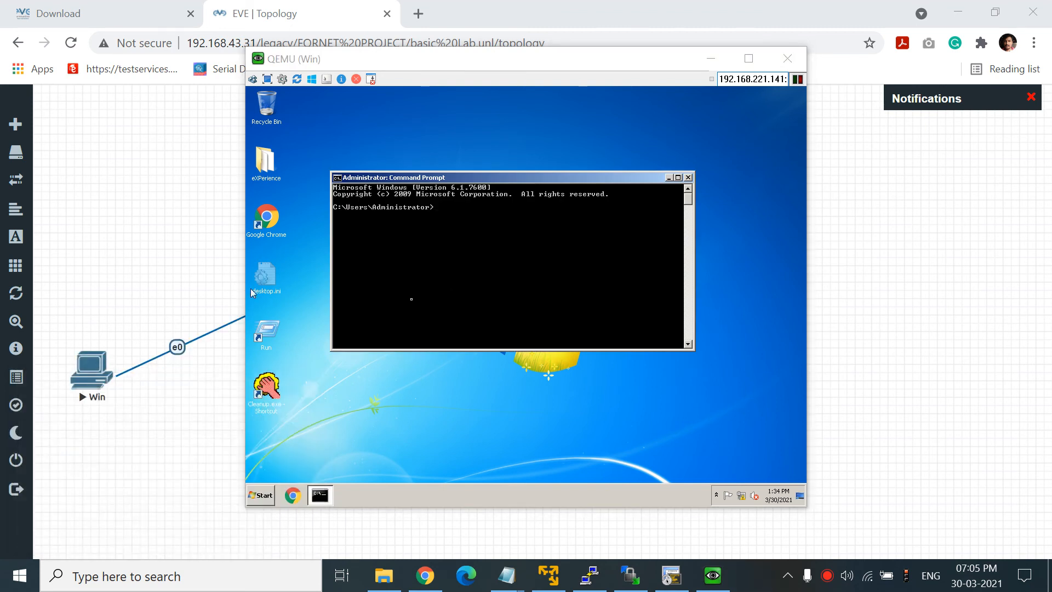
{"action": "left_click", "coordinate": [420, 291]}
{"action": "type", "text": "ipconfig"}
{"action": "key", "text": "Return"}
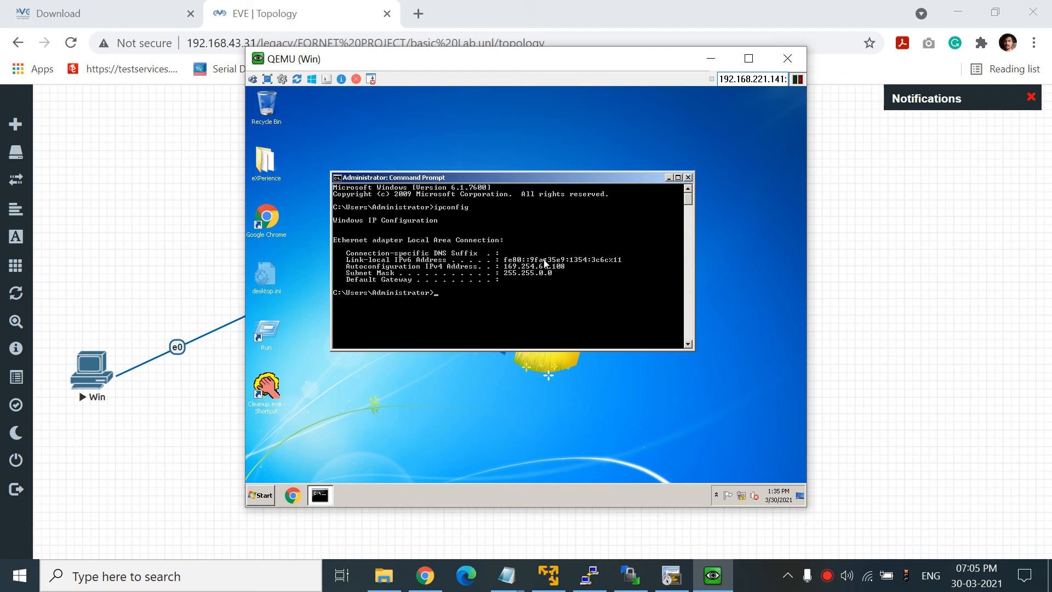
{"action": "left_click", "coordinate": [688, 177]}
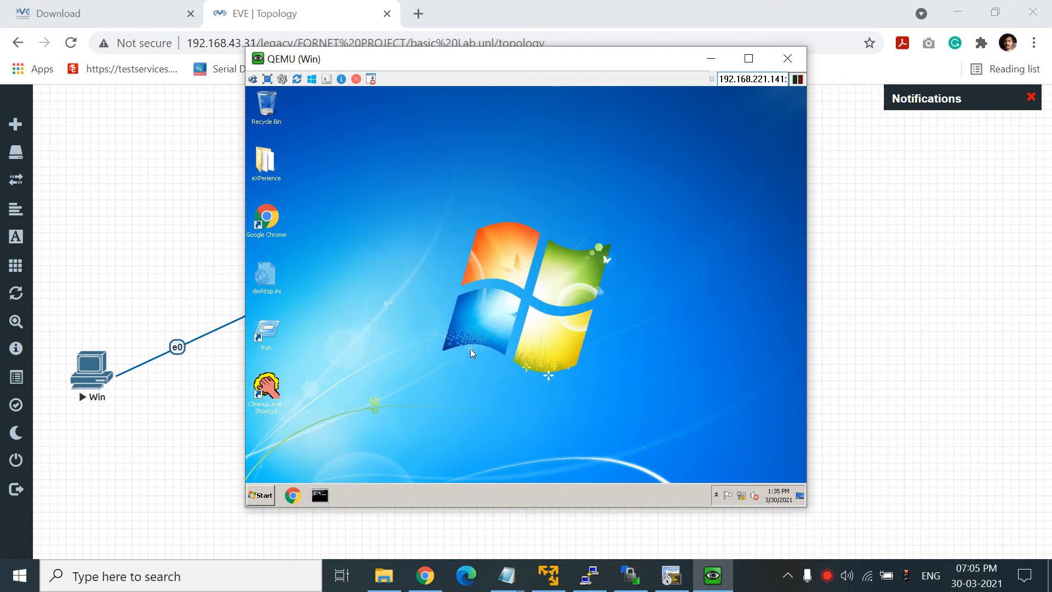
- Move the Win node below Fortinet, reopen its console, and search Start for ncpa.cpl
{"action": "left_click", "coordinate": [262, 495]}
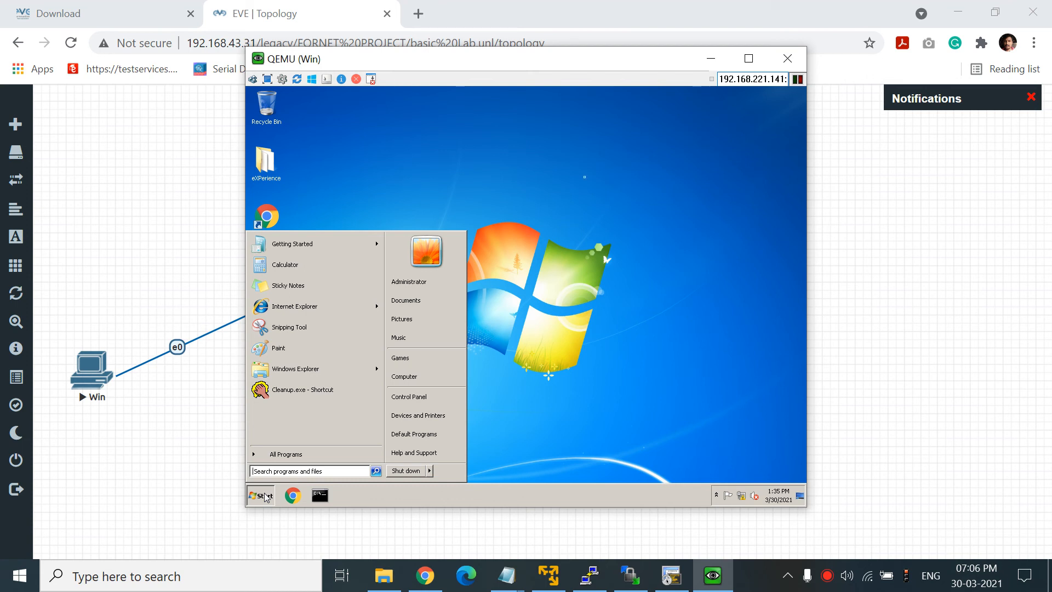
{"action": "left_click", "coordinate": [785, 59]}
{"action": "left_click_drag", "start_coordinate": [91, 368], "coordinate": [551, 327]}
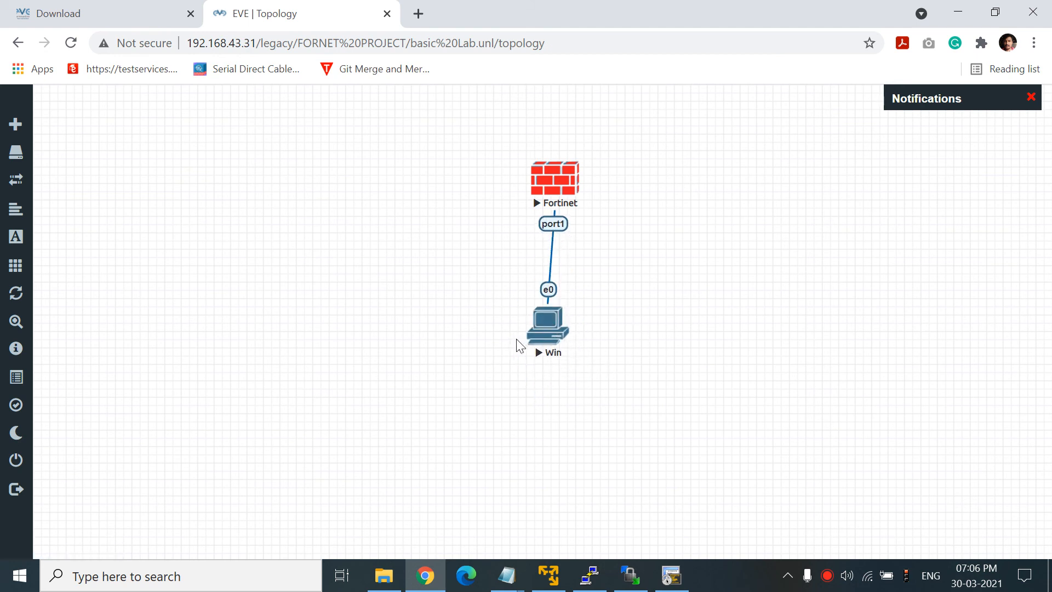
{"action": "left_click", "coordinate": [548, 326]}
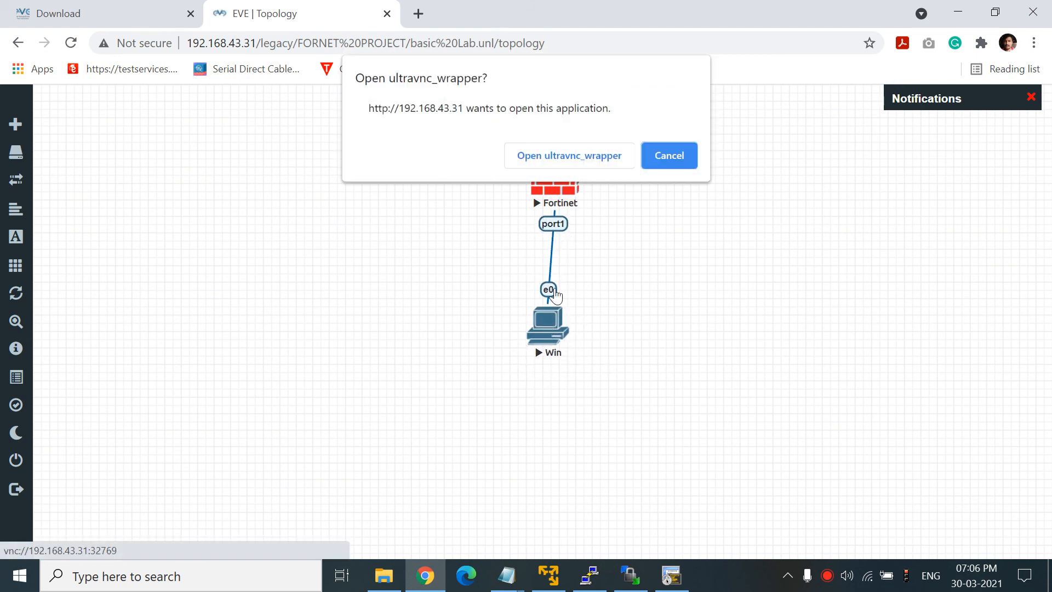
{"action": "left_click", "coordinate": [572, 147]}
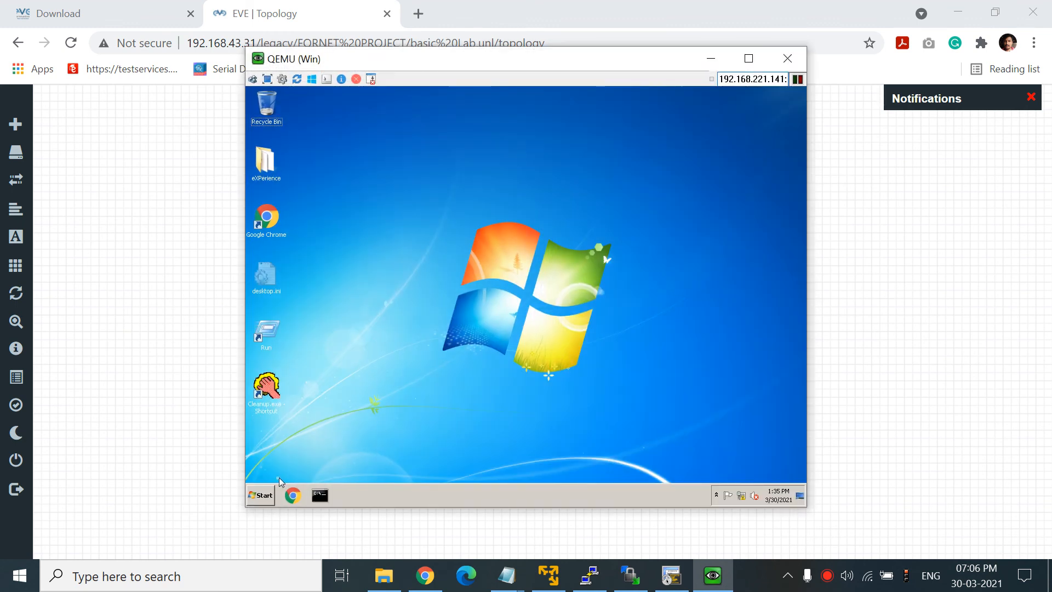
{"action": "left_click", "coordinate": [268, 490]}
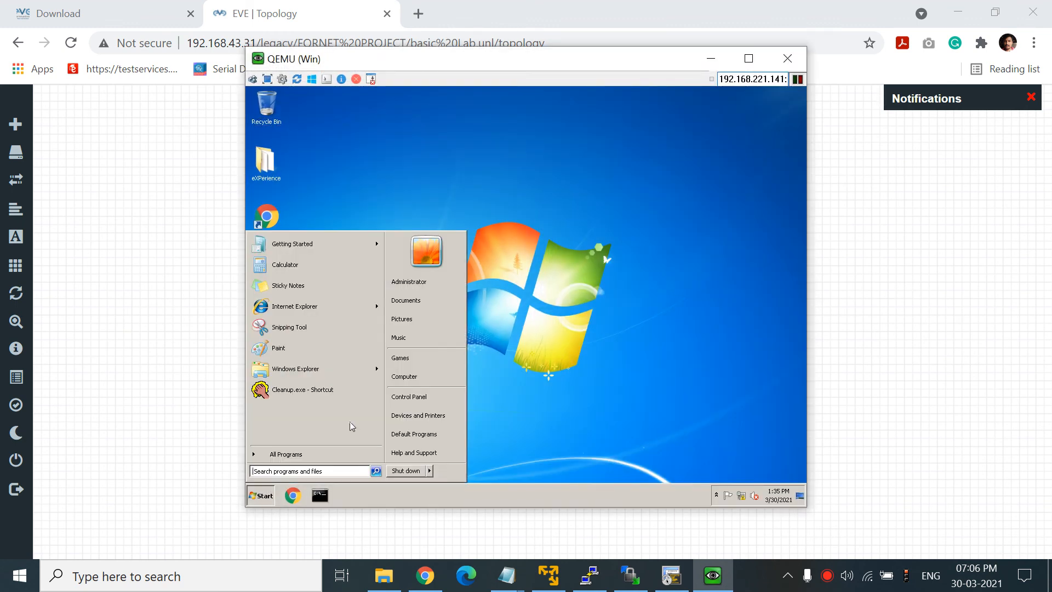
{"action": "type", "text": "ncpa.cpl"}
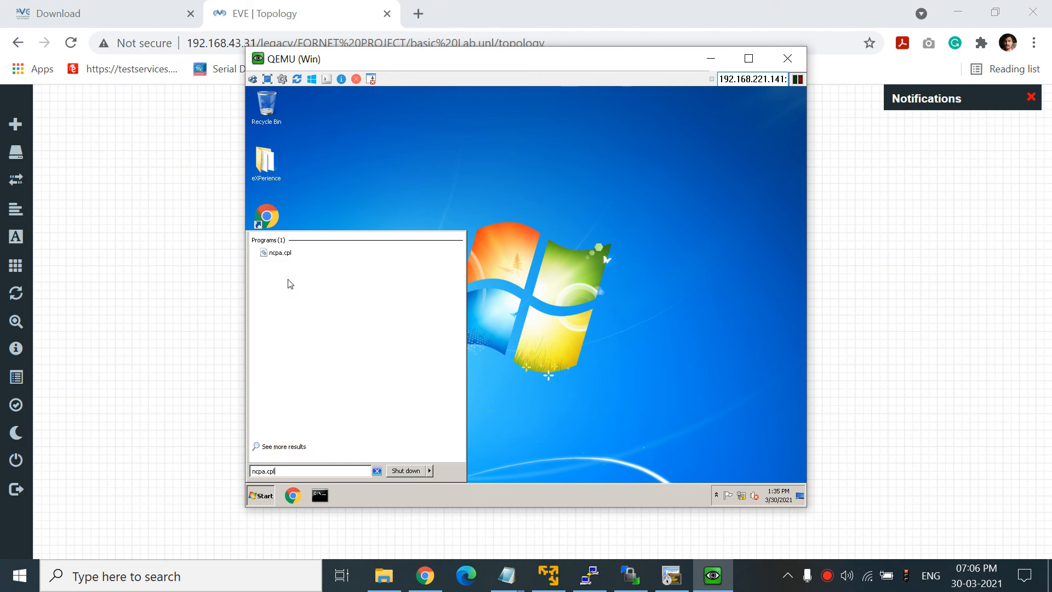
- Give the Local Area Connection a static 192.168.1 IPv4 address with mask 255.255.255.0
{"action": "left_click", "coordinate": [289, 253]}
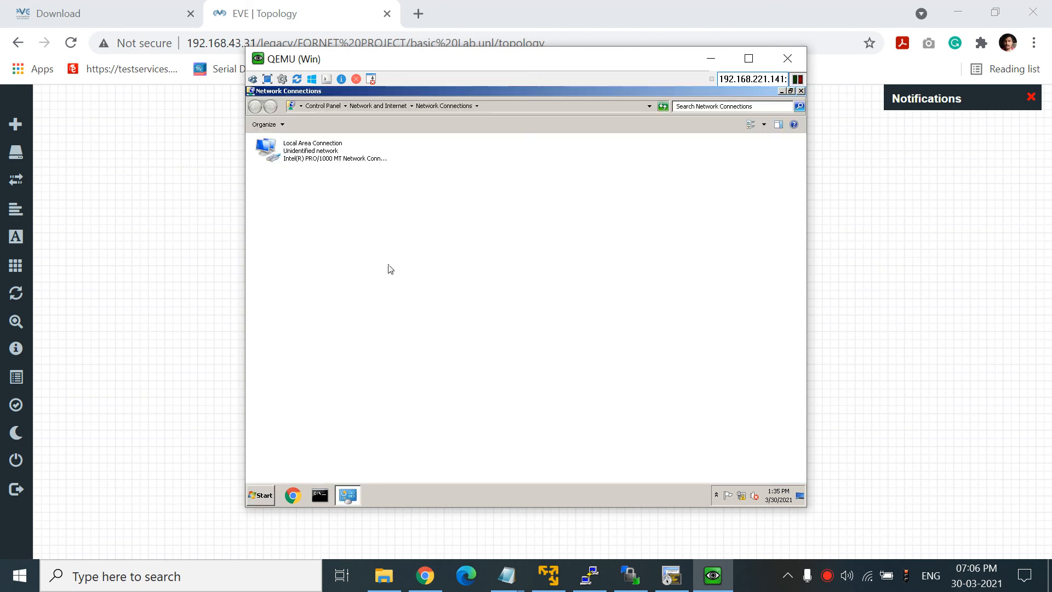
{"action": "double_click", "coordinate": [285, 157]}
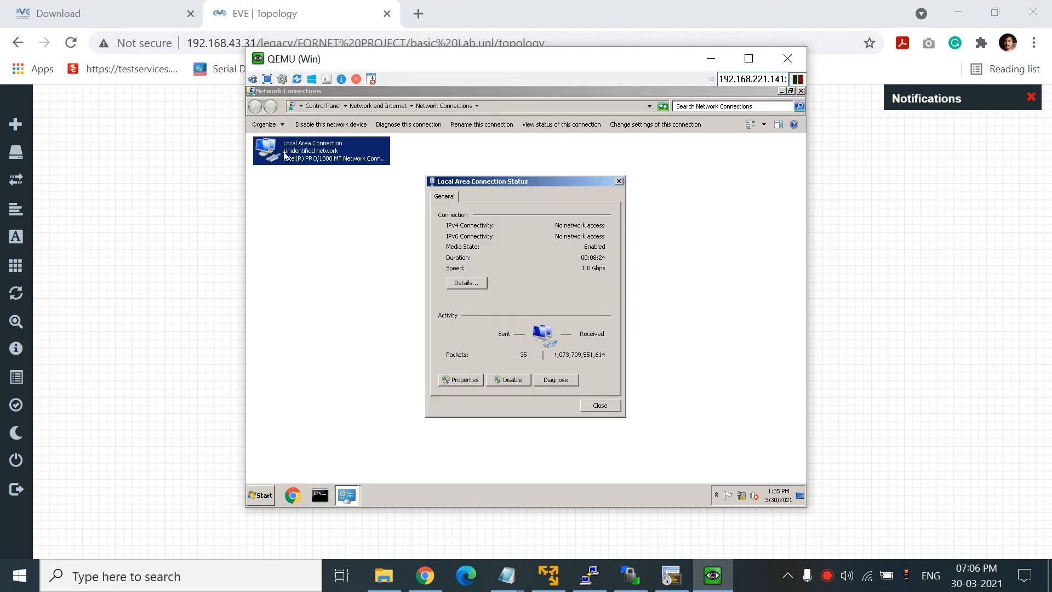
{"action": "left_click", "coordinate": [456, 380]}
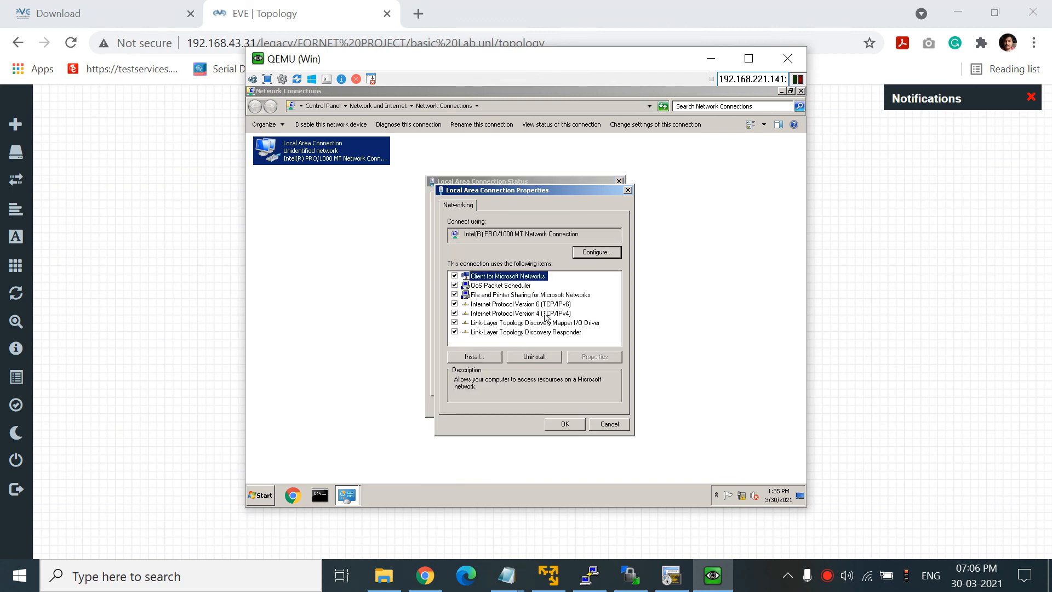
{"action": "double_click", "coordinate": [546, 314]}
{"action": "left_click", "coordinate": [506, 367]}
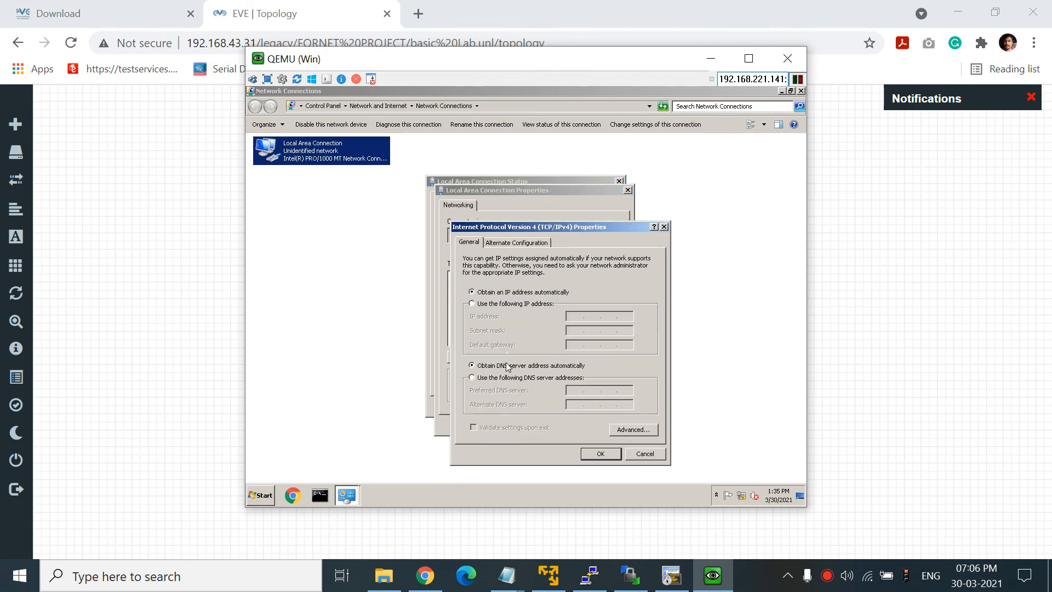
{"action": "left_click", "coordinate": [510, 303]}
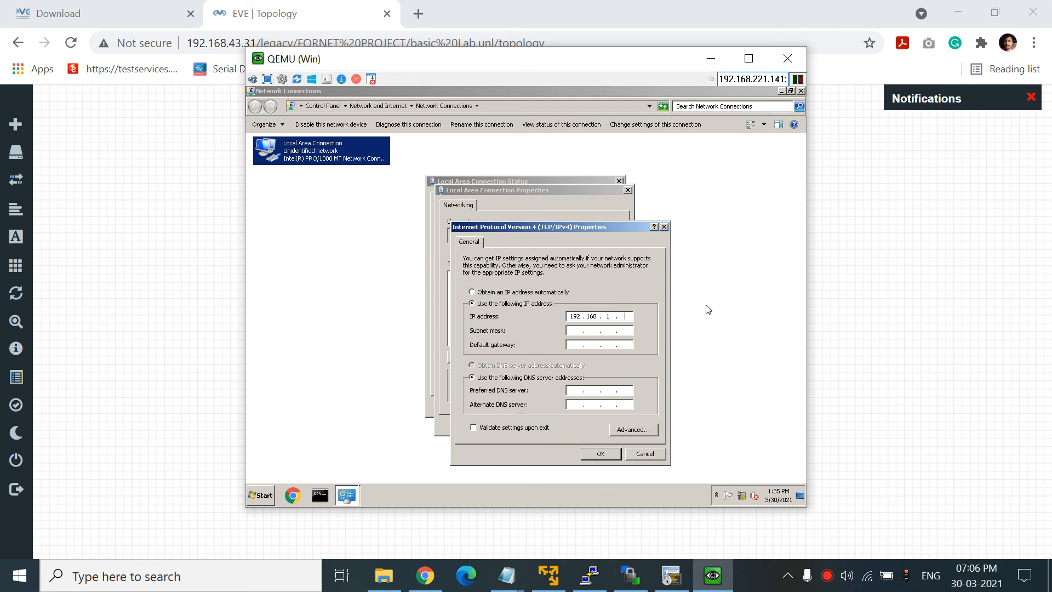
{"action": "key", "text": "Tab"}
{"action": "key", "text": "Tab"}
{"action": "left_click", "coordinate": [614, 455]}
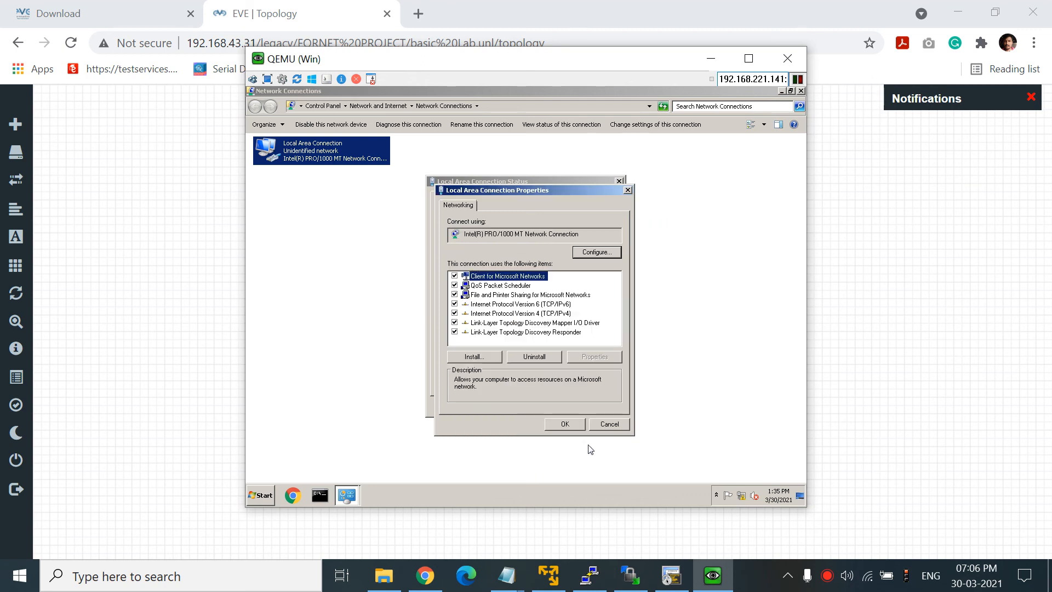
{"action": "left_click", "coordinate": [572, 425]}
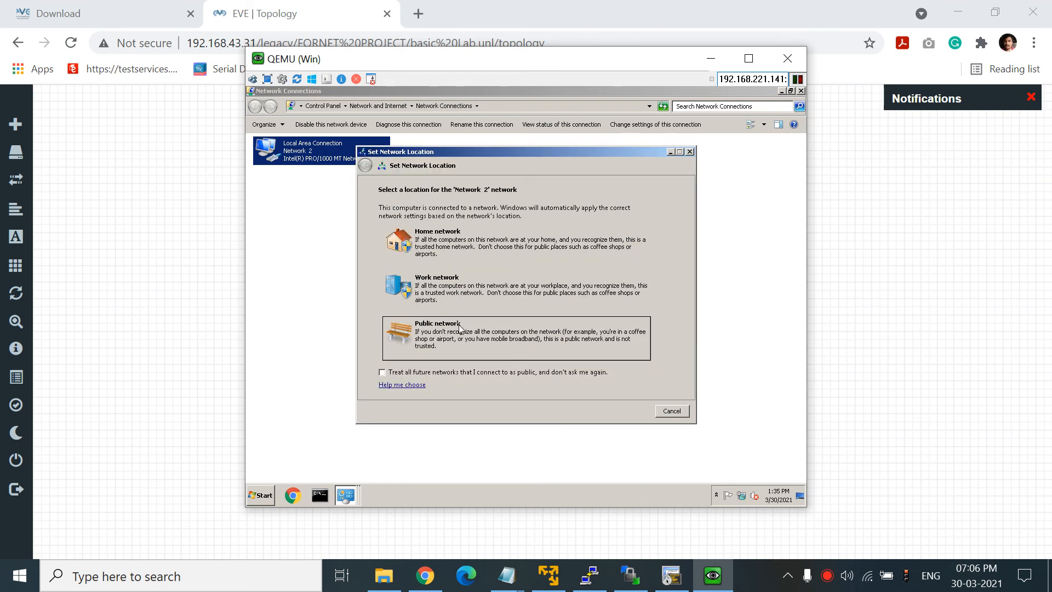
- Mark the network as Work and close the status and Network Connections windows
{"action": "left_click", "coordinate": [450, 305]}
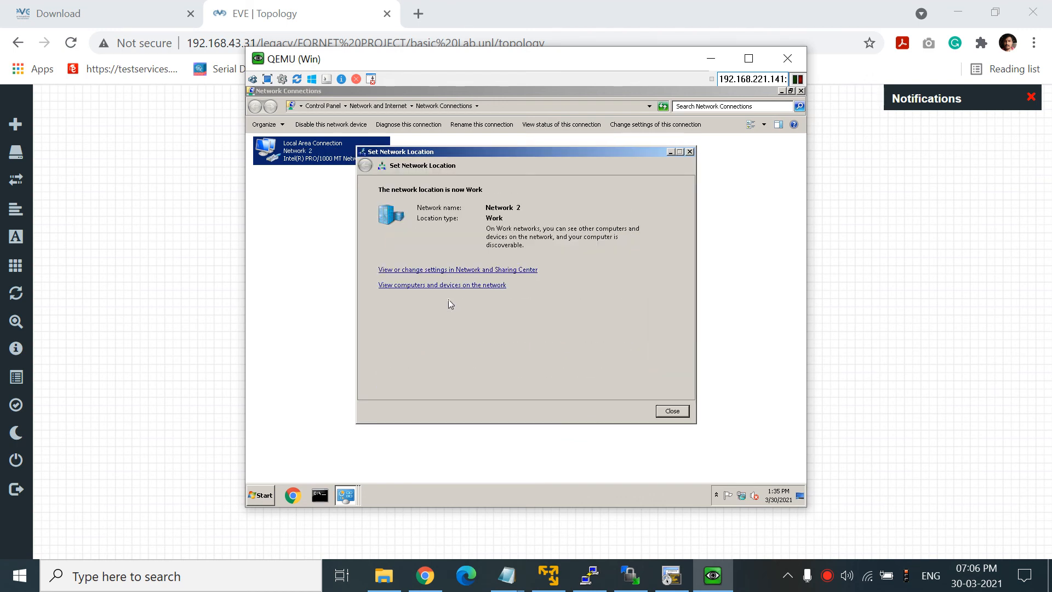
{"action": "left_click", "coordinate": [668, 411]}
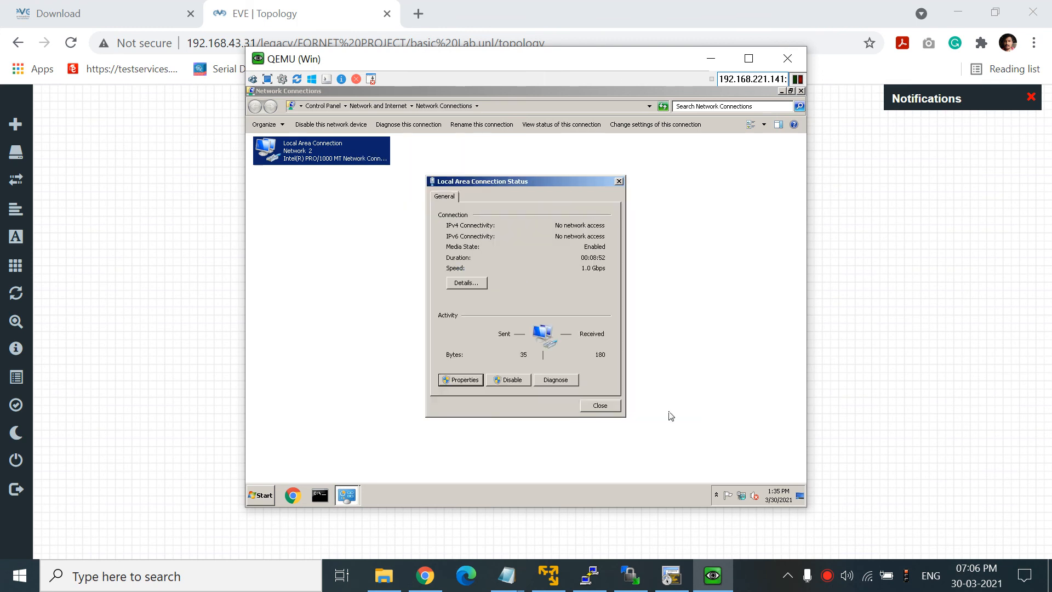
{"action": "left_click", "coordinate": [592, 407]}
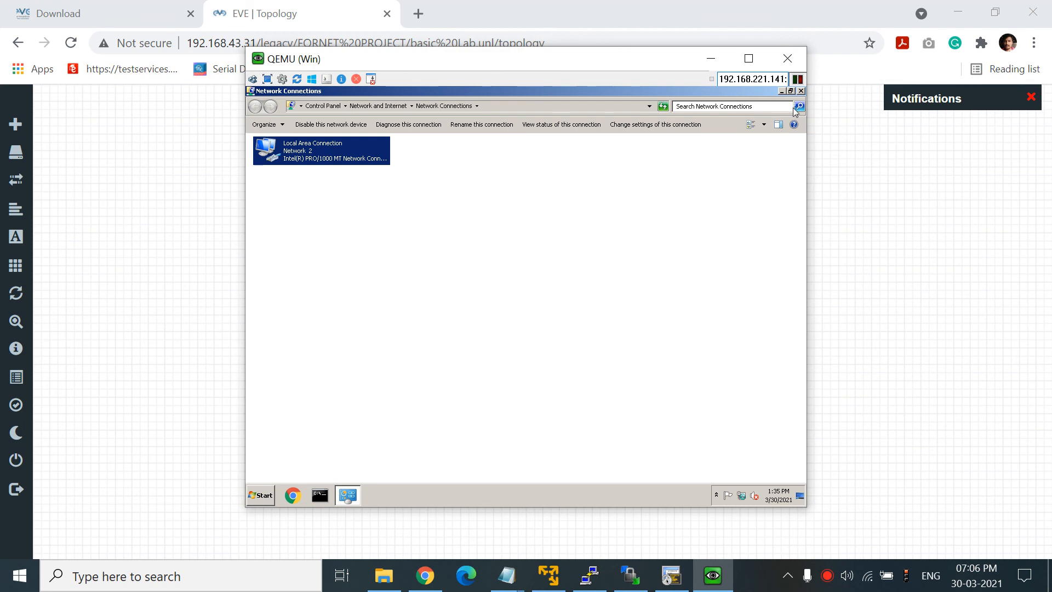
{"action": "left_click", "coordinate": [800, 91]}
- Ping 192.168.1.1 from Command Prompt with 4 of 4 replies, then launch Chrome
{"action": "left_click", "coordinate": [320, 495]}
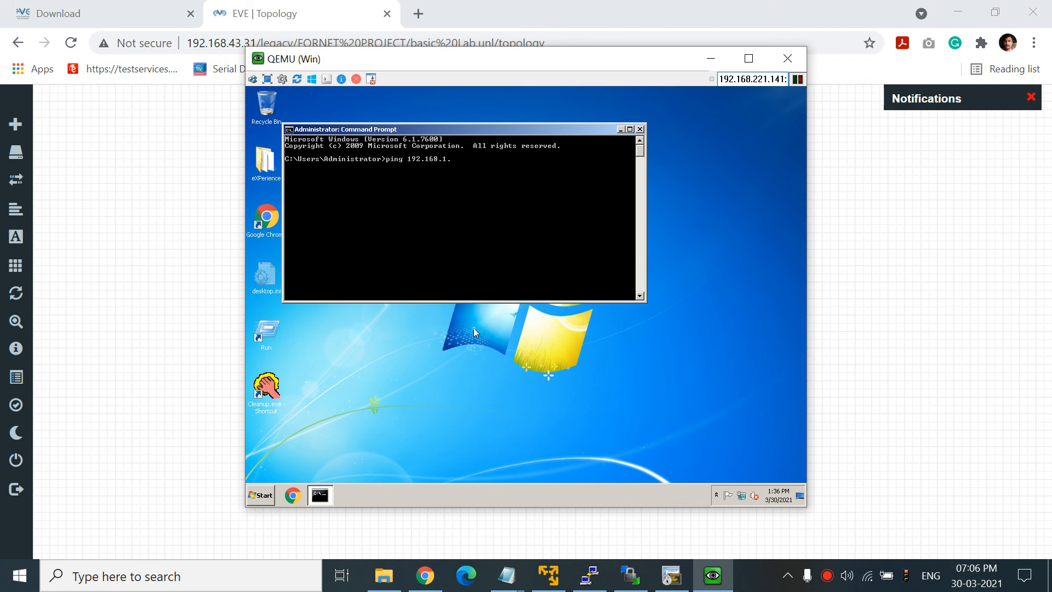
{"action": "type", "text": "ping 192.168.1.1"}
{"action": "key", "text": "Return"}
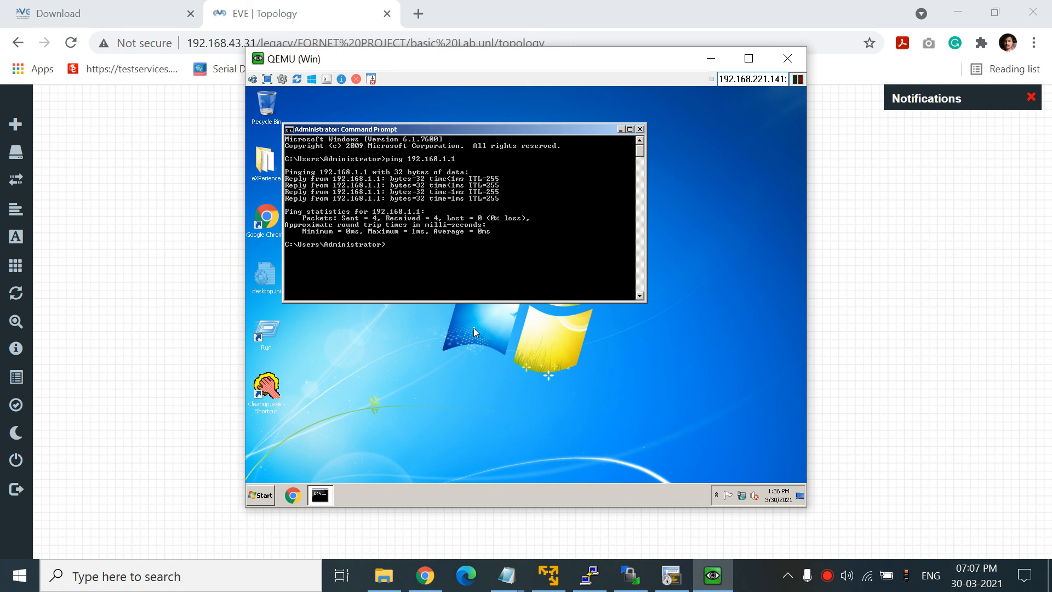
{"action": "left_click", "coordinate": [273, 232]}
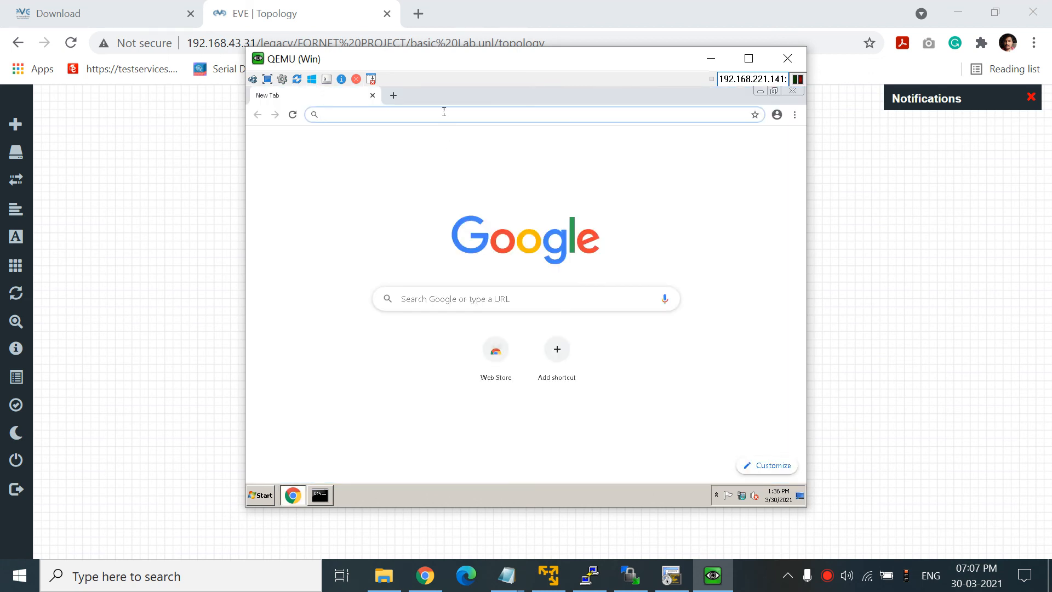
- Browse to 192.168.1.1 in Chrome, then bring the ping output back and move it centre
{"action": "type", "text": "192.168"}
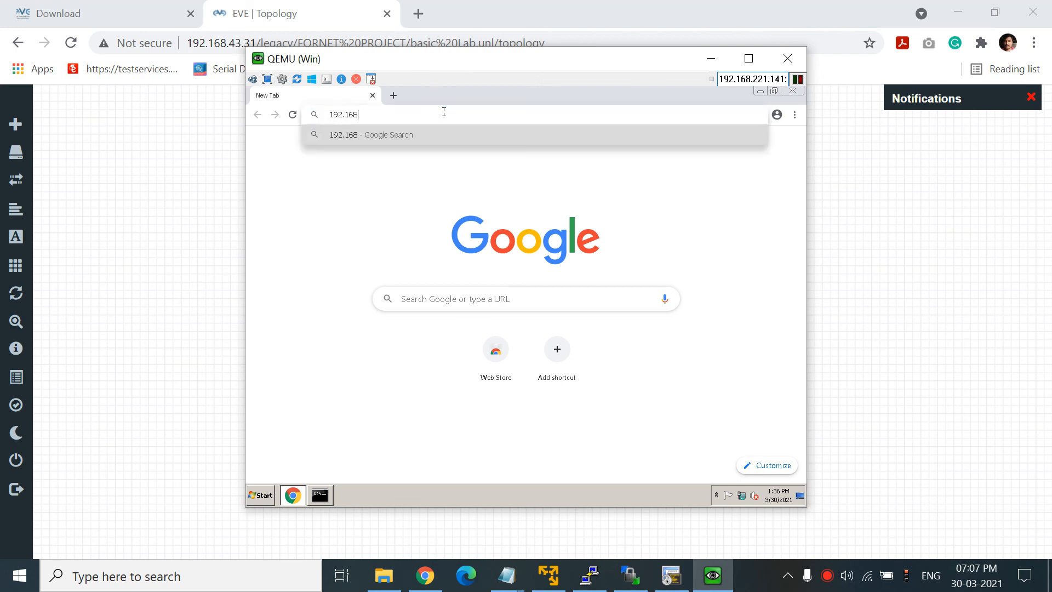
{"action": "type", "text": ".1.1"}
{"action": "key", "text": "Return"}
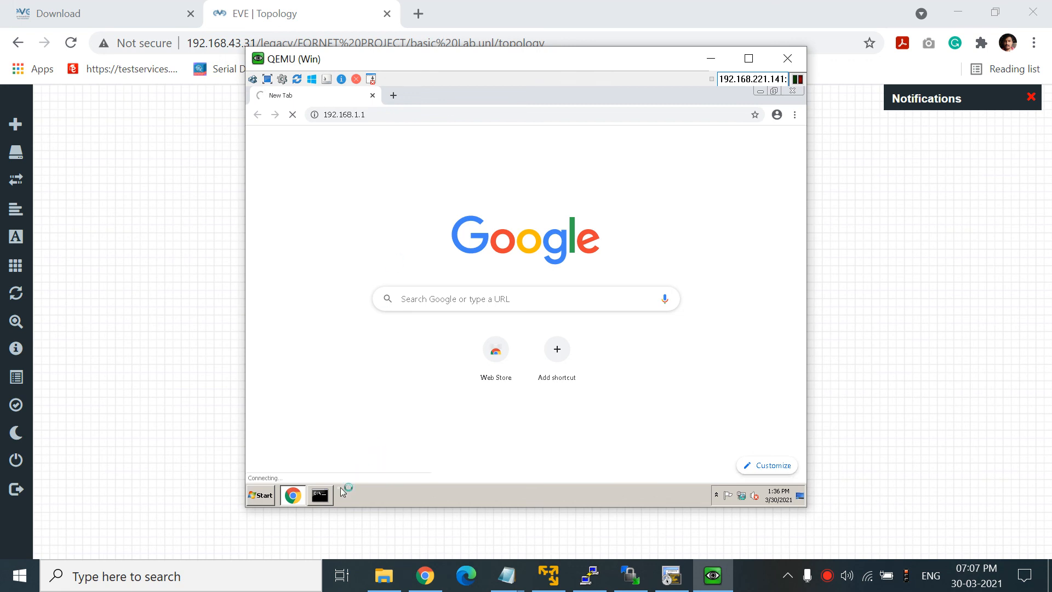
{"action": "left_click", "coordinate": [321, 495]}
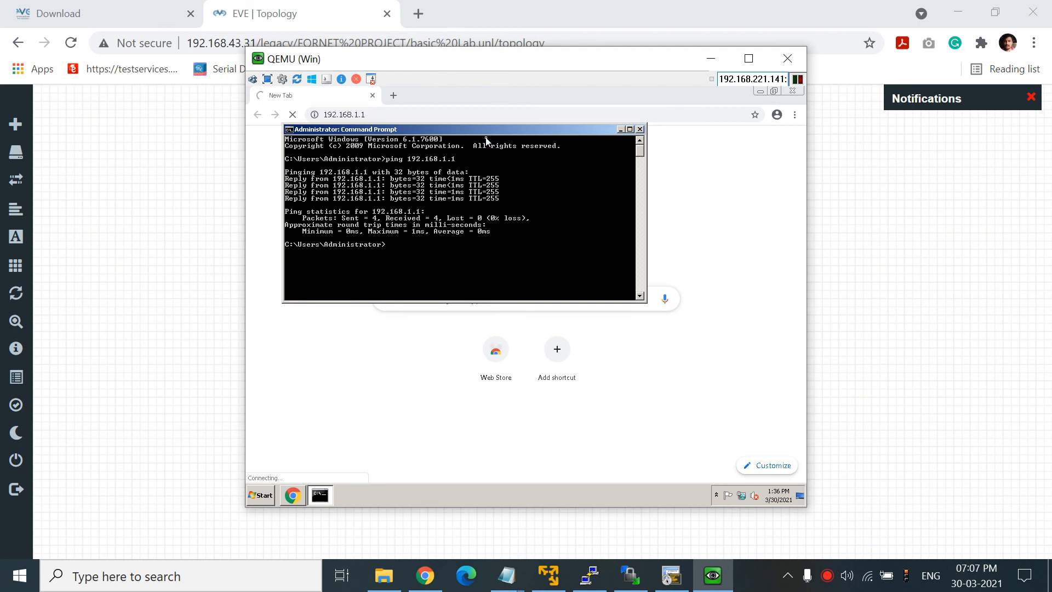
{"action": "left_click_drag", "start_coordinate": [500, 134], "coordinate": [529, 168]}
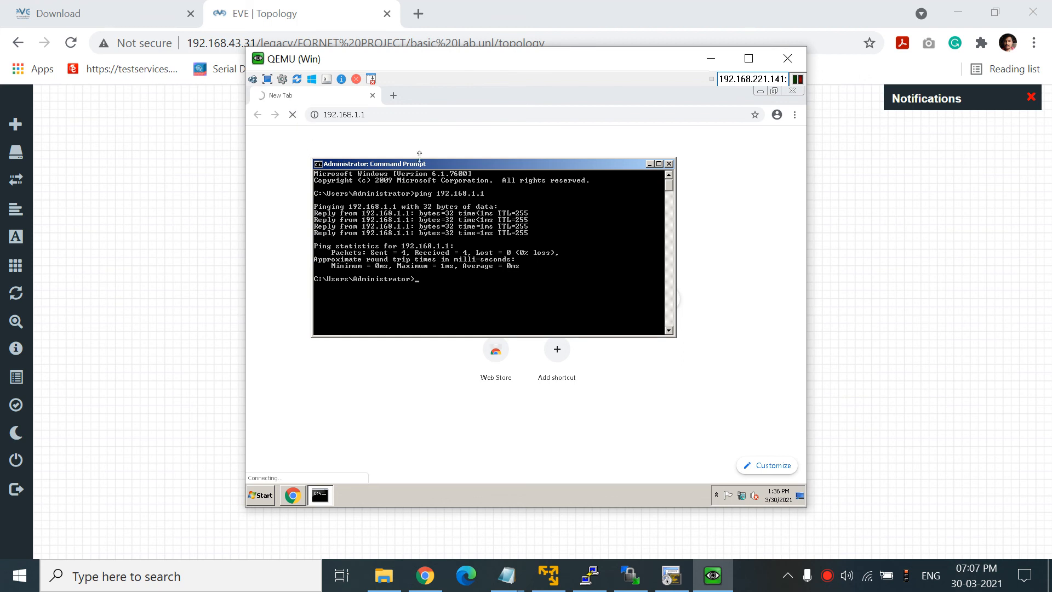
- In the FortiGate terminal, enter config system interface and edit port1
{"action": "left_click", "coordinate": [222, 214]}
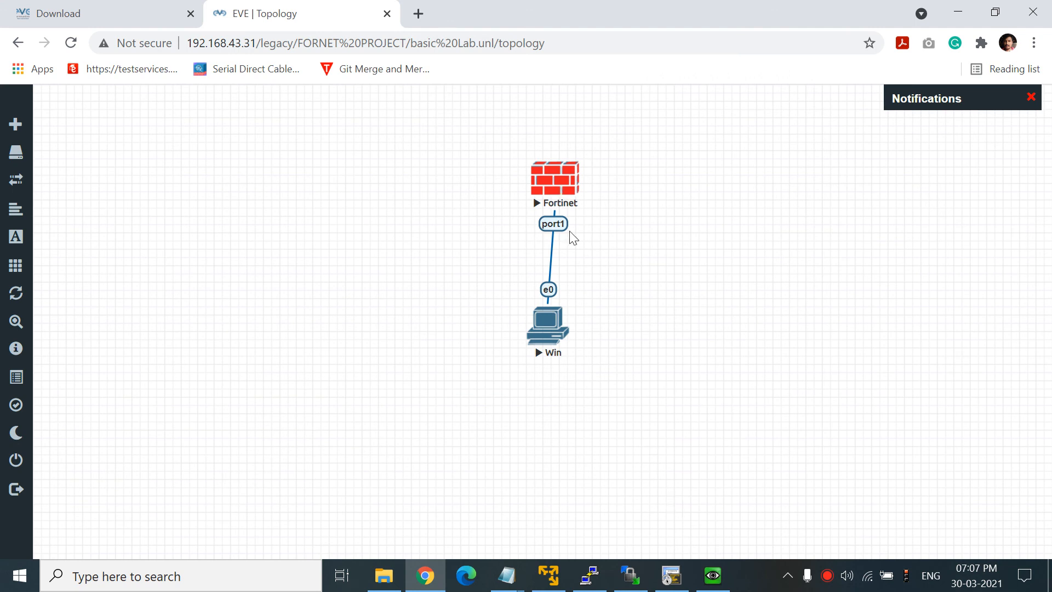
{"action": "left_click", "coordinate": [671, 575]}
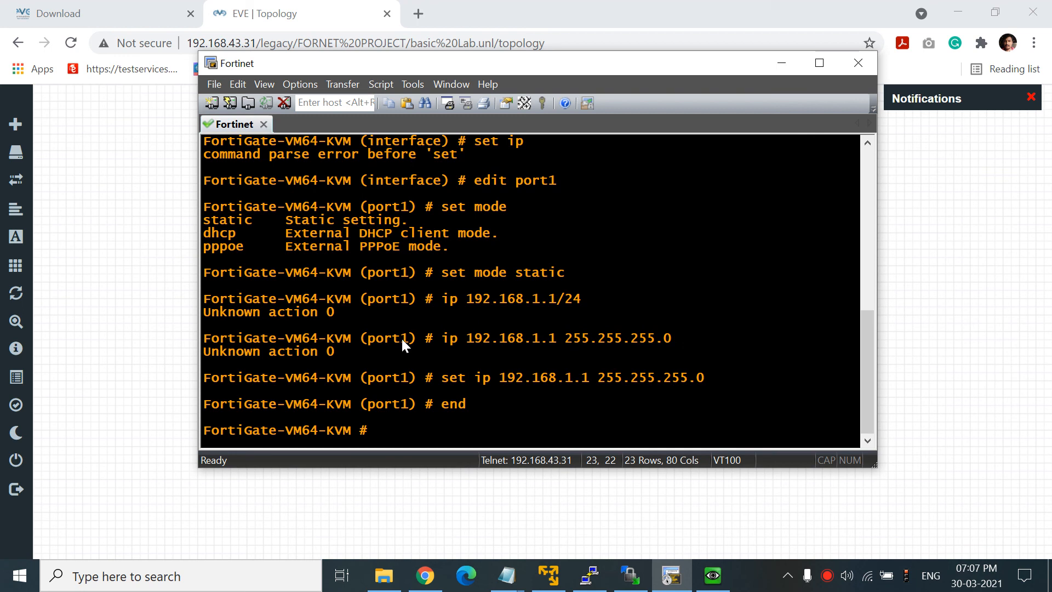
{"action": "type", "text": "config system interface"}
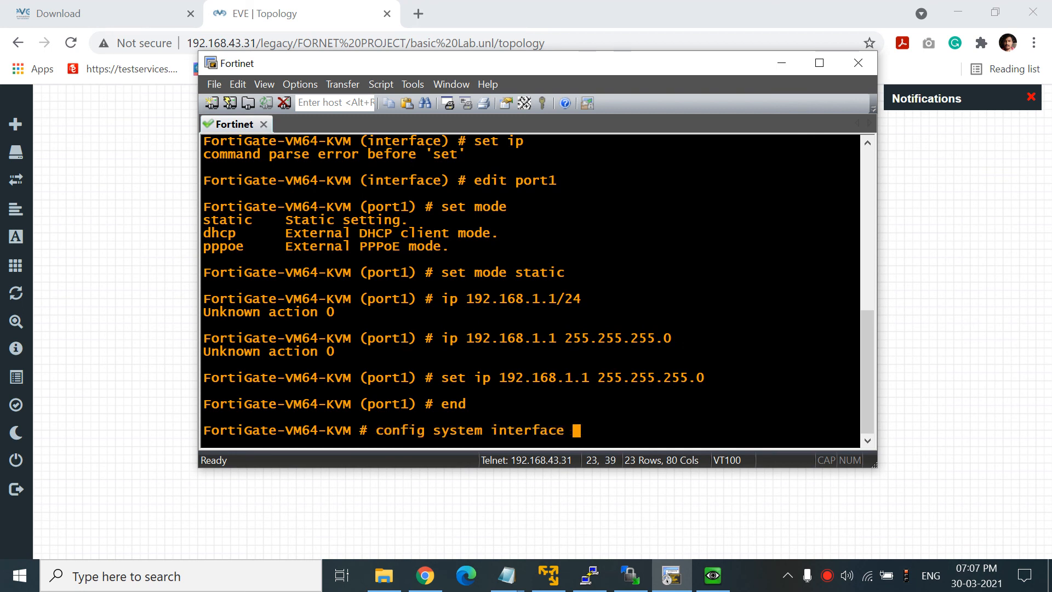
{"action": "key", "text": "Return"}
{"action": "key", "text": "Return"}
{"action": "type", "text": "e"}
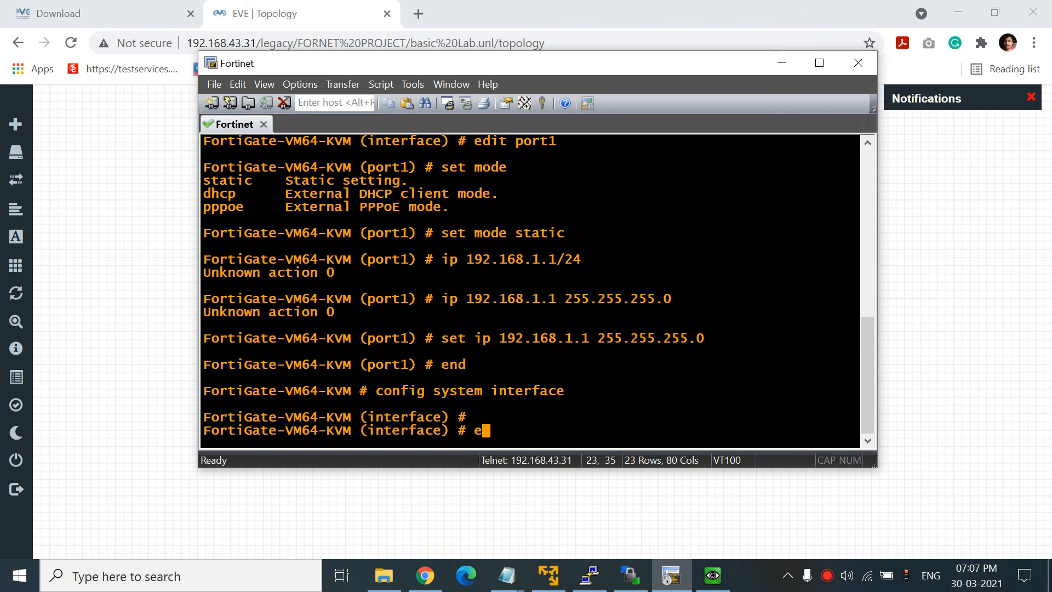
{"action": "type", "text": "dit port1"}
{"action": "key", "text": "Return"}
- Set port1 allowaccess to https http ping ssh and commit it with end
{"action": "type", "text": "set allowaccess"}
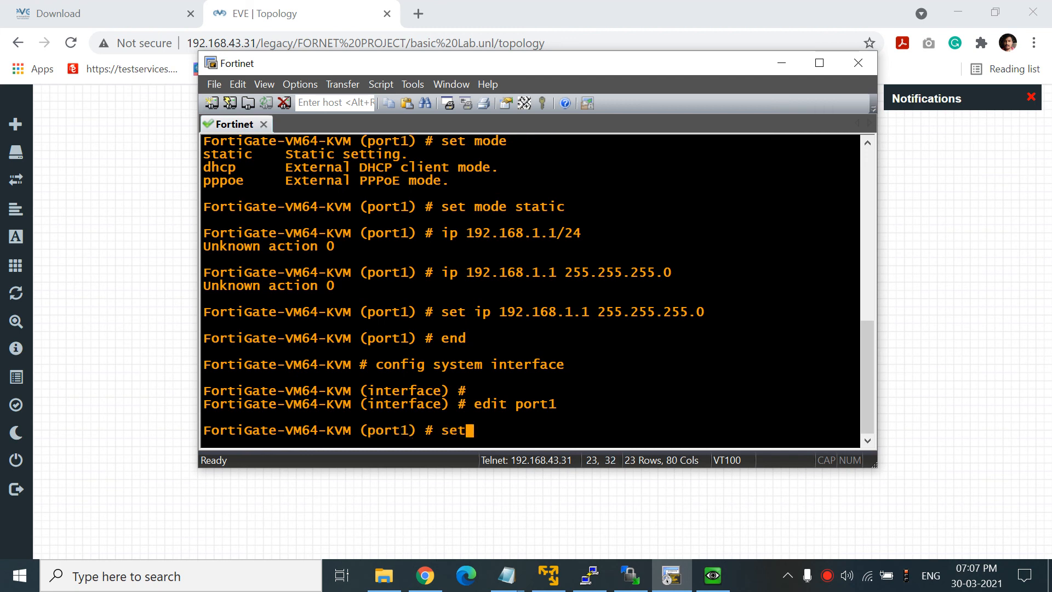
{"action": "type", "text": "https http "}
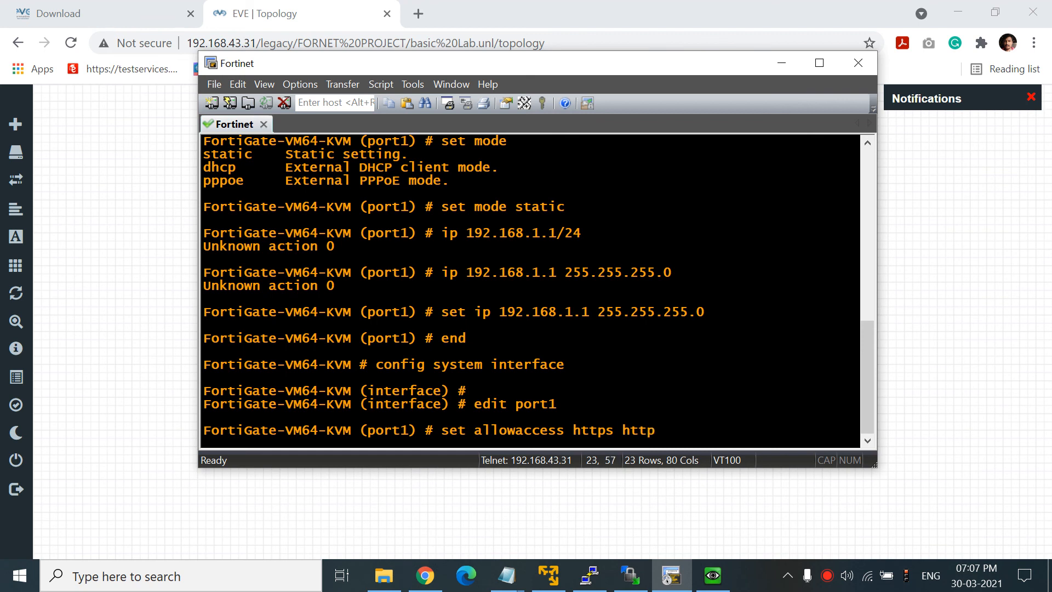
{"action": "type", "text": "ping"}
{"action": "key", "text": "BackSpace"}
{"action": "key", "text": "BackSpace"}
{"action": "key", "text": "BackSpace"}
{"action": "key", "text": "BackSpace"}
{"action": "key", "text": "BackSpace"}
{"action": "type", "text": "ping ssh"}
{"action": "key", "text": "Return"}
{"action": "type", "text": "end"}
{"action": "key", "text": "Return"}
{"action": "key", "text": "Return"}
{"action": "key", "text": "Return"}
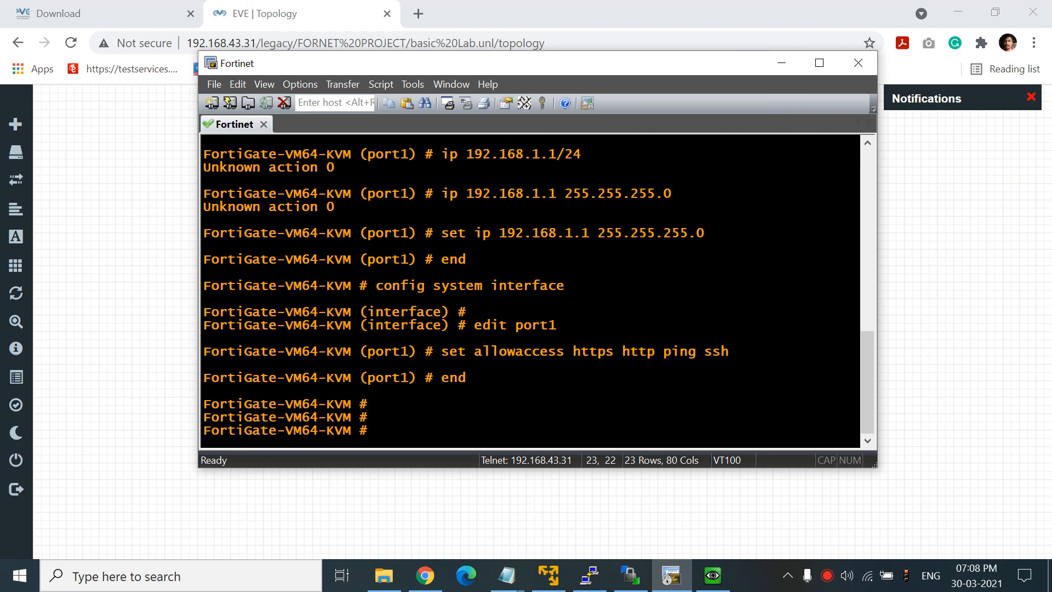
{"action": "left_click", "coordinate": [714, 576]}
- Retry loading 192.168.1.1 in the Windows node's browser
{"action": "left_click", "coordinate": [282, 149]}
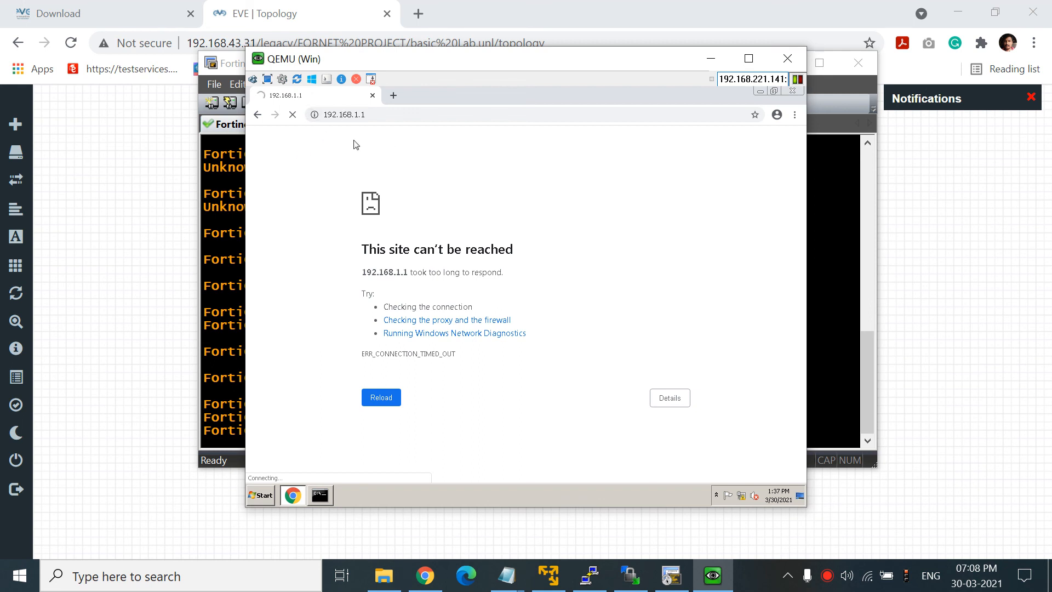
{"action": "left_click", "coordinate": [399, 113]}
{"action": "key", "text": "Return"}
- Run show system interface in the FortiGate terminal to list the interface settings
{"action": "left_click", "coordinate": [218, 203]}
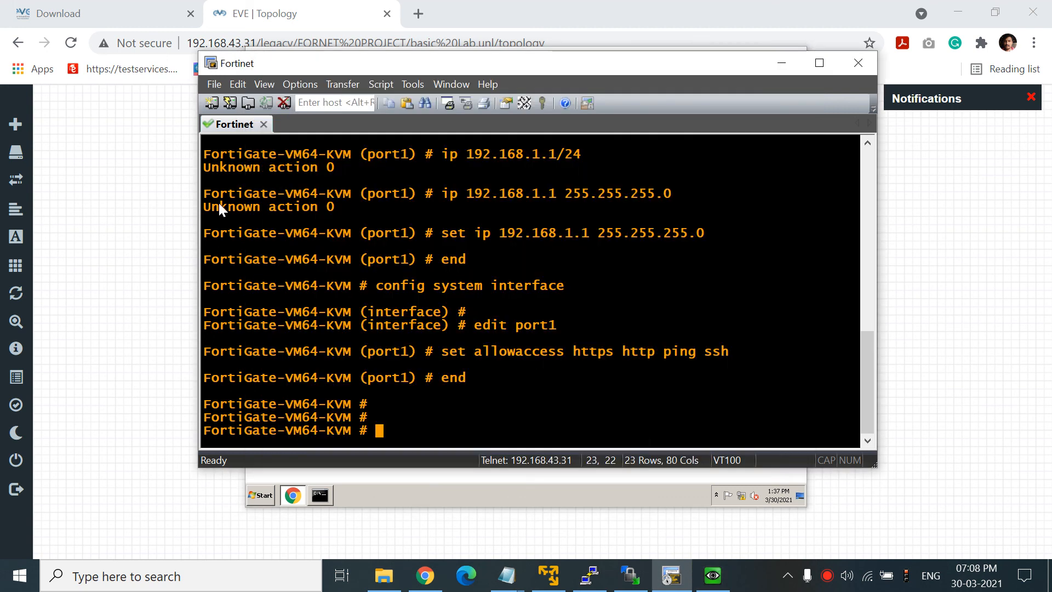
{"action": "type", "text": "con"}
{"action": "key", "text": "BackSpace"}
{"action": "key", "text": "BackSpace"}
{"action": "key", "text": "BackSpace"}
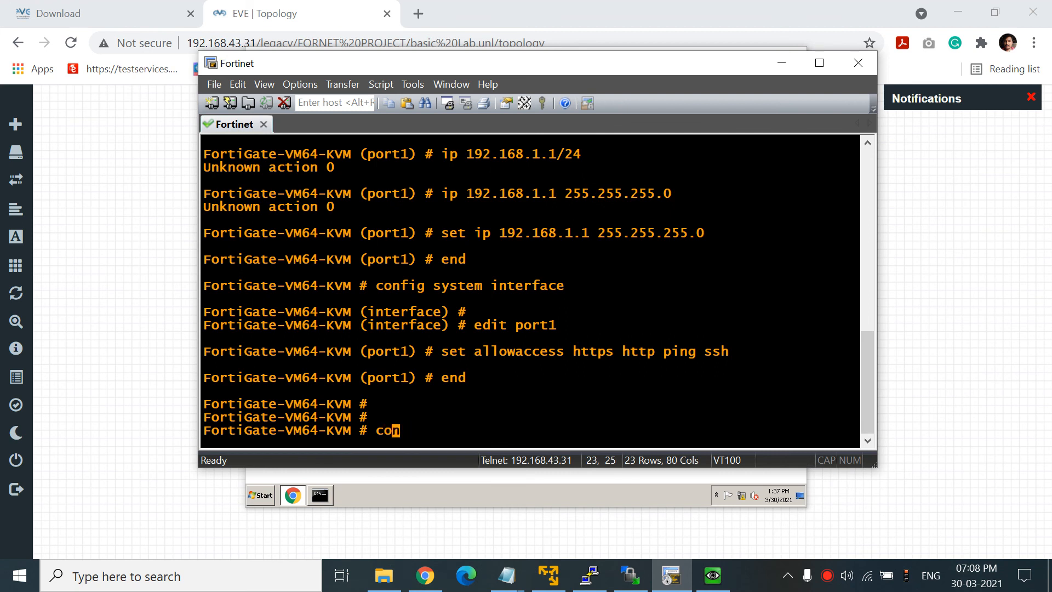
{"action": "type", "text": "show system interface"}
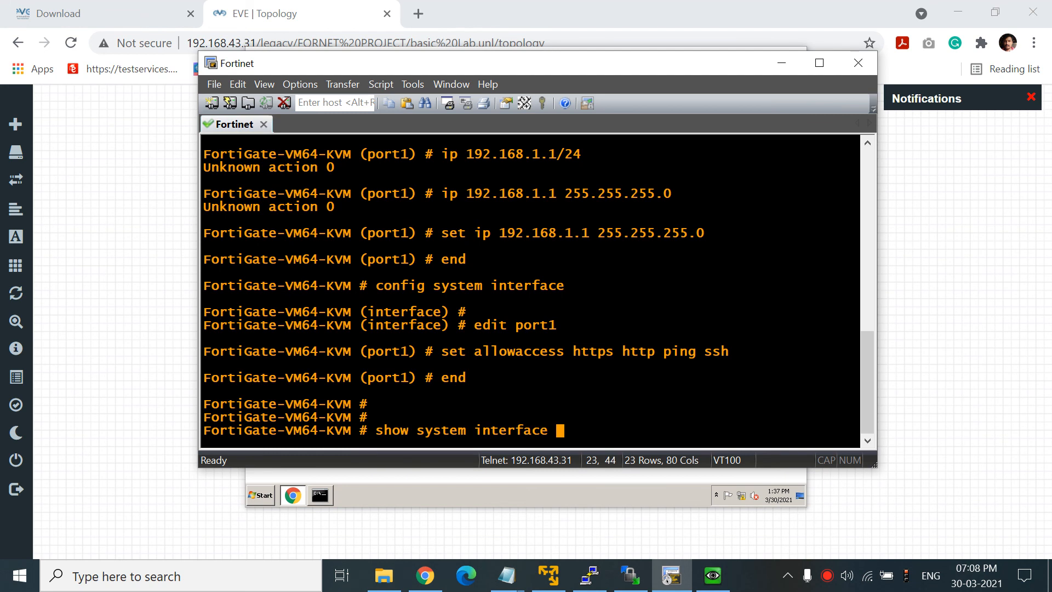
{"action": "key", "text": "question"}
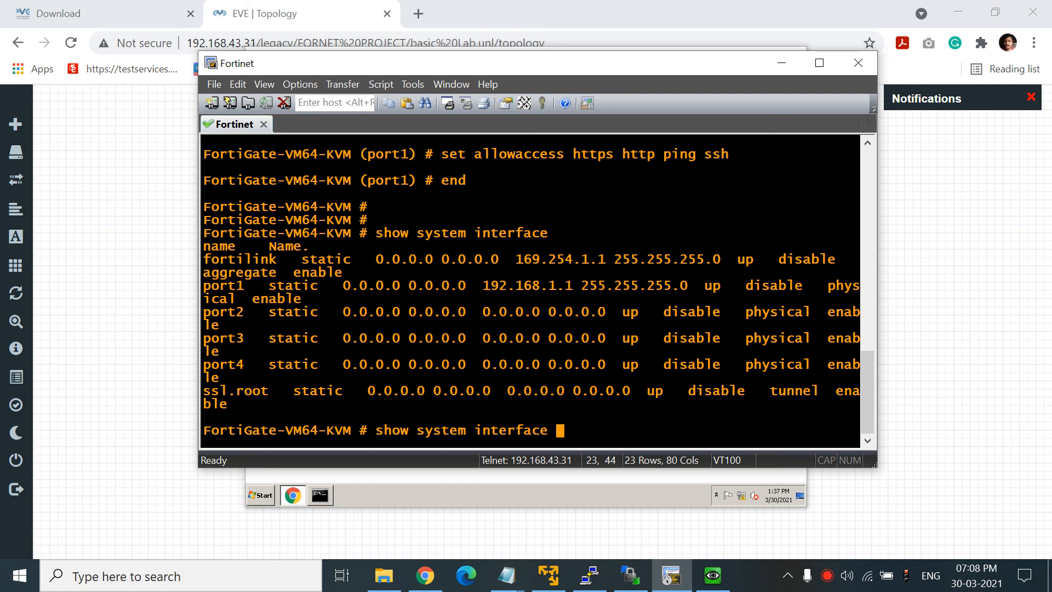
- Reload 192.168.1.1 and sign in as admin, declining Chrome's offer to save the password
{"action": "left_click", "coordinate": [712, 576]}
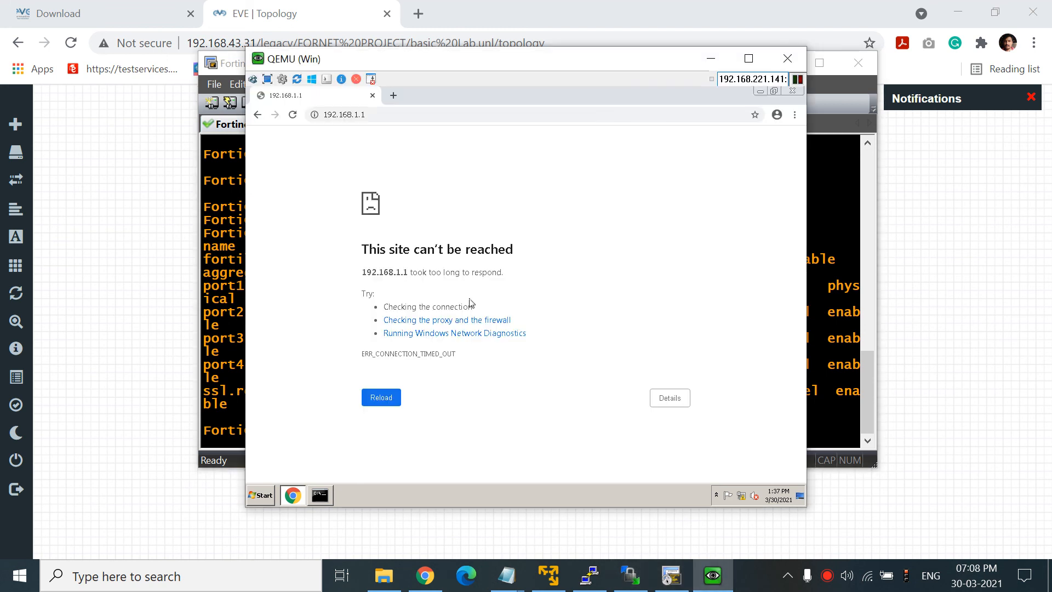
{"action": "left_click", "coordinate": [388, 115]}
{"action": "key", "text": "Return"}
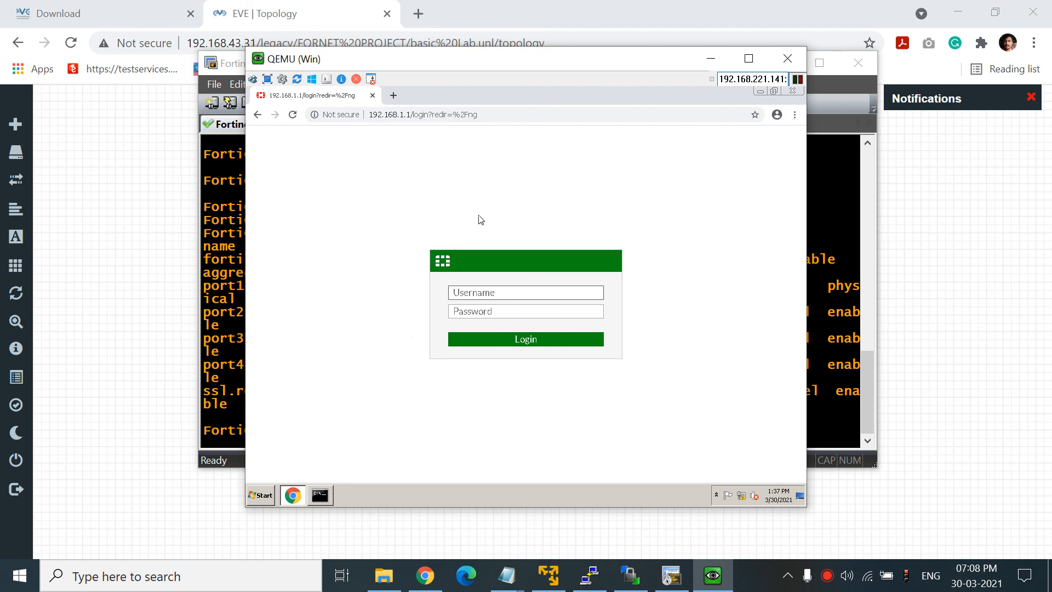
{"action": "type", "text": "admin"}
{"action": "key", "text": "Tab"}
{"action": "type", "text": "a"}
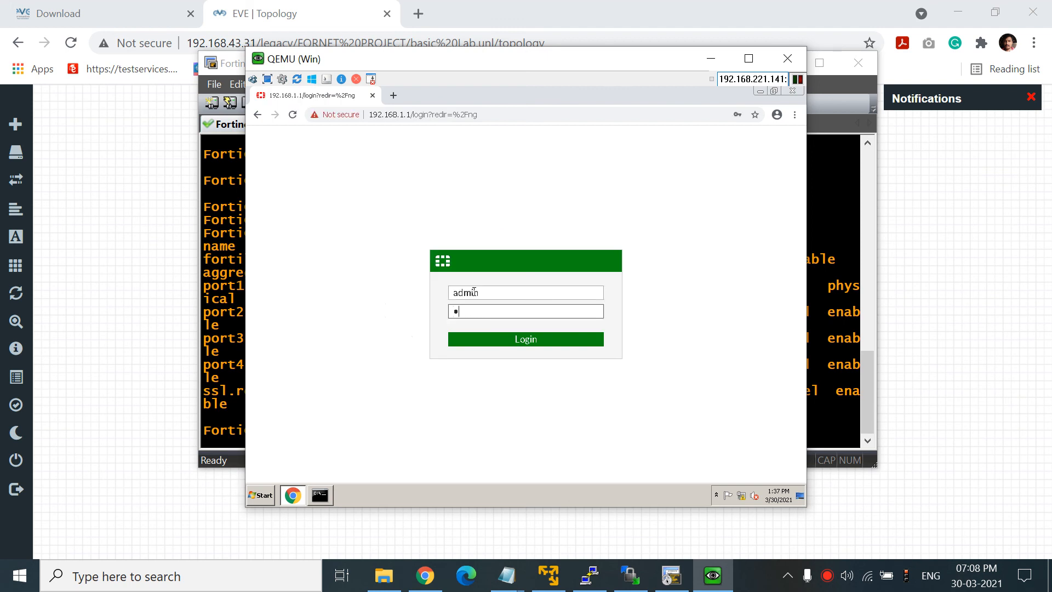
{"action": "left_click", "coordinate": [543, 344]}
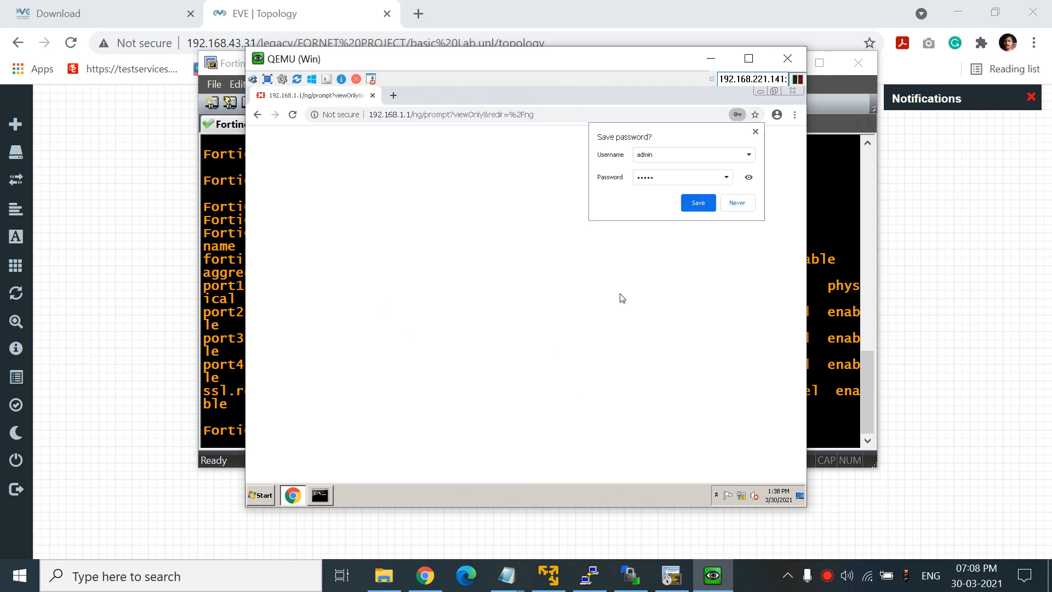
{"action": "left_click", "coordinate": [736, 204]}
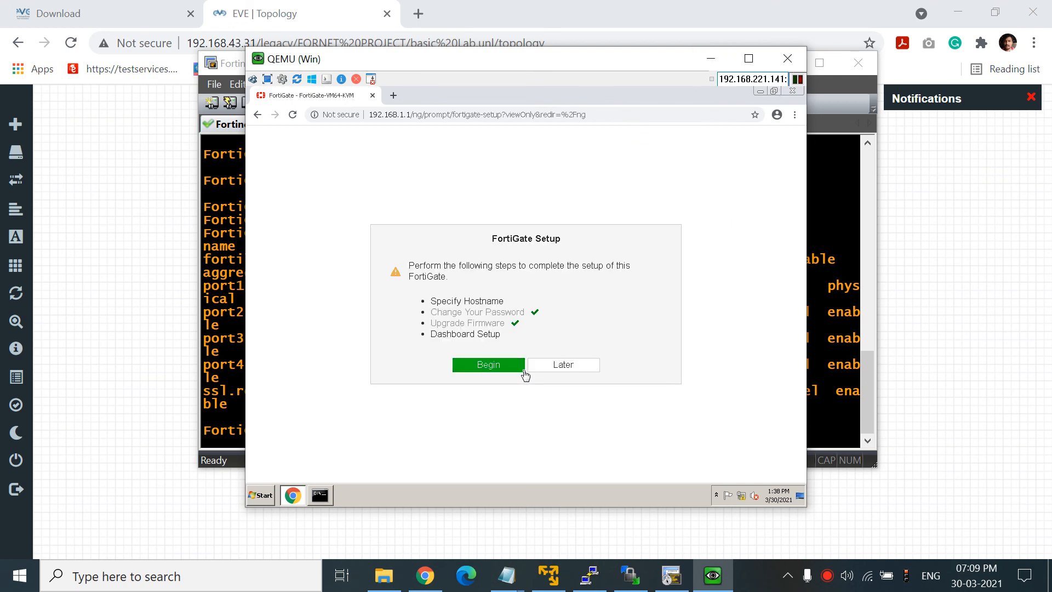
- Run the setup wizard with hostname FORTI and the Optimal dashboard set
{"action": "left_click", "coordinate": [491, 366]}
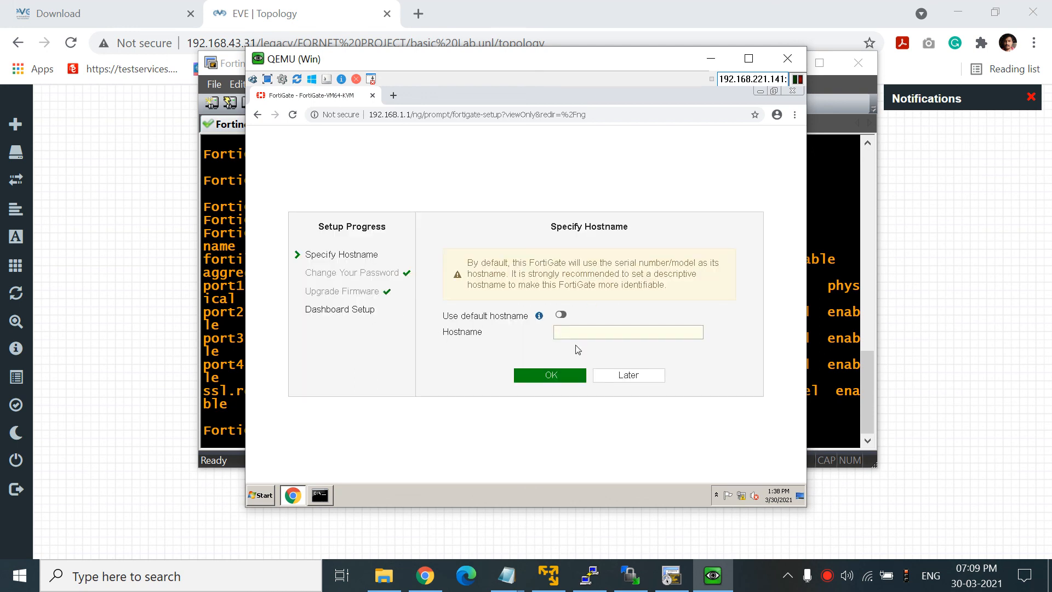
{"action": "left_click", "coordinate": [596, 334]}
{"action": "left_click", "coordinate": [214, 436]}
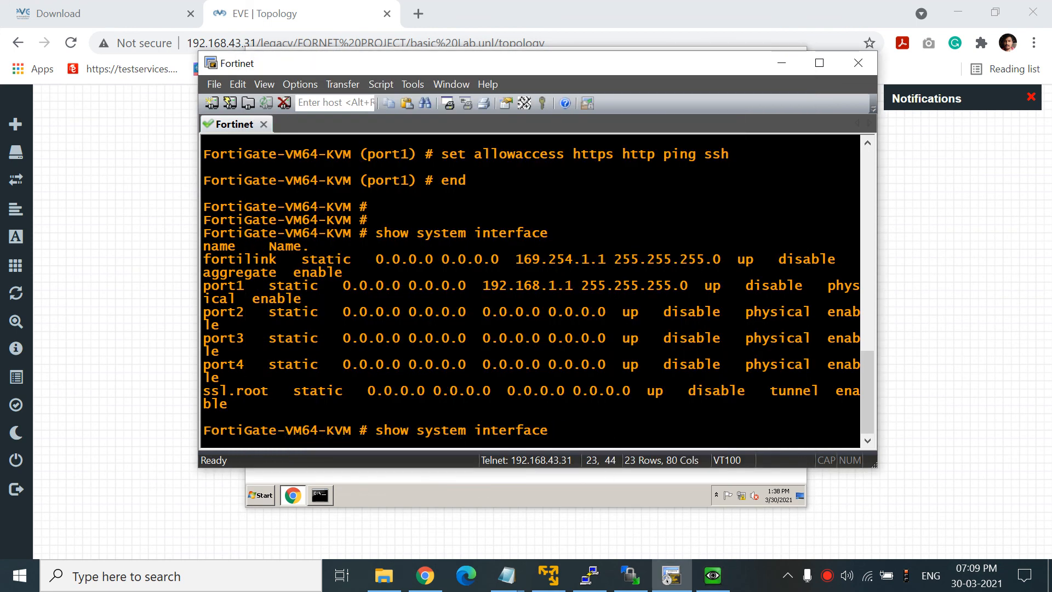
{"action": "key", "text": "alt+Tab"}
{"action": "left_click", "coordinate": [587, 330]}
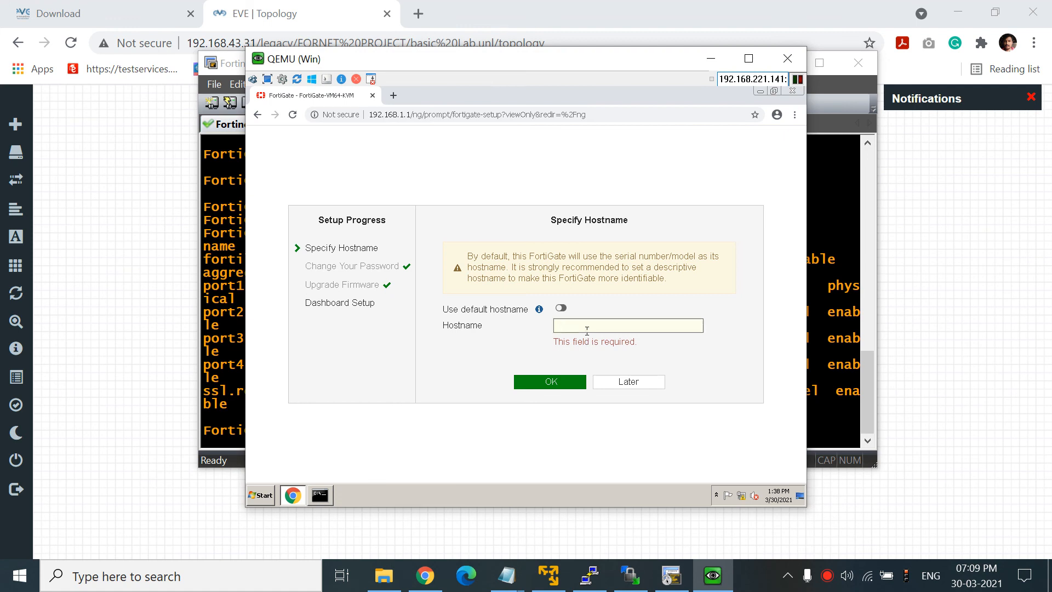
{"action": "type", "text": "FG"}
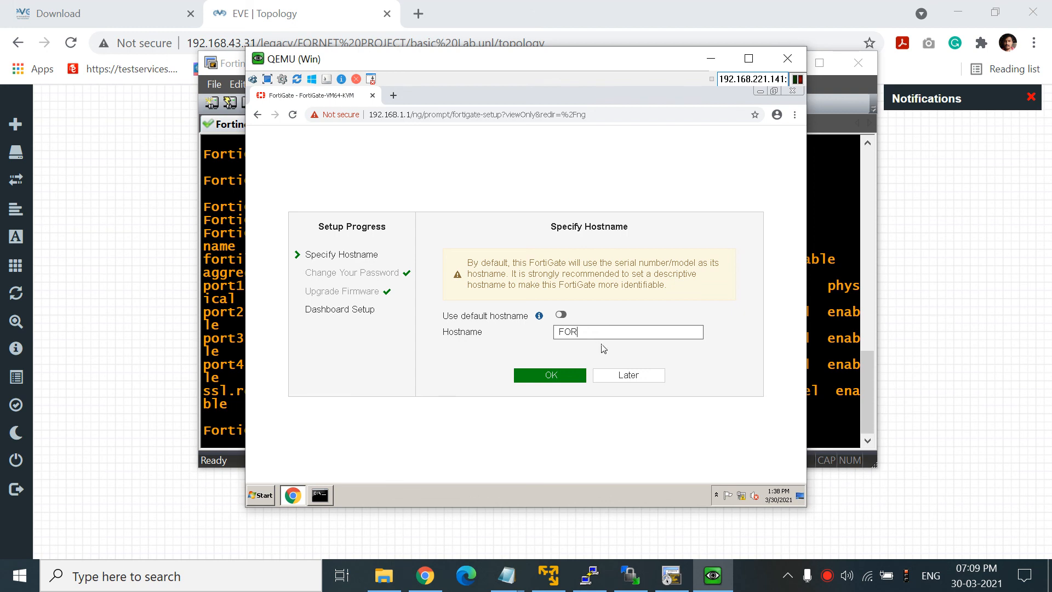
{"action": "left_click", "coordinate": [576, 377]}
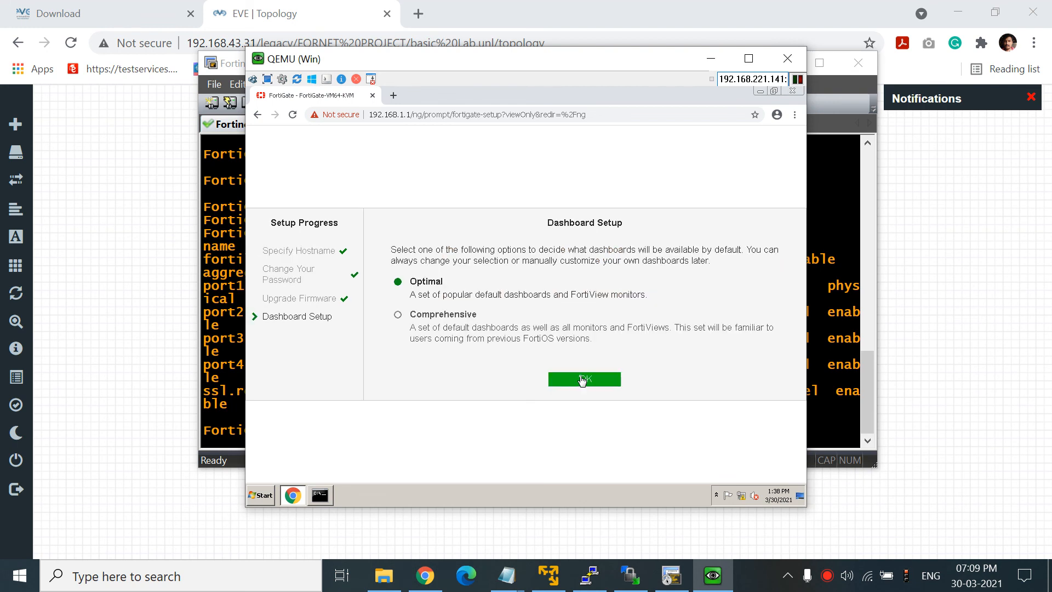
{"action": "left_click", "coordinate": [575, 379]}
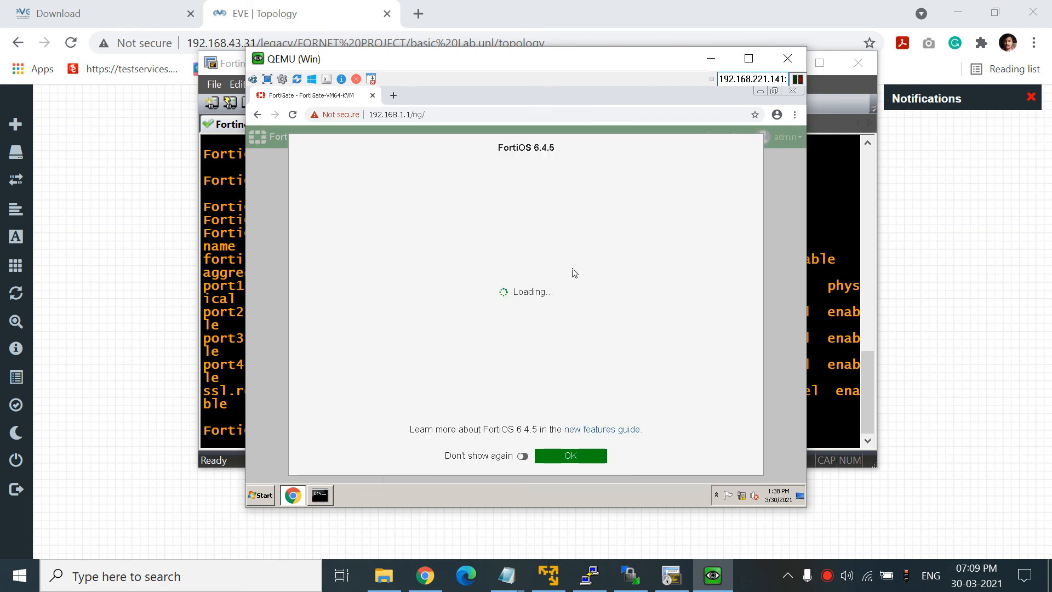
- Dismiss the FortiOS 6.4.5 splash, go full screen and enable Save Position, Auto and Save Size
{"action": "left_click", "coordinate": [564, 457]}
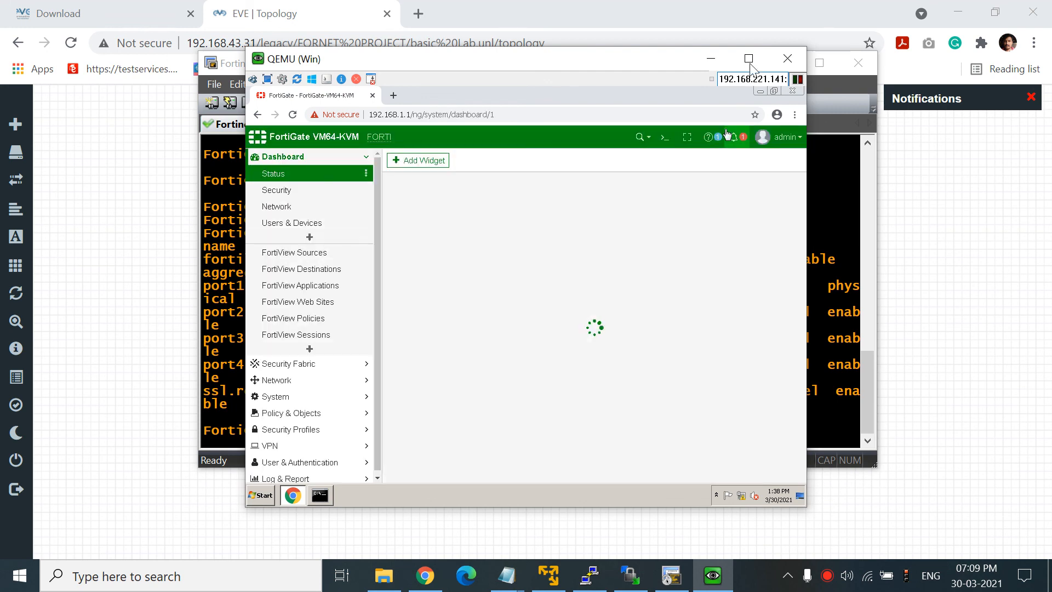
{"action": "left_click", "coordinate": [756, 62]}
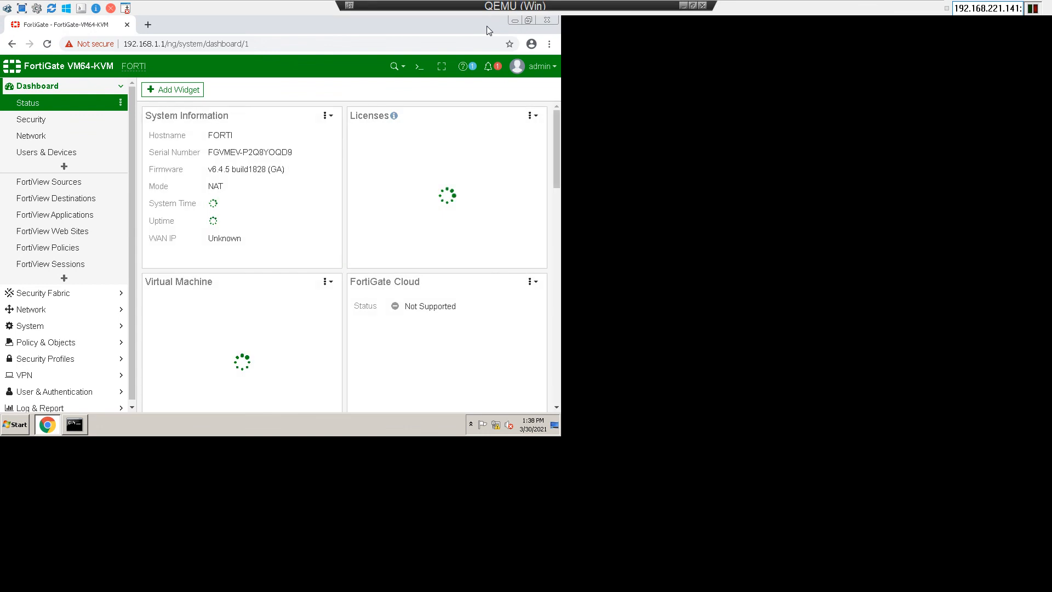
{"action": "left_click", "coordinate": [37, 8]}
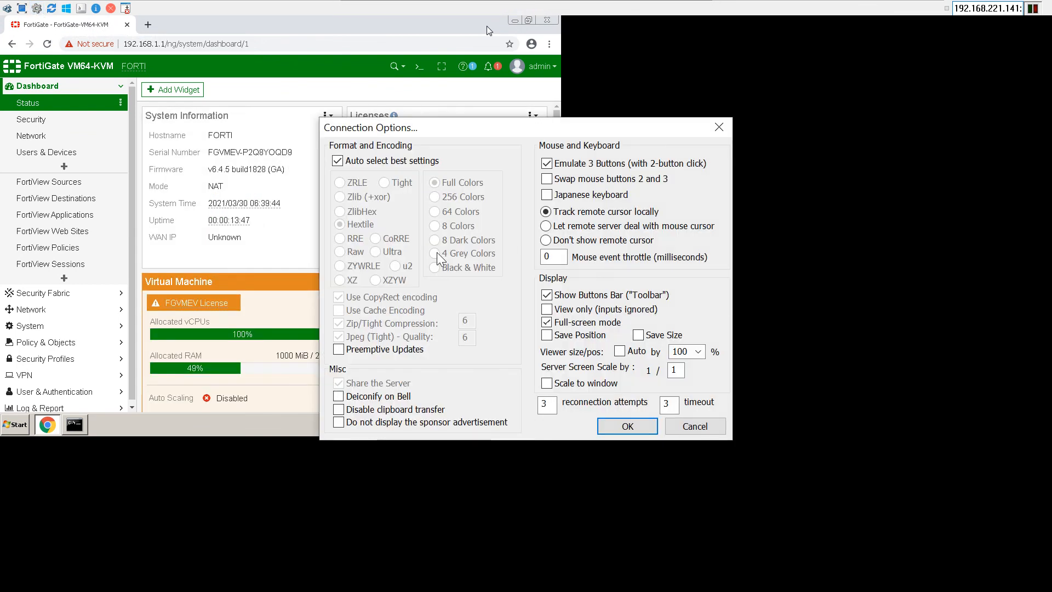
{"action": "left_click", "coordinate": [546, 334]}
{"action": "left_click", "coordinate": [619, 351]}
{"action": "left_click", "coordinate": [638, 334]}
{"action": "left_click", "coordinate": [627, 427]}
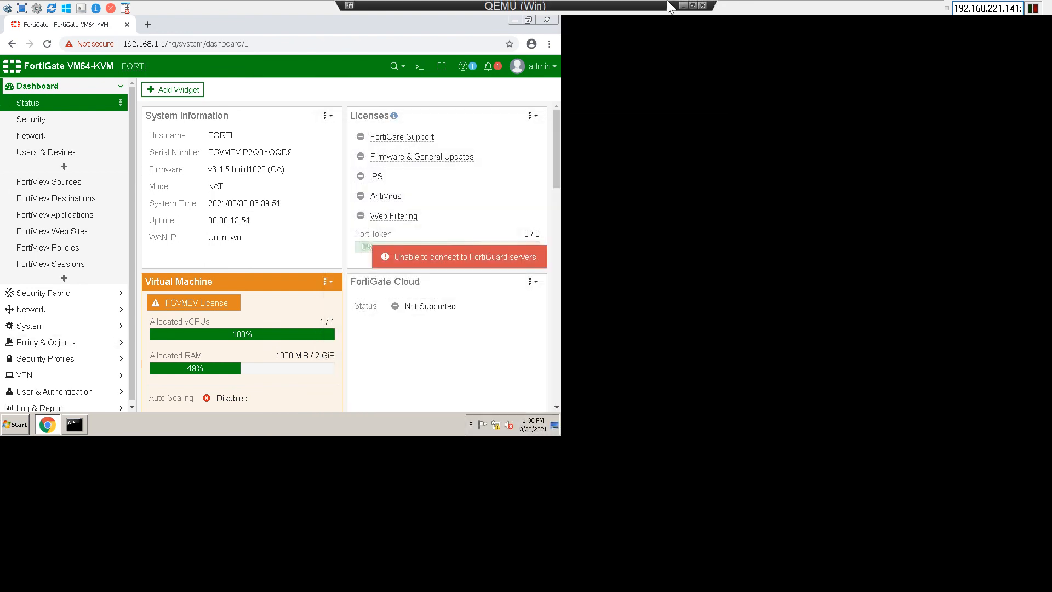
{"action": "left_click", "coordinate": [694, 6]}
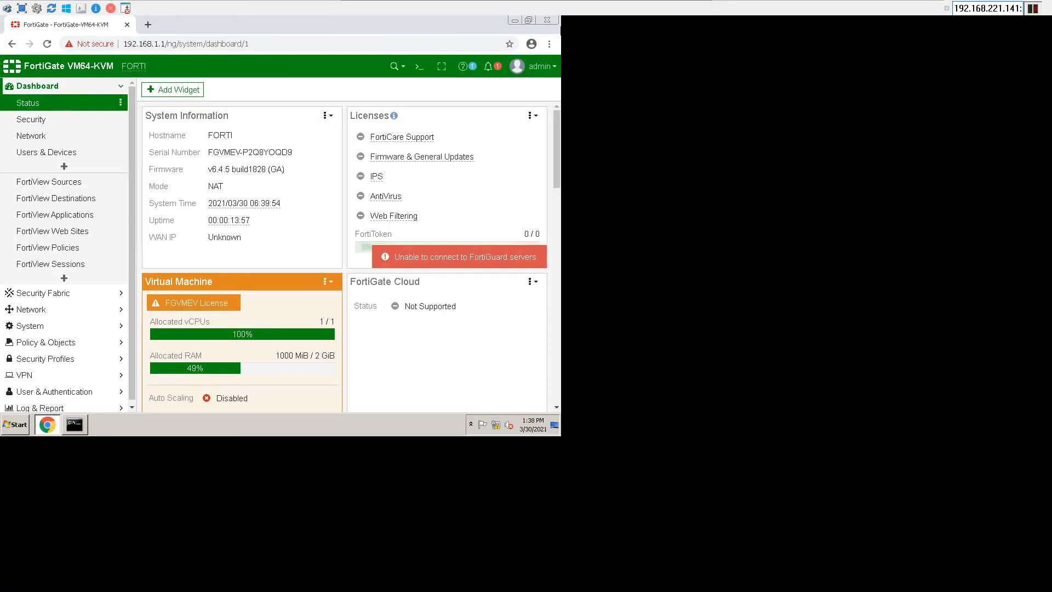
- Turn on Scale to window so the dashboard fills the screen, then refresh Status
{"action": "left_click", "coordinate": [36, 9]}
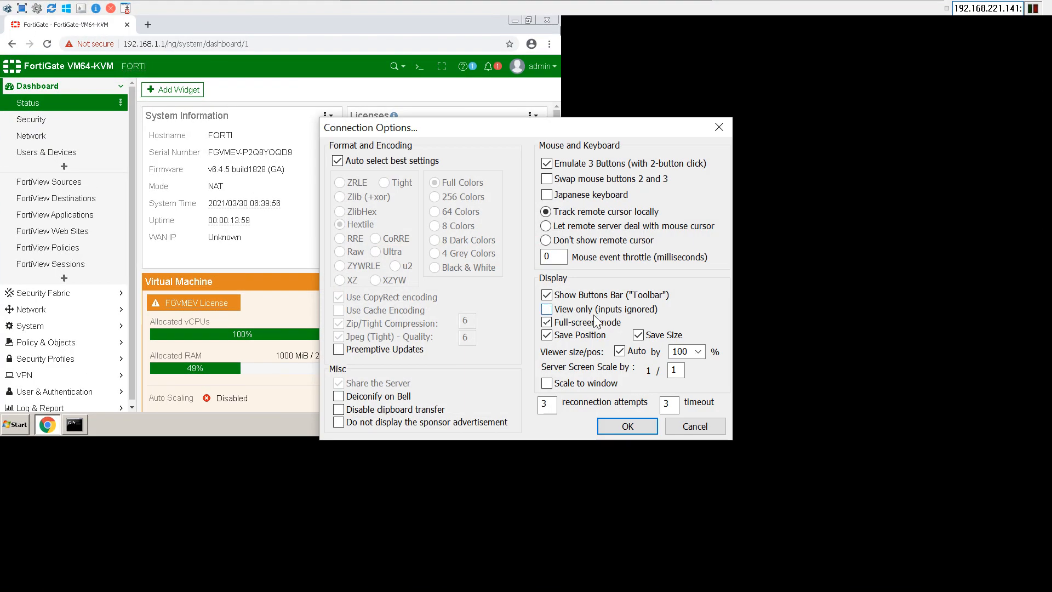
{"action": "left_click", "coordinate": [590, 380]}
{"action": "left_click", "coordinate": [612, 422]}
{"action": "mouse_move", "coordinate": [585, 18]}
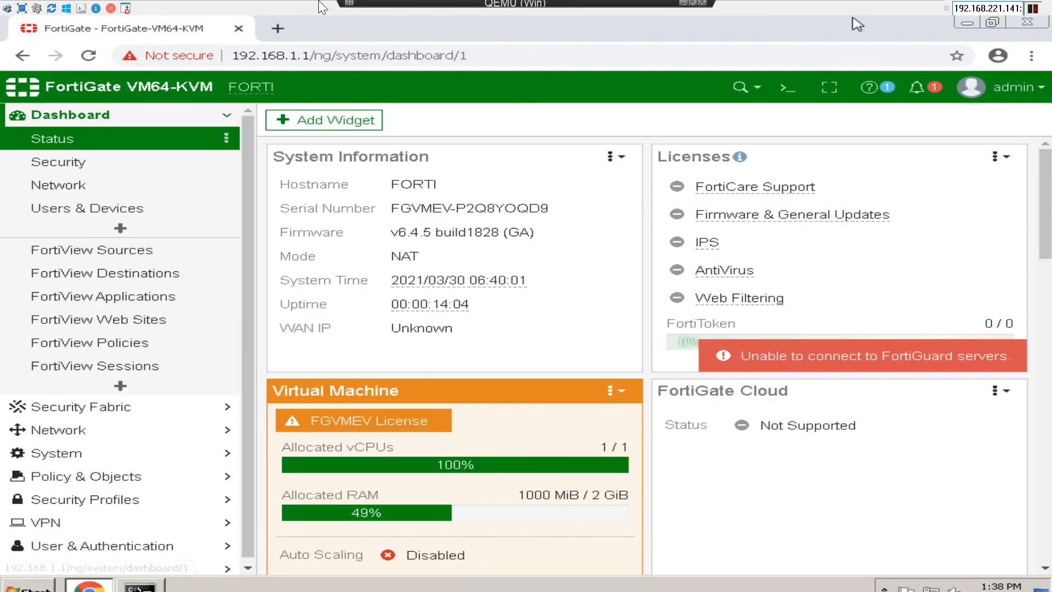
{"action": "left_click", "coordinate": [693, 5]}
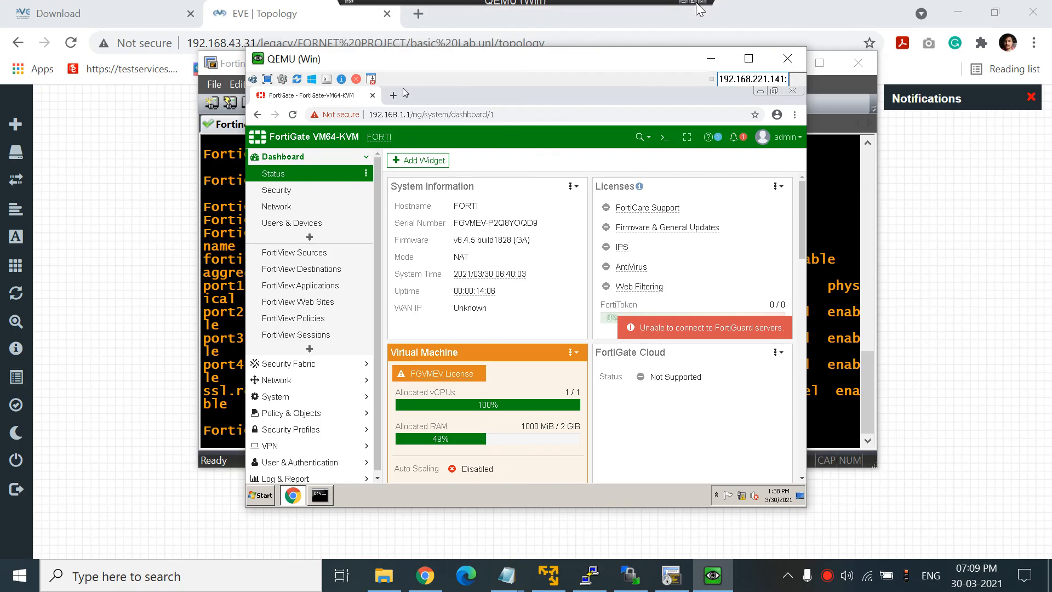
{"action": "left_click", "coordinate": [748, 59]}
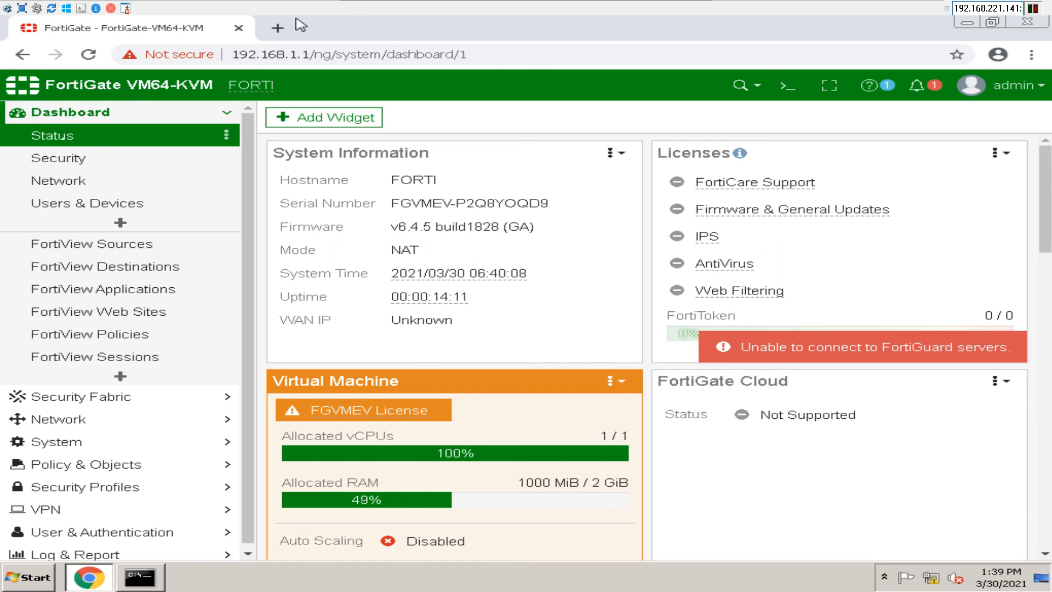
{"action": "left_click", "coordinate": [63, 141]}
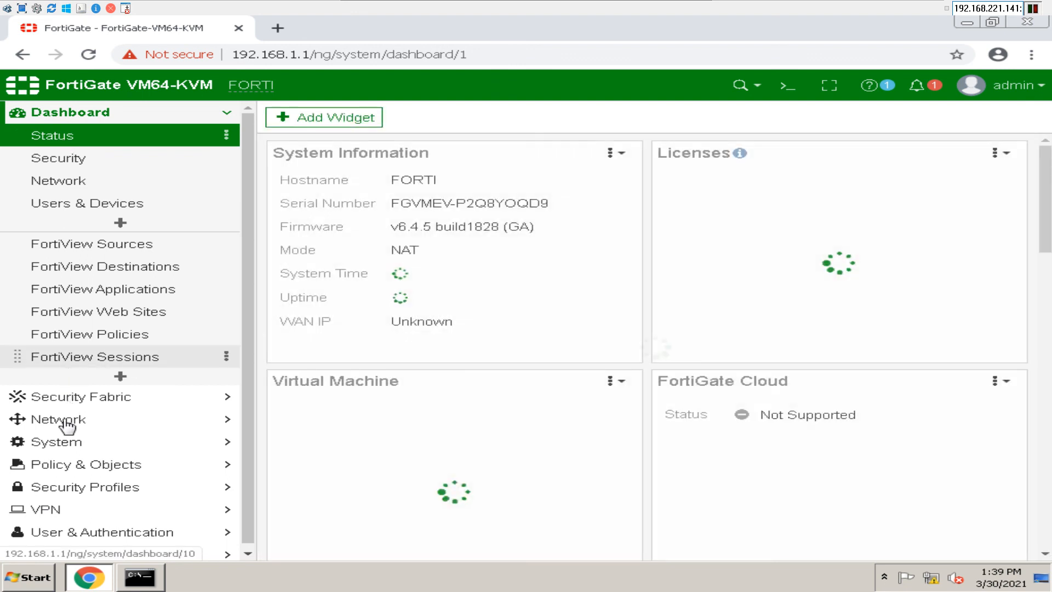
- Check Network > Interfaces for port1 at 192.168.1.1/255.255.255.0, then minimize the console and terminal
{"action": "left_click", "coordinate": [85, 420]}
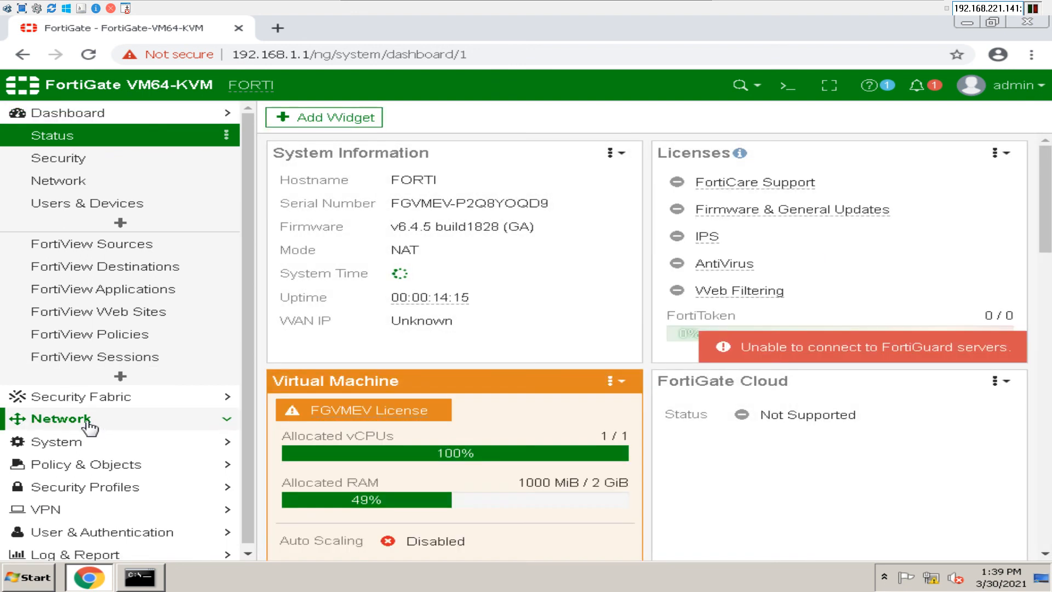
{"action": "left_click", "coordinate": [99, 187]}
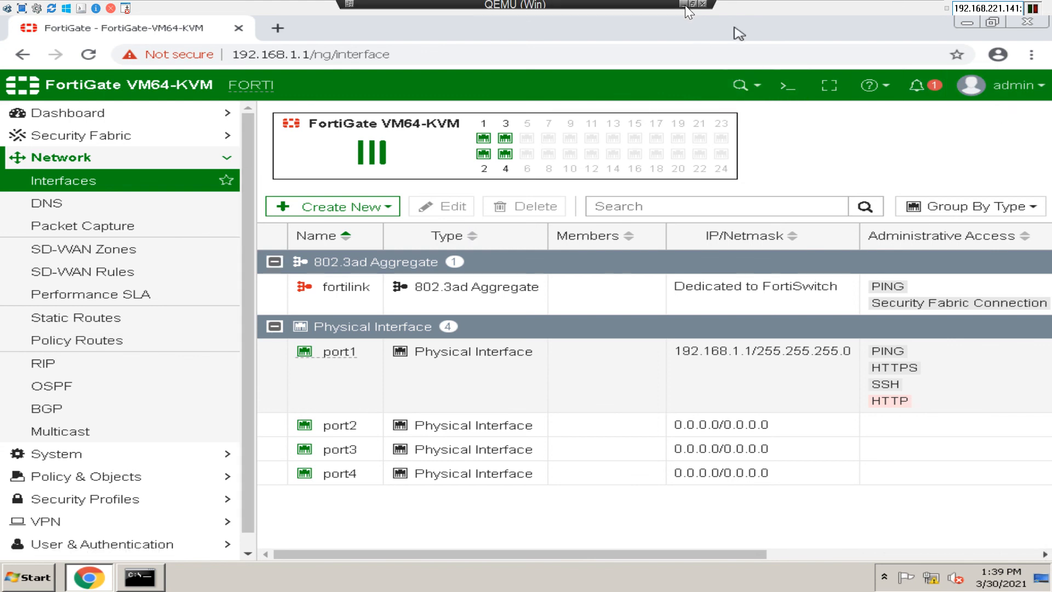
{"action": "left_click", "coordinate": [692, 4]}
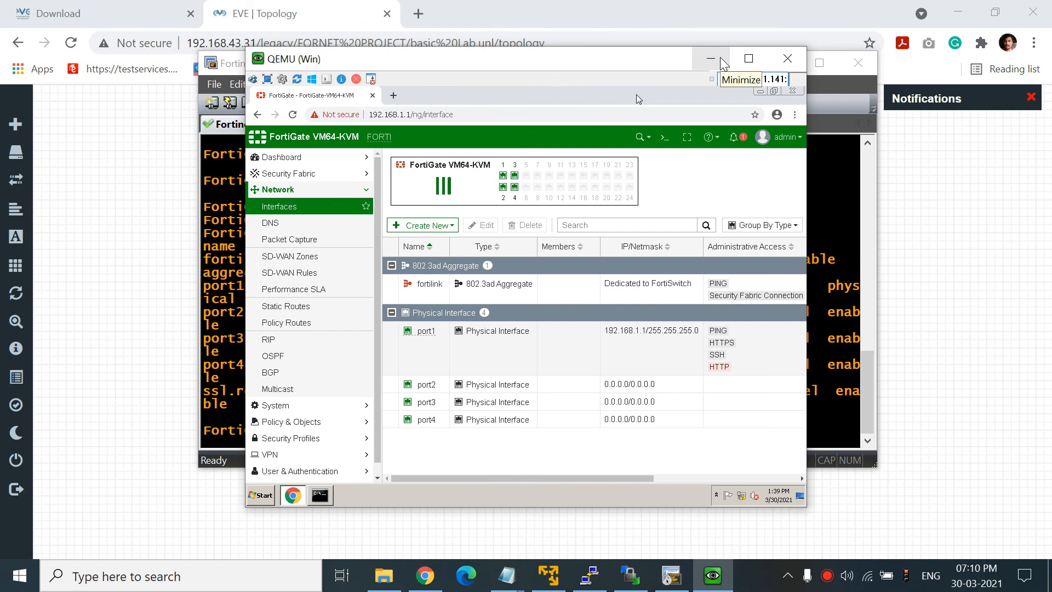
{"action": "left_click", "coordinate": [721, 58]}
{"action": "left_click", "coordinate": [785, 67]}
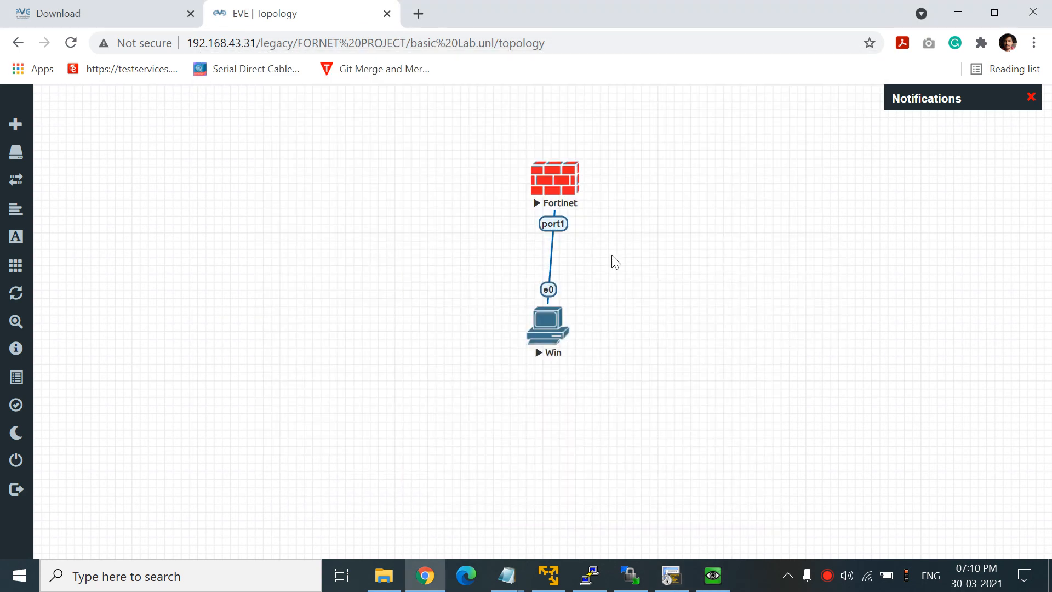
- Move the Win node slightly right and restore its console as a normal window
{"action": "left_click_drag", "start_coordinate": [540, 327], "coordinate": [543, 327]}
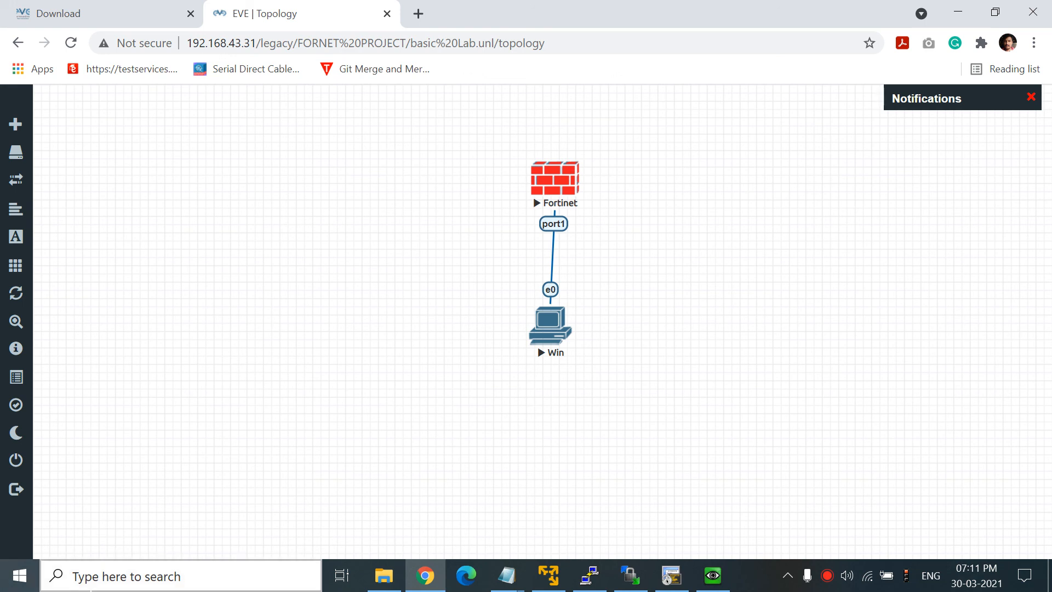
{"action": "left_click", "coordinate": [712, 582]}
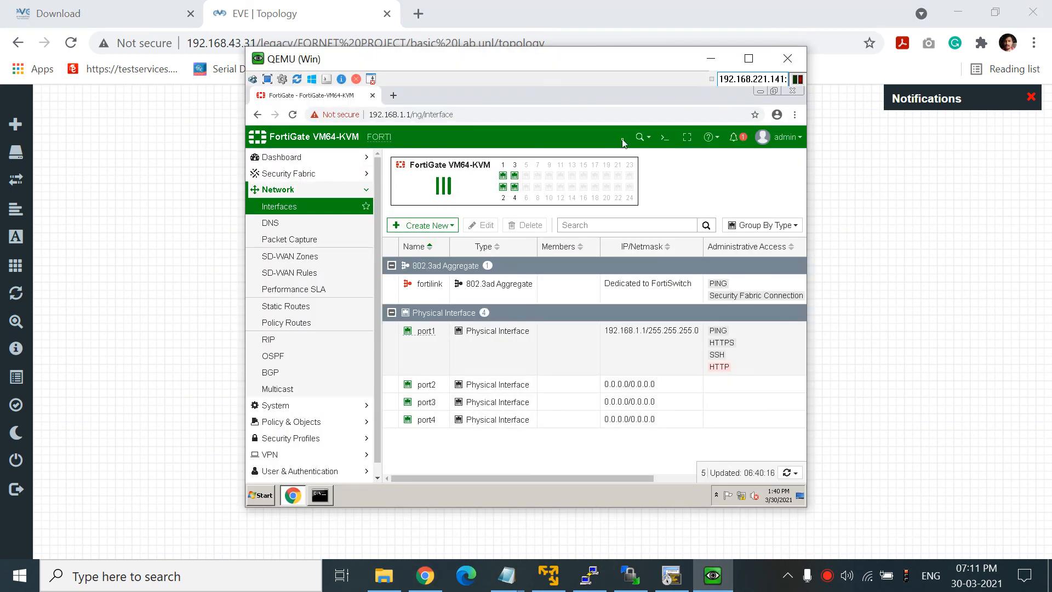
{"action": "left_click", "coordinate": [748, 58]}
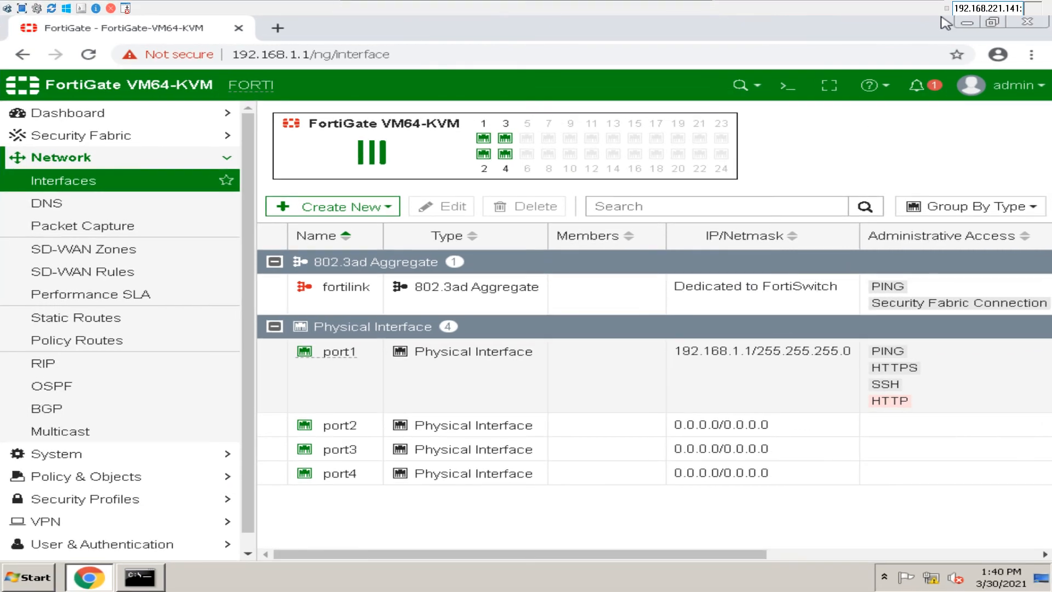
{"action": "left_click", "coordinate": [692, 4]}
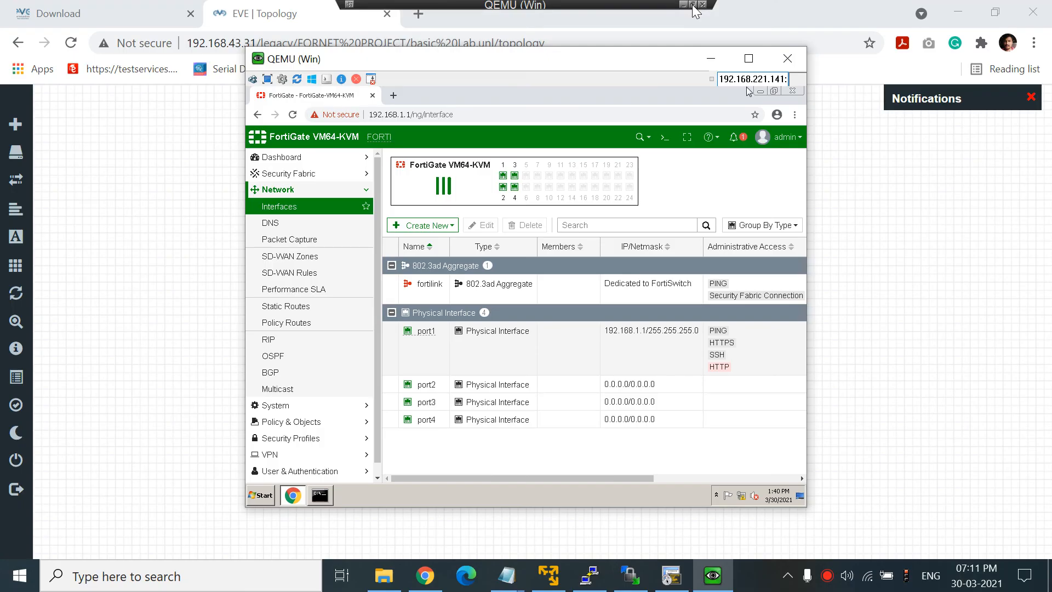